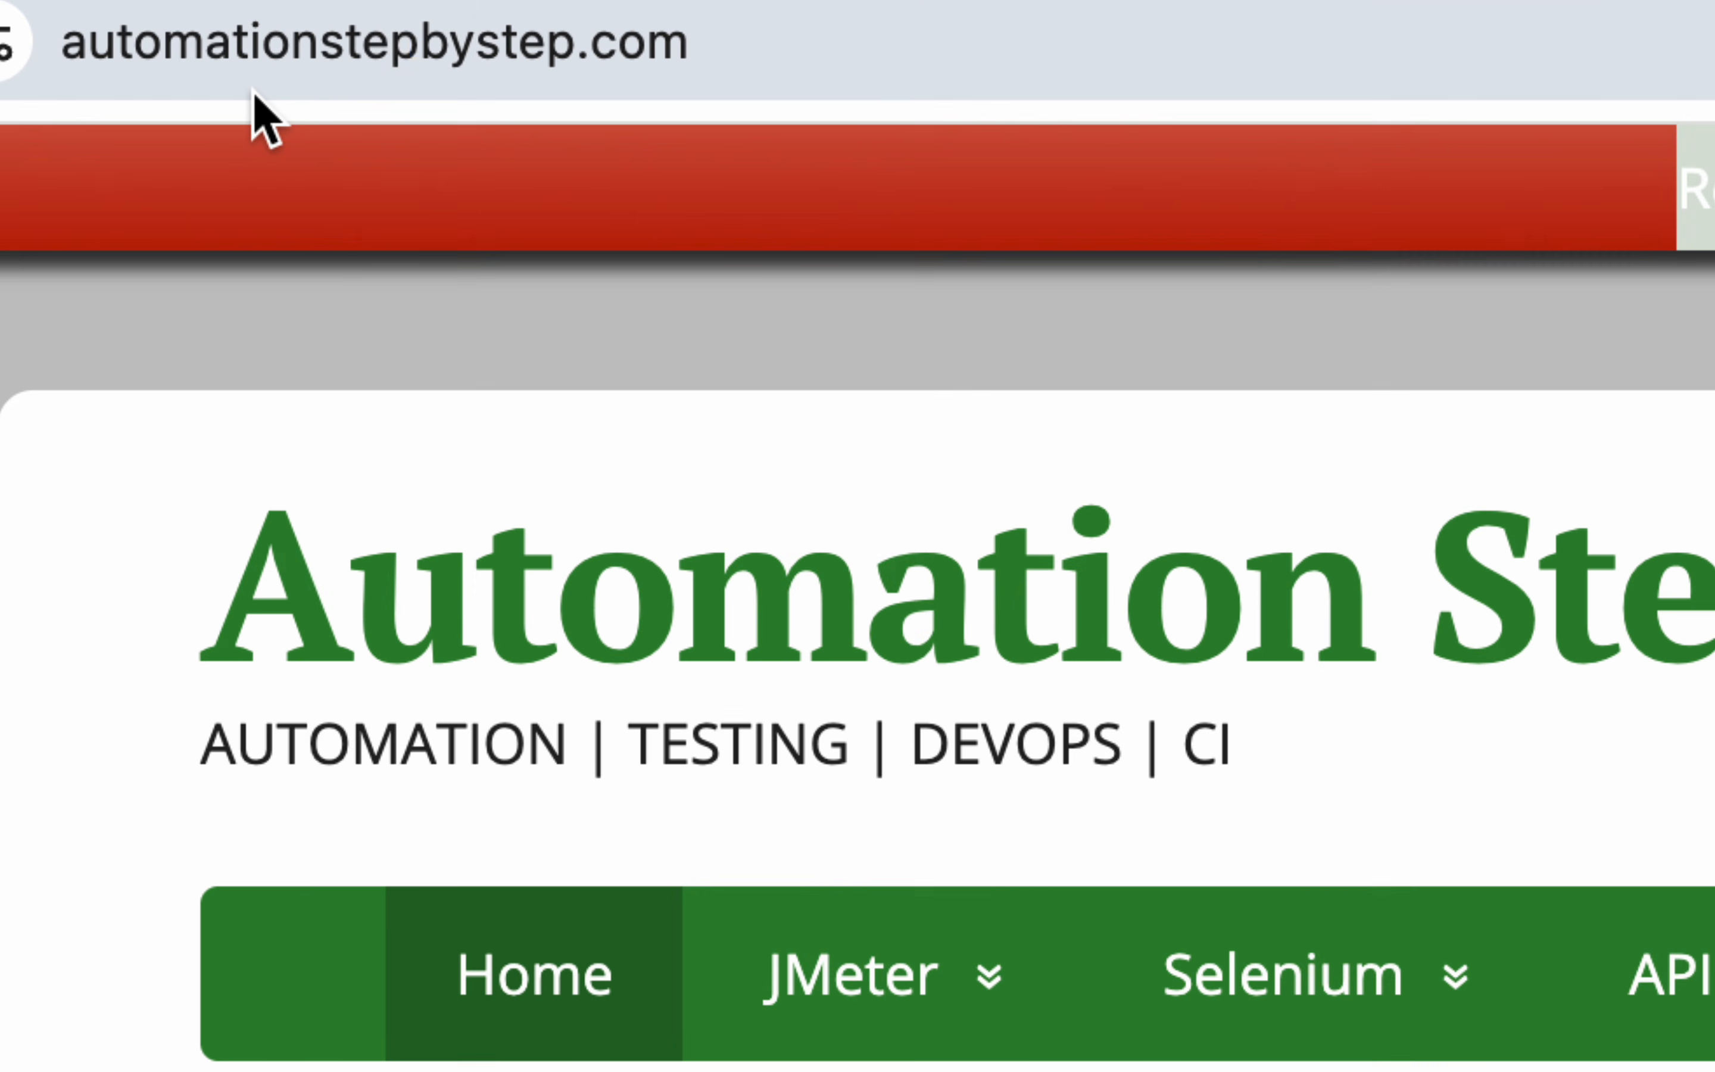
Step: Examine the tutorial categories on the Automation Step by Step home page and close the subscription pop-up
{"action": "mouse_move", "coordinate": [1094, 536]}
{"action": "scroll", "coordinate": [1093, 535], "scroll_direction": "down", "scroll_amount": 3}
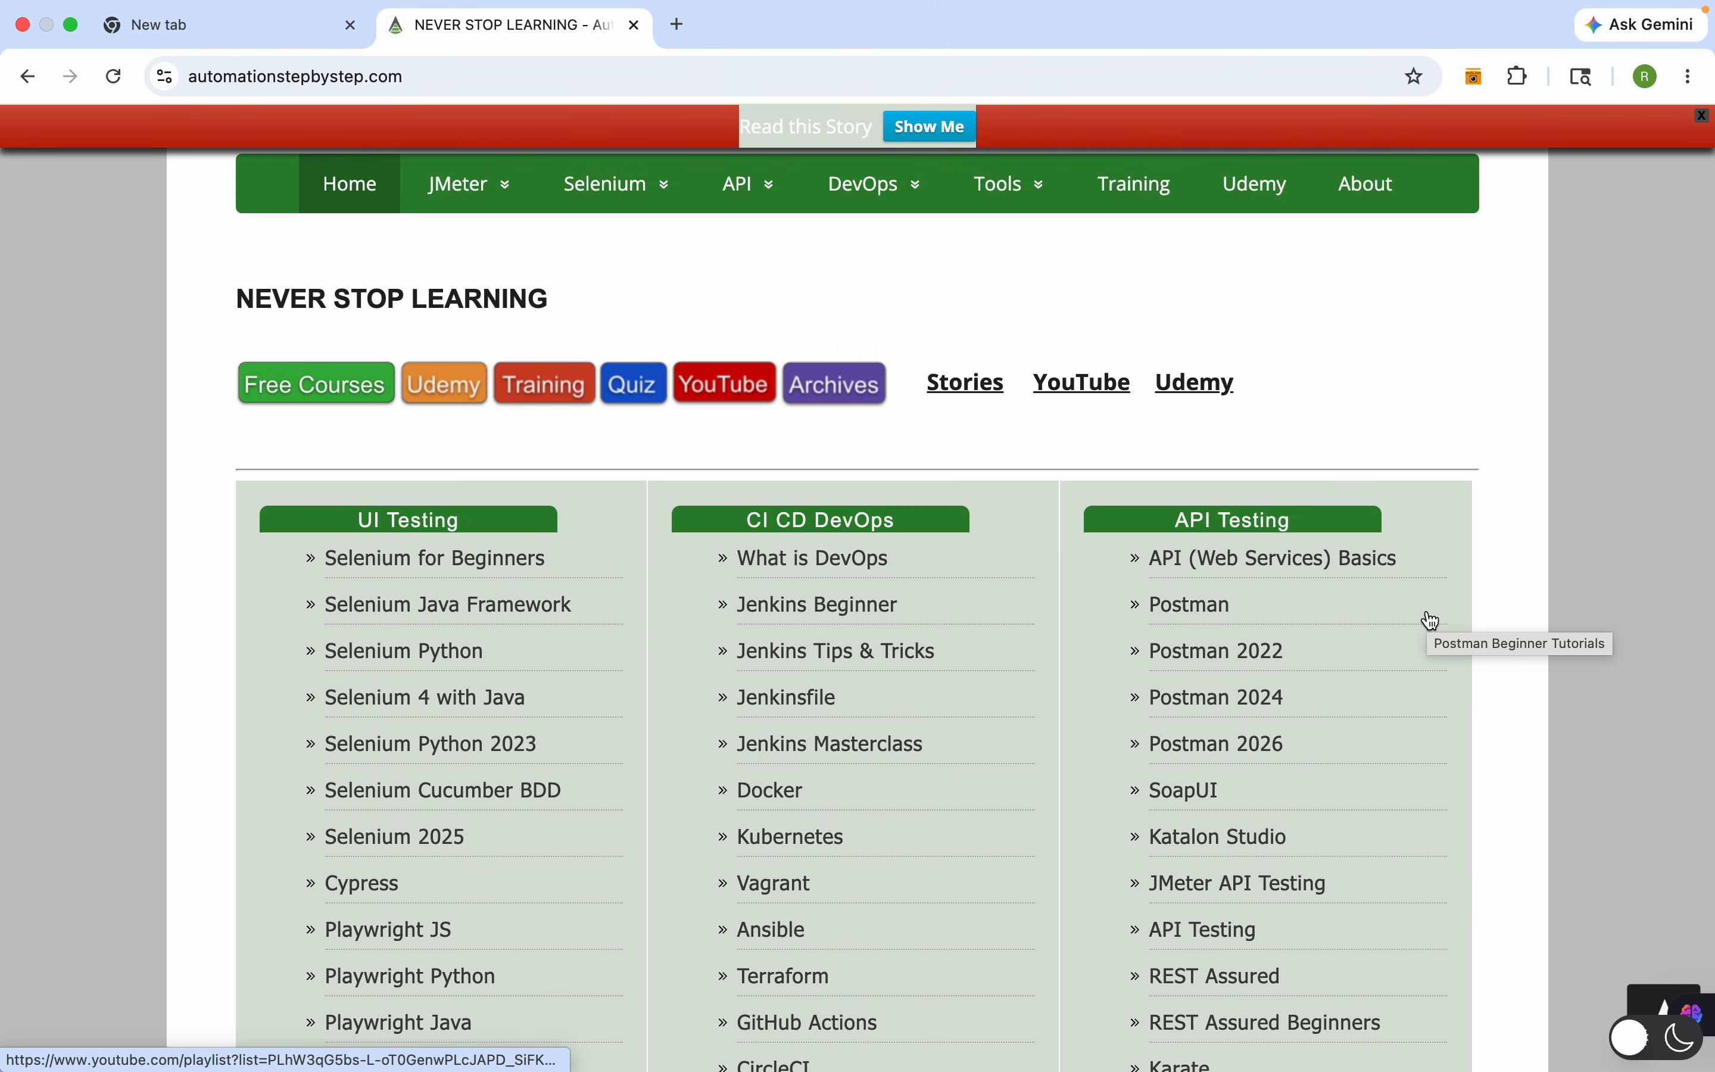
{"action": "scroll", "coordinate": [1430, 620], "scroll_direction": "down", "scroll_amount": 20}
{"action": "scroll", "coordinate": [1430, 621], "scroll_direction": "up", "scroll_amount": 10}
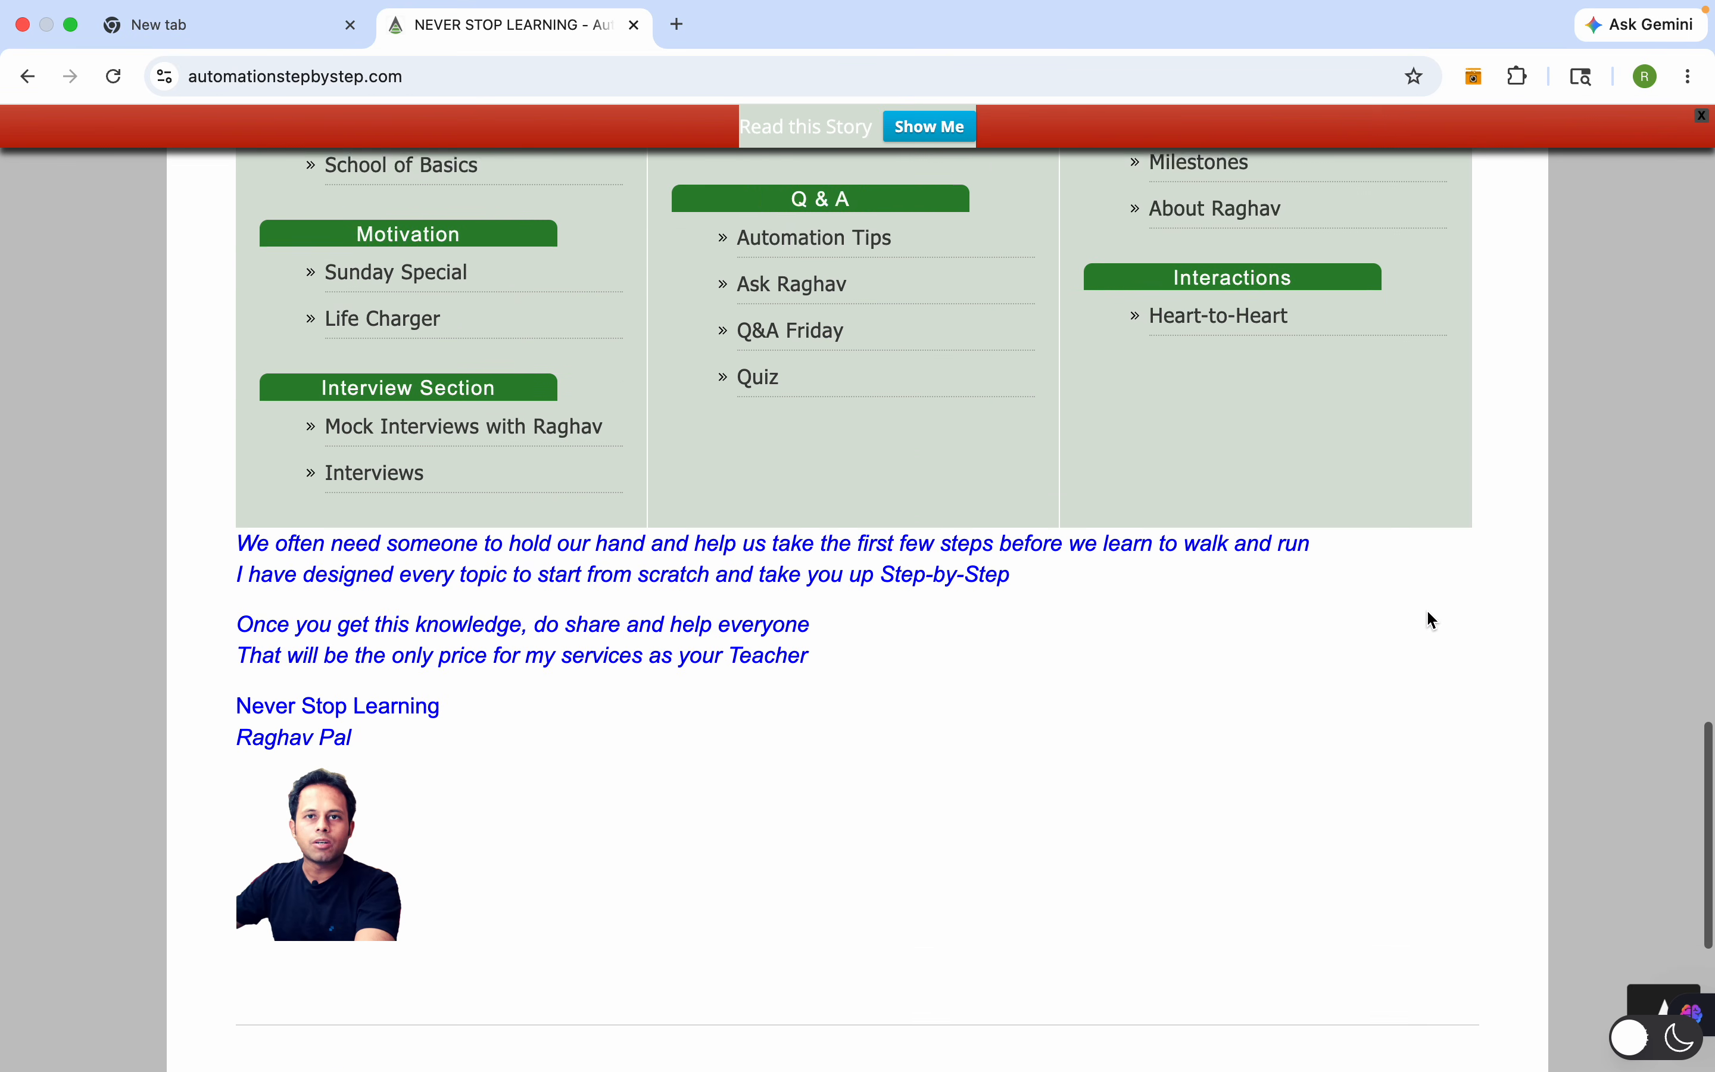
{"action": "scroll", "coordinate": [1430, 620], "scroll_direction": "up", "scroll_amount": 12}
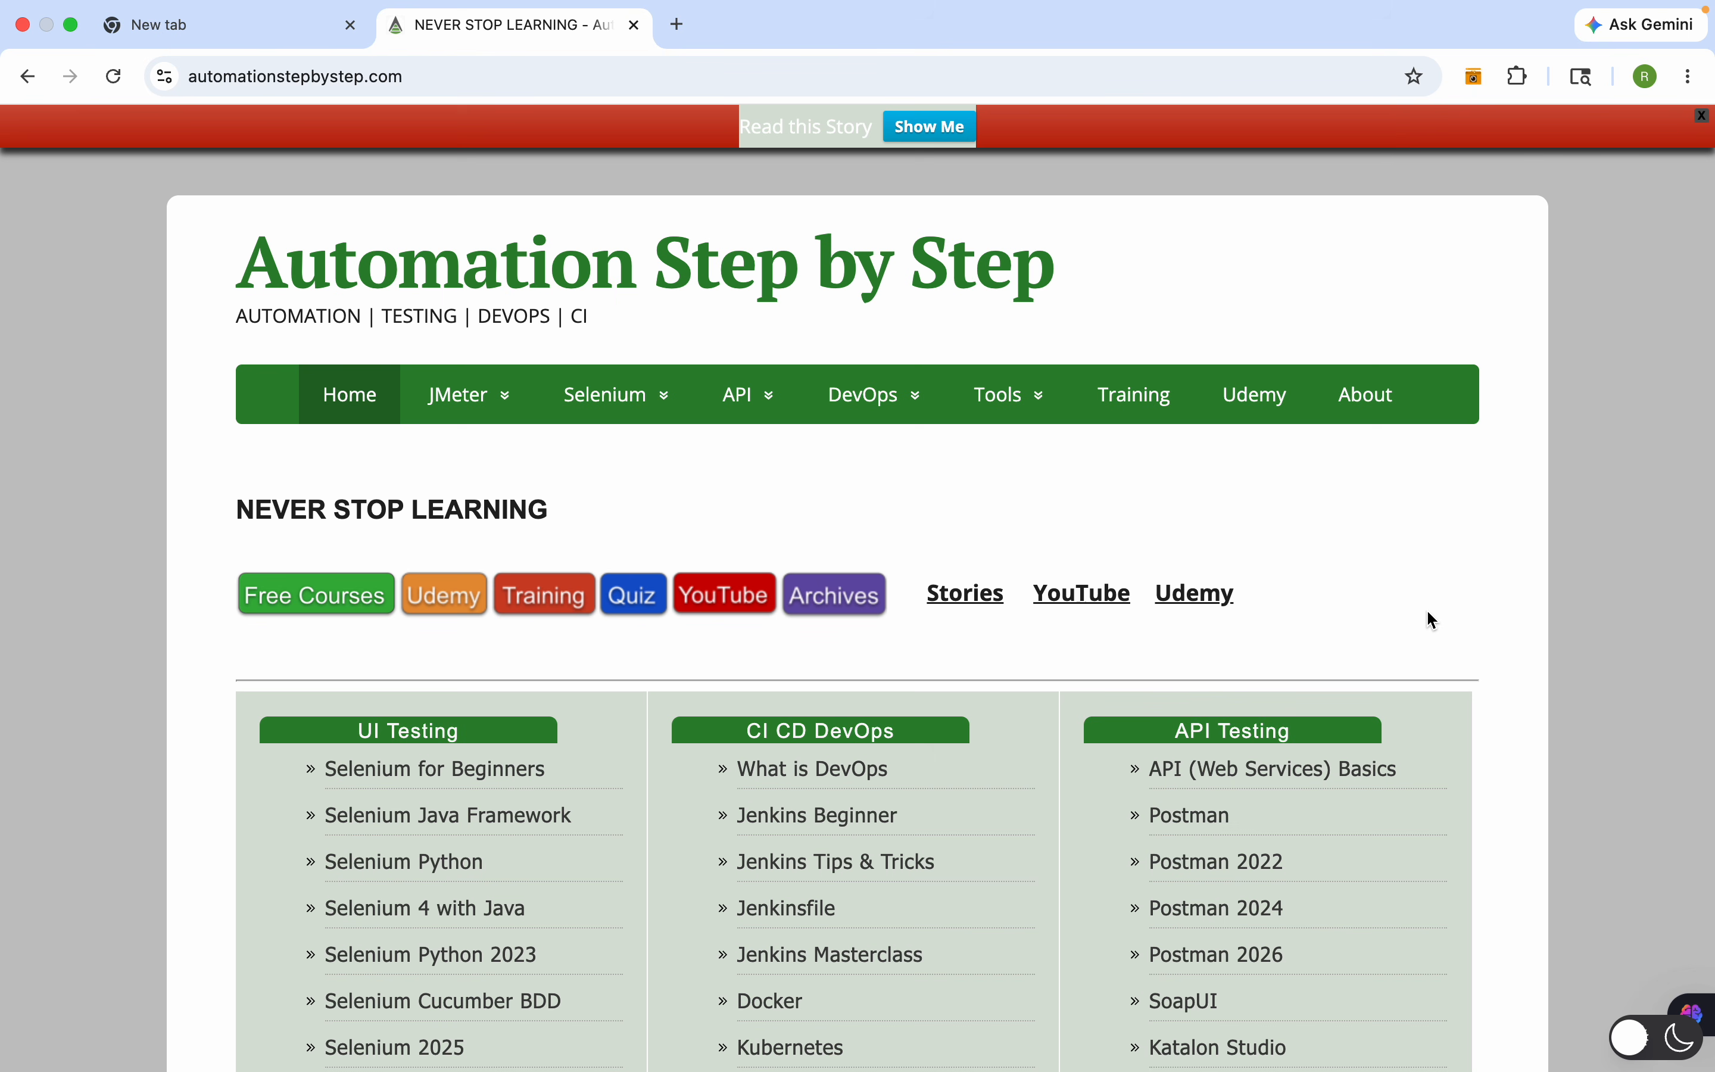
{"action": "scroll", "coordinate": [1428, 617], "scroll_direction": "down", "scroll_amount": 12}
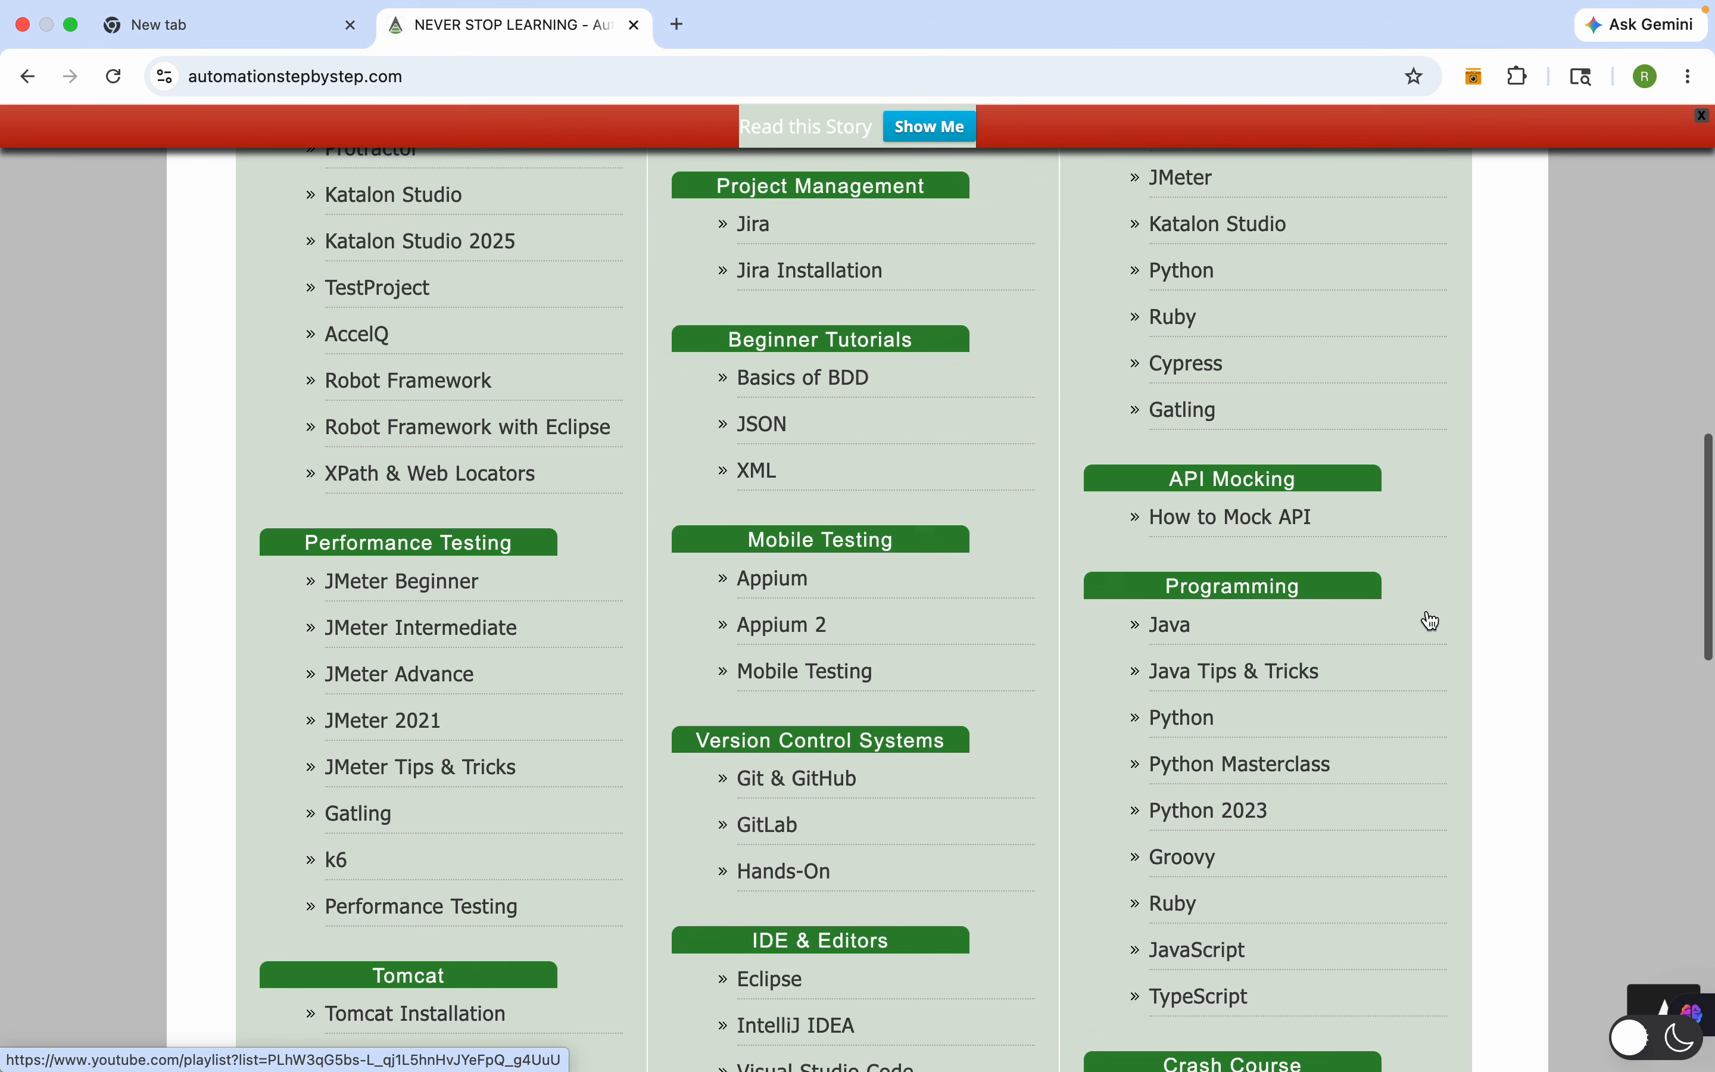
{"action": "scroll", "coordinate": [1430, 621], "scroll_direction": "down", "scroll_amount": 2}
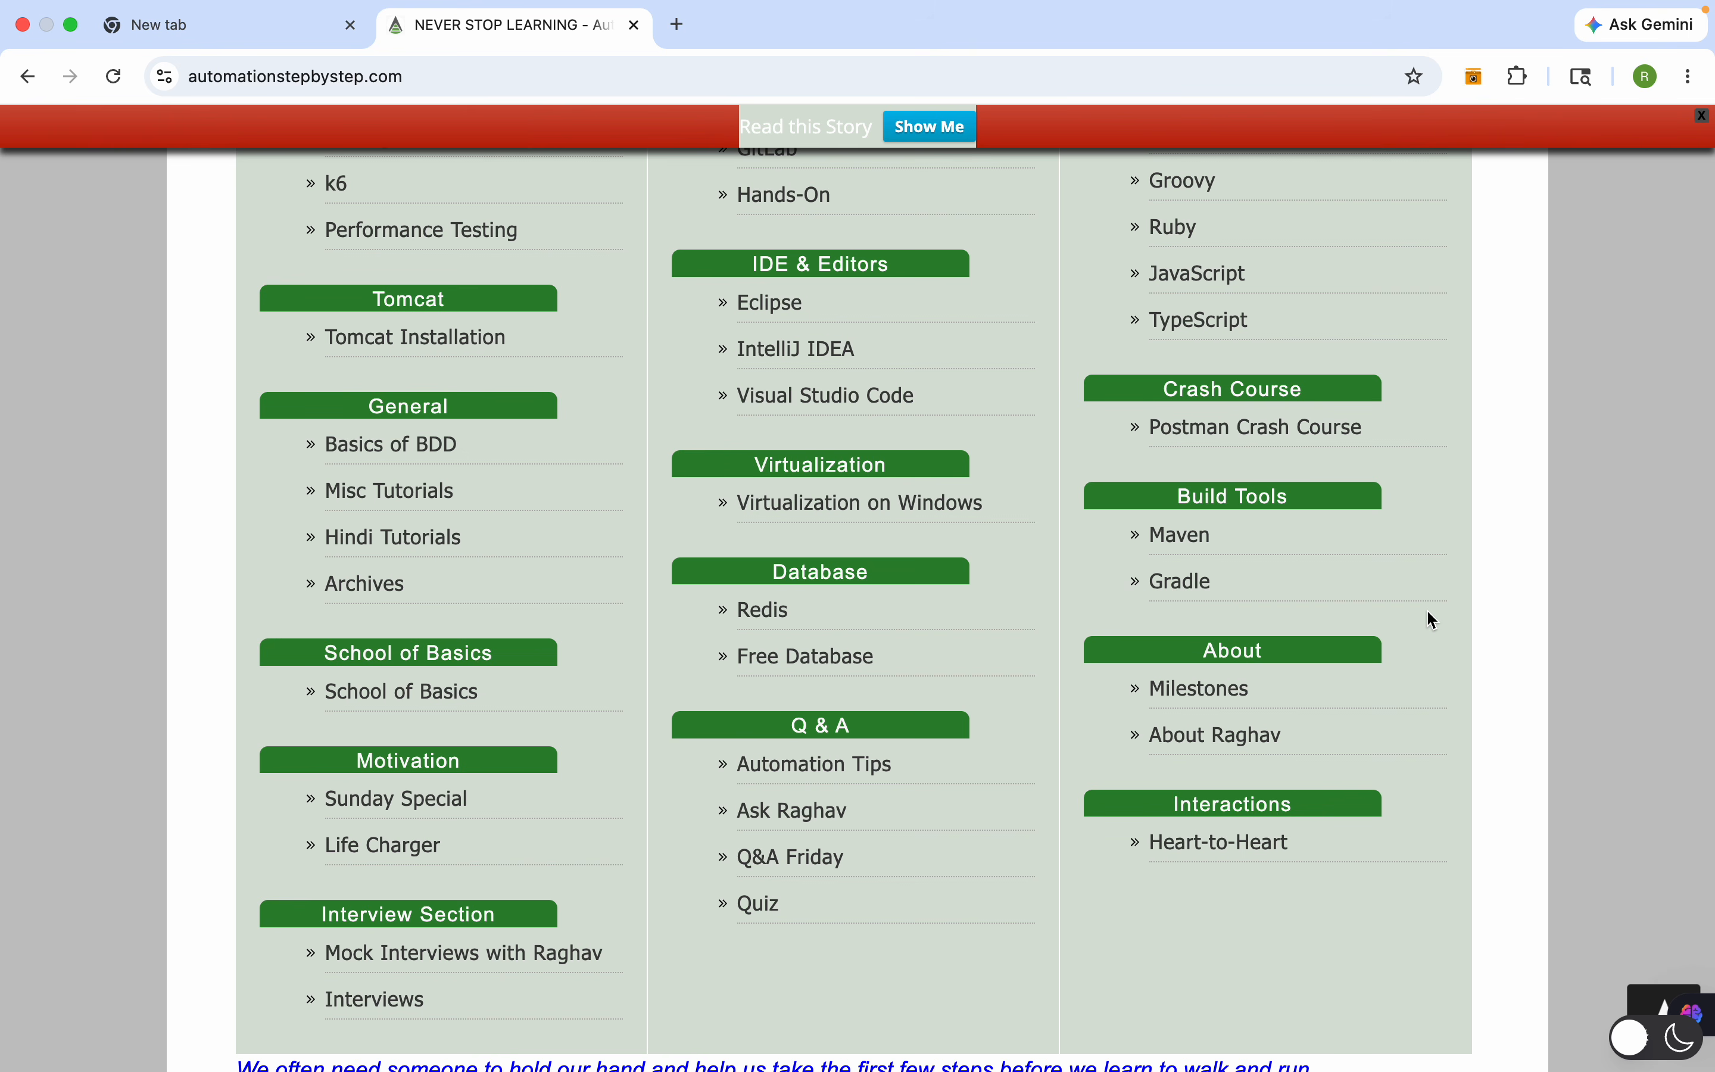
{"action": "scroll", "coordinate": [1428, 621], "scroll_direction": "down", "scroll_amount": 10}
{"action": "scroll", "coordinate": [1429, 620], "scroll_direction": "up", "scroll_amount": 20}
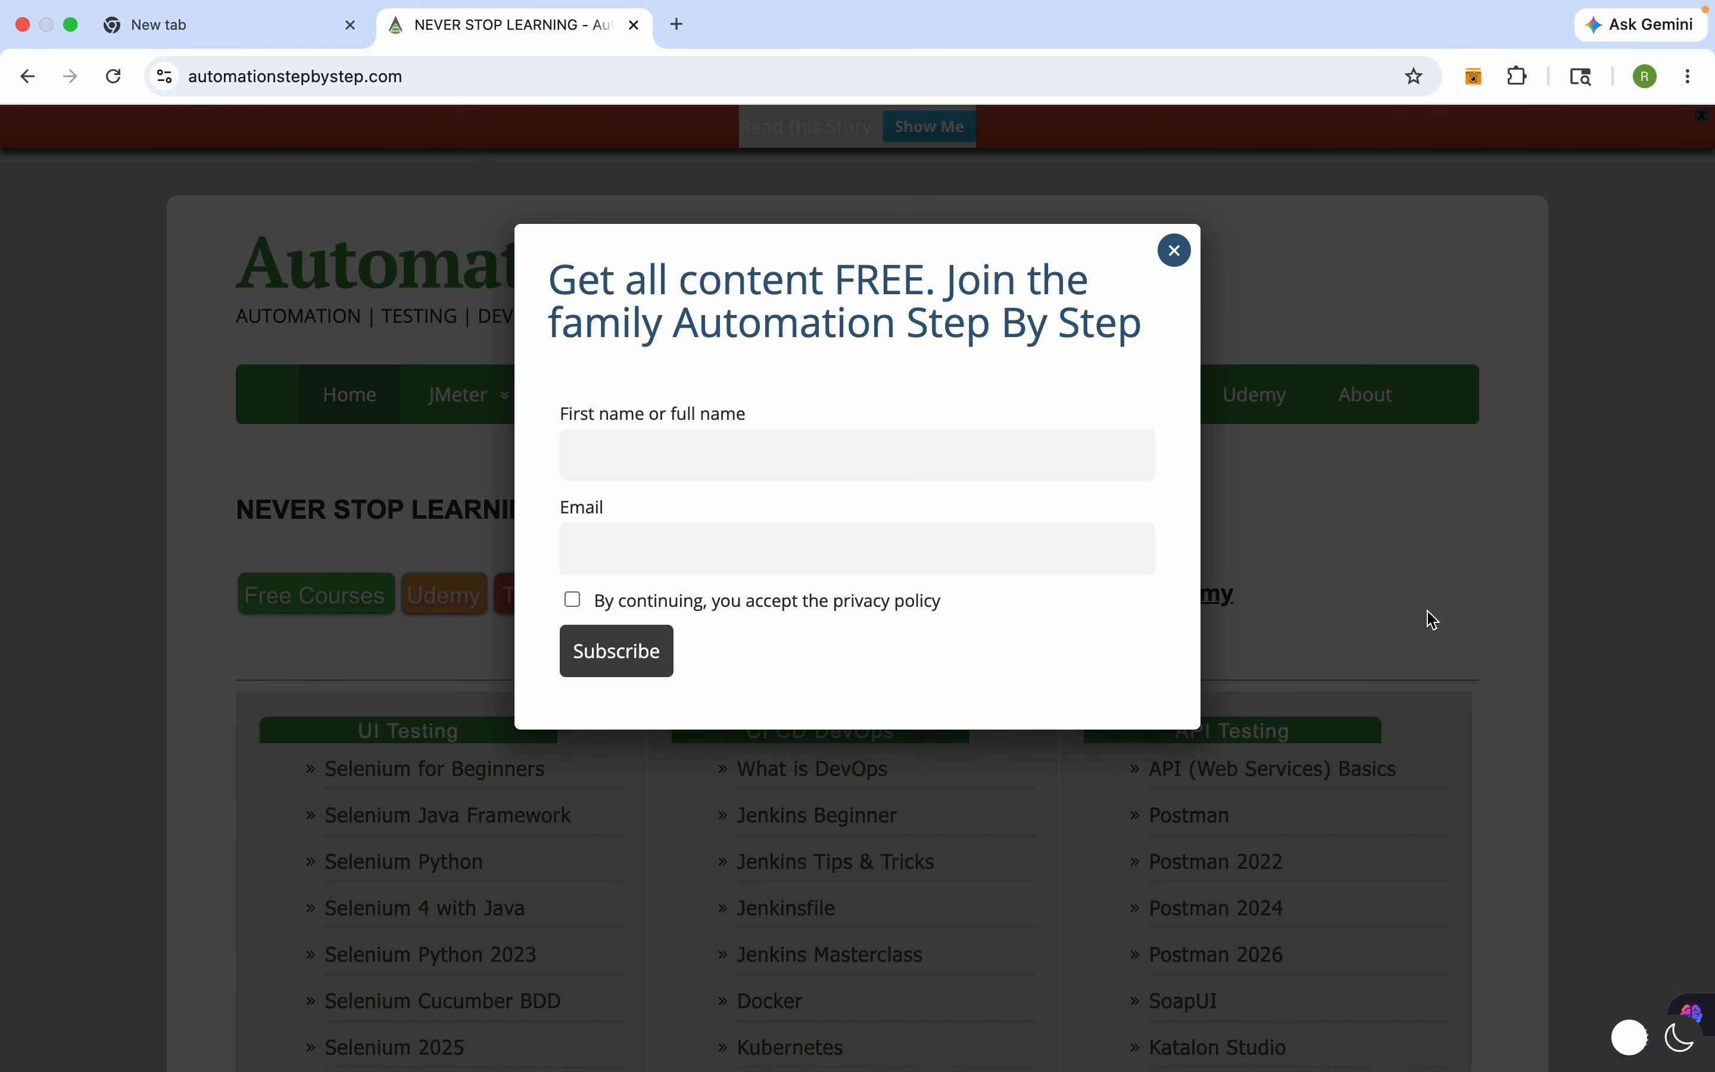
{"action": "left_click", "coordinate": [1175, 250]}
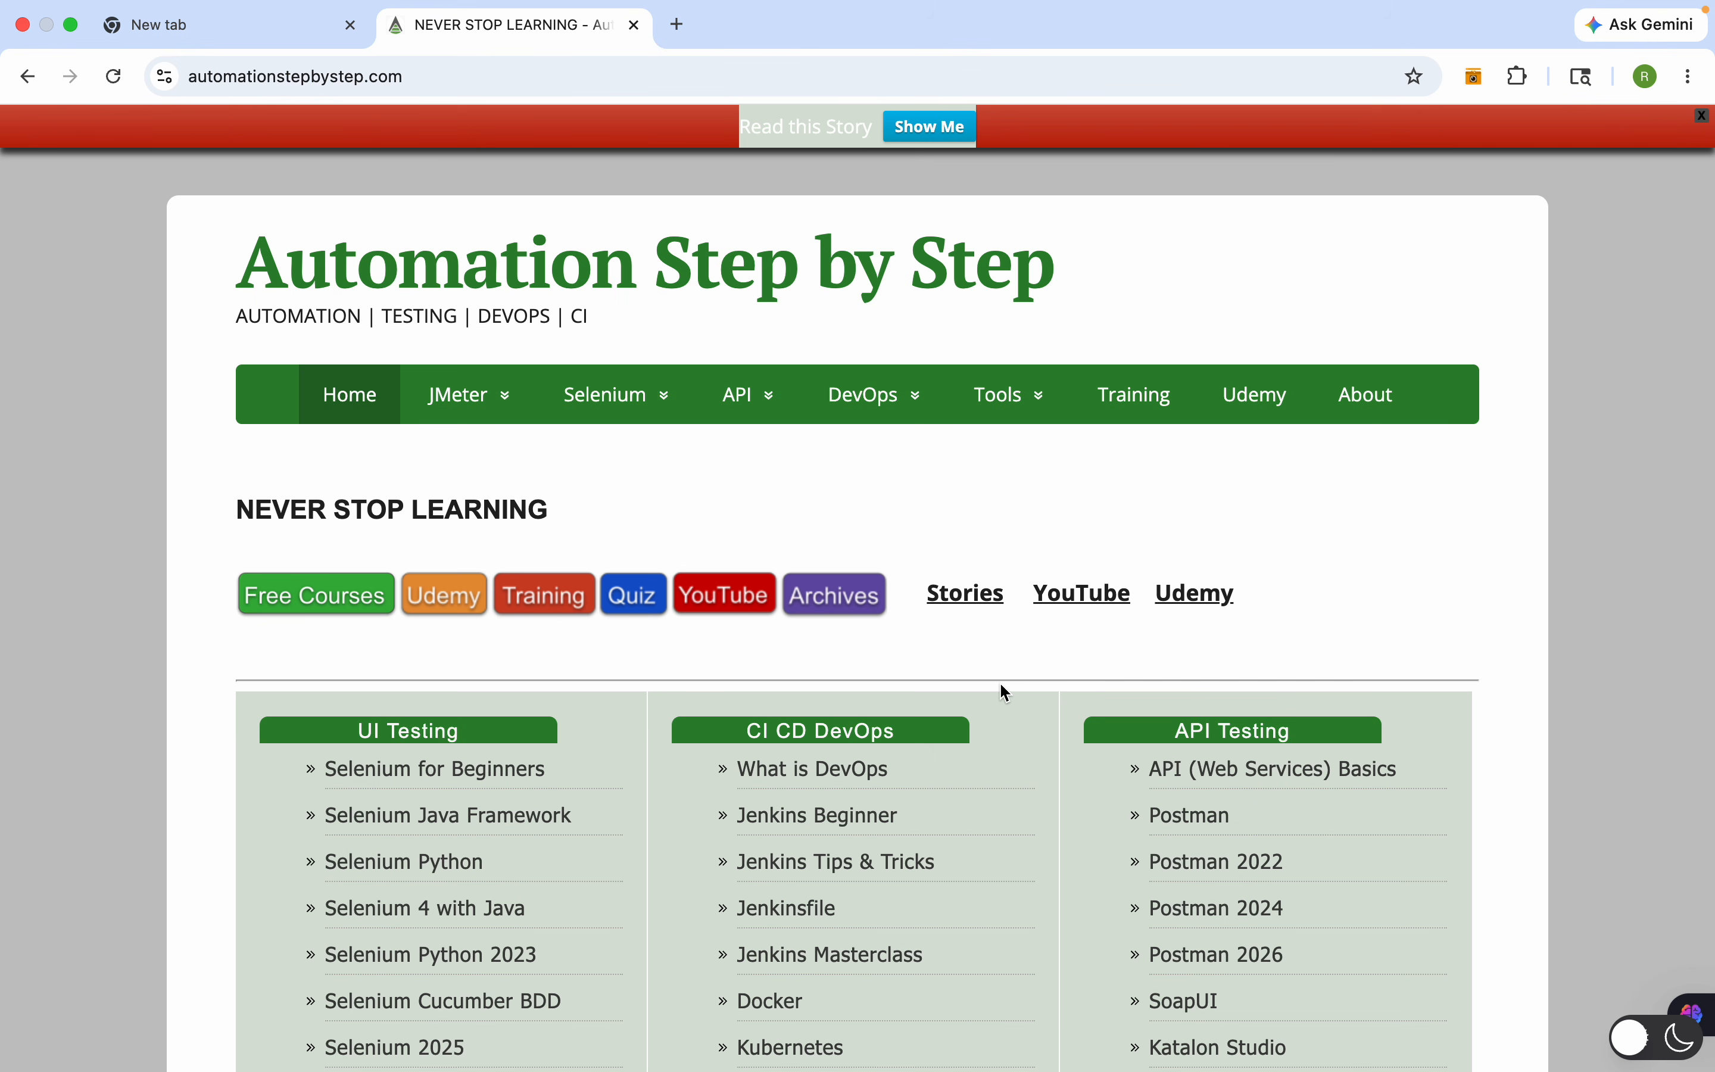
Step: Load selectorshub.com in the blank tab and open its Exploratory Tester page in a separate tab
{"action": "left_click", "coordinate": [251, 29]}
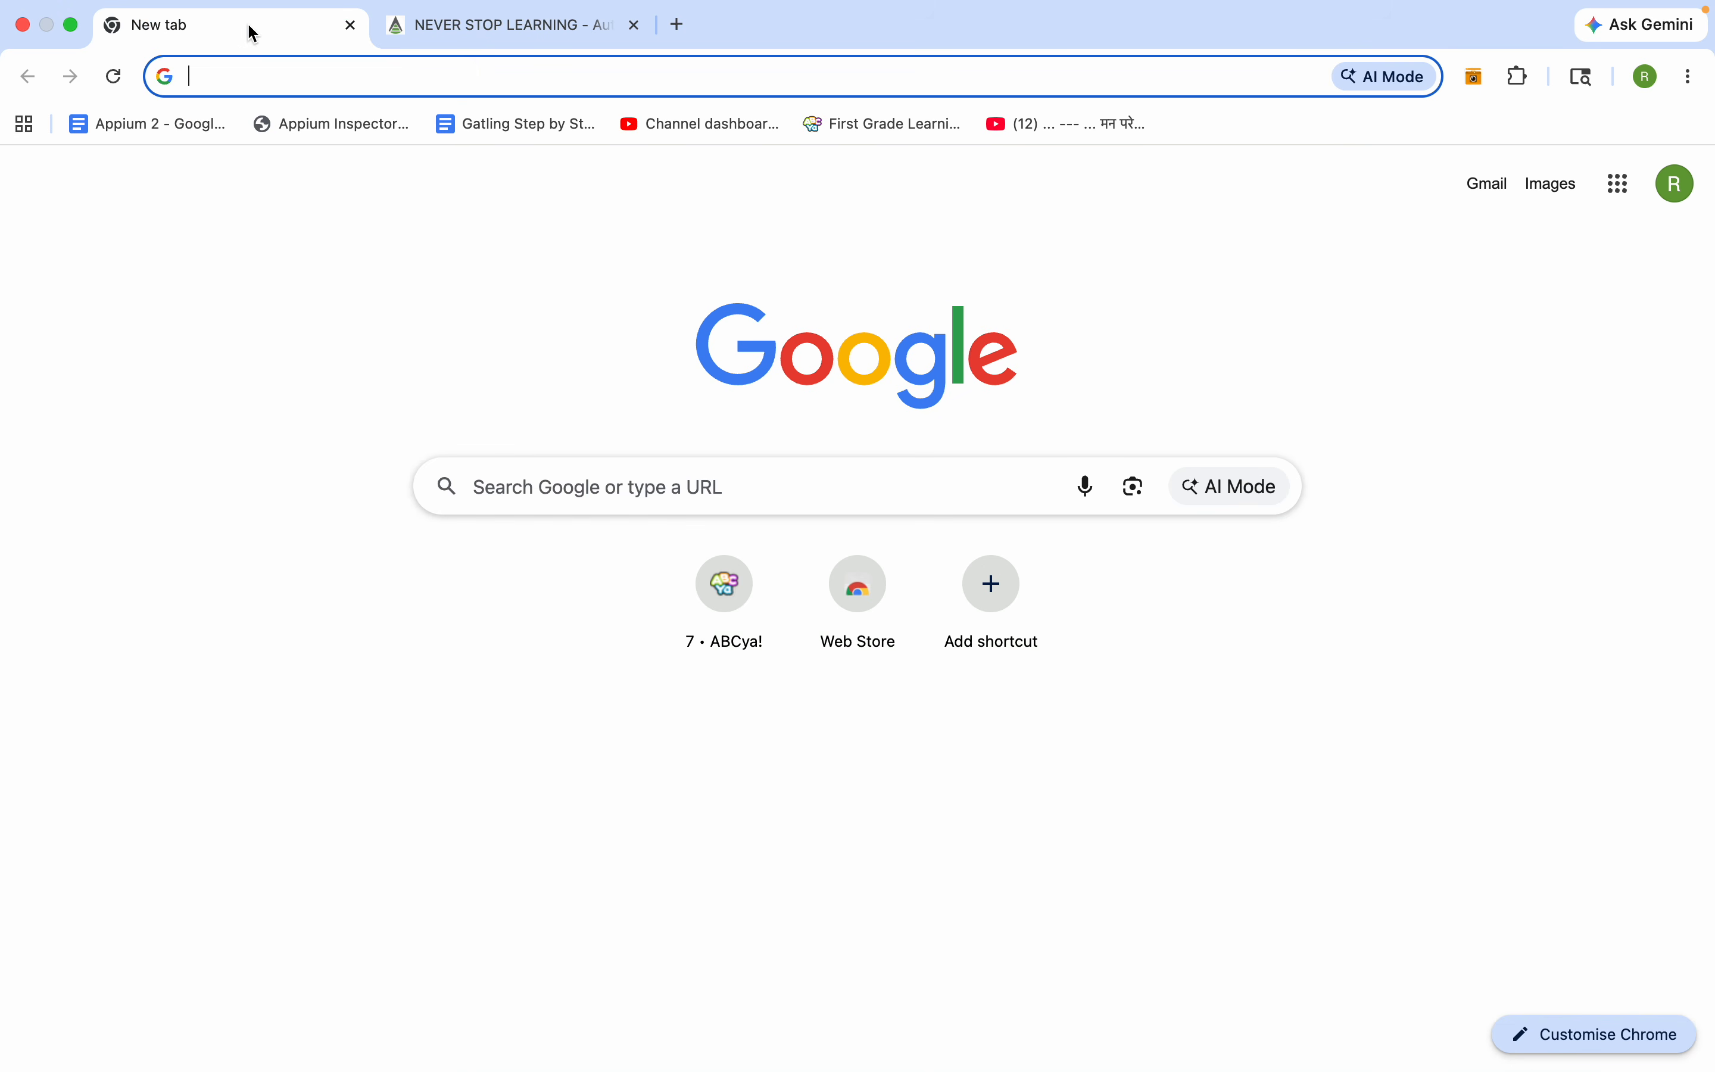
{"action": "type", "text": "selectorshub.com"}
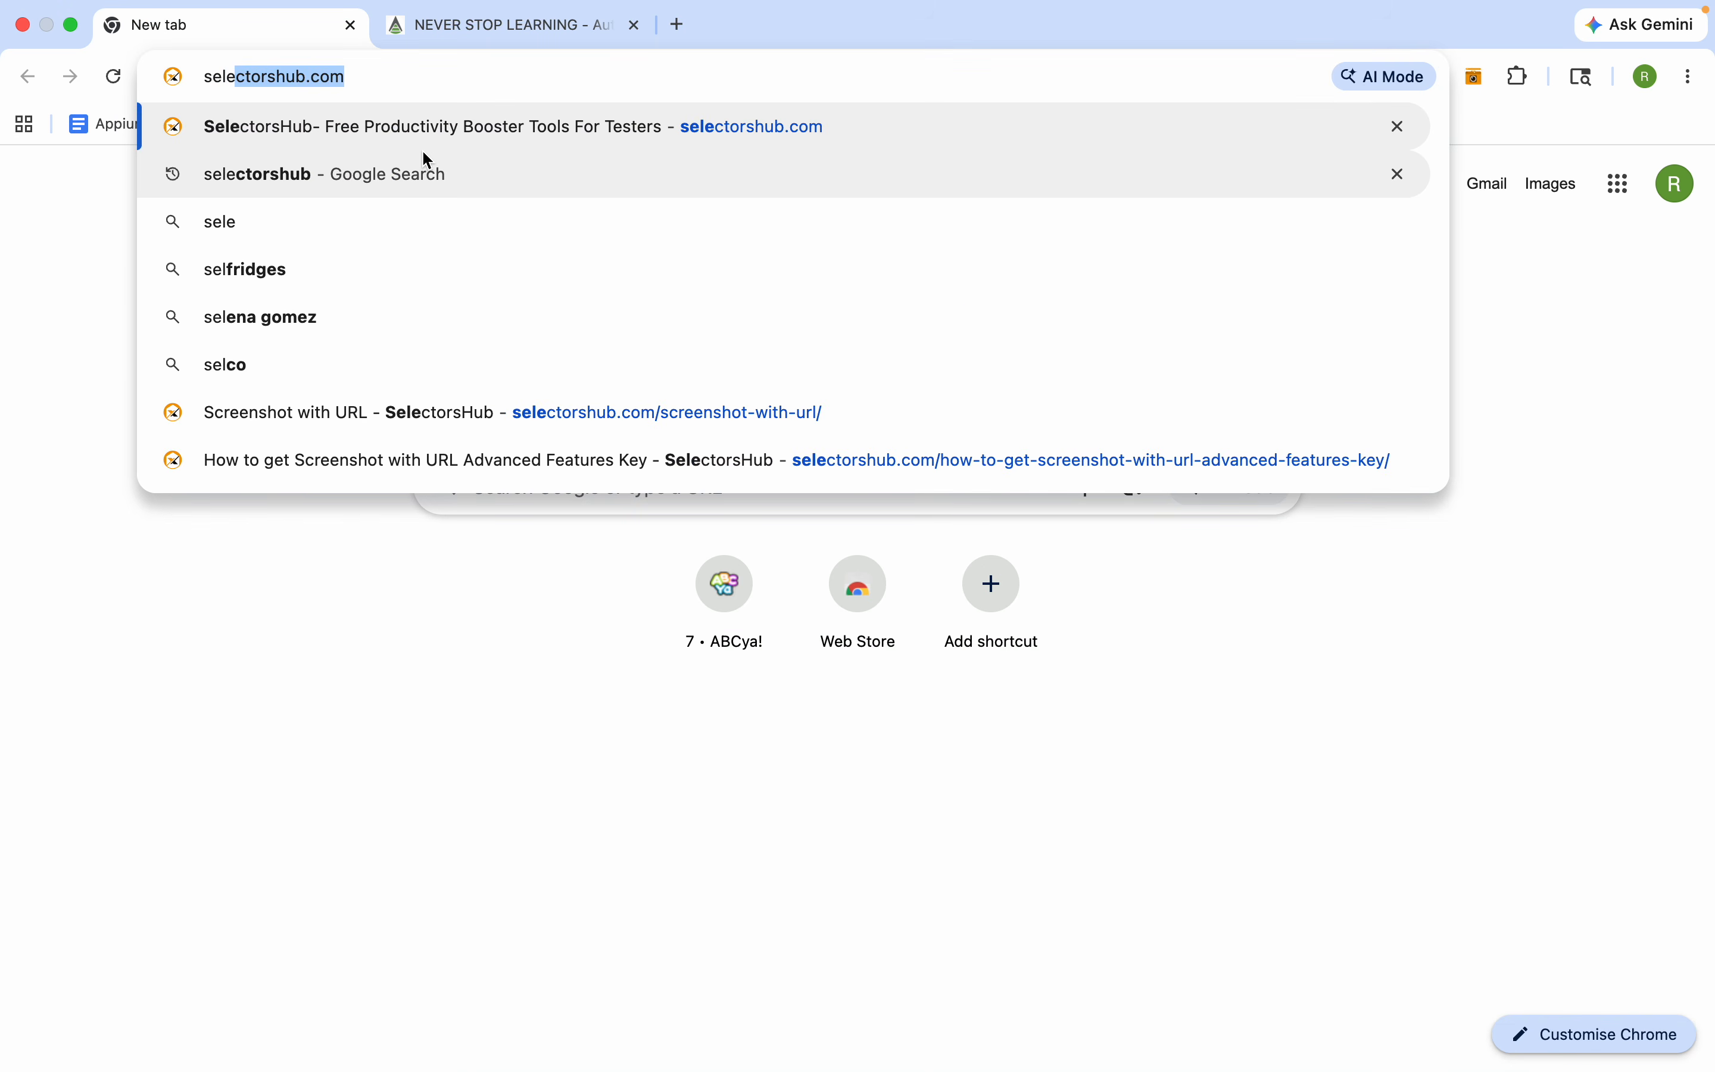
{"action": "key", "text": "Return"}
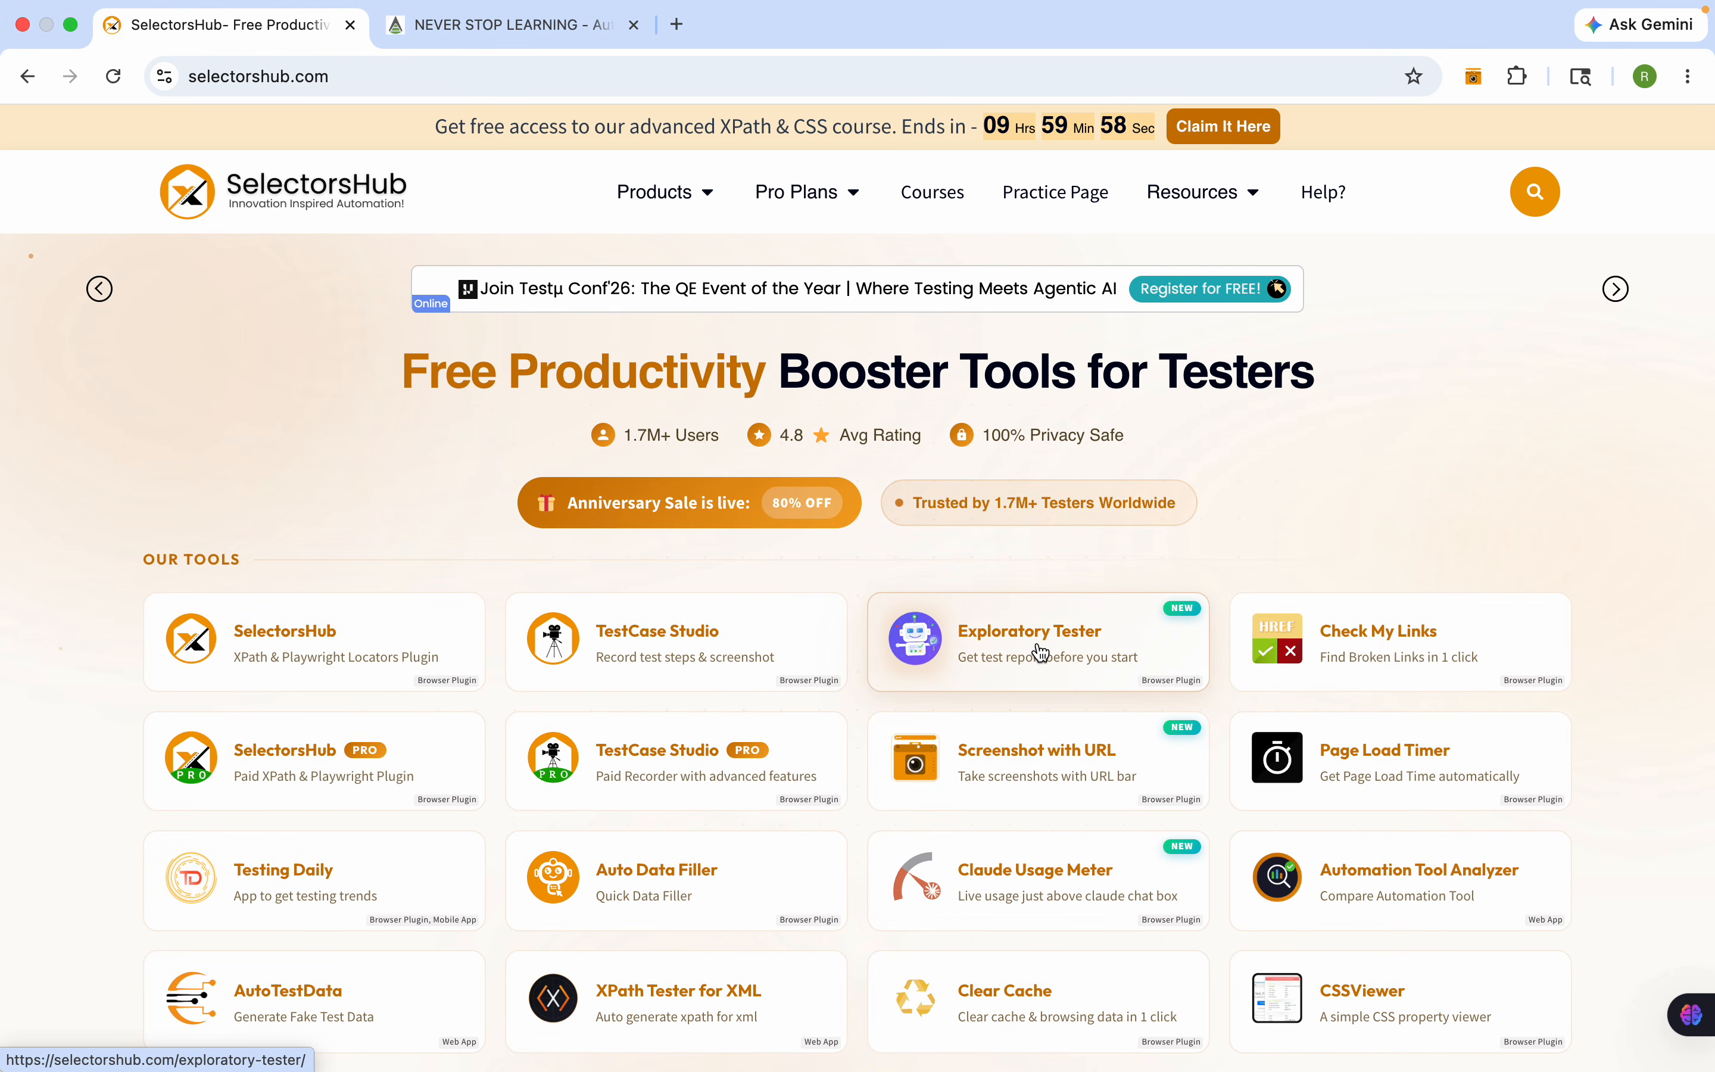
{"action": "left_click", "coordinate": [1038, 651], "text": "super"}
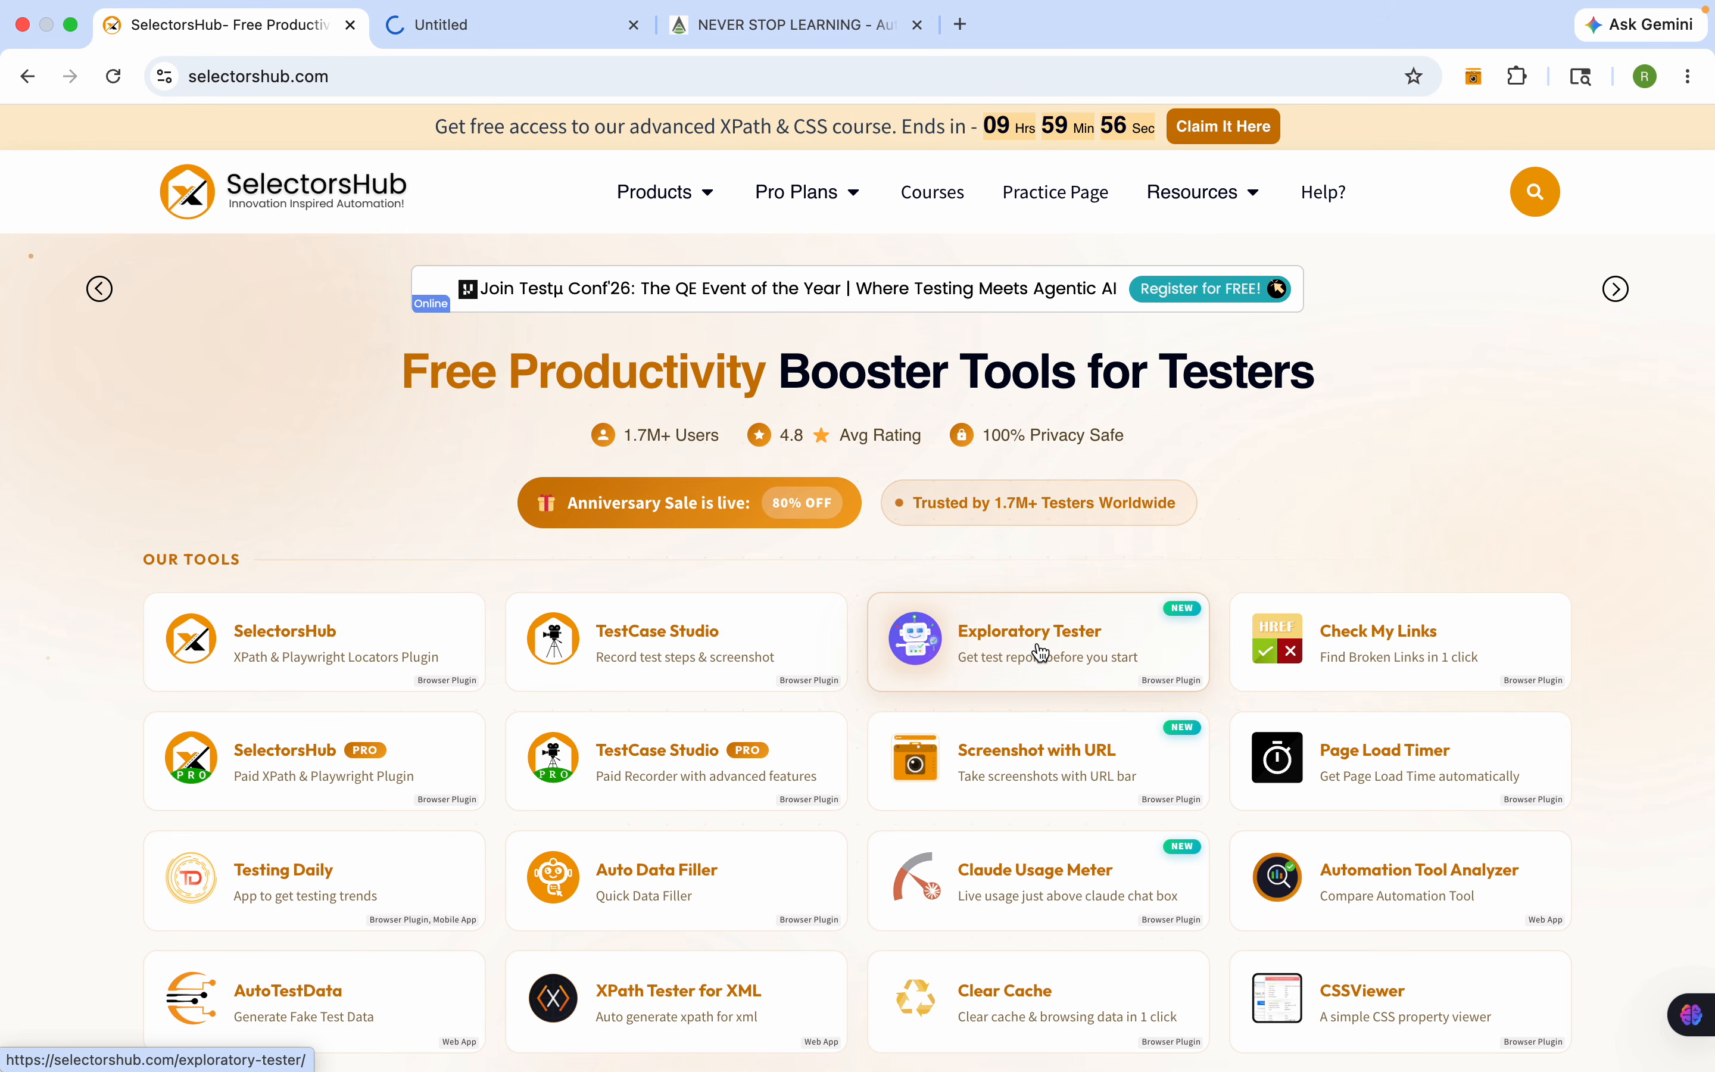
{"action": "left_click", "coordinate": [538, 42]}
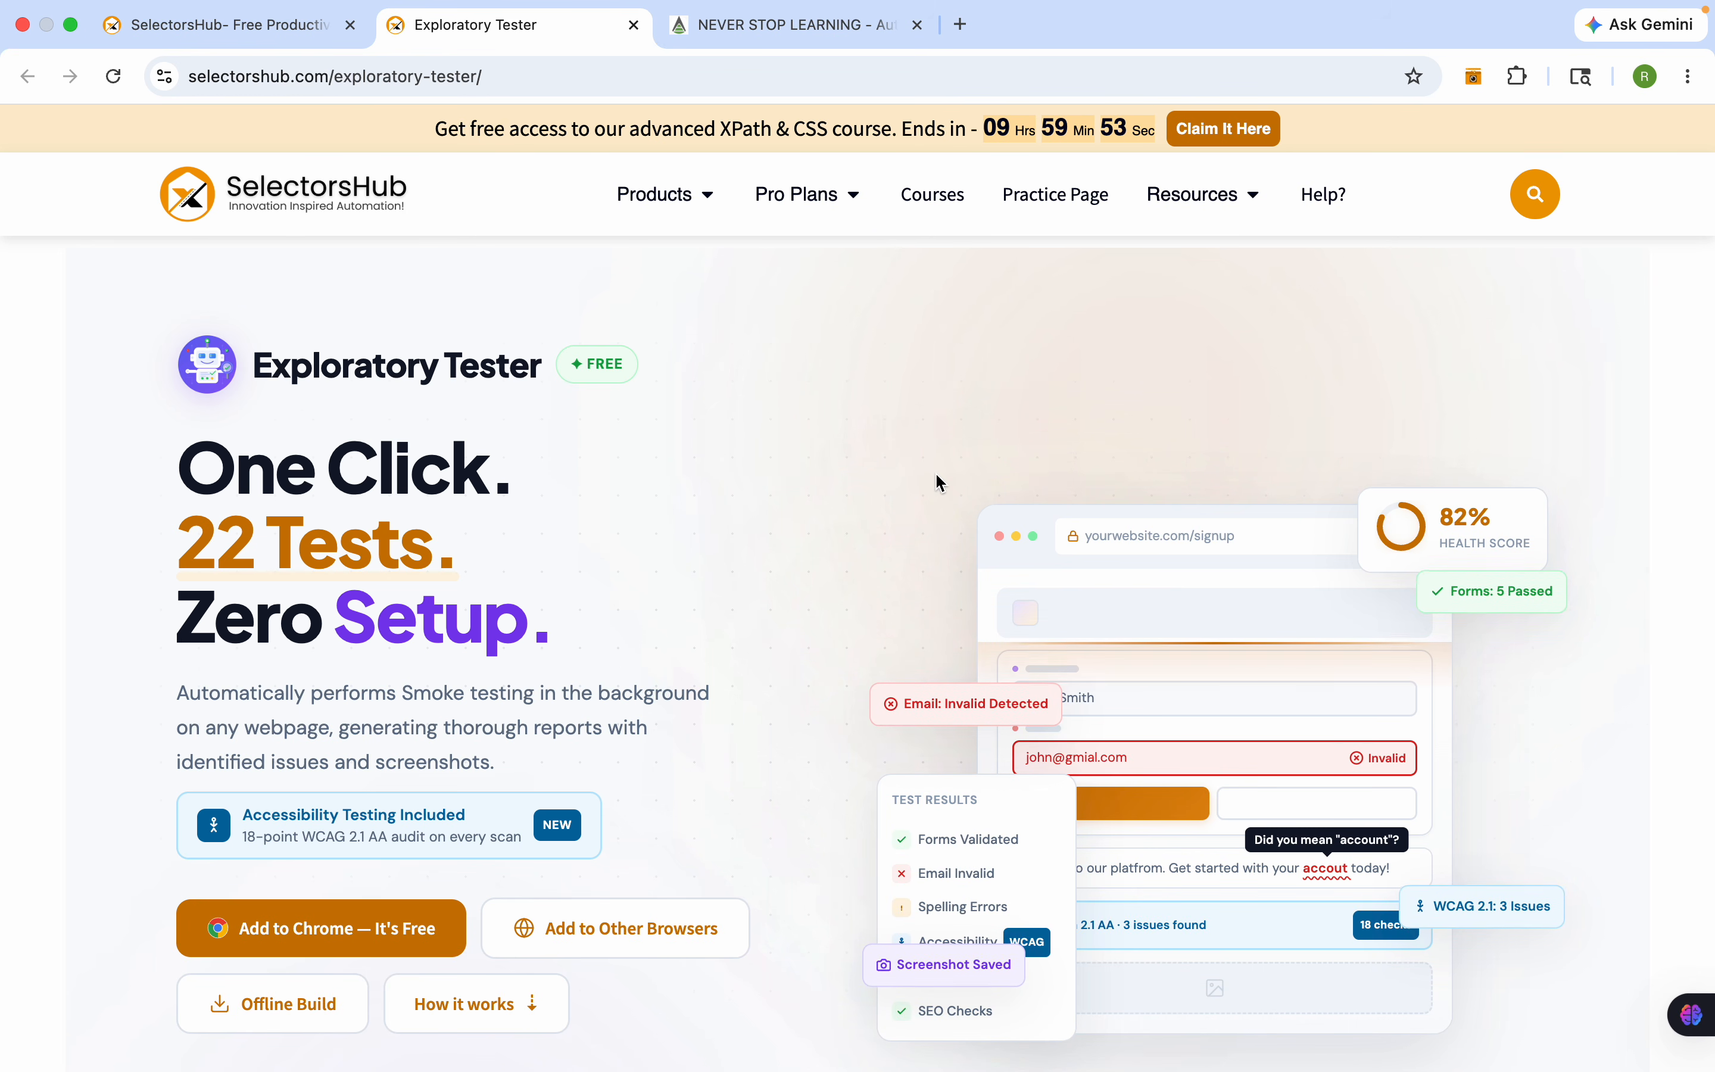
Step: Install the Exploratory Tester extension in Chrome from its Chrome Web Store listing
{"action": "scroll", "coordinate": [368, 780], "scroll_direction": "down", "scroll_amount": 1}
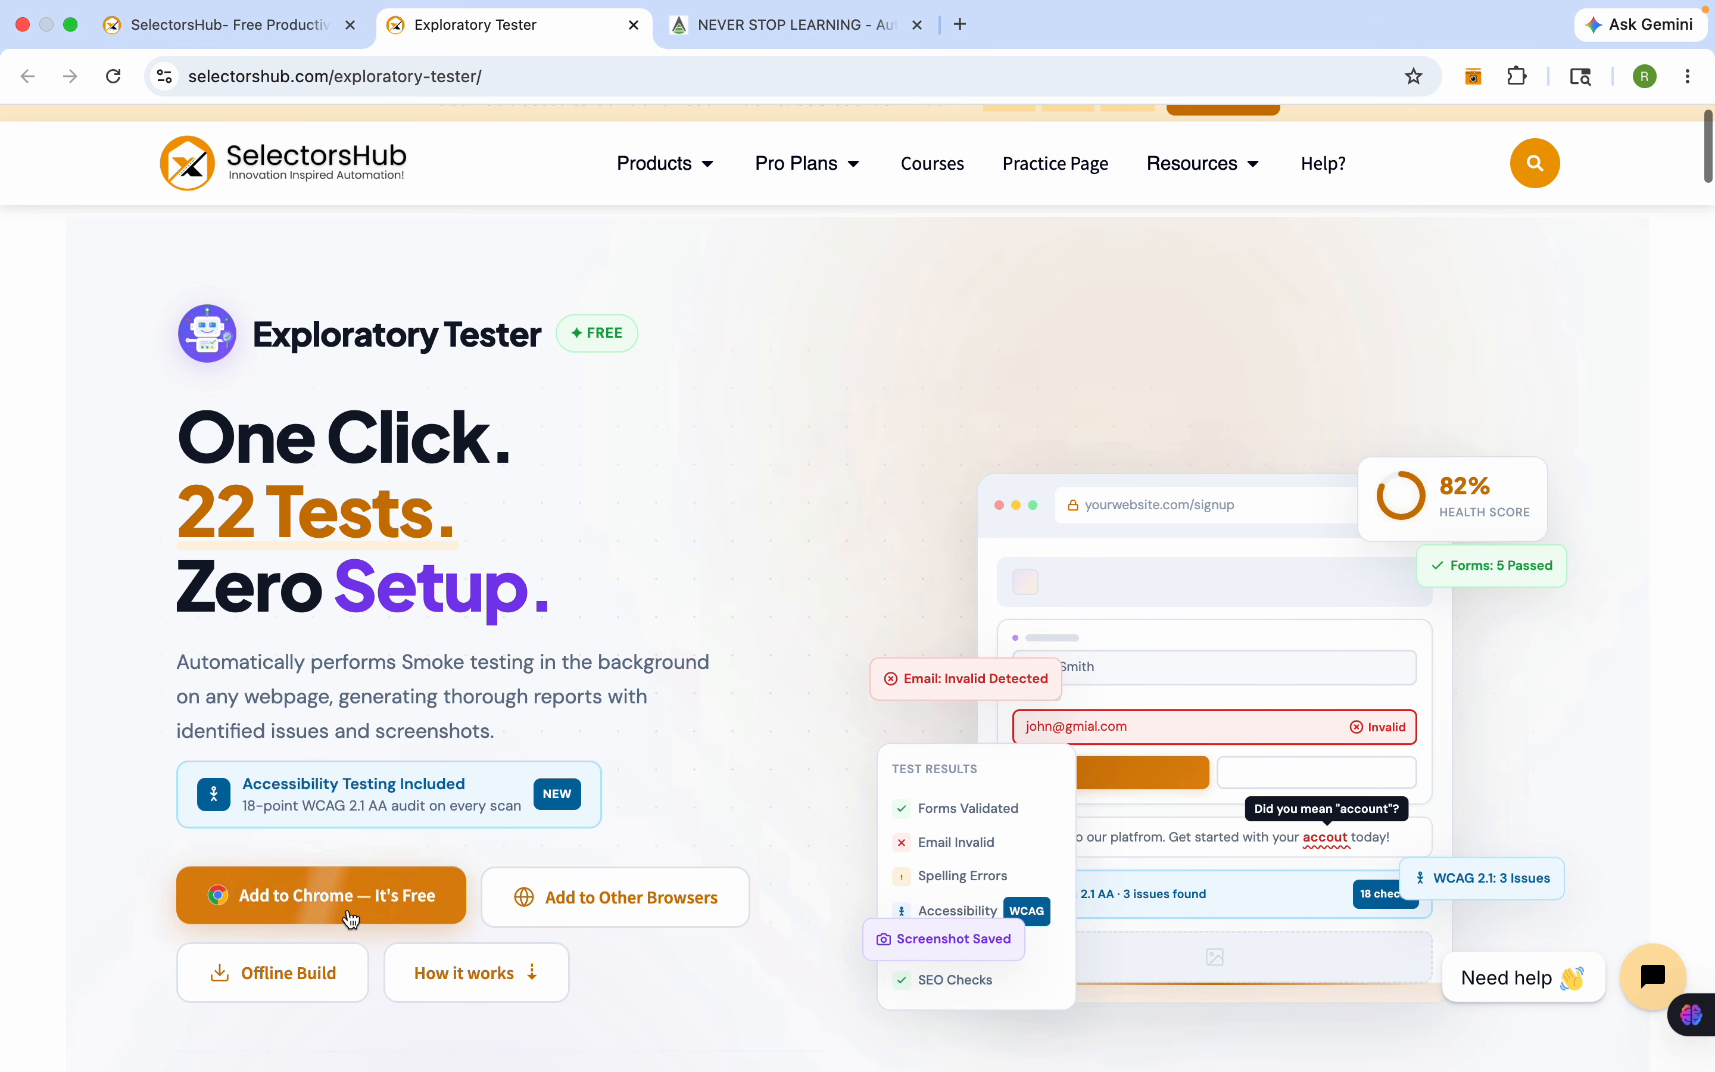
{"action": "left_click", "coordinate": [351, 915]}
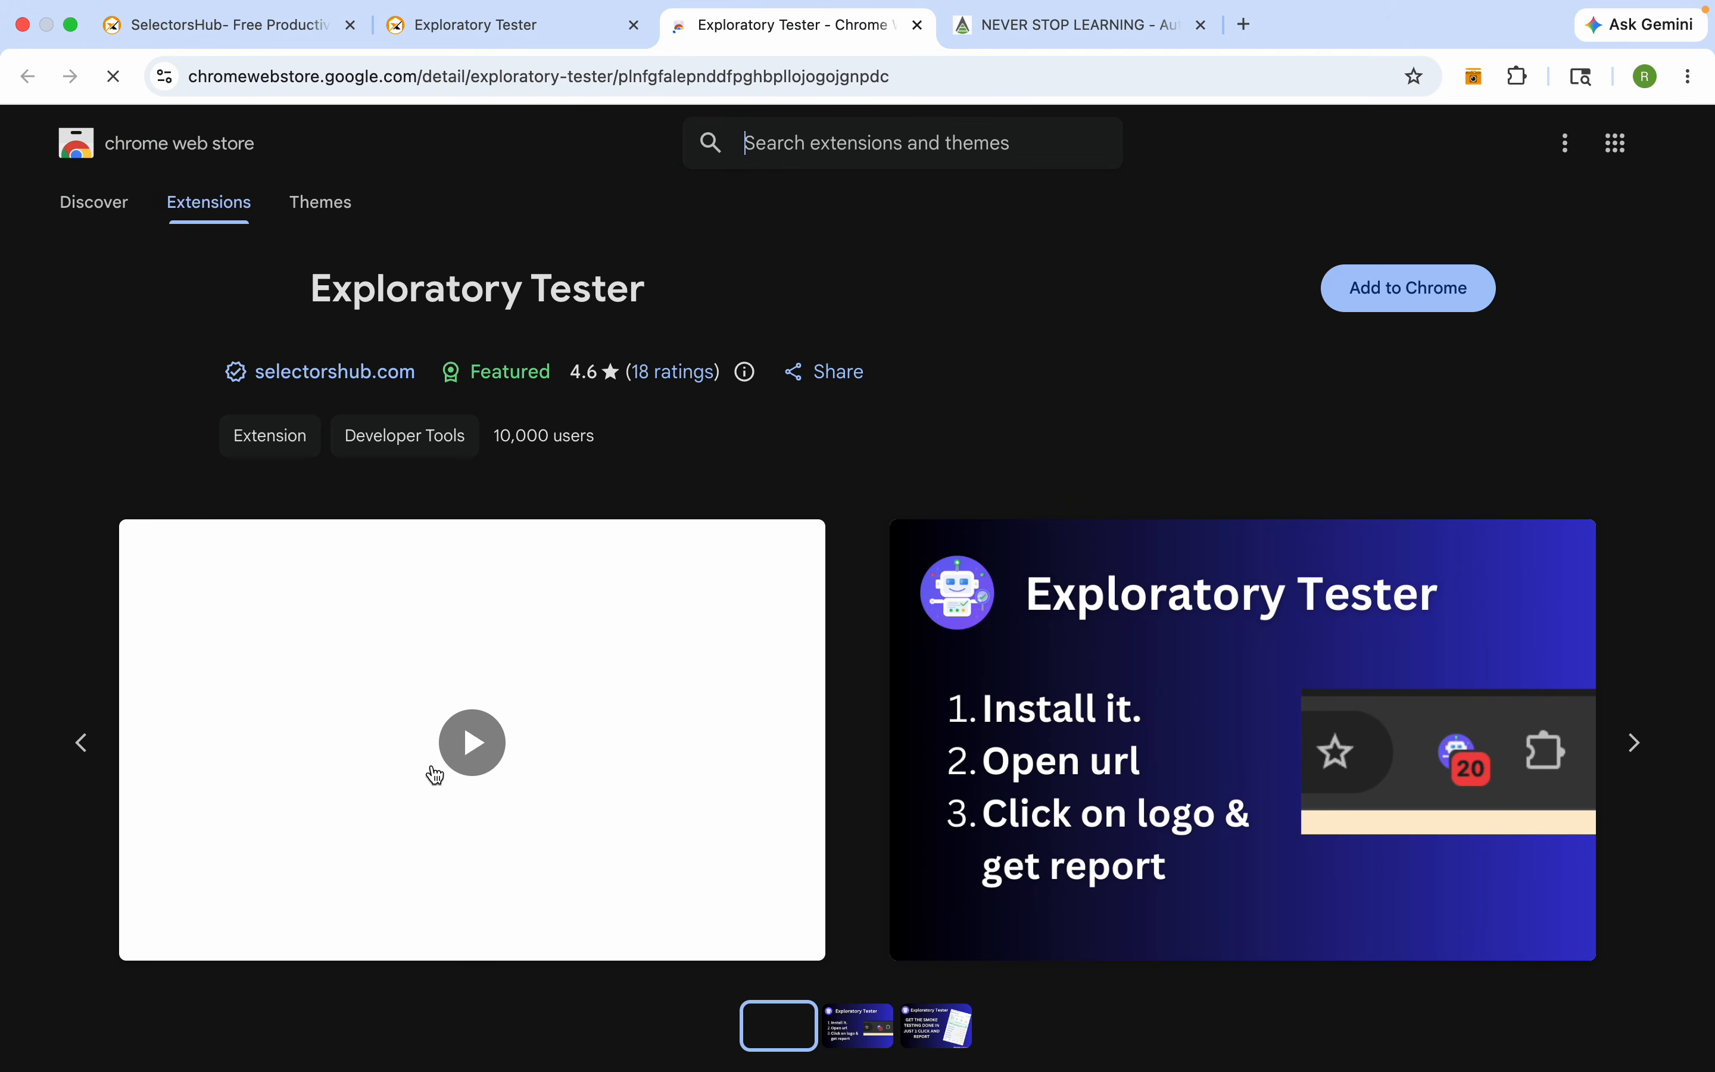
{"action": "left_click", "coordinate": [1391, 291]}
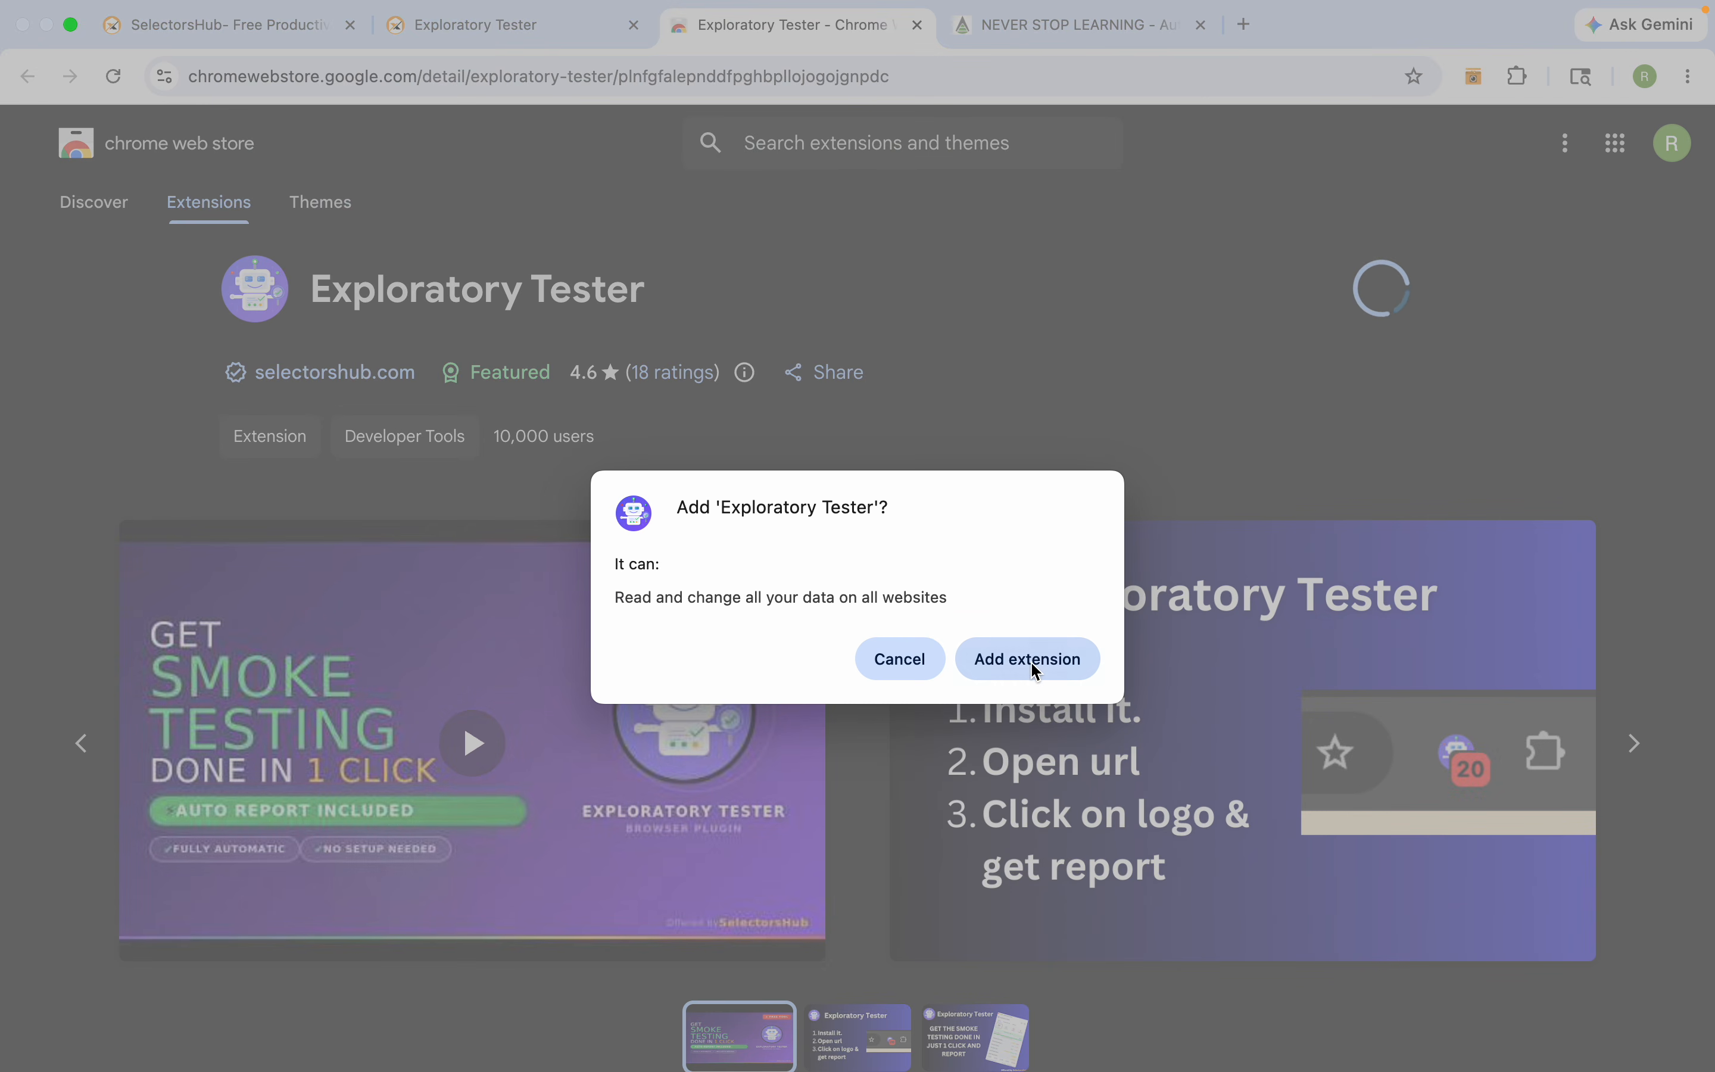
{"action": "left_click", "coordinate": [1035, 670]}
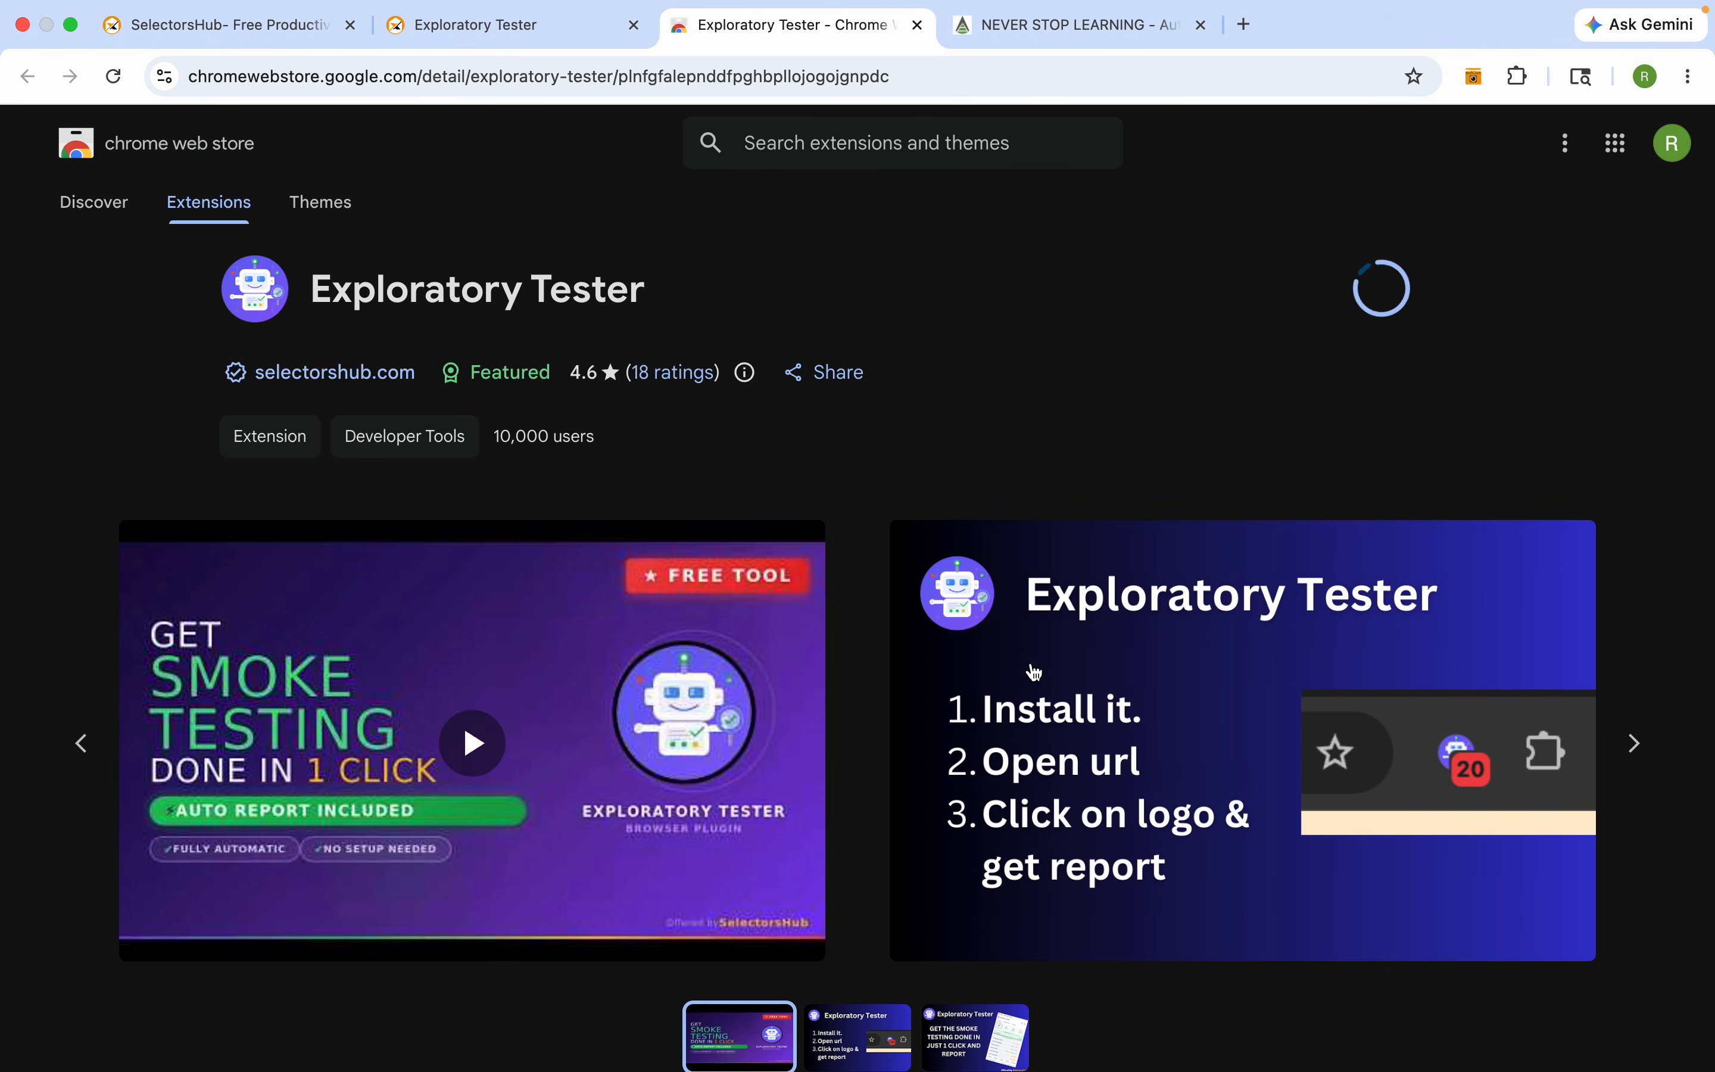
Step: Pin the Exploratory Tester extension so that it stays accessible in the browser
{"action": "left_click", "coordinate": [1473, 76]}
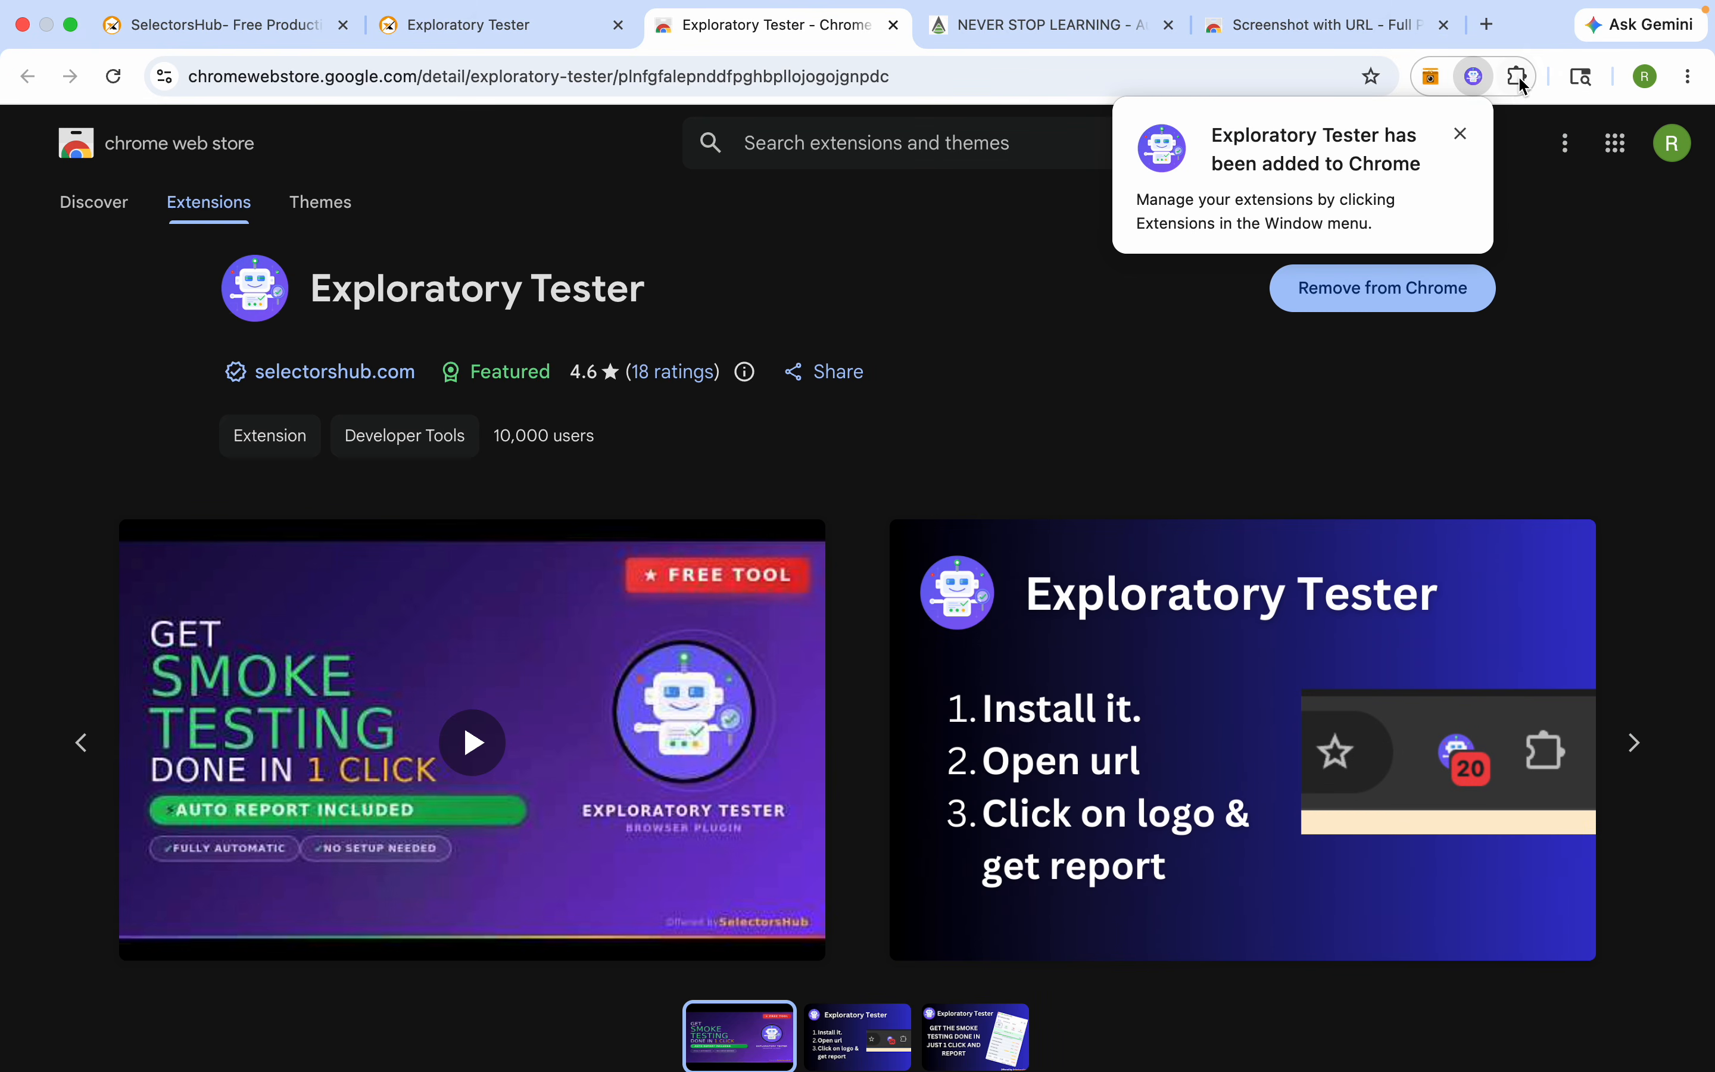
{"action": "left_click", "coordinate": [1611, 73]}
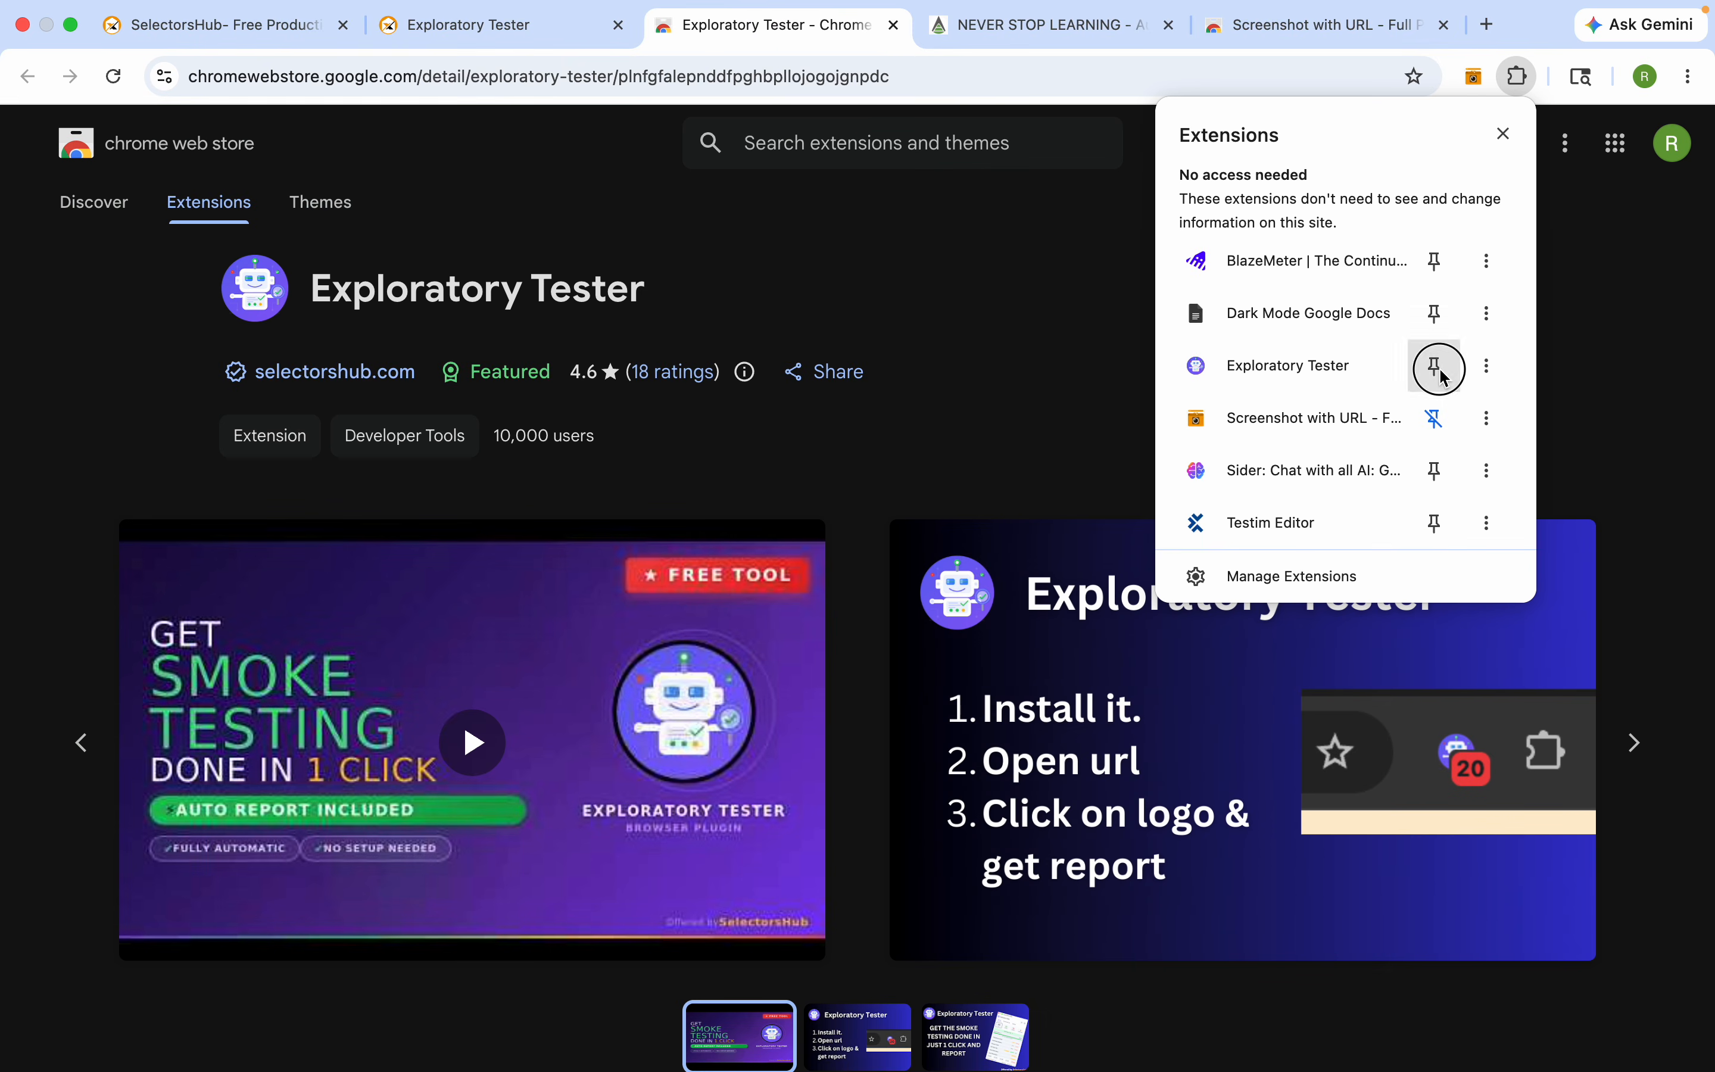
{"action": "left_click", "coordinate": [1445, 363]}
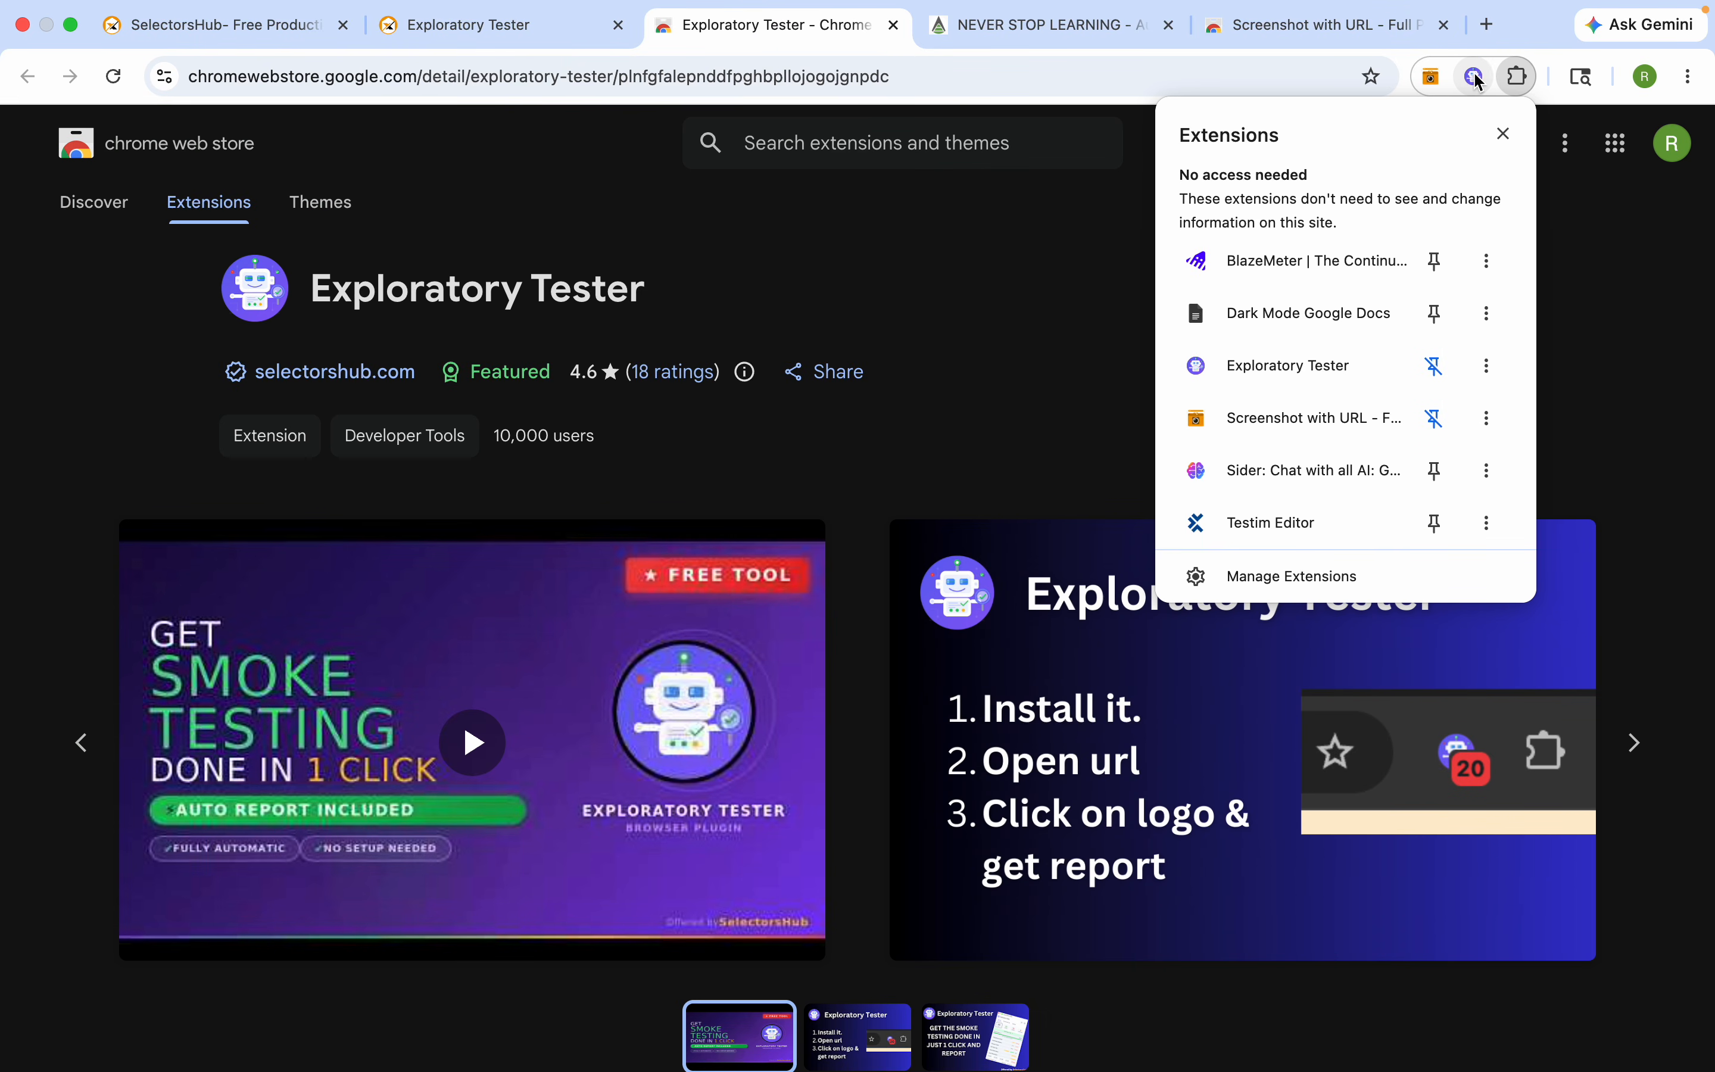
Step: Return to the automationstepbystep.com page and run Exploratory Tester on it
{"action": "left_click", "coordinate": [1056, 26]}
{"action": "left_click", "coordinate": [742, 83]}
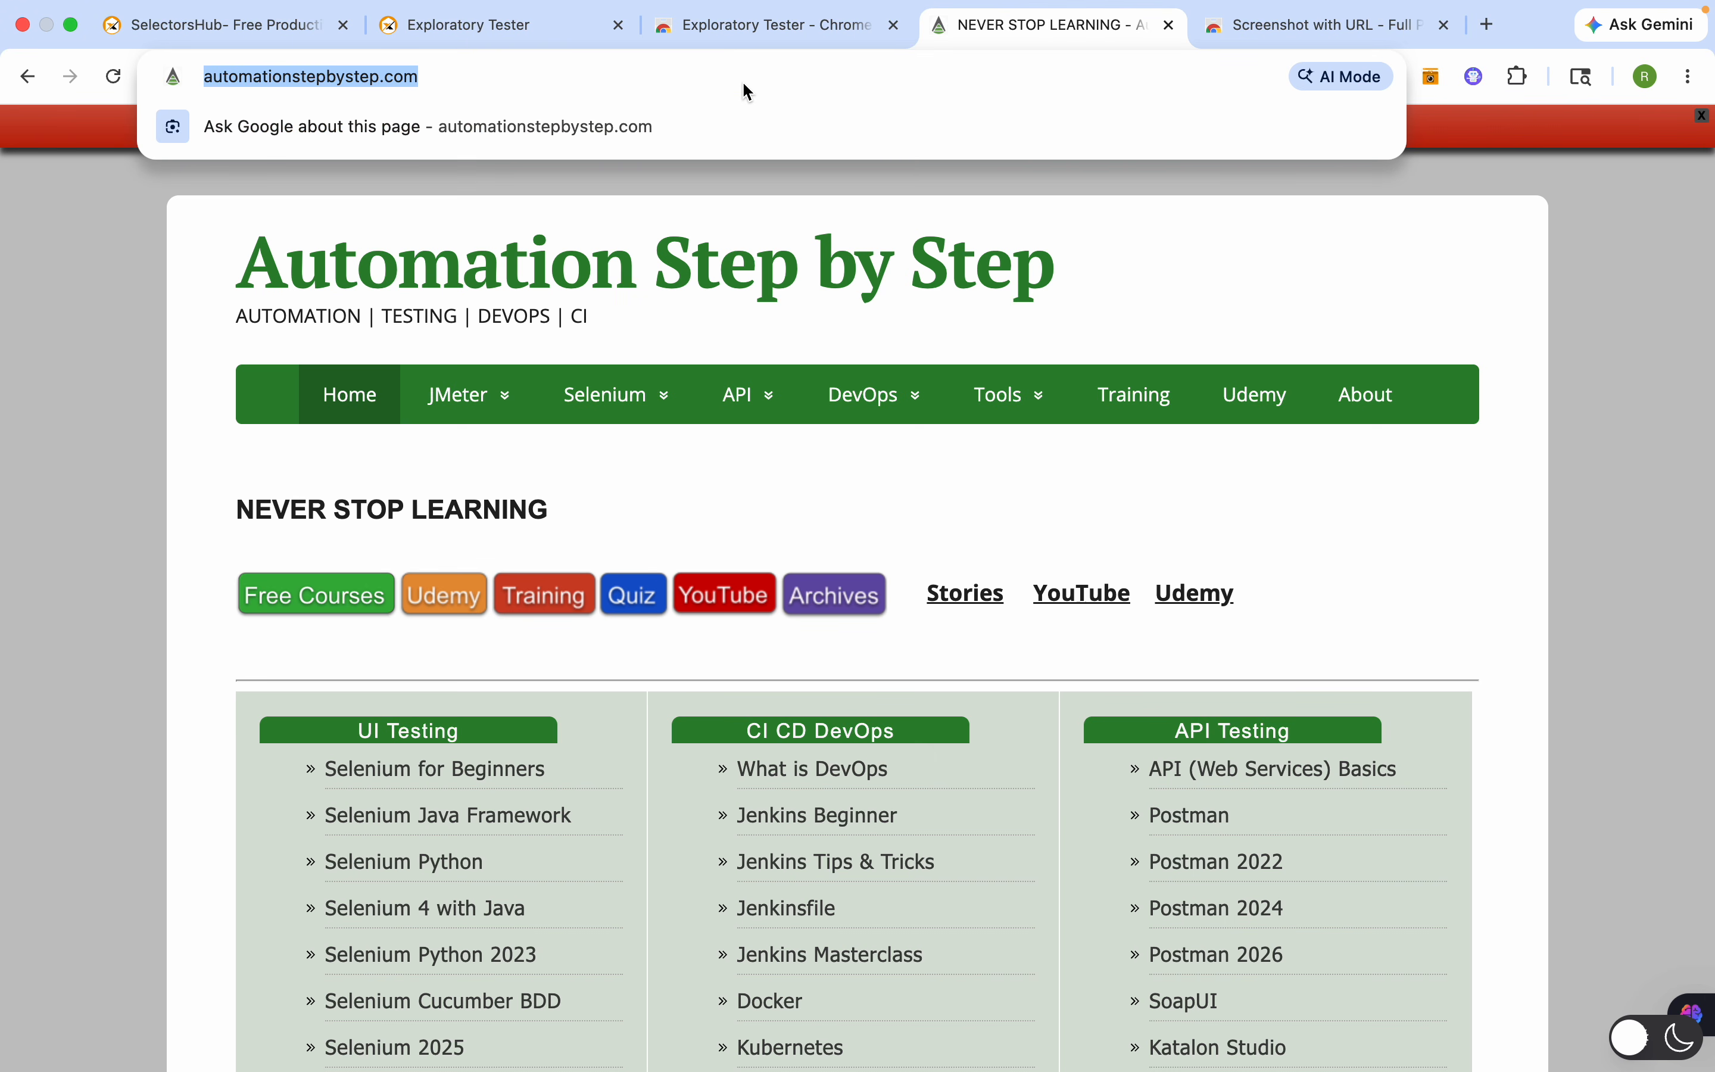
{"action": "left_click", "coordinate": [1503, 138]}
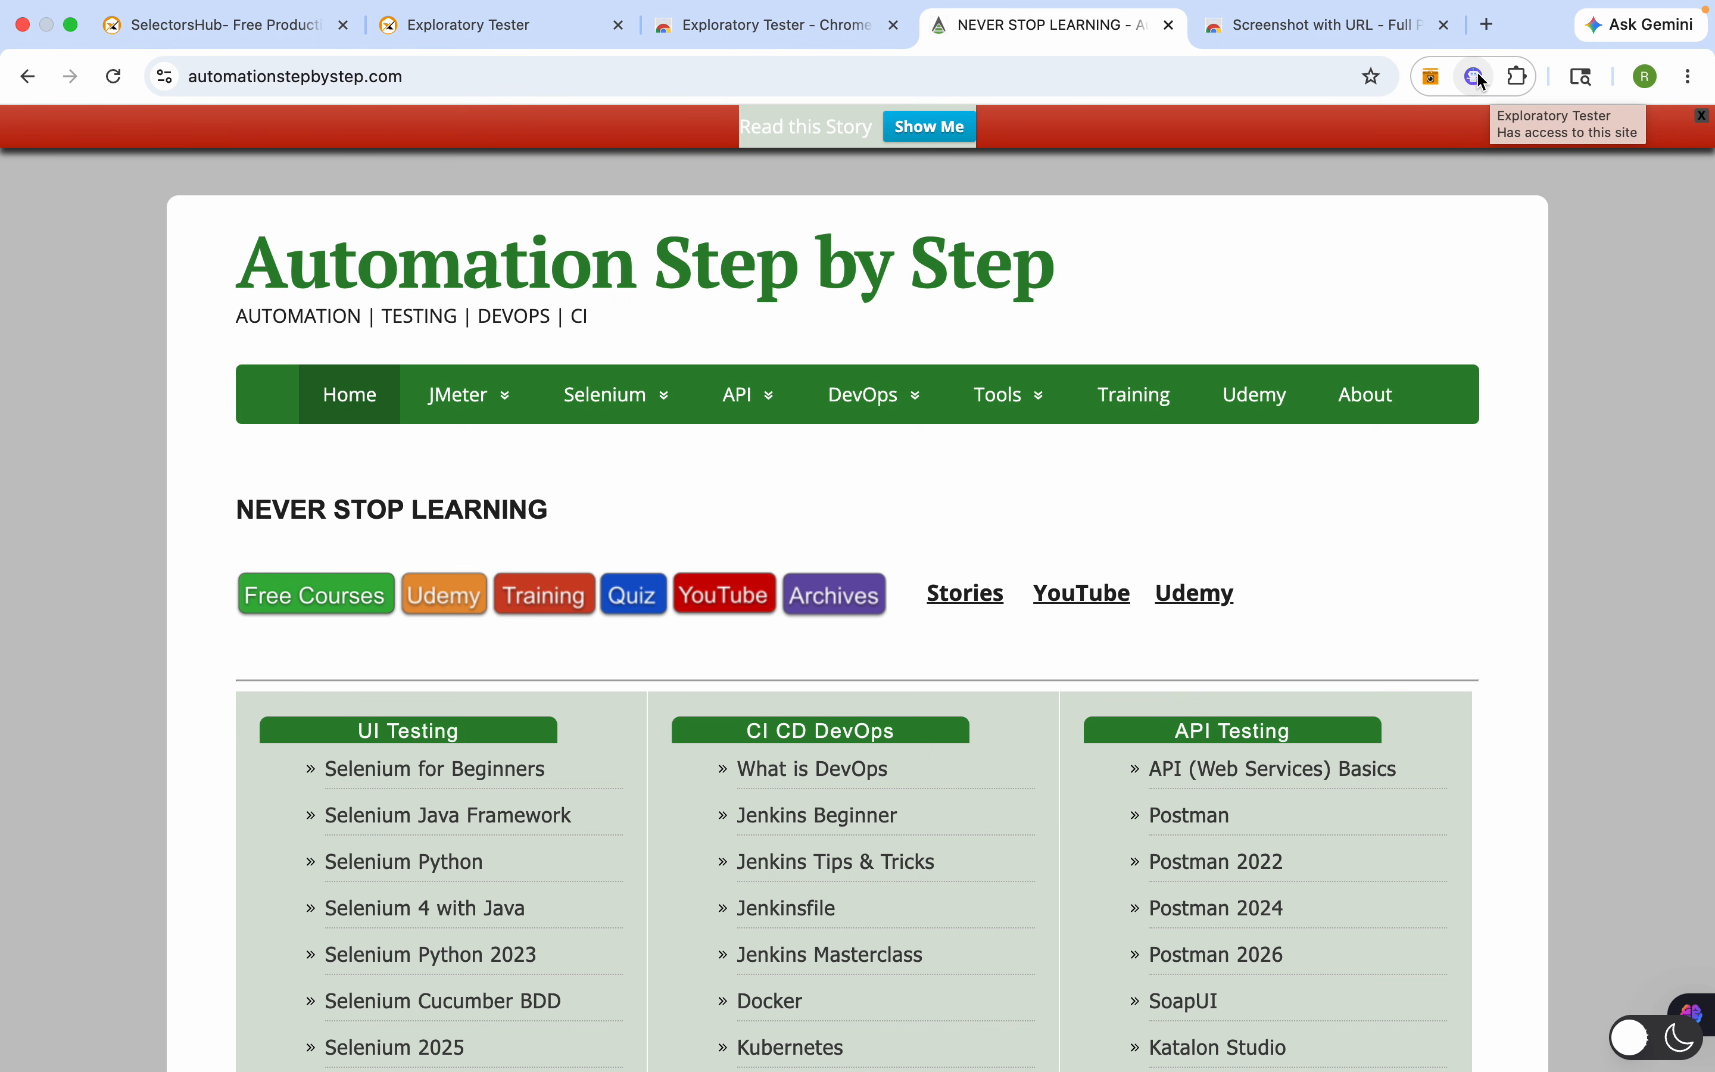
{"action": "left_click", "coordinate": [1476, 77]}
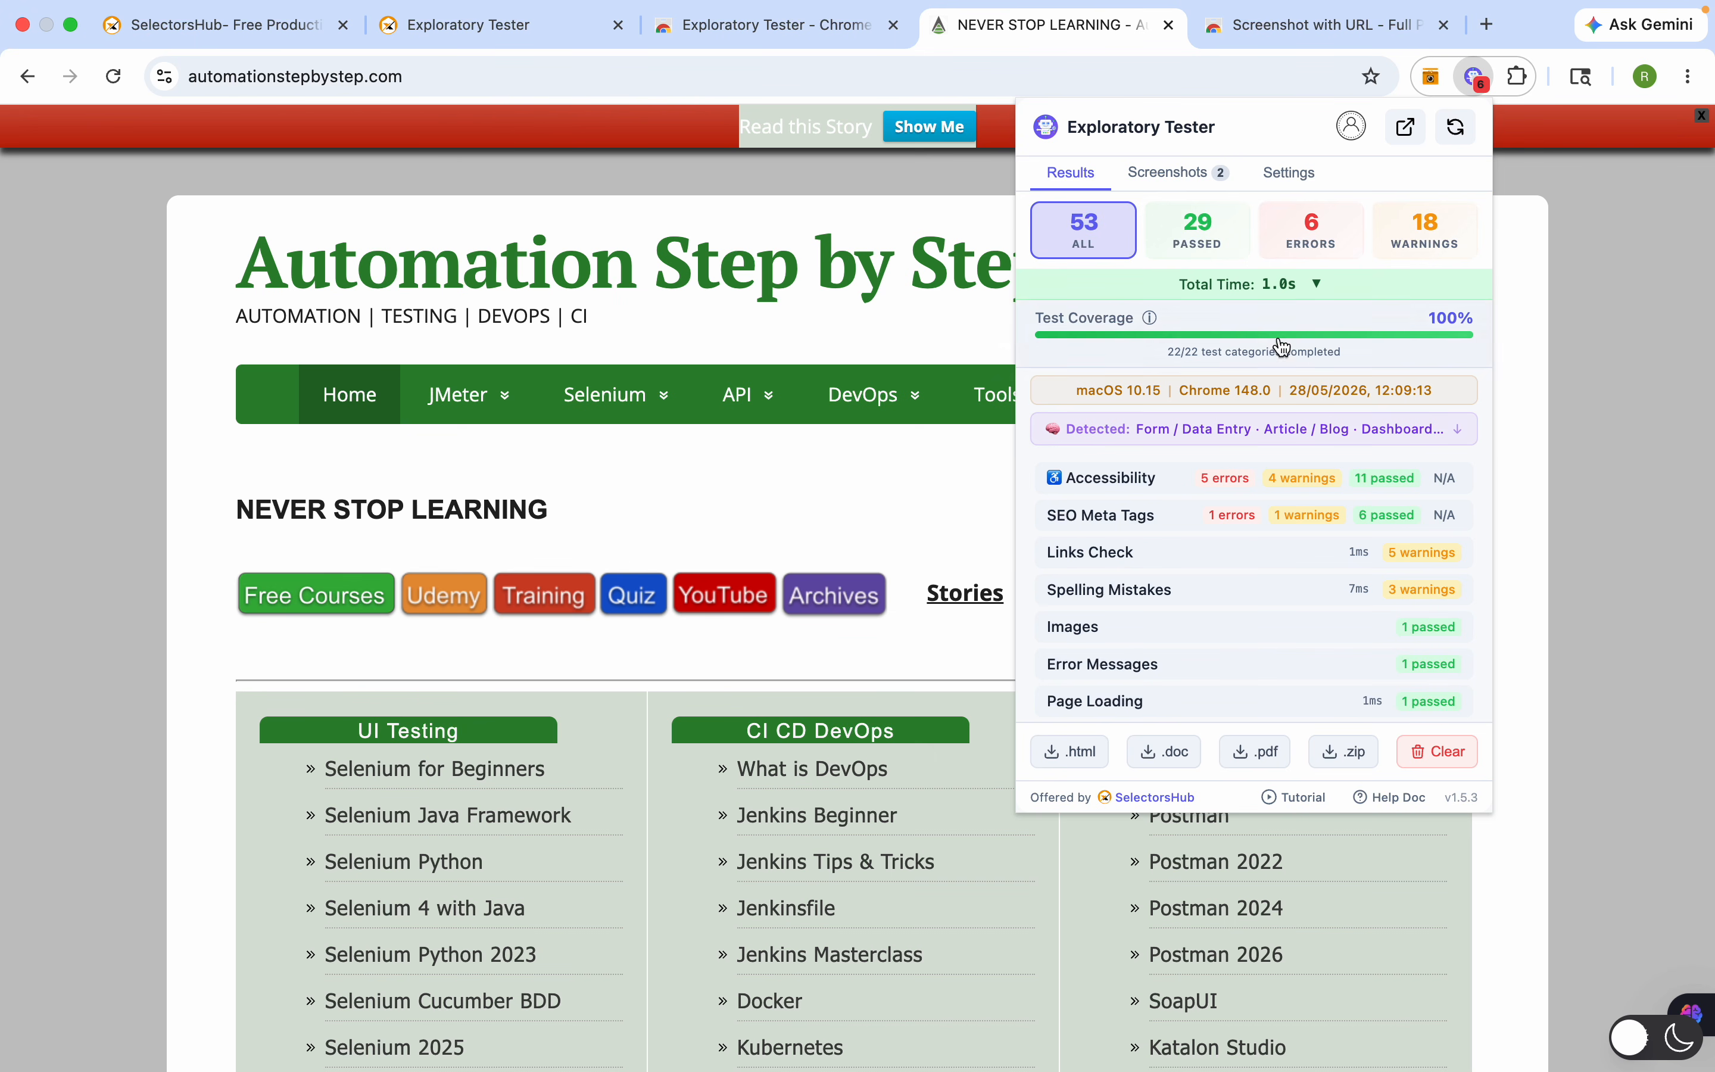
Step: Switch the website to dark mode and reopen the Exploratory Tester results
{"action": "left_click", "coordinate": [1649, 1040]}
{"action": "left_click", "coordinate": [1662, 1049]}
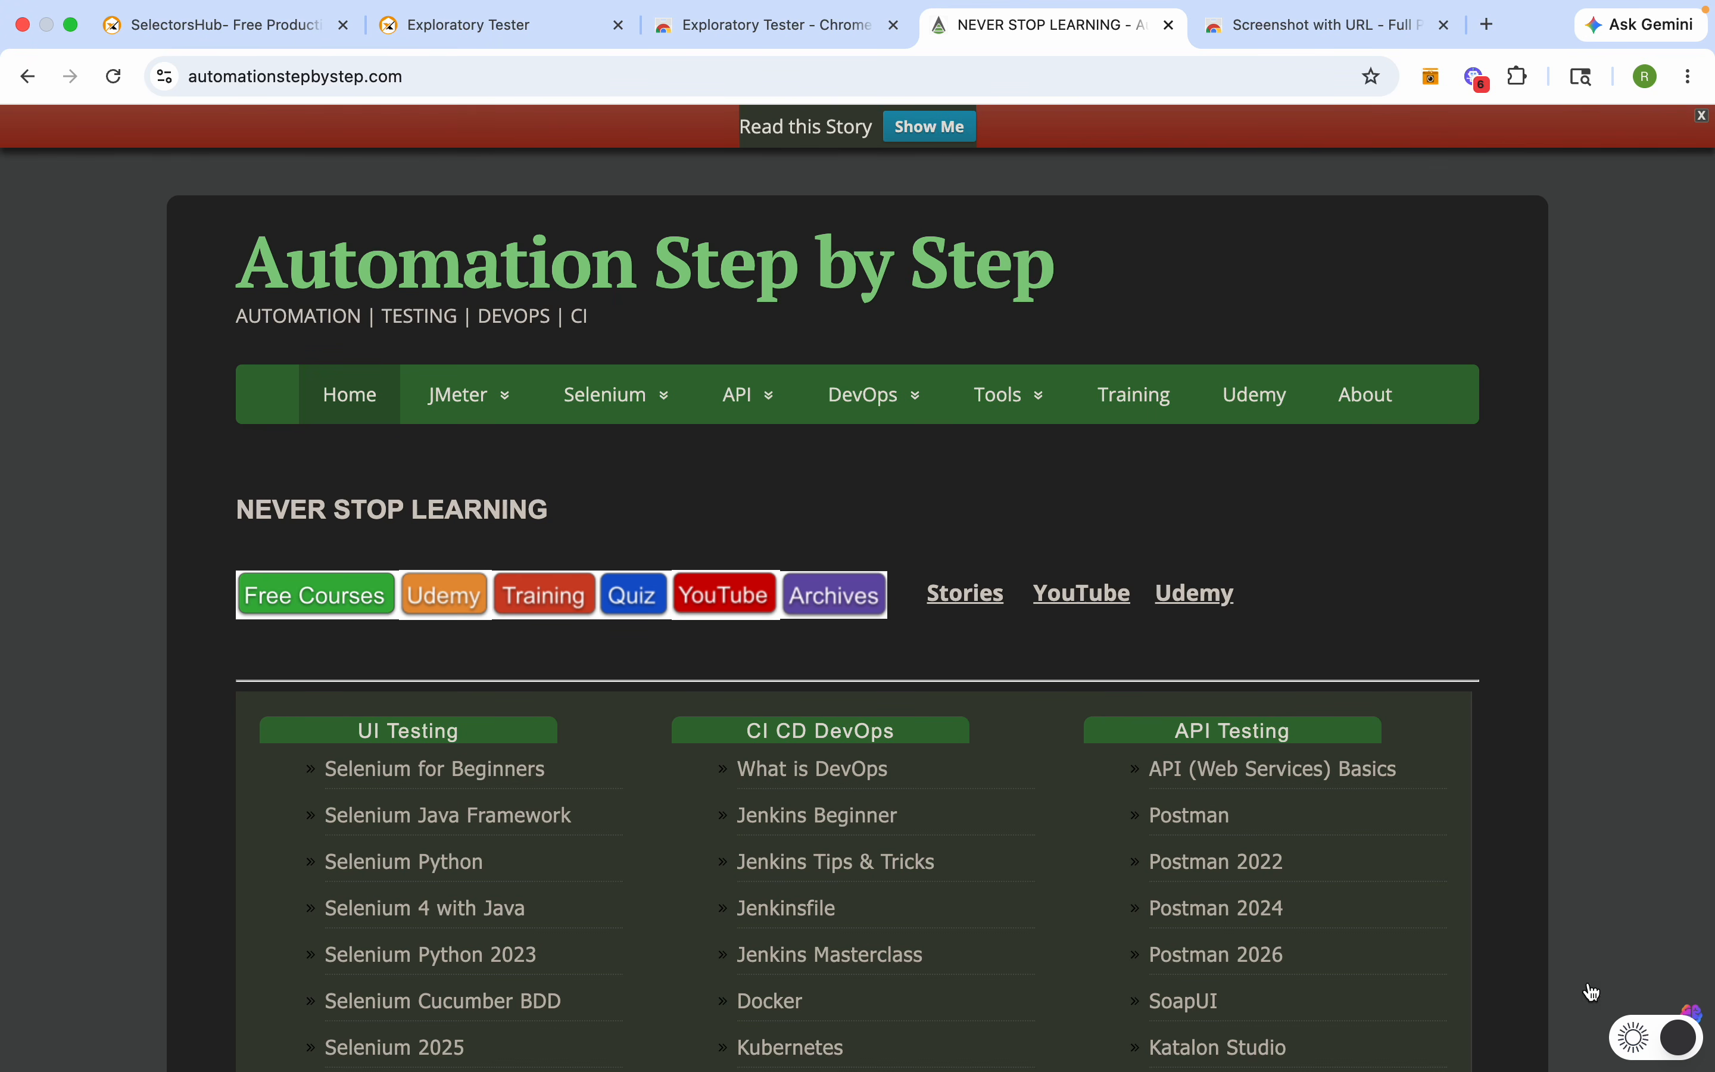
{"action": "left_click", "coordinate": [1477, 78]}
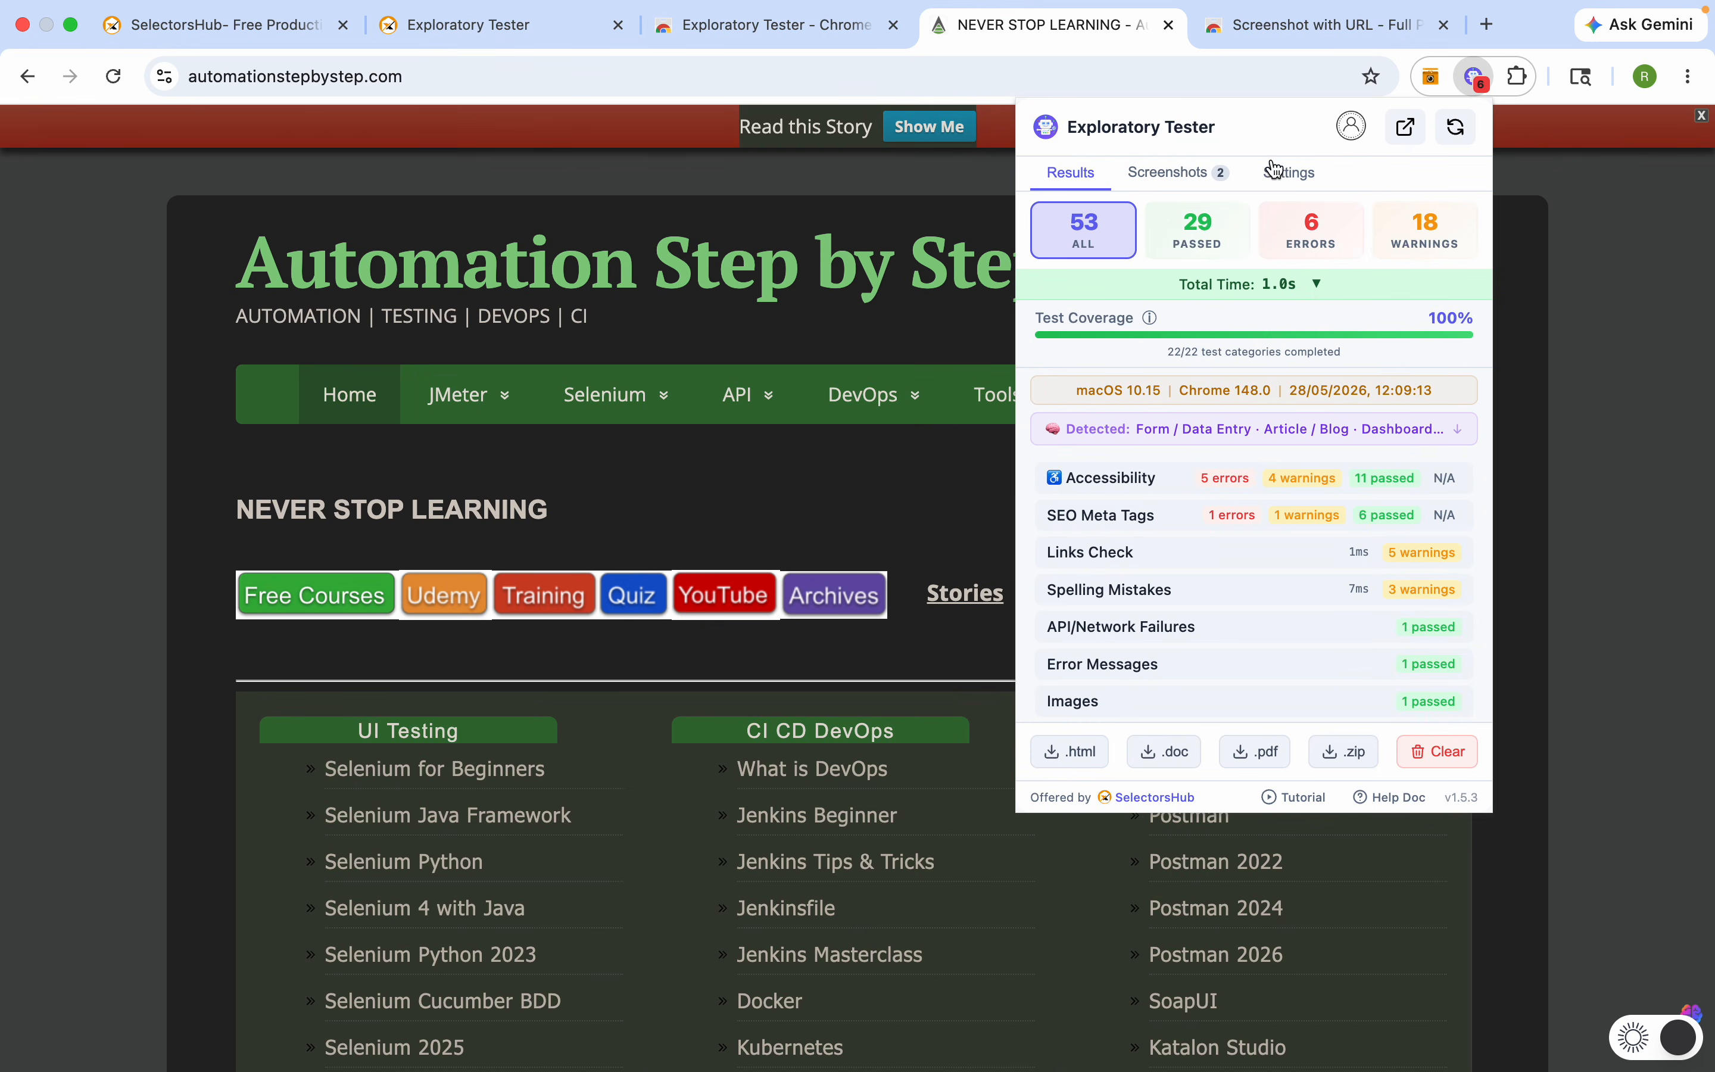
Step: Filter the test results by passed, errors and warnings, and return to showing all of them
{"action": "left_click", "coordinate": [1219, 250]}
{"action": "left_click", "coordinate": [1311, 238]}
{"action": "left_click", "coordinate": [1436, 245]}
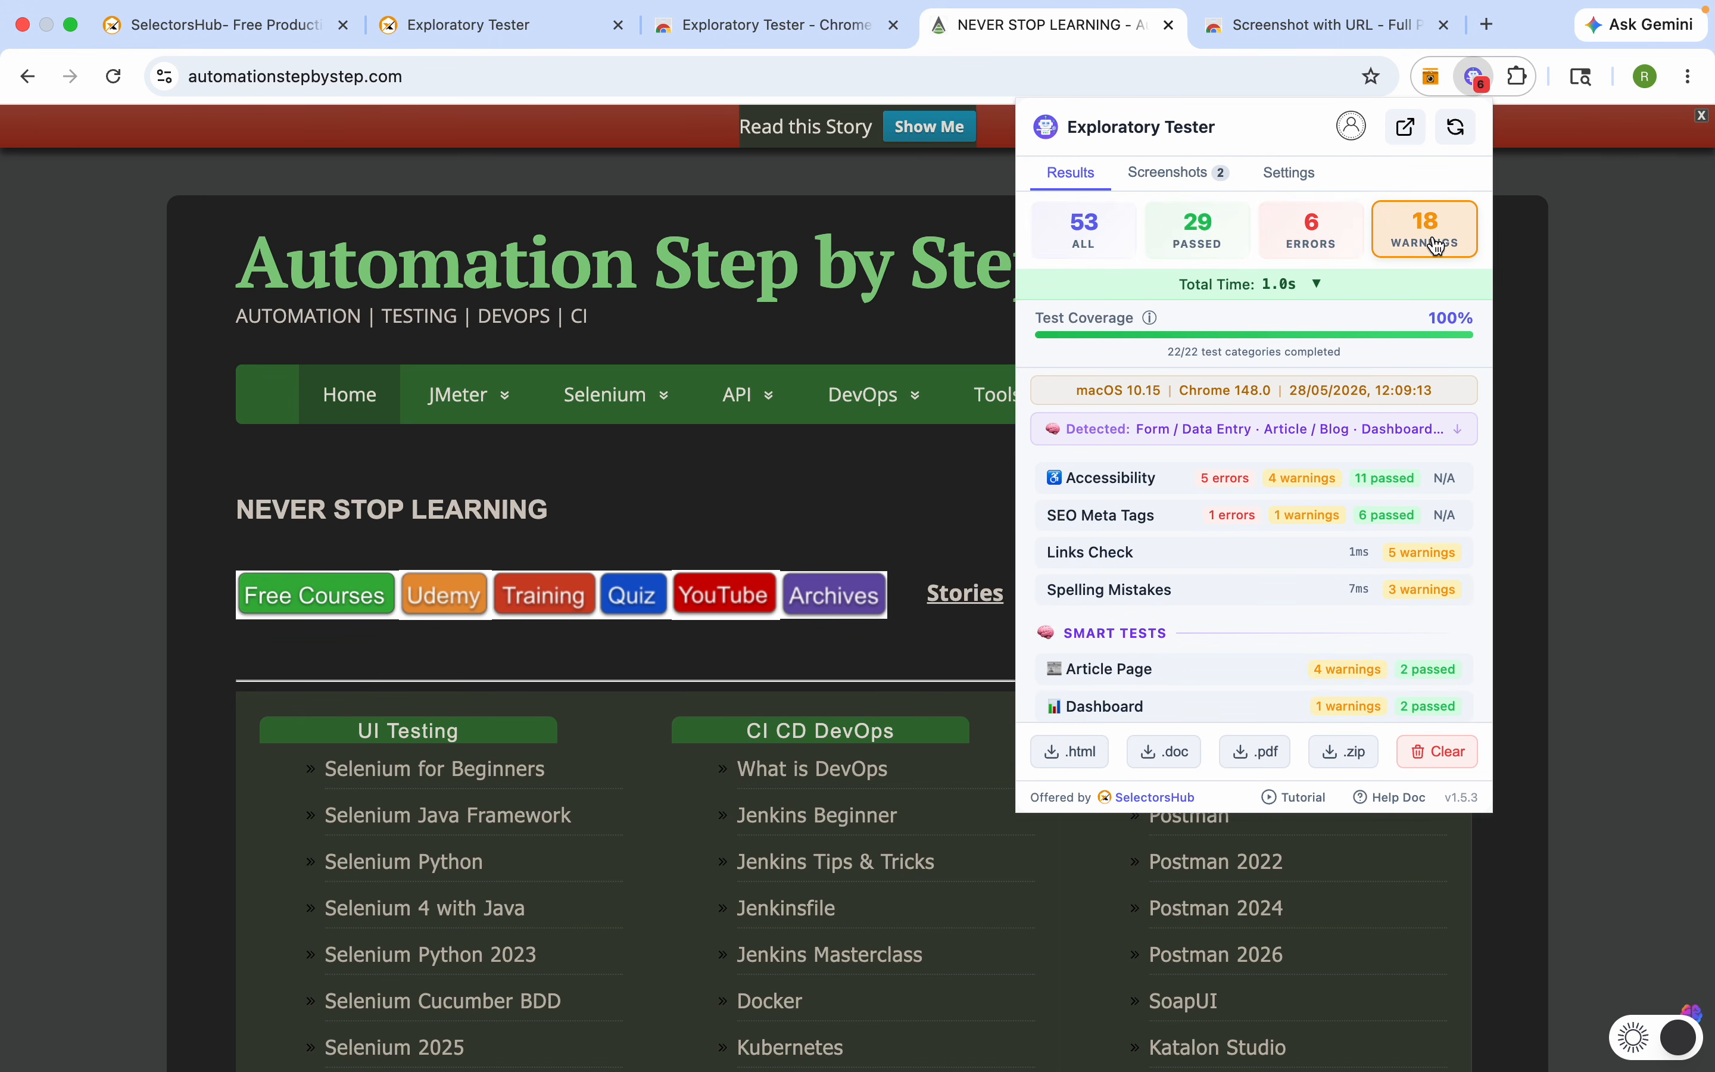
{"action": "left_click", "coordinate": [1082, 231]}
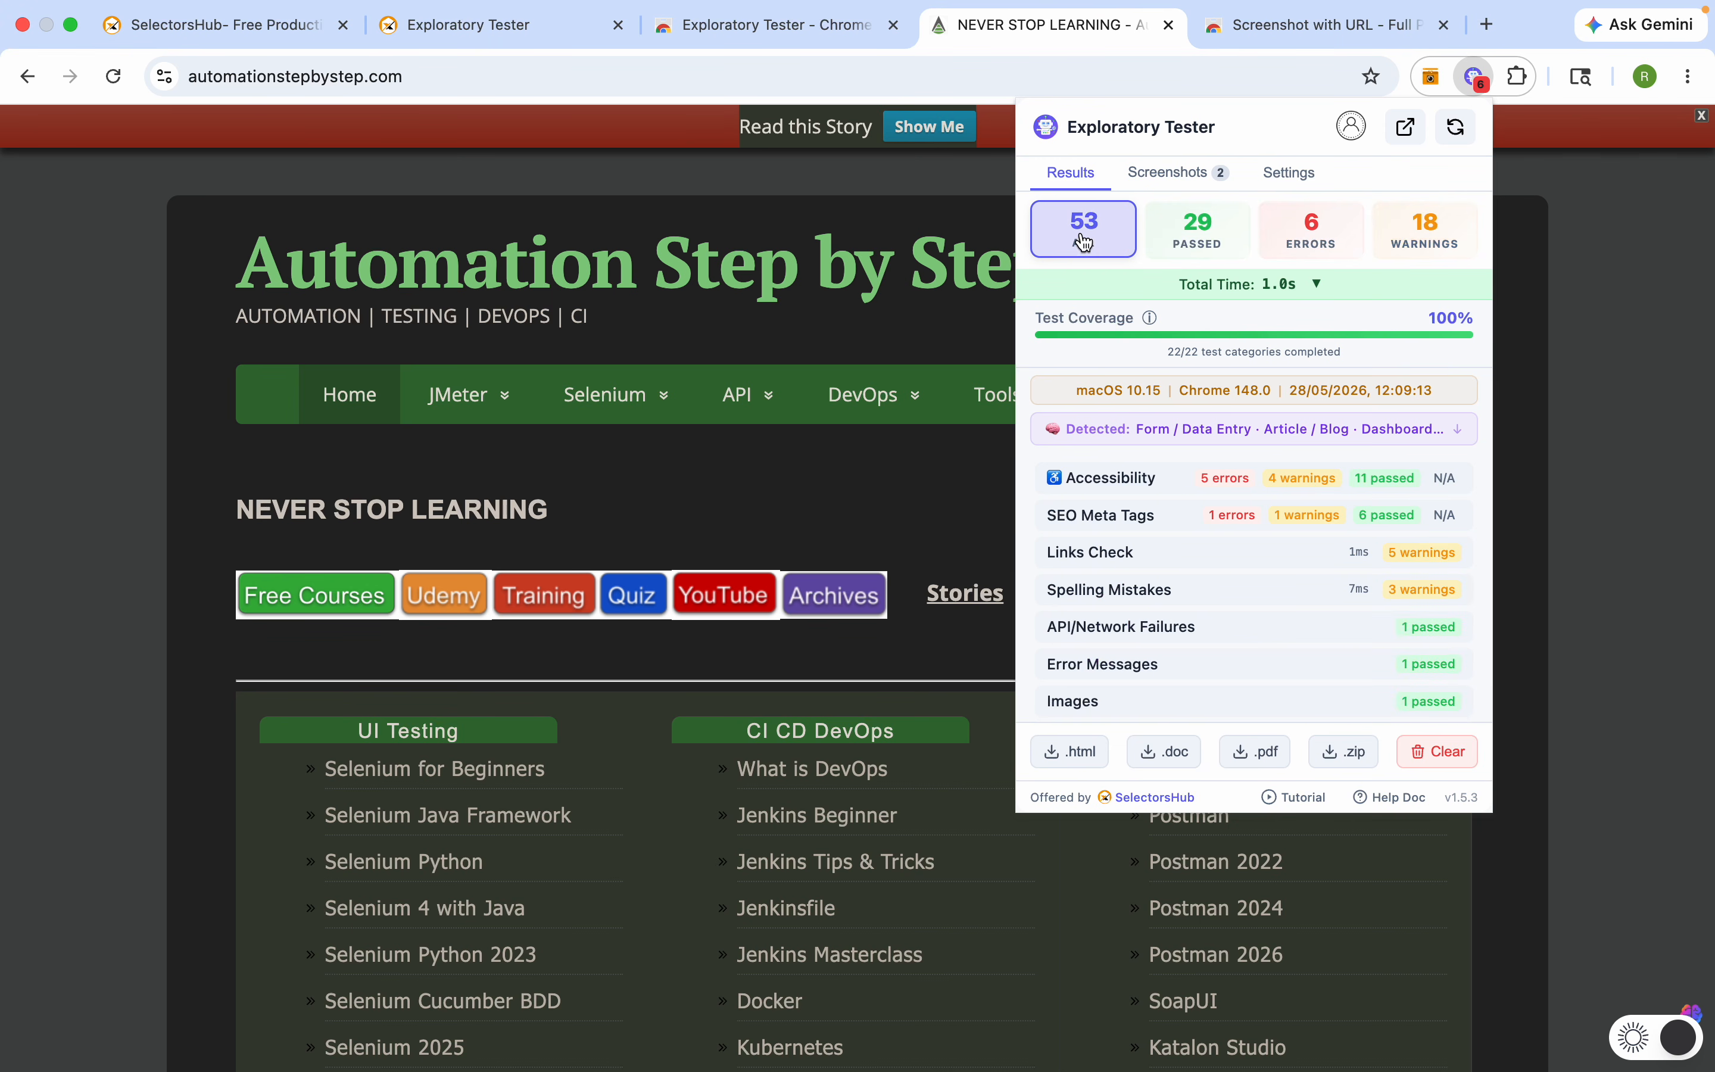
Step: Expand the total time details and review the duration of each test category
{"action": "left_click", "coordinate": [1317, 284]}
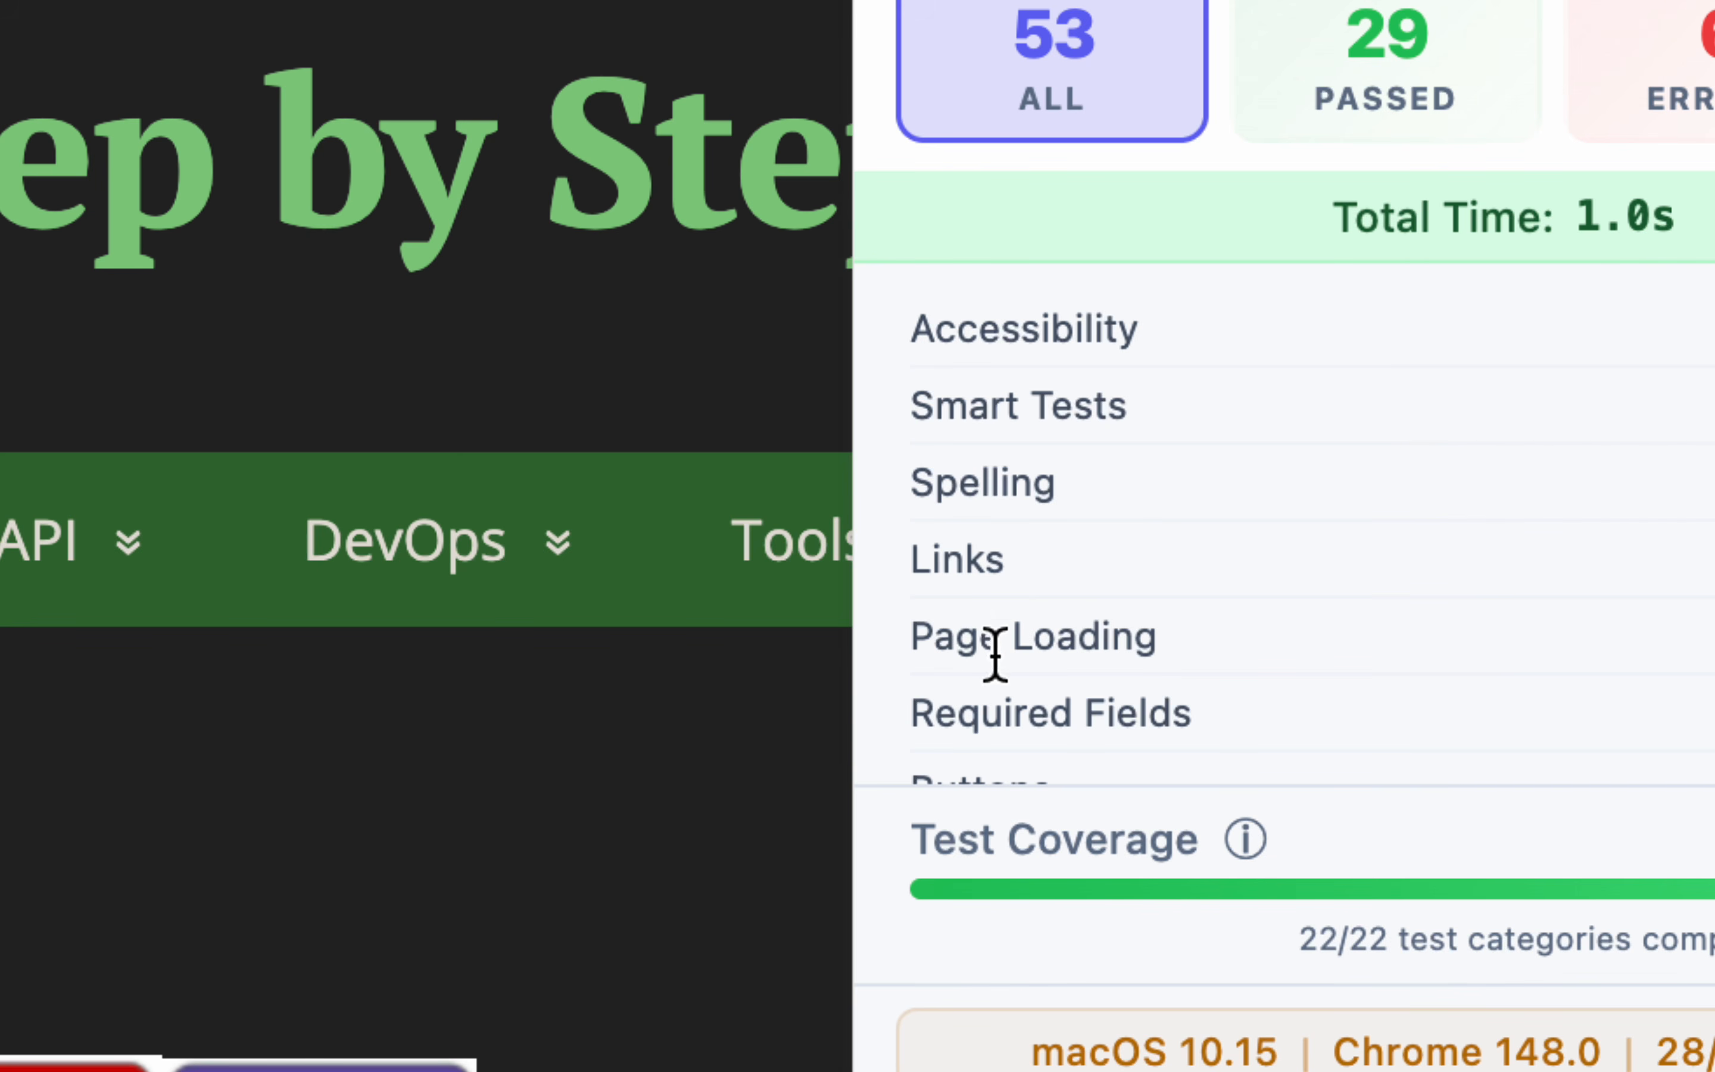
{"action": "scroll", "coordinate": [1003, 674], "scroll_direction": "down", "scroll_amount": 5}
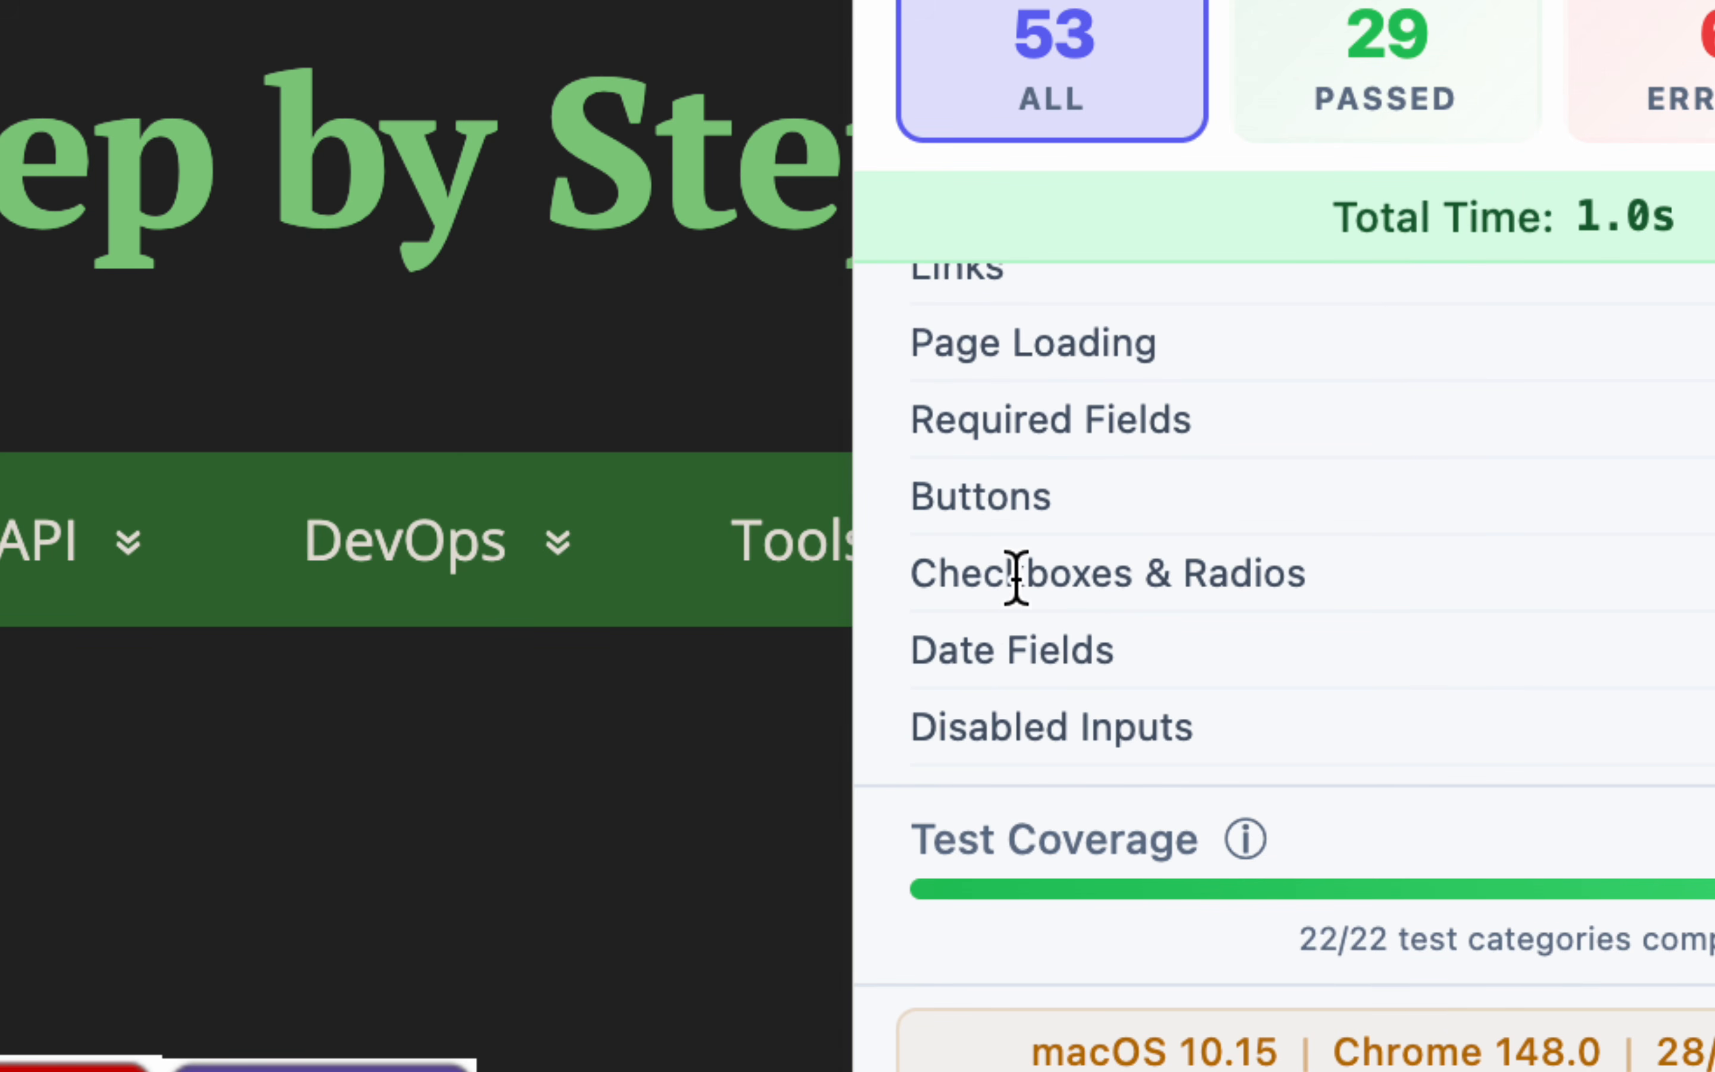
{"action": "scroll", "coordinate": [1084, 712], "scroll_direction": "down", "scroll_amount": 2}
{"action": "scroll", "coordinate": [1087, 711], "scroll_direction": "down", "scroll_amount": 8}
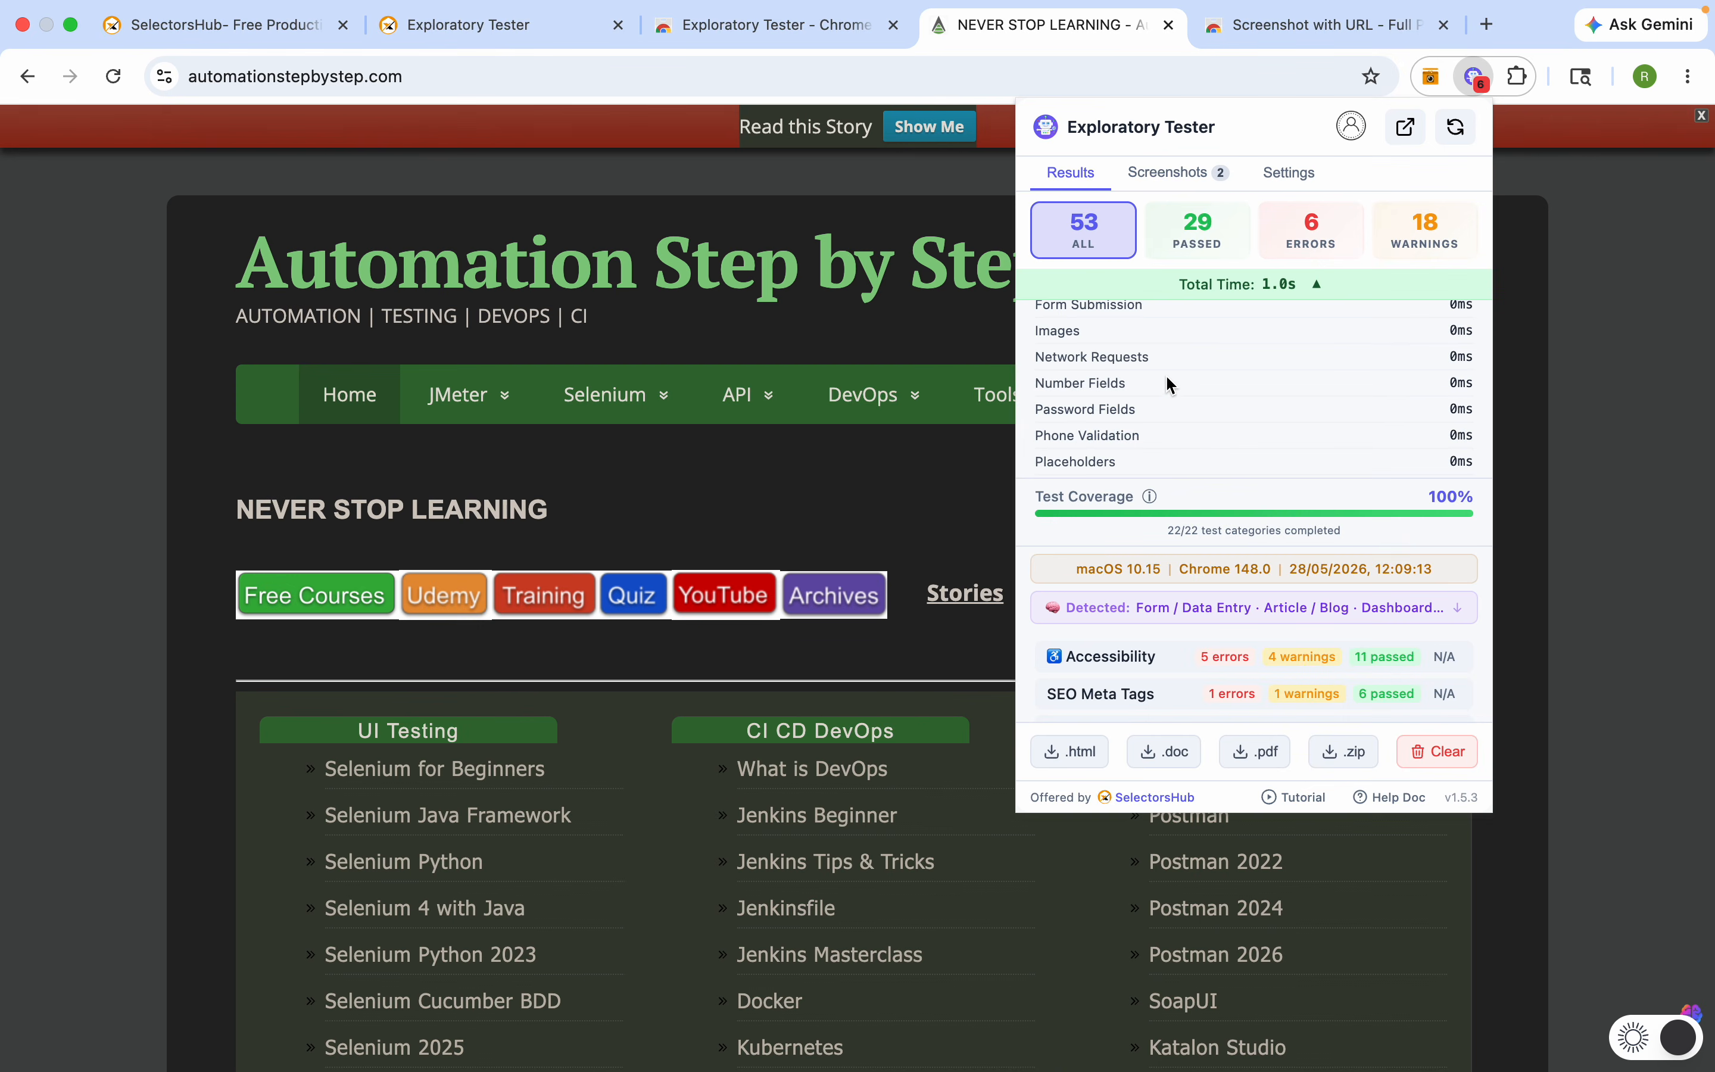
{"action": "scroll", "coordinate": [1294, 483], "scroll_direction": "up", "scroll_amount": 15}
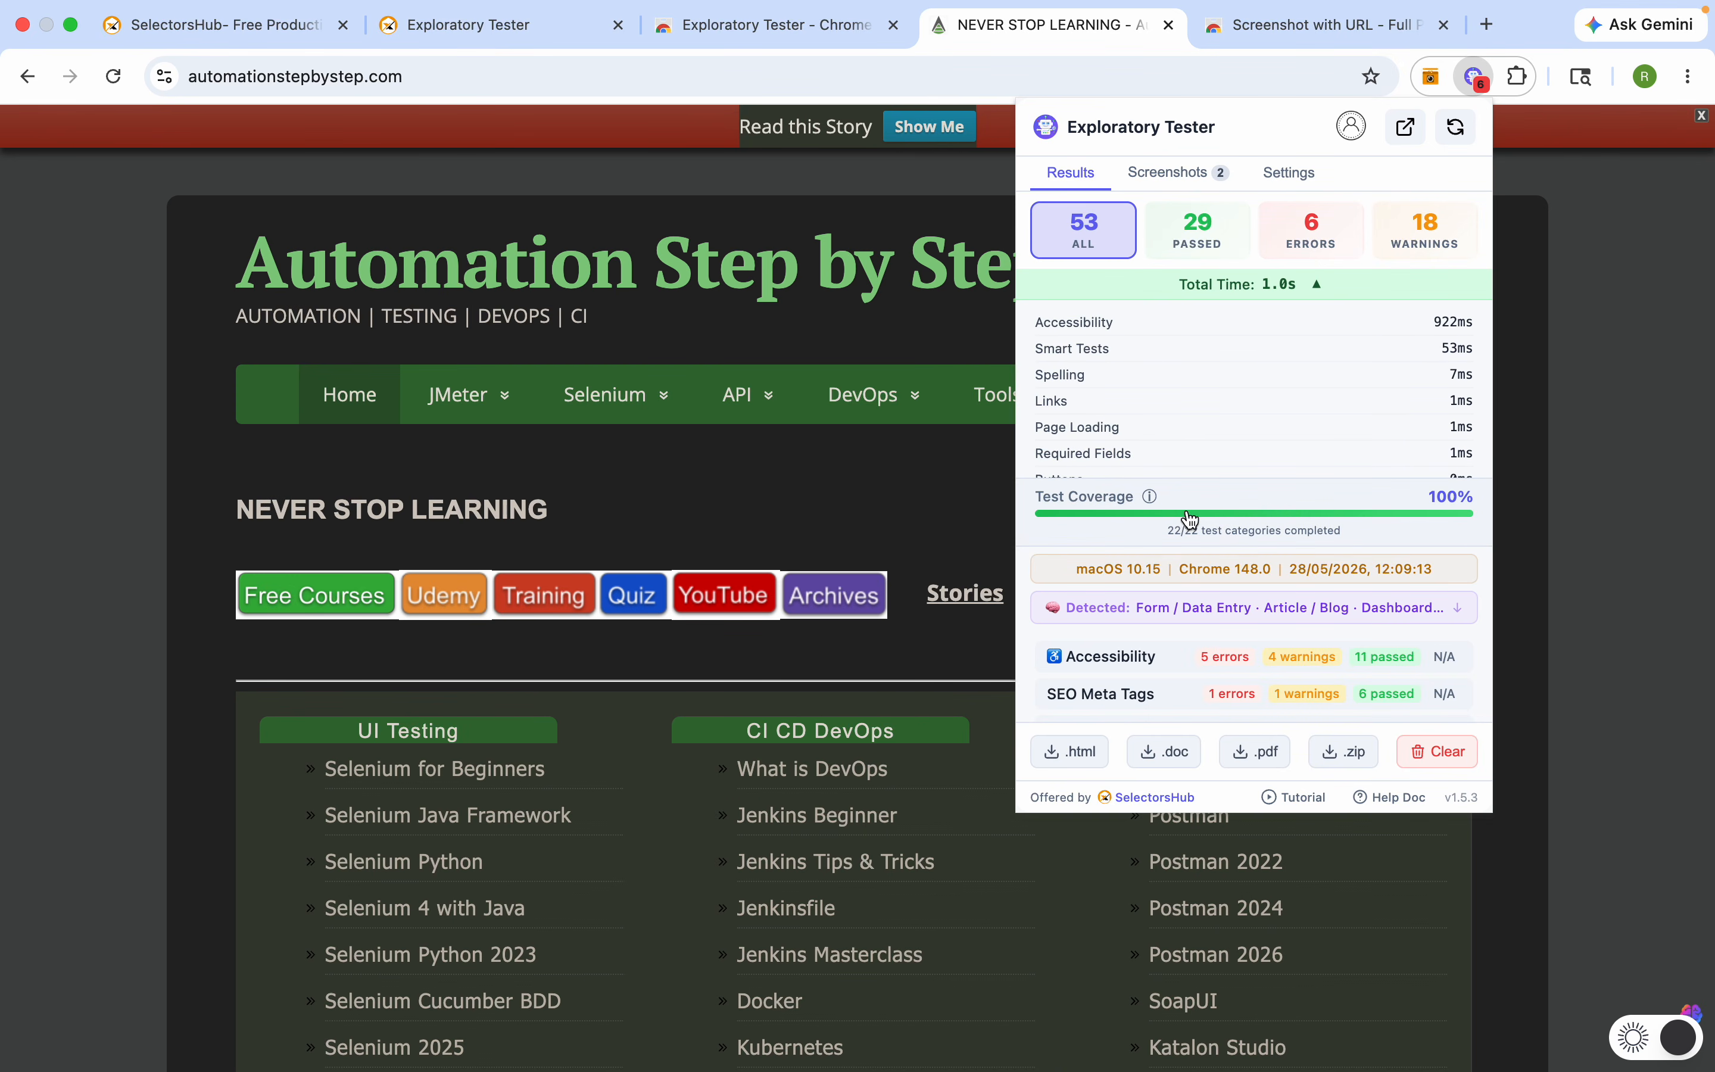
Step: Check the page elements listed under the test coverage, collapse that list and look through the results by category
{"action": "left_click", "coordinate": [1337, 517]}
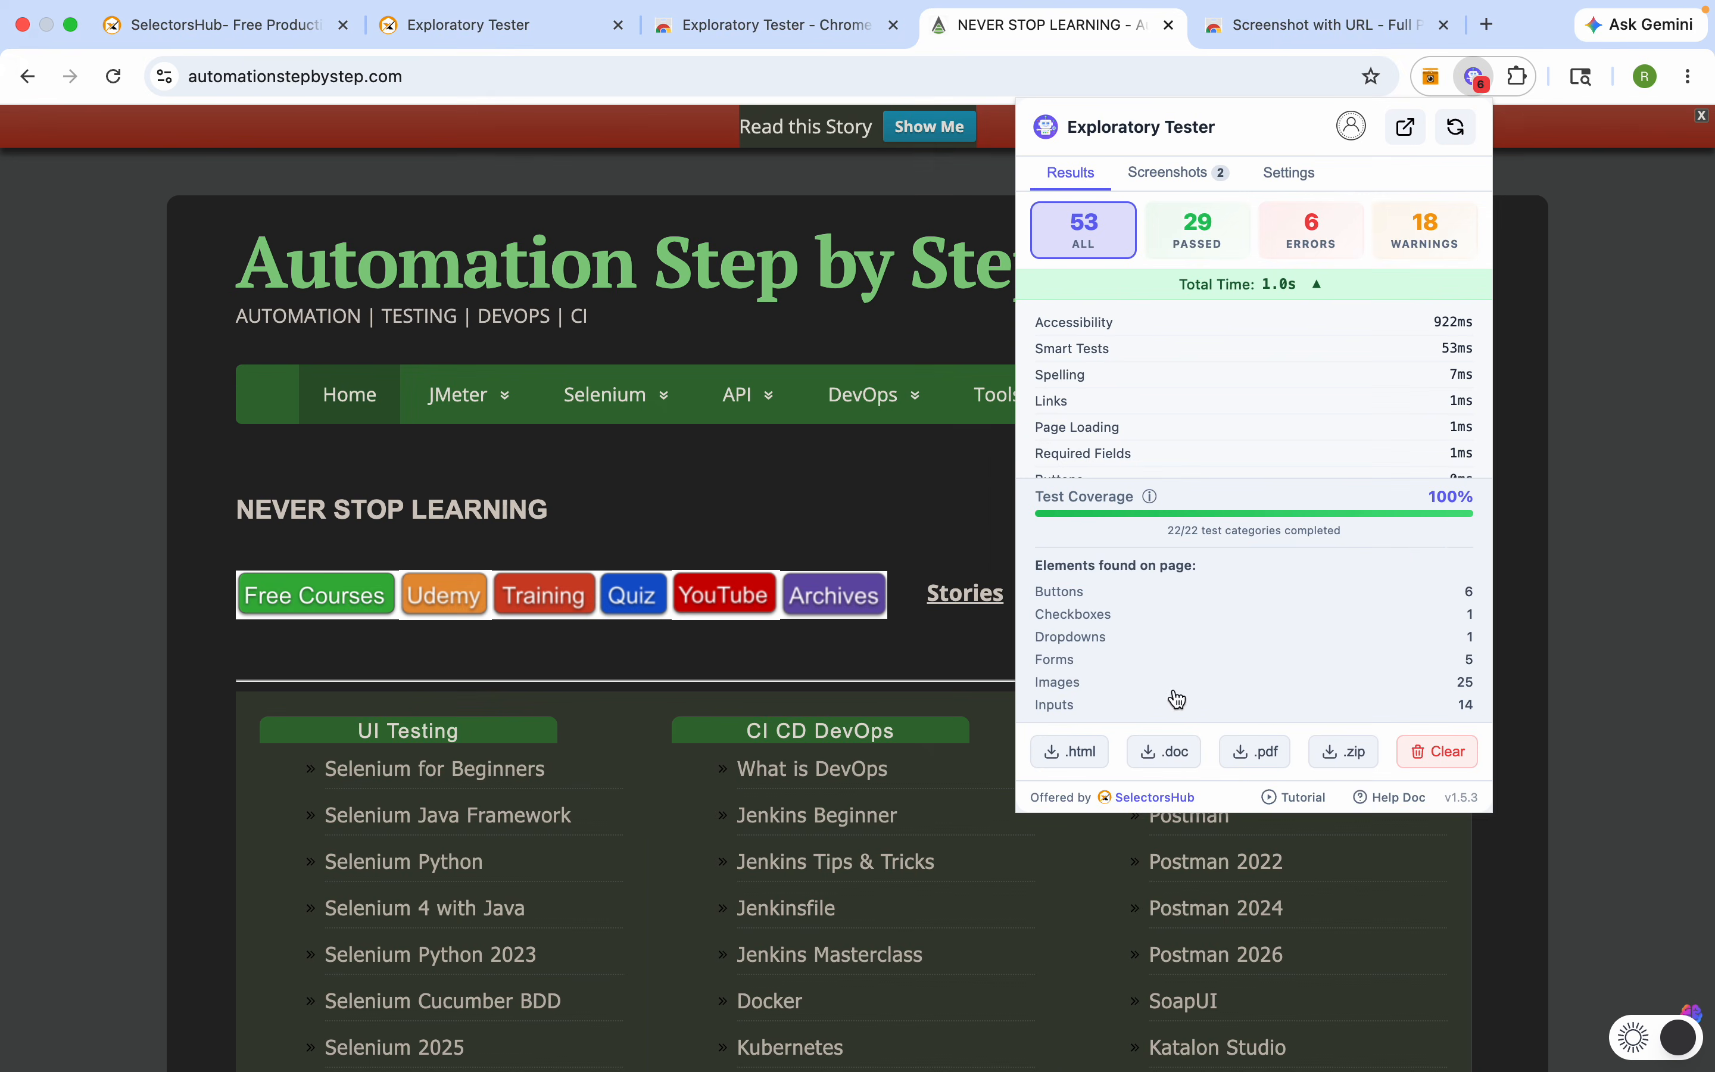
{"action": "left_click", "coordinate": [1224, 152]}
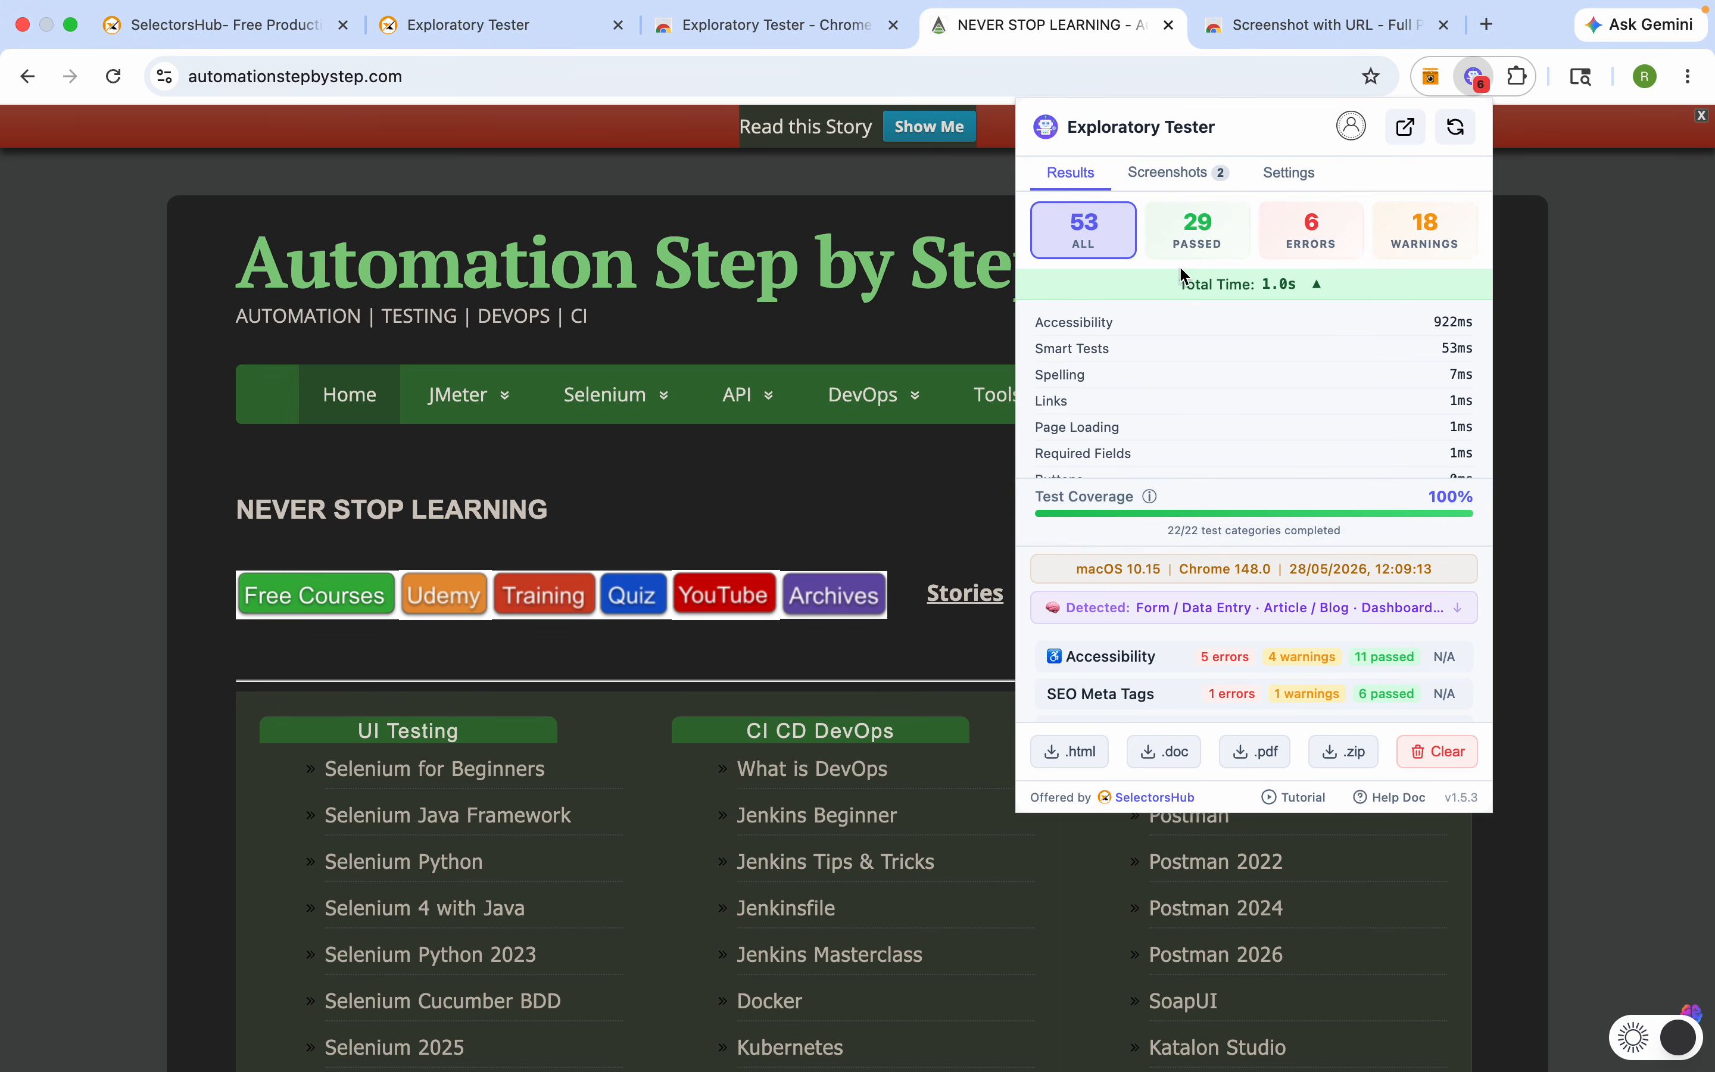
{"action": "scroll", "coordinate": [1137, 658], "scroll_direction": "down", "scroll_amount": 3}
{"action": "scroll", "coordinate": [1149, 666], "scroll_direction": "up", "scroll_amount": 2}
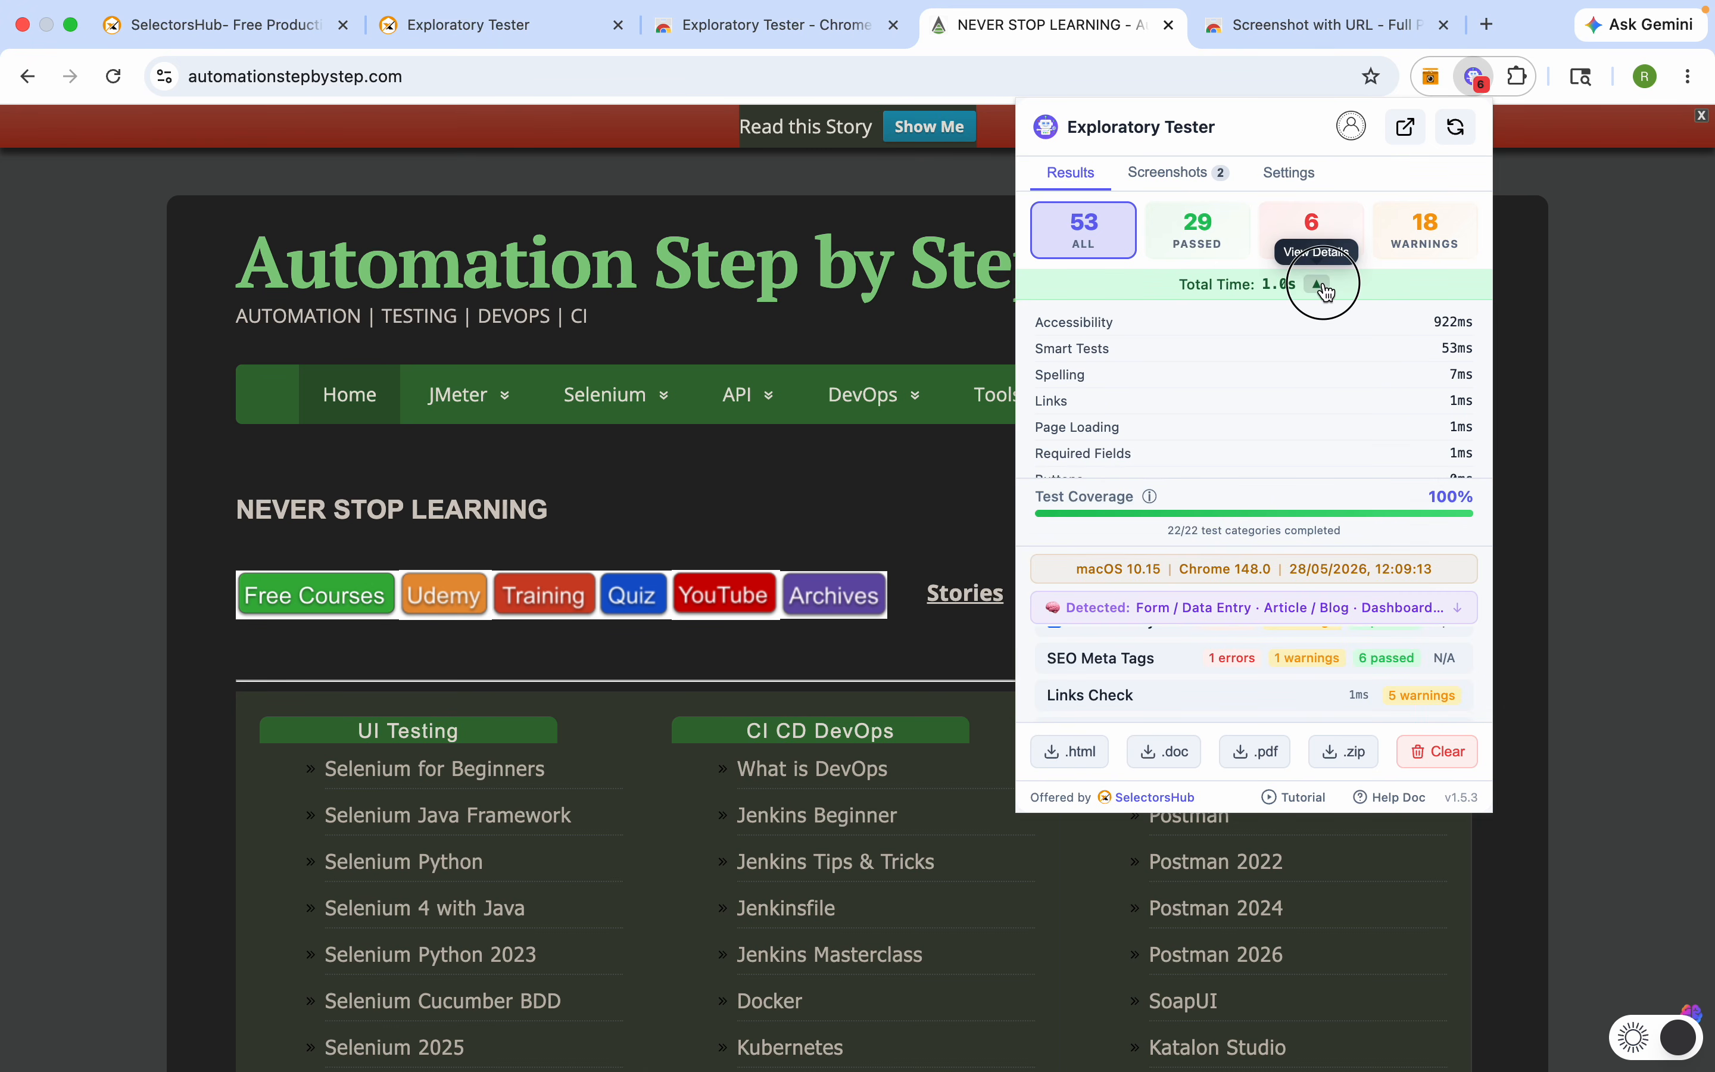
Step: Collapse the total time details and highlight the report line with operating system, browser version and test timestamp
{"action": "left_click", "coordinate": [1319, 283]}
{"action": "left_click", "coordinate": [1325, 350]}
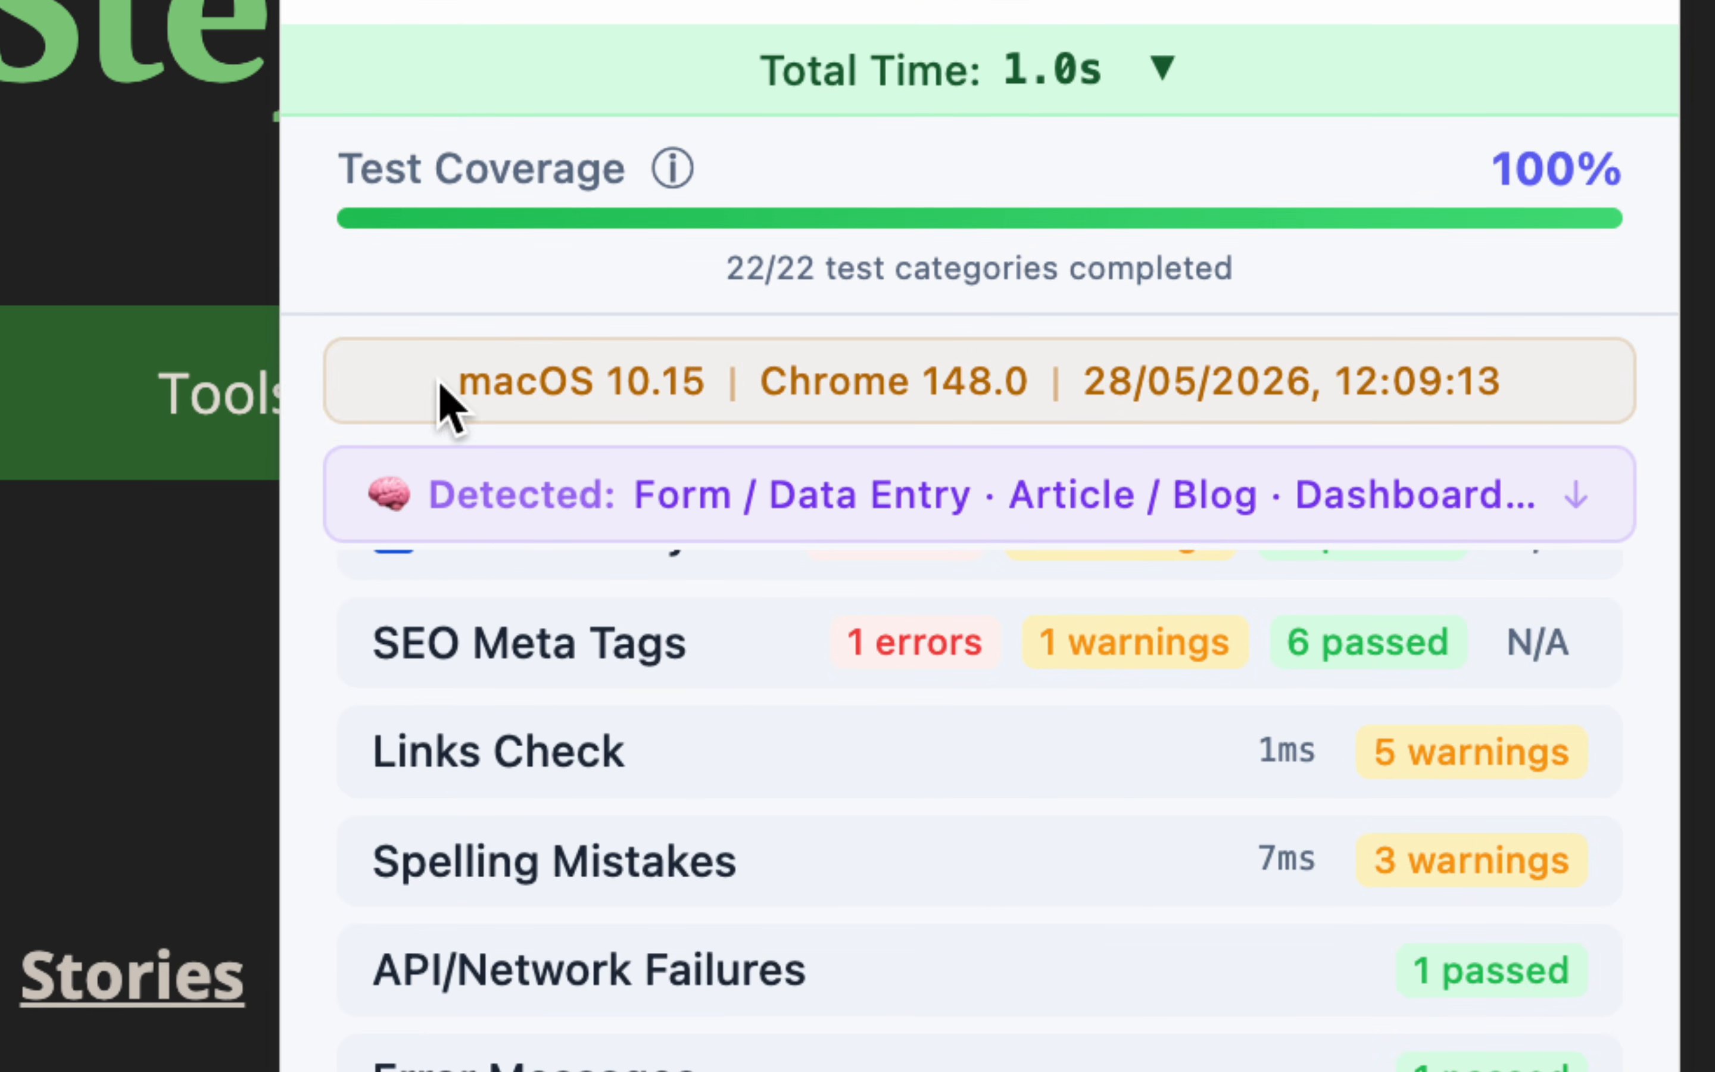
{"action": "left_click_drag", "start_coordinate": [439, 387], "coordinate": [1248, 428]}
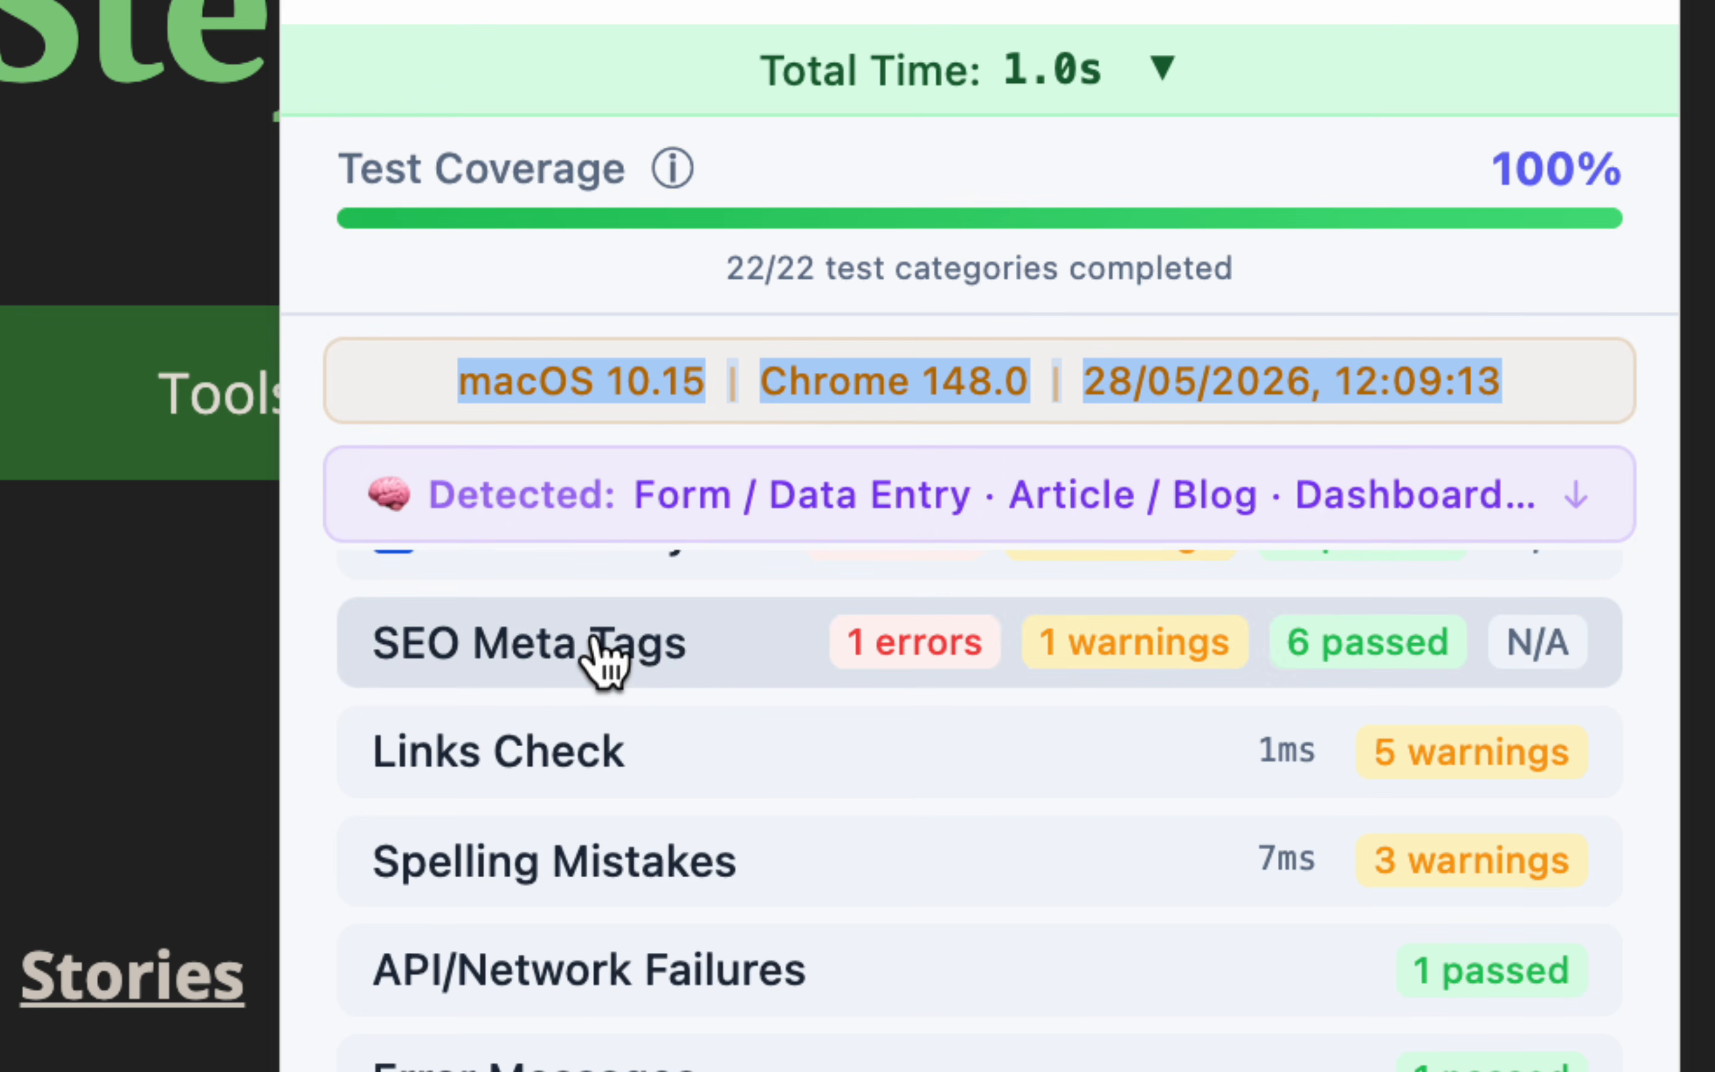
Step: Look through the test result categories and expand the Accessibility results to read their warnings
{"action": "scroll", "coordinate": [691, 685], "scroll_direction": "down", "scroll_amount": 2}
{"action": "scroll", "coordinate": [684, 688], "scroll_direction": "up", "scroll_amount": 3}
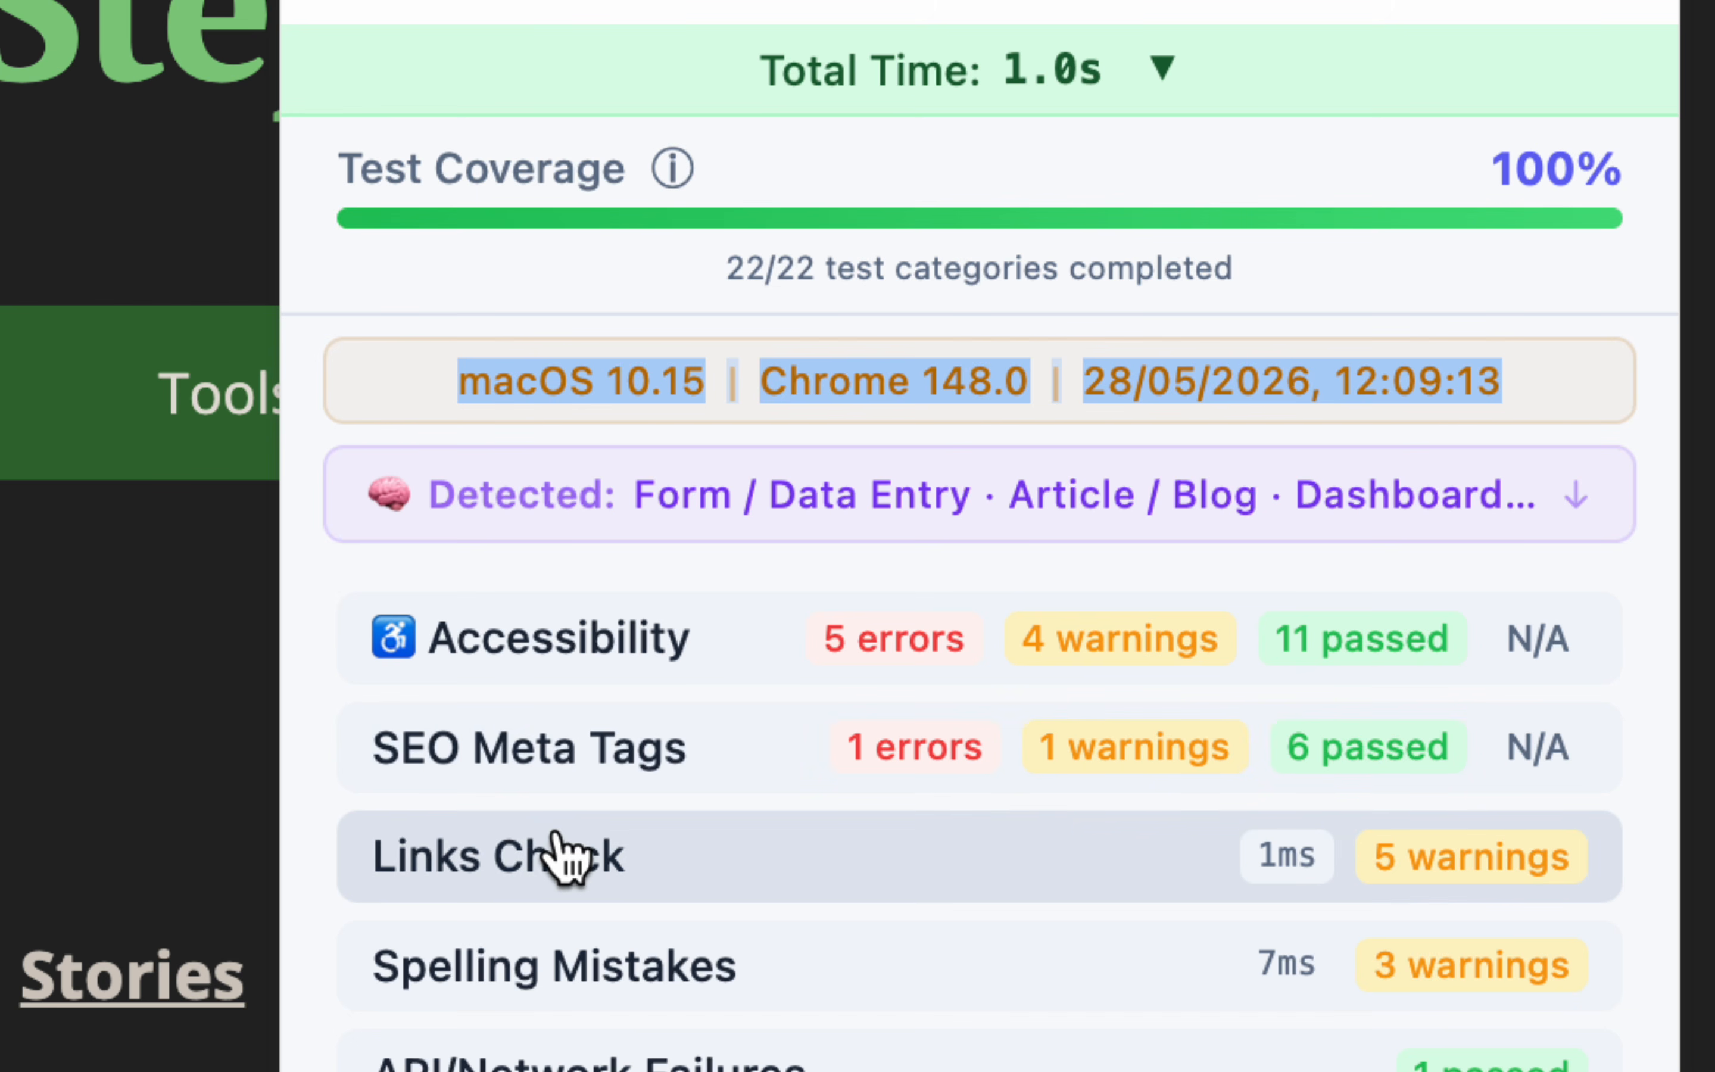
{"action": "scroll", "coordinate": [567, 857], "scroll_direction": "down", "scroll_amount": 5}
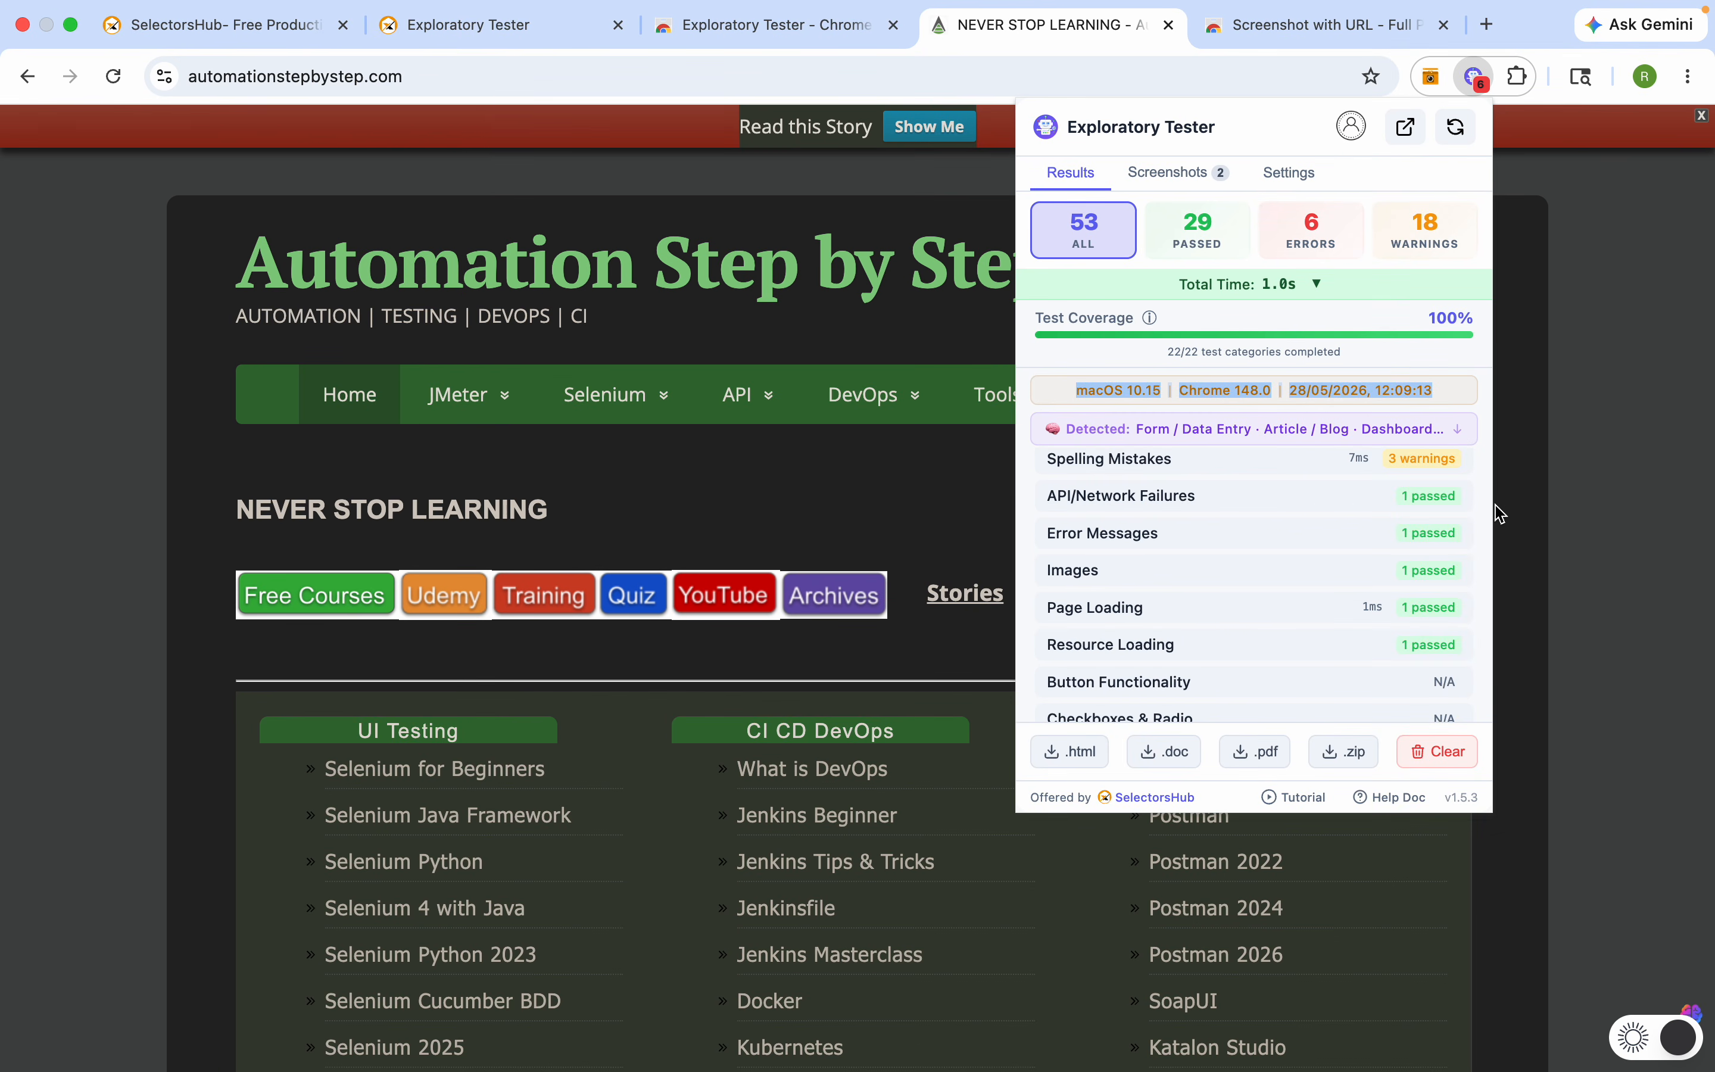
{"action": "scroll", "coordinate": [1293, 547], "scroll_direction": "up", "scroll_amount": 3}
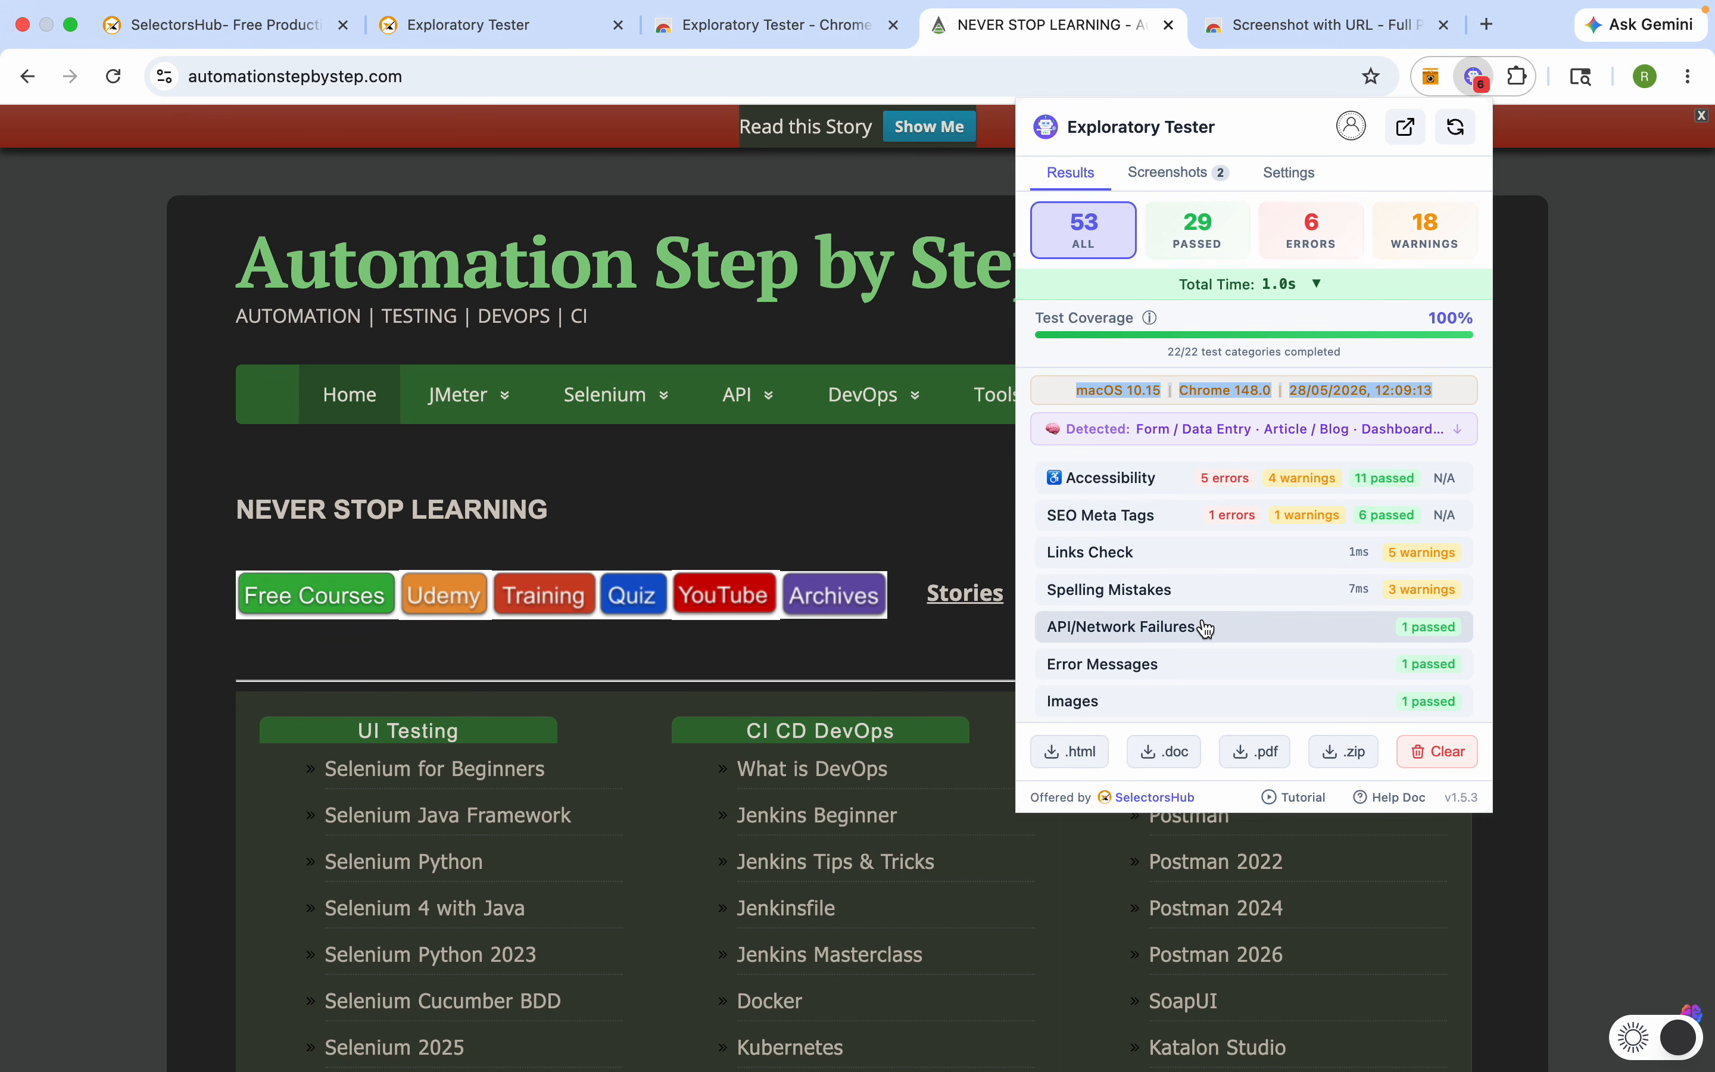
{"action": "left_click", "coordinate": [1167, 487]}
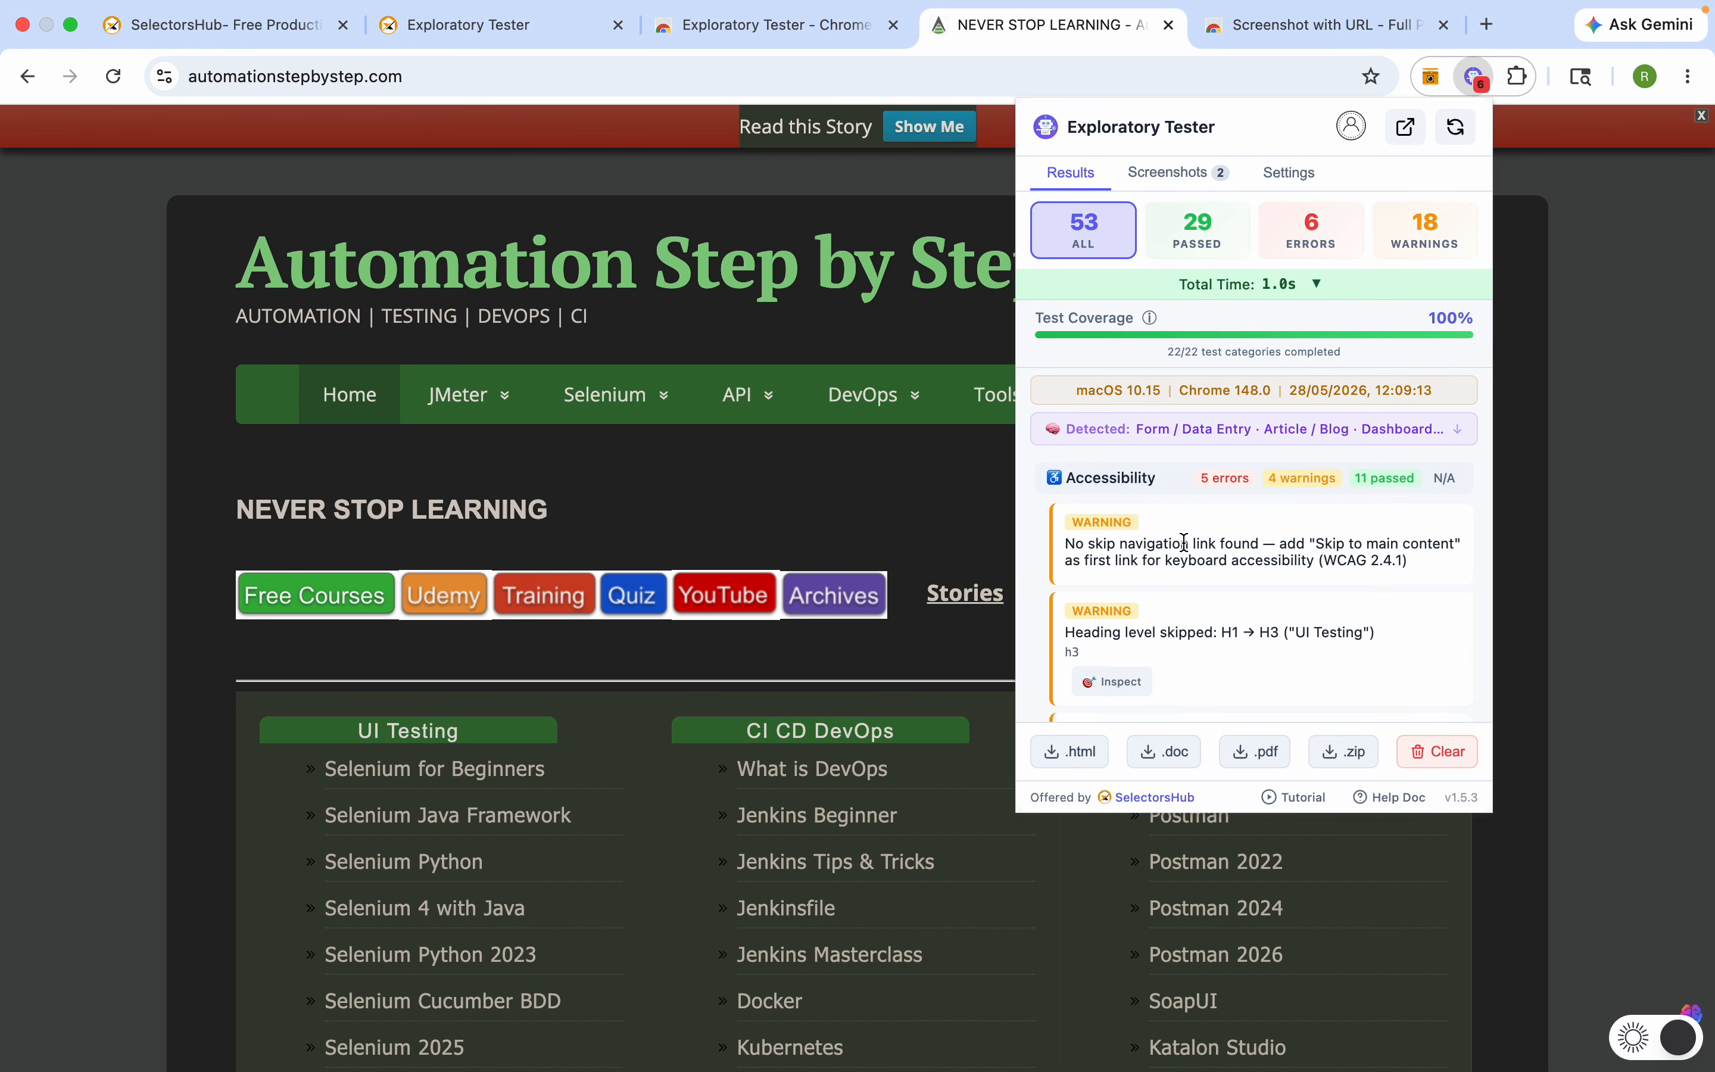
{"action": "scroll", "coordinate": [1180, 621], "scroll_direction": "down", "scroll_amount": 2}
{"action": "scroll", "coordinate": [1180, 621], "scroll_direction": "down", "scroll_amount": 1}
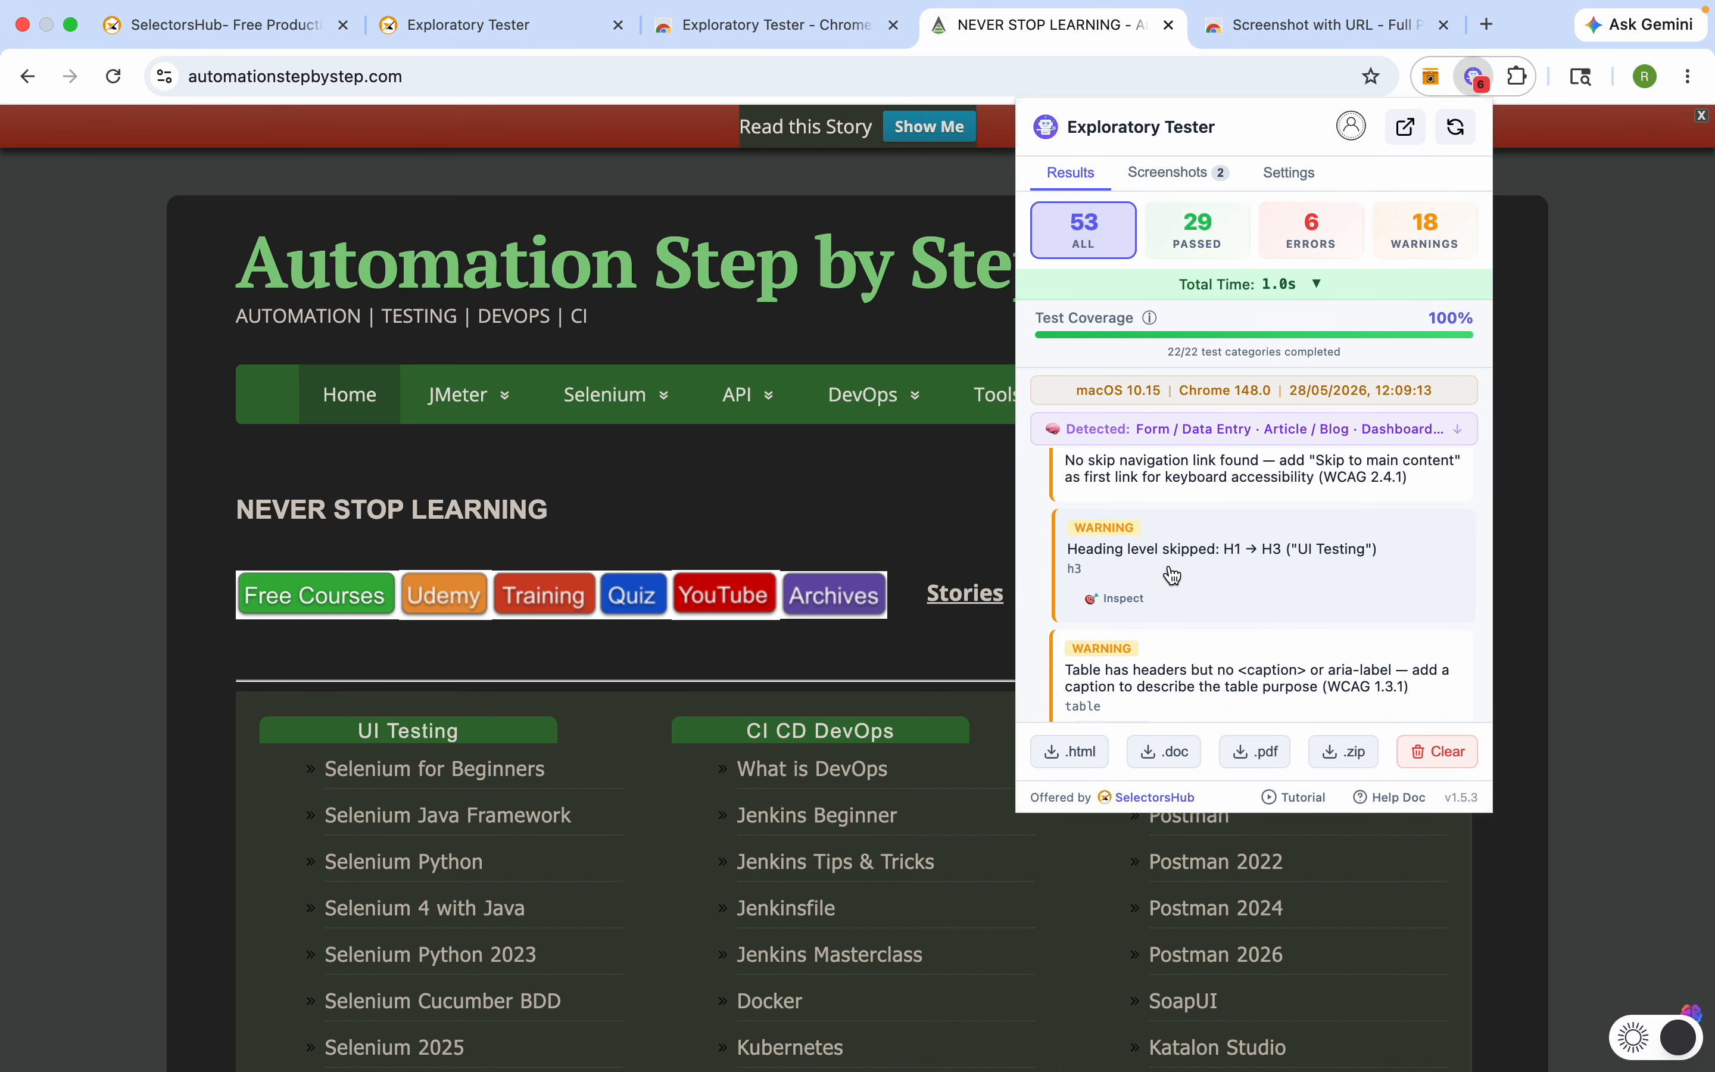
Step: Inspect the skipped heading level warning (H1 to H3, "UI Testing") on the page and review the neighbouring accessibility warnings
{"action": "left_click", "coordinate": [1125, 603]}
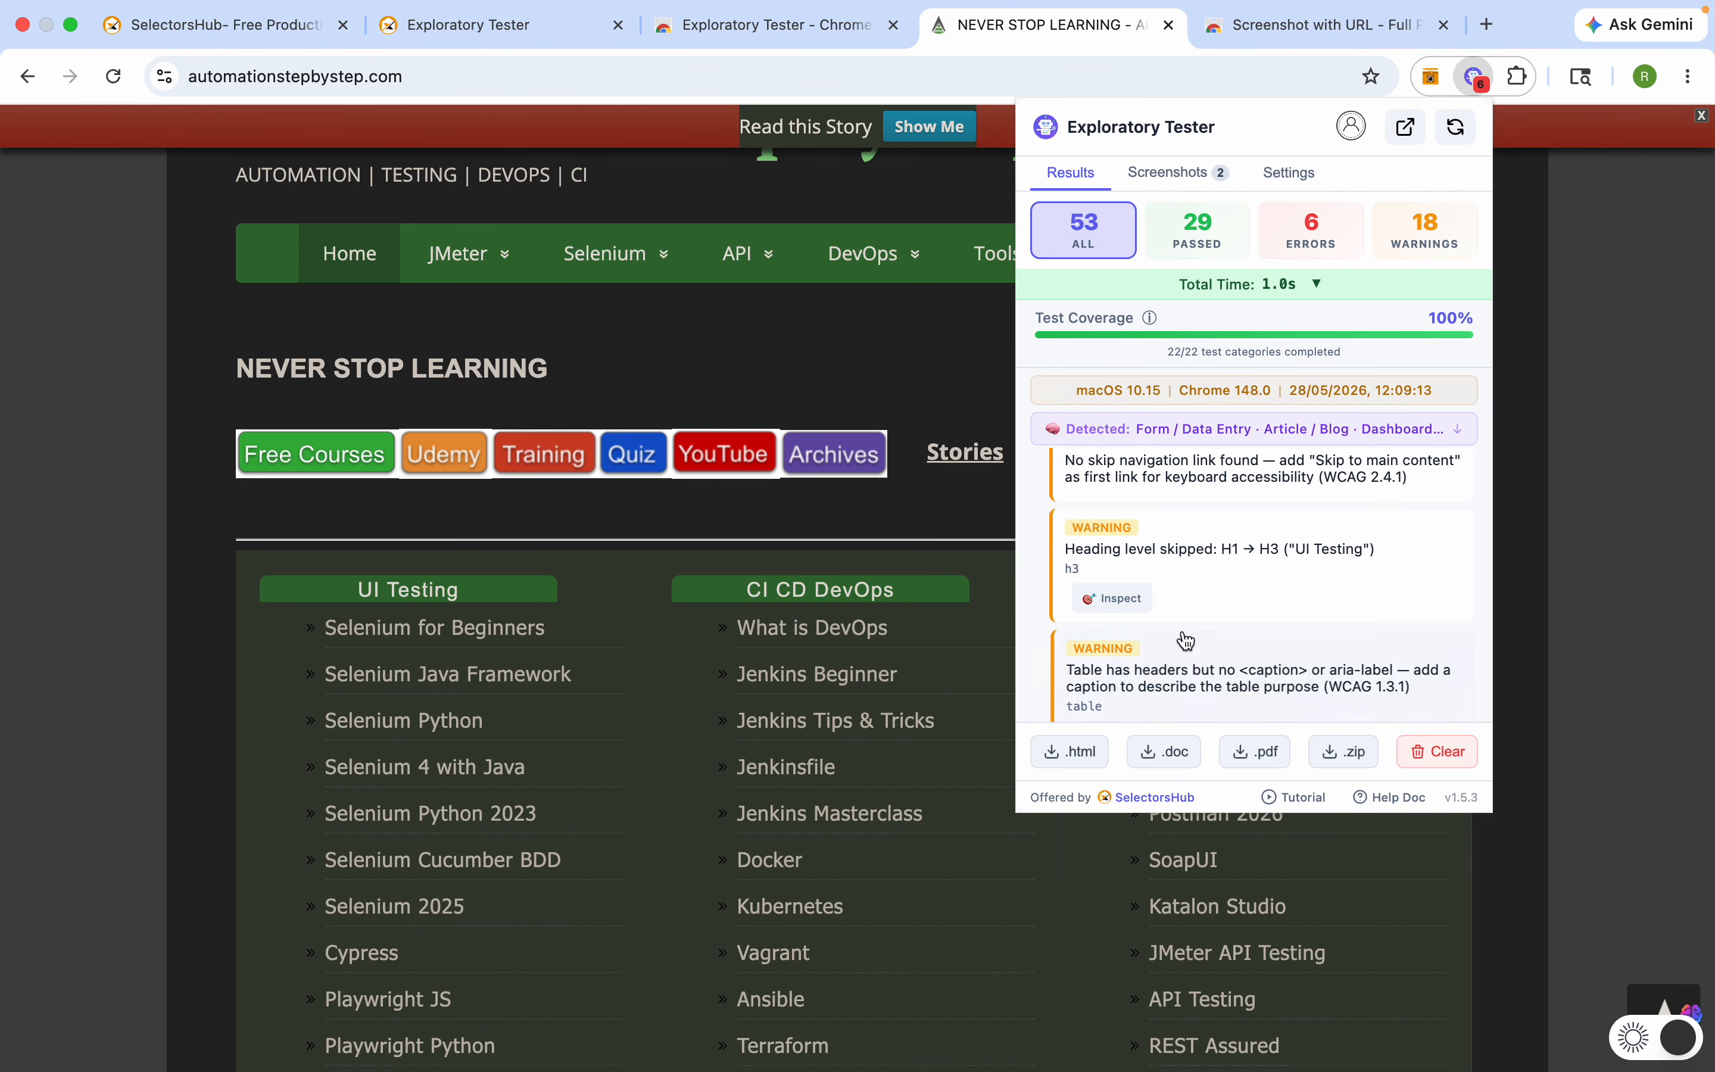
{"action": "scroll", "coordinate": [1181, 638], "scroll_direction": "down", "scroll_amount": 3}
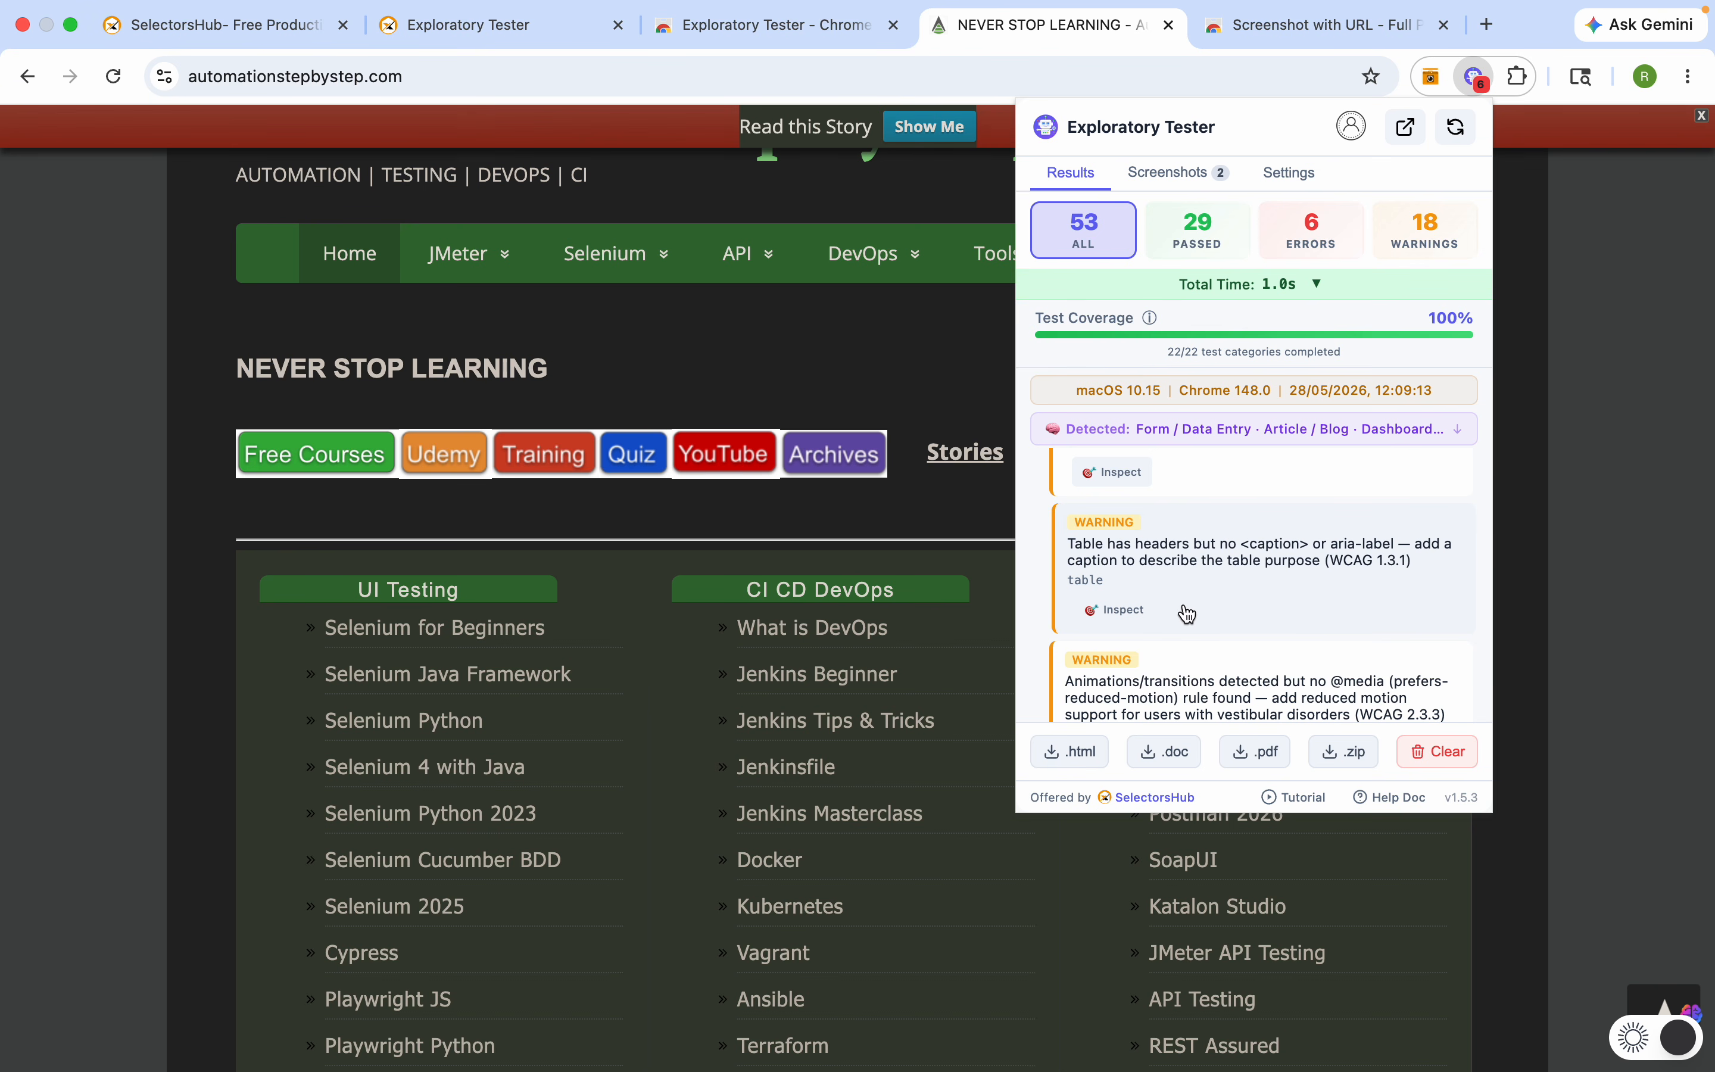
{"action": "scroll", "coordinate": [1186, 613], "scroll_direction": "up", "scroll_amount": 4}
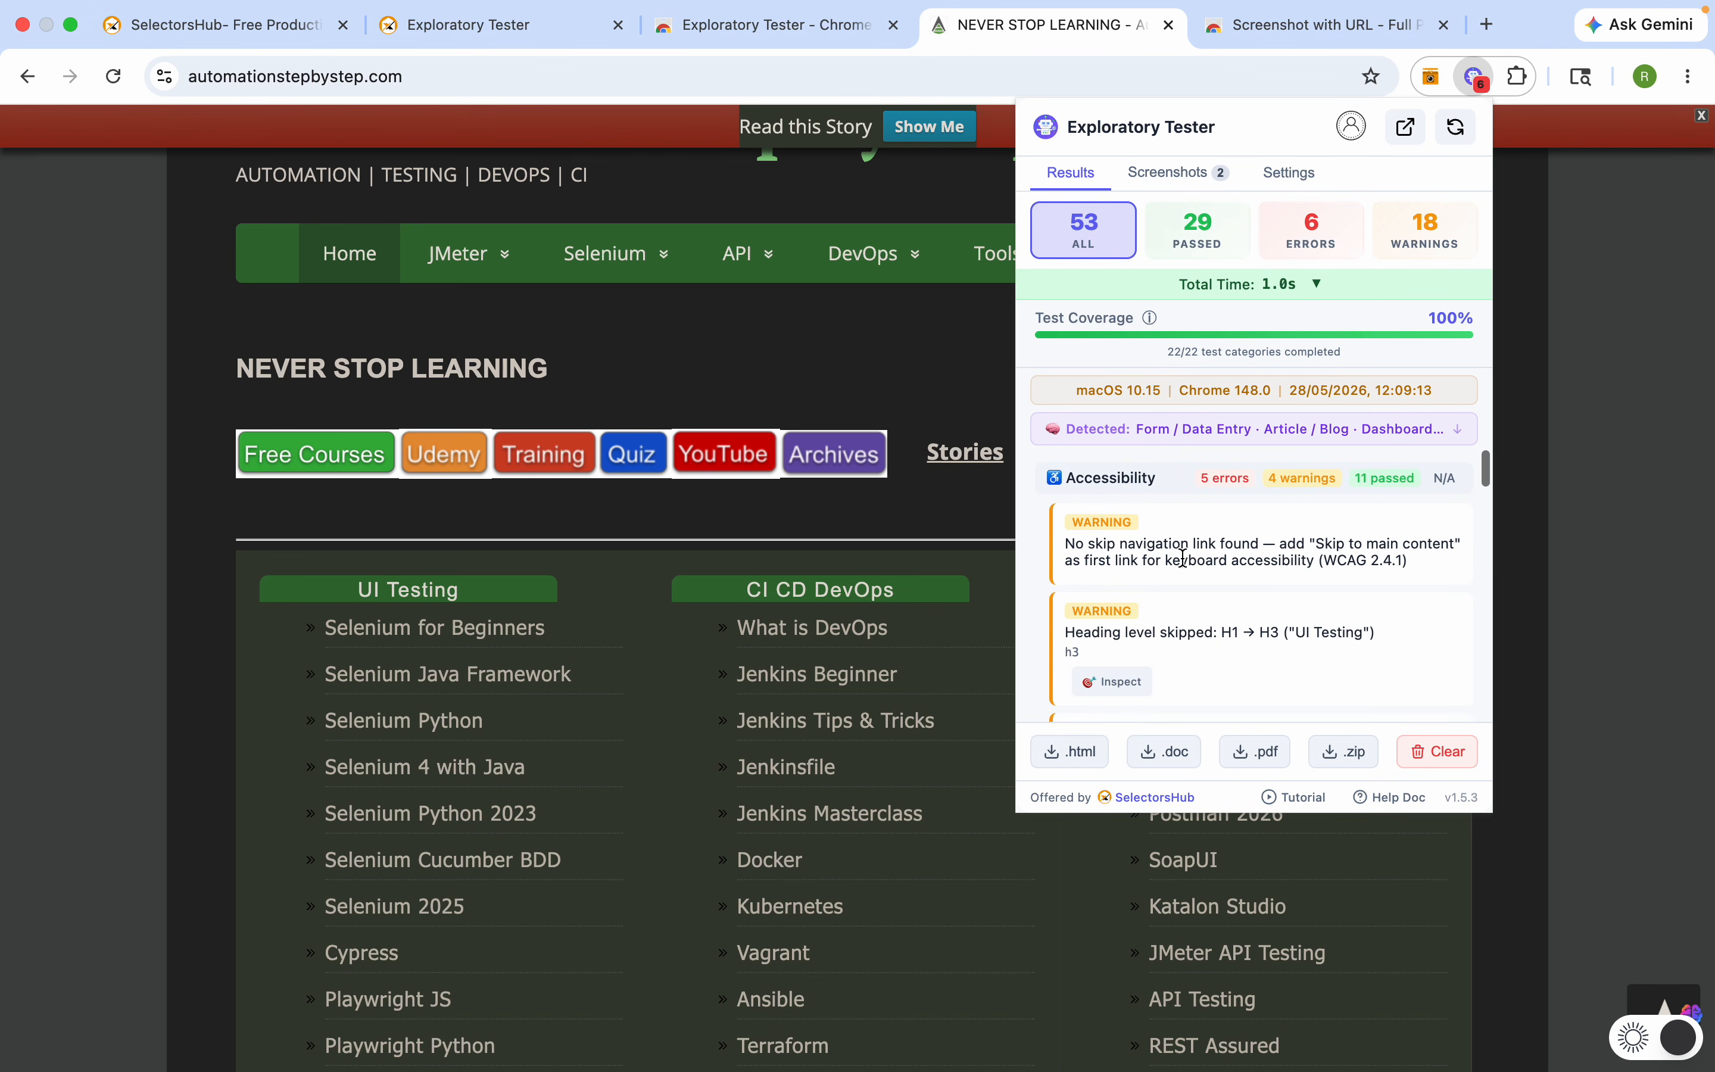
{"action": "scroll", "coordinate": [1181, 557], "scroll_direction": "down", "scroll_amount": 1}
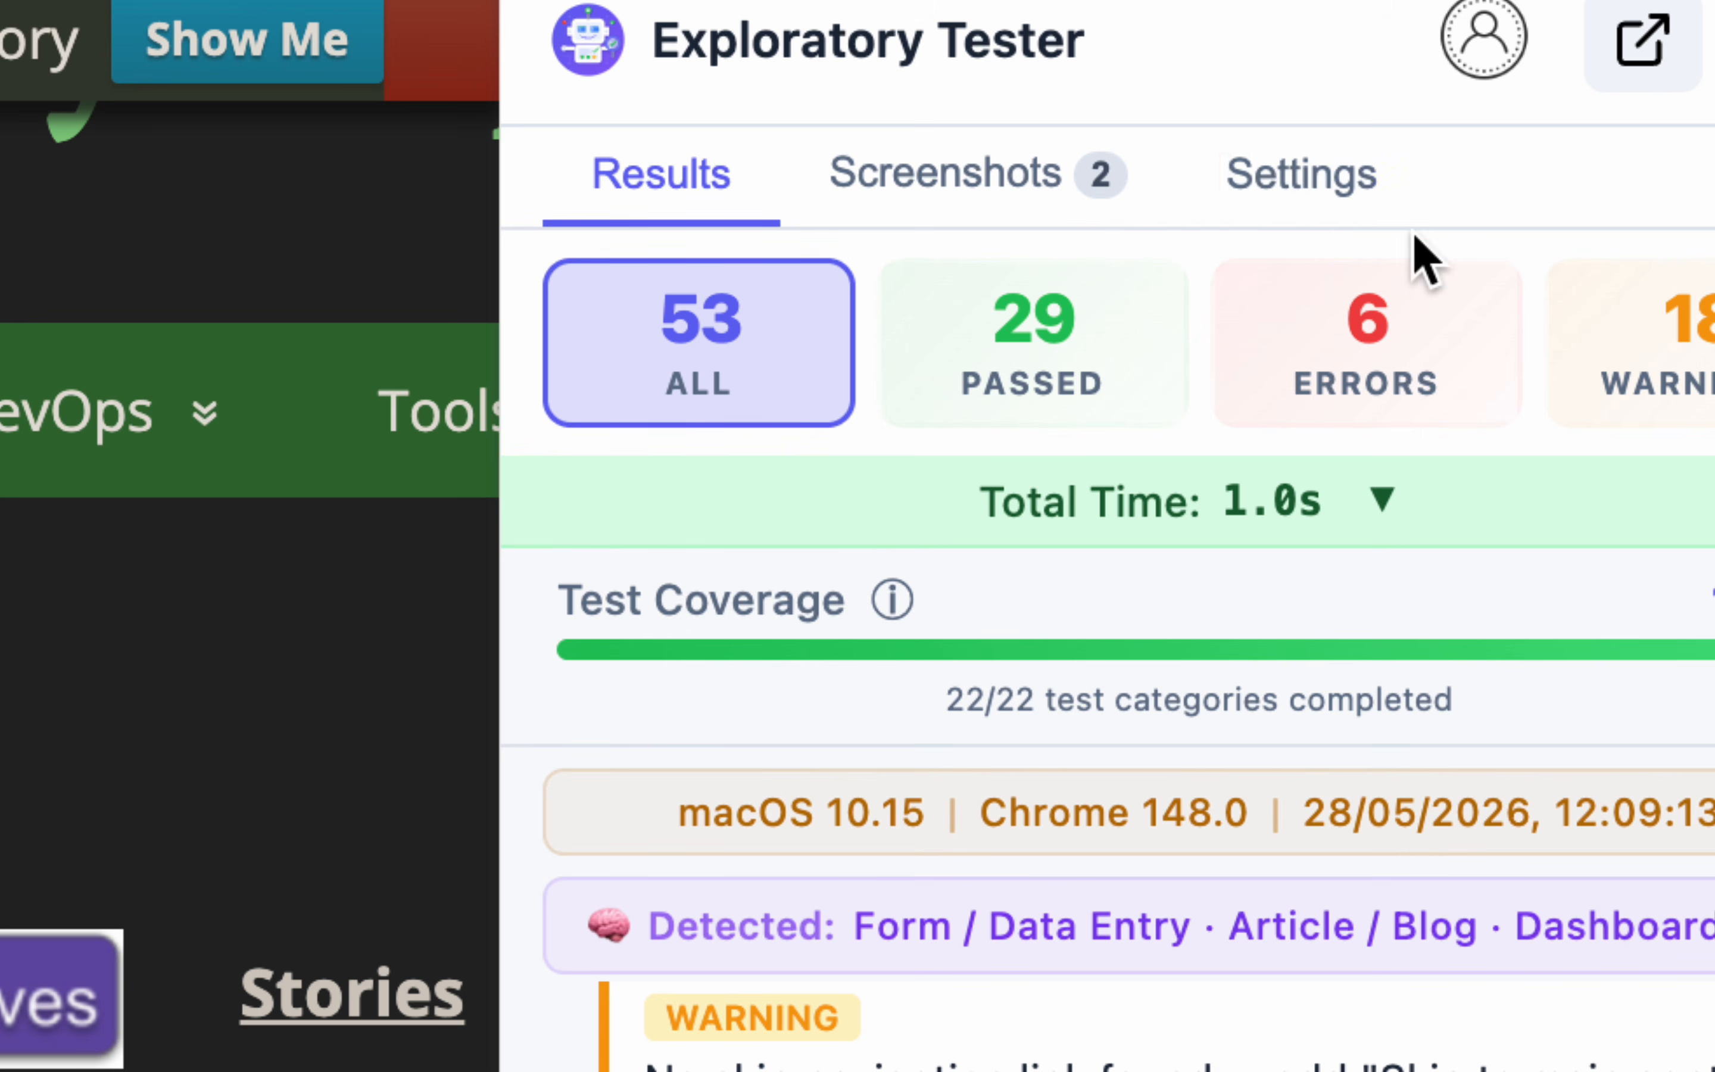
Step: Open the extension's settings and review the general options, test timeout and test categories
{"action": "left_click", "coordinate": [1313, 178]}
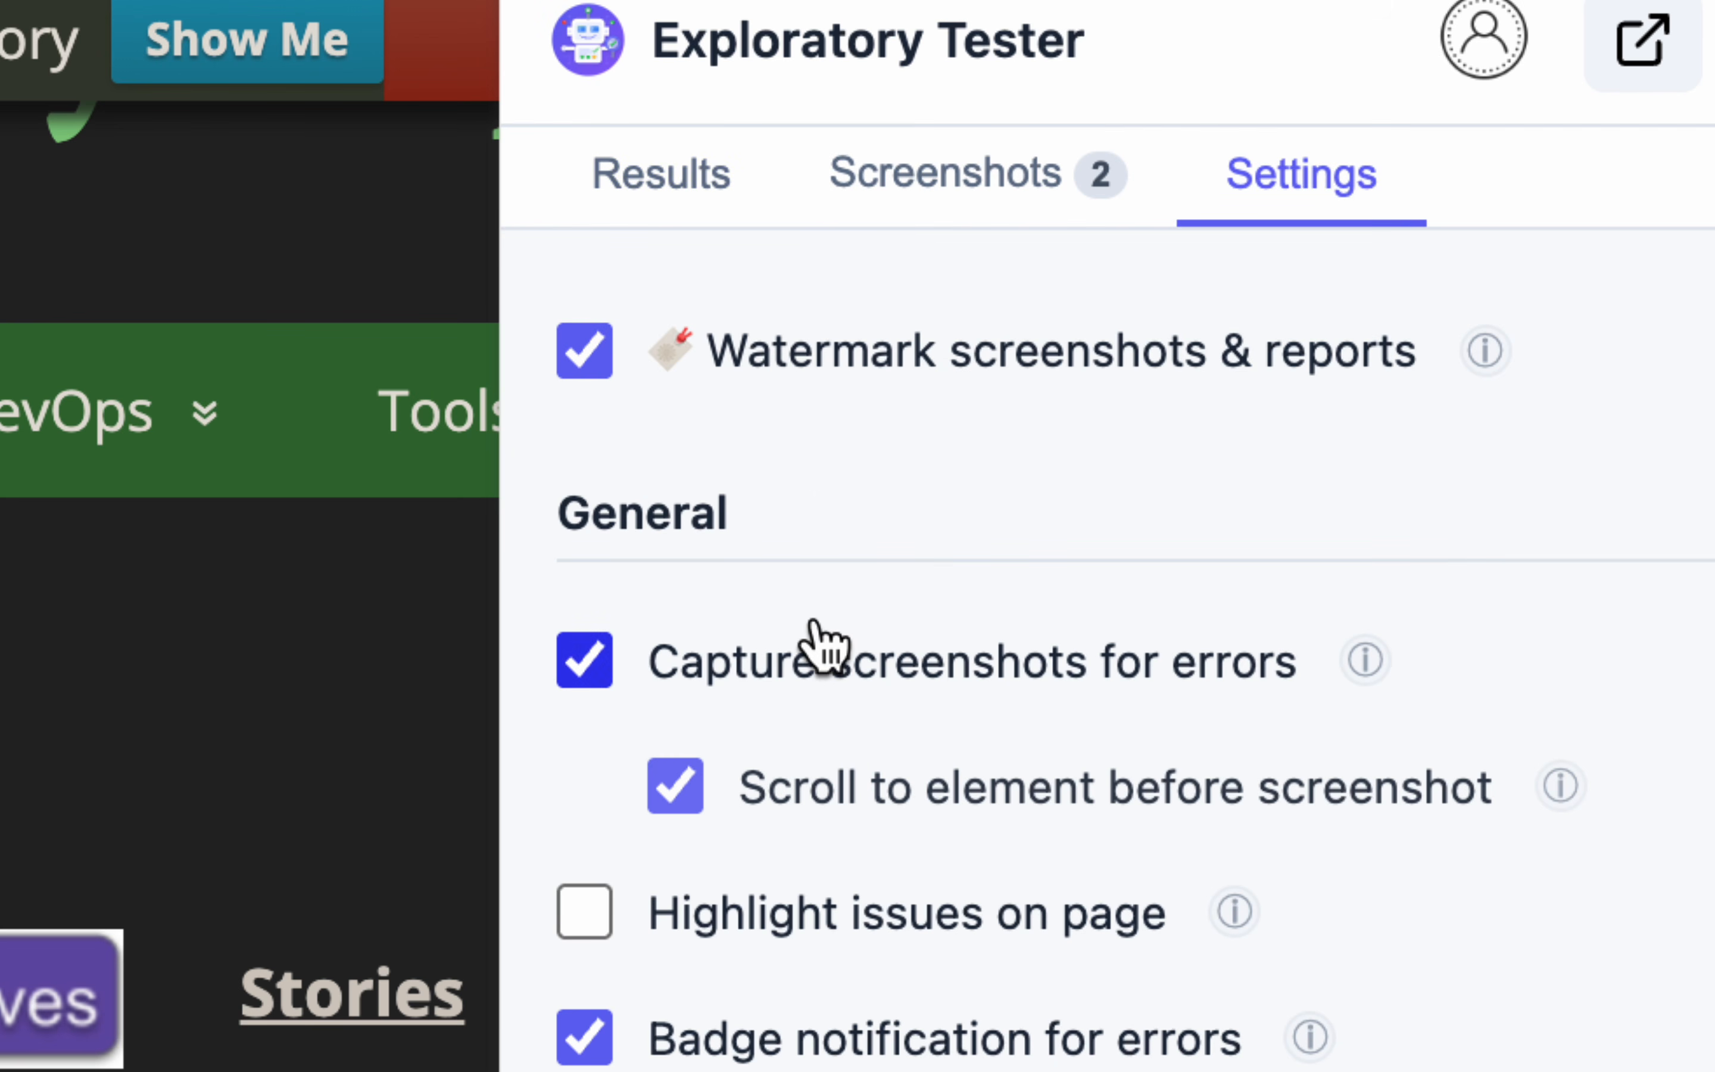
{"action": "scroll", "coordinate": [851, 878], "scroll_direction": "down", "scroll_amount": 5}
{"action": "scroll", "coordinate": [847, 861], "scroll_direction": "down", "scroll_amount": 9}
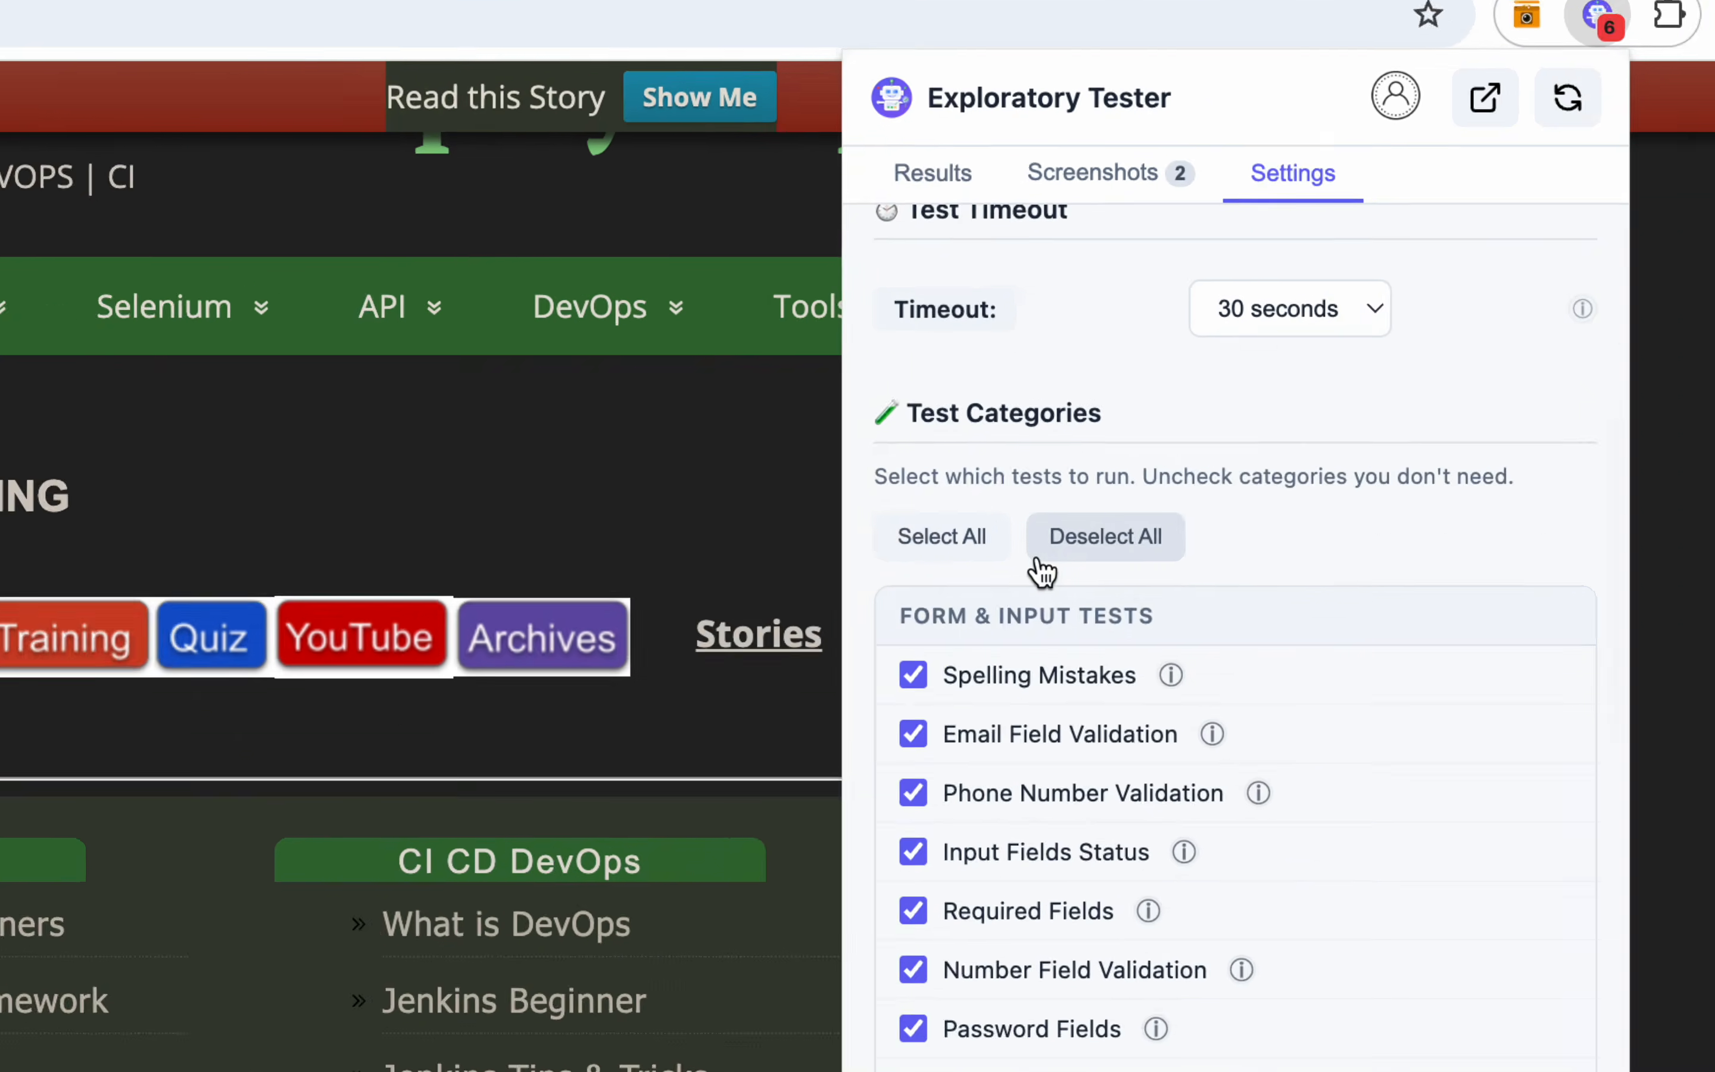
{"action": "scroll", "coordinate": [856, 875], "scroll_direction": "down", "scroll_amount": 1}
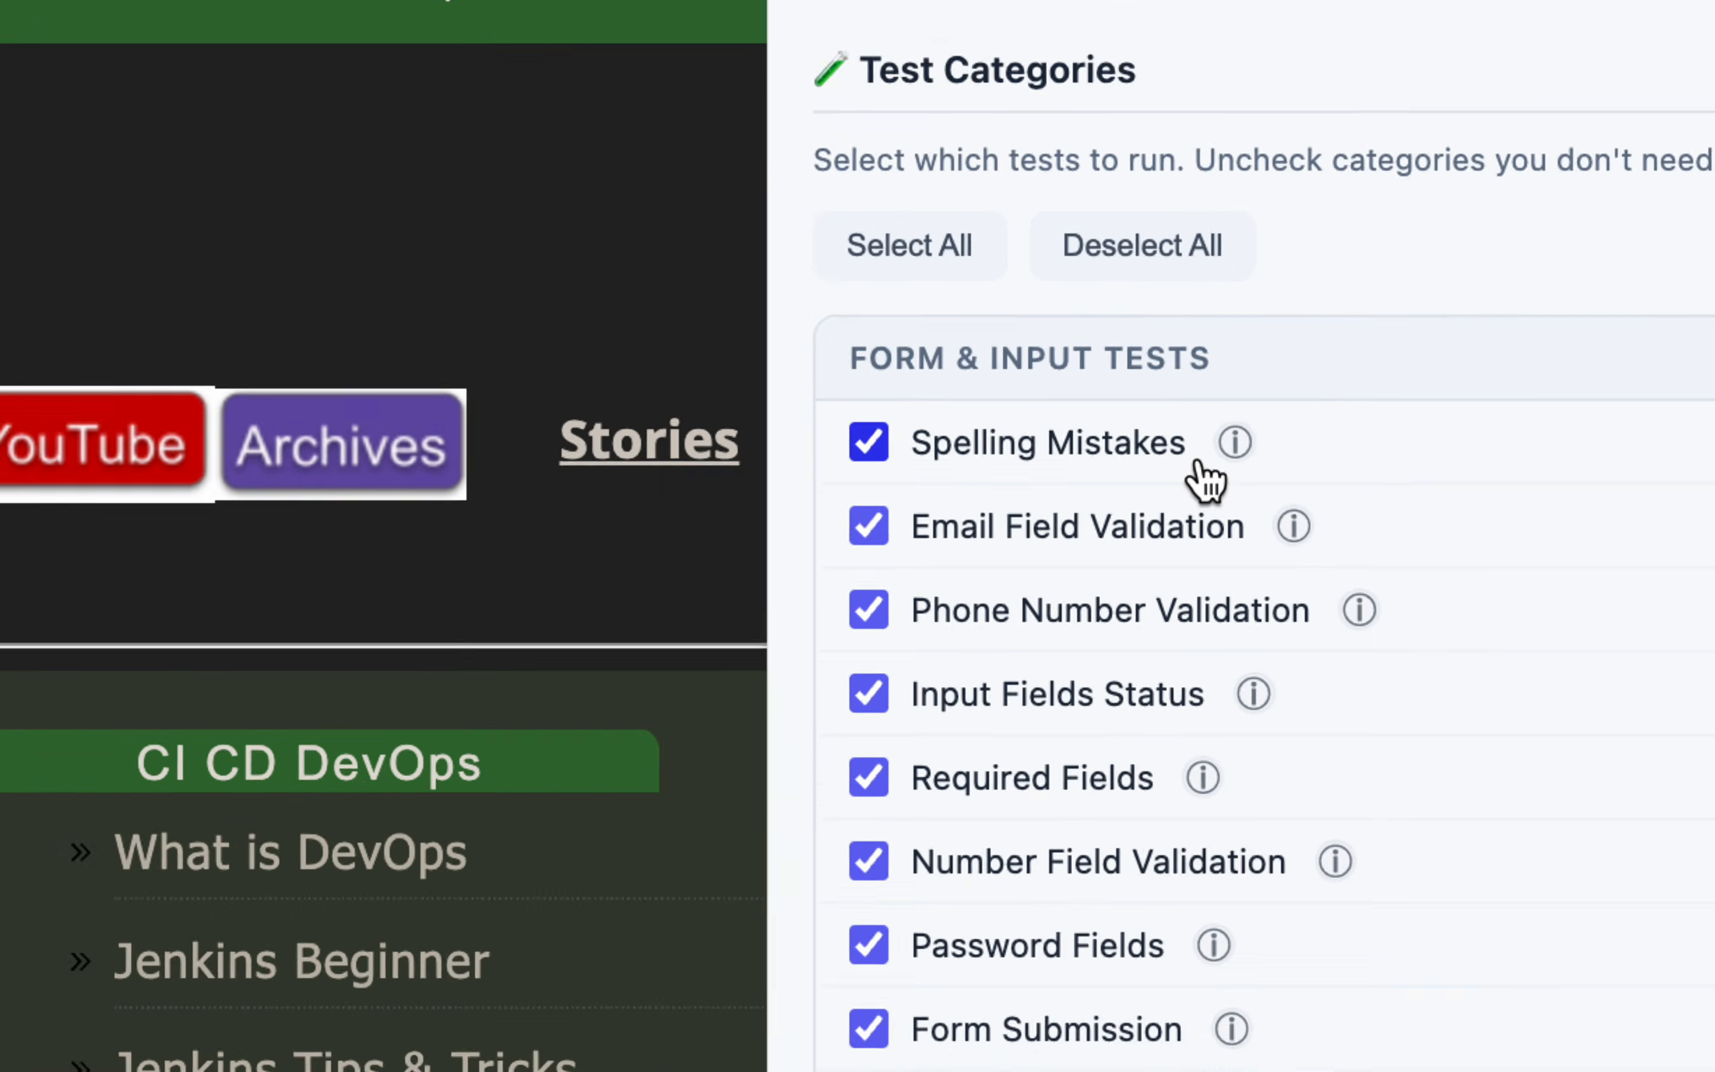
Step: Go through the form and input tests and read the description of the Password Fields test
{"action": "scroll", "coordinate": [1095, 793], "scroll_direction": "down", "scroll_amount": 3}
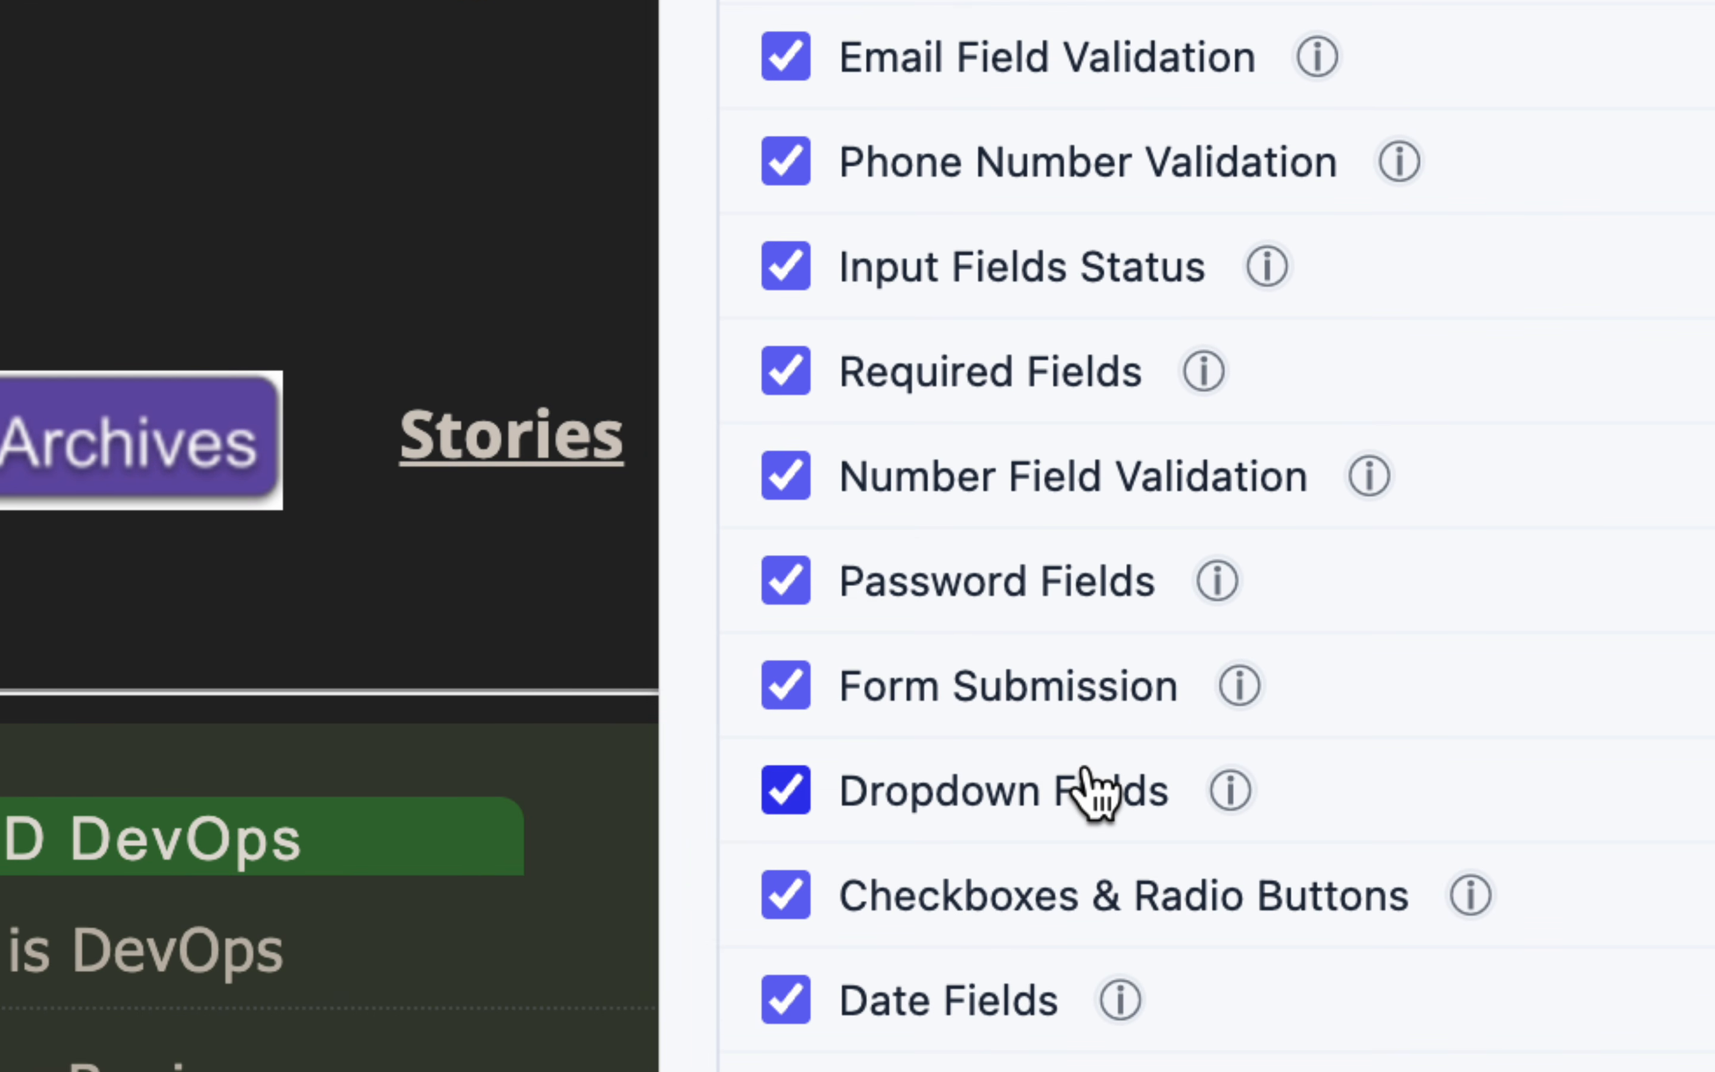
{"action": "scroll", "coordinate": [1095, 792], "scroll_direction": "down", "scroll_amount": 6}
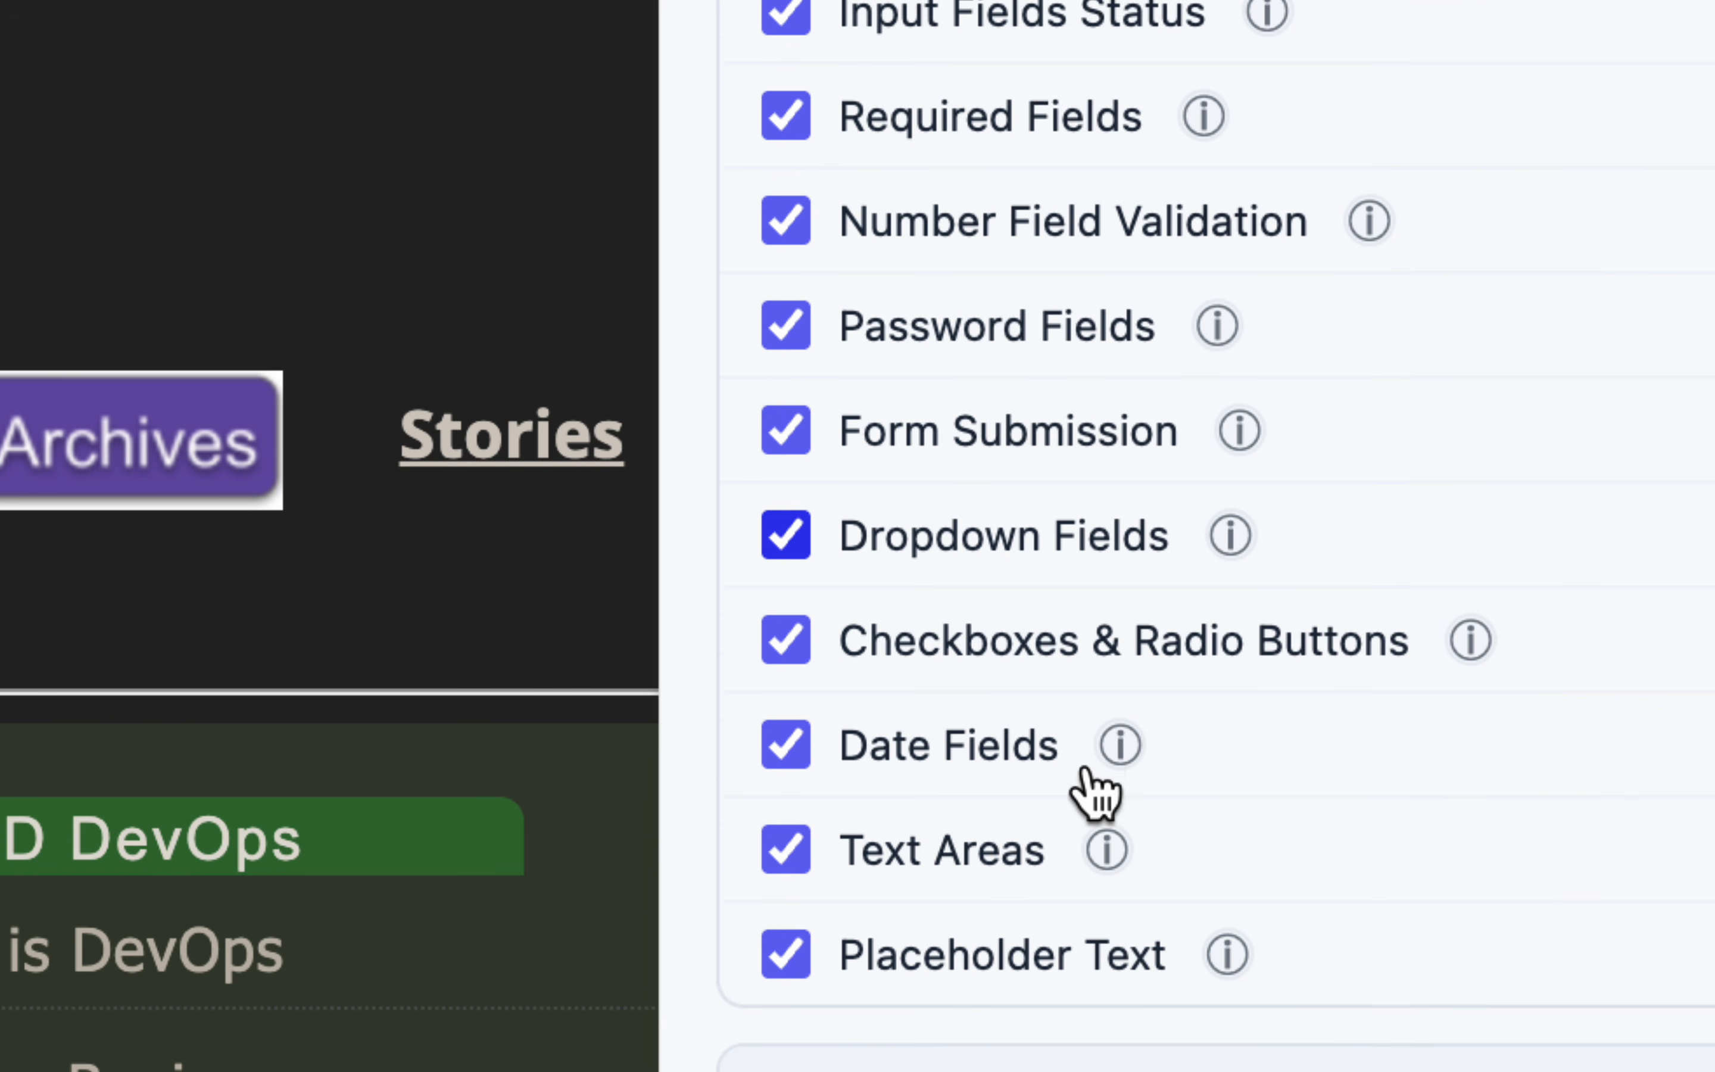
{"action": "scroll", "coordinate": [1095, 792], "scroll_direction": "up", "scroll_amount": 8}
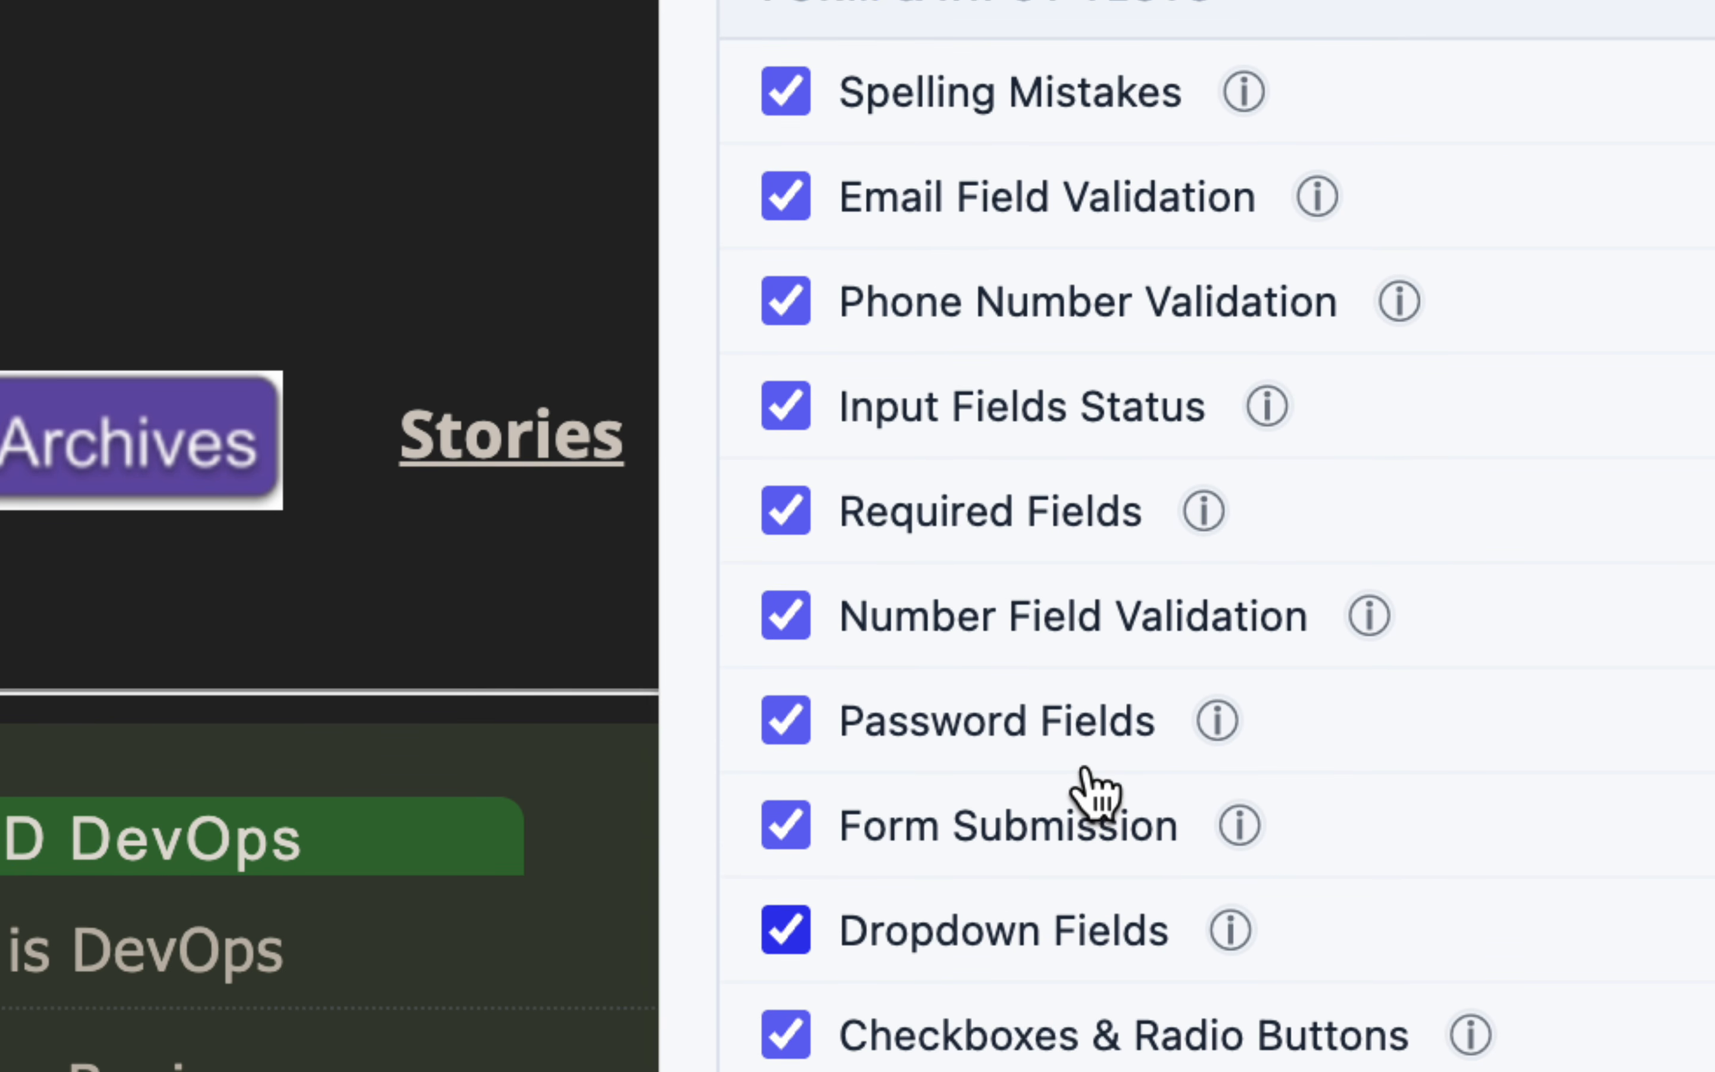
{"action": "scroll", "coordinate": [1095, 792], "scroll_direction": "down", "scroll_amount": 2}
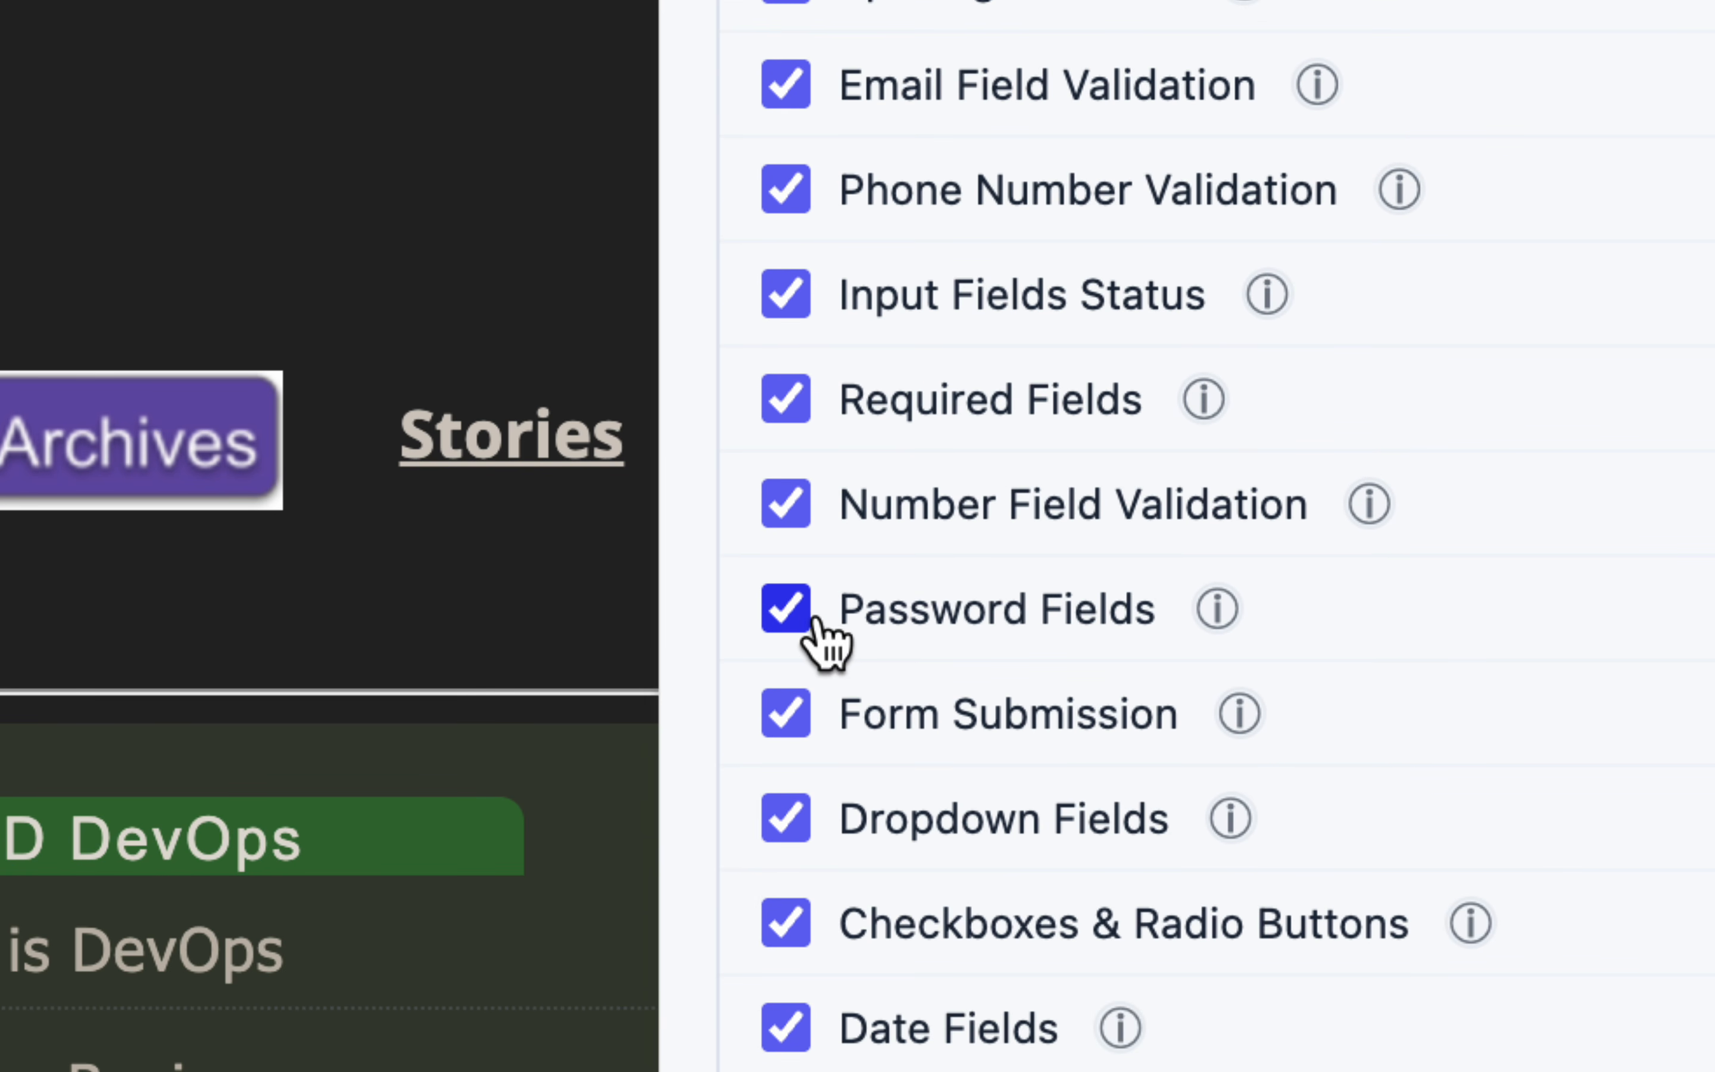
{"action": "mouse_move", "coordinate": [1218, 606]}
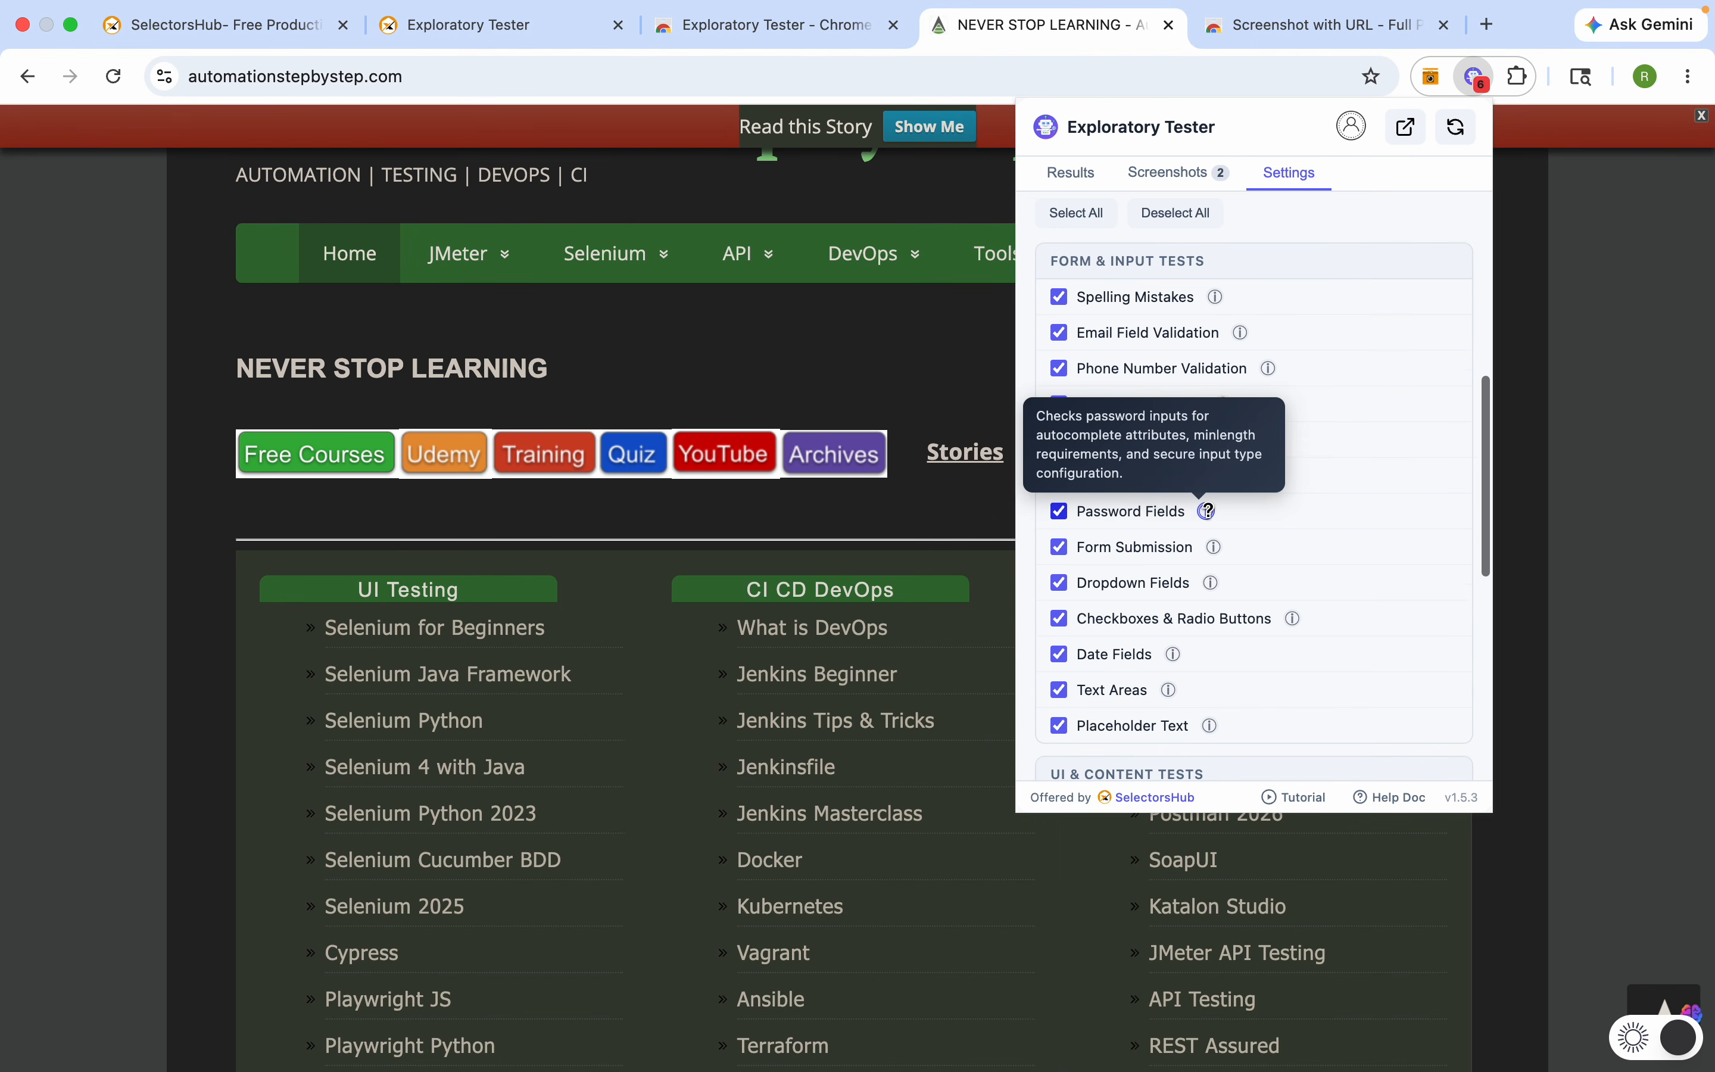
{"action": "scroll", "coordinate": [1218, 607], "scroll_direction": "down", "scroll_amount": 1}
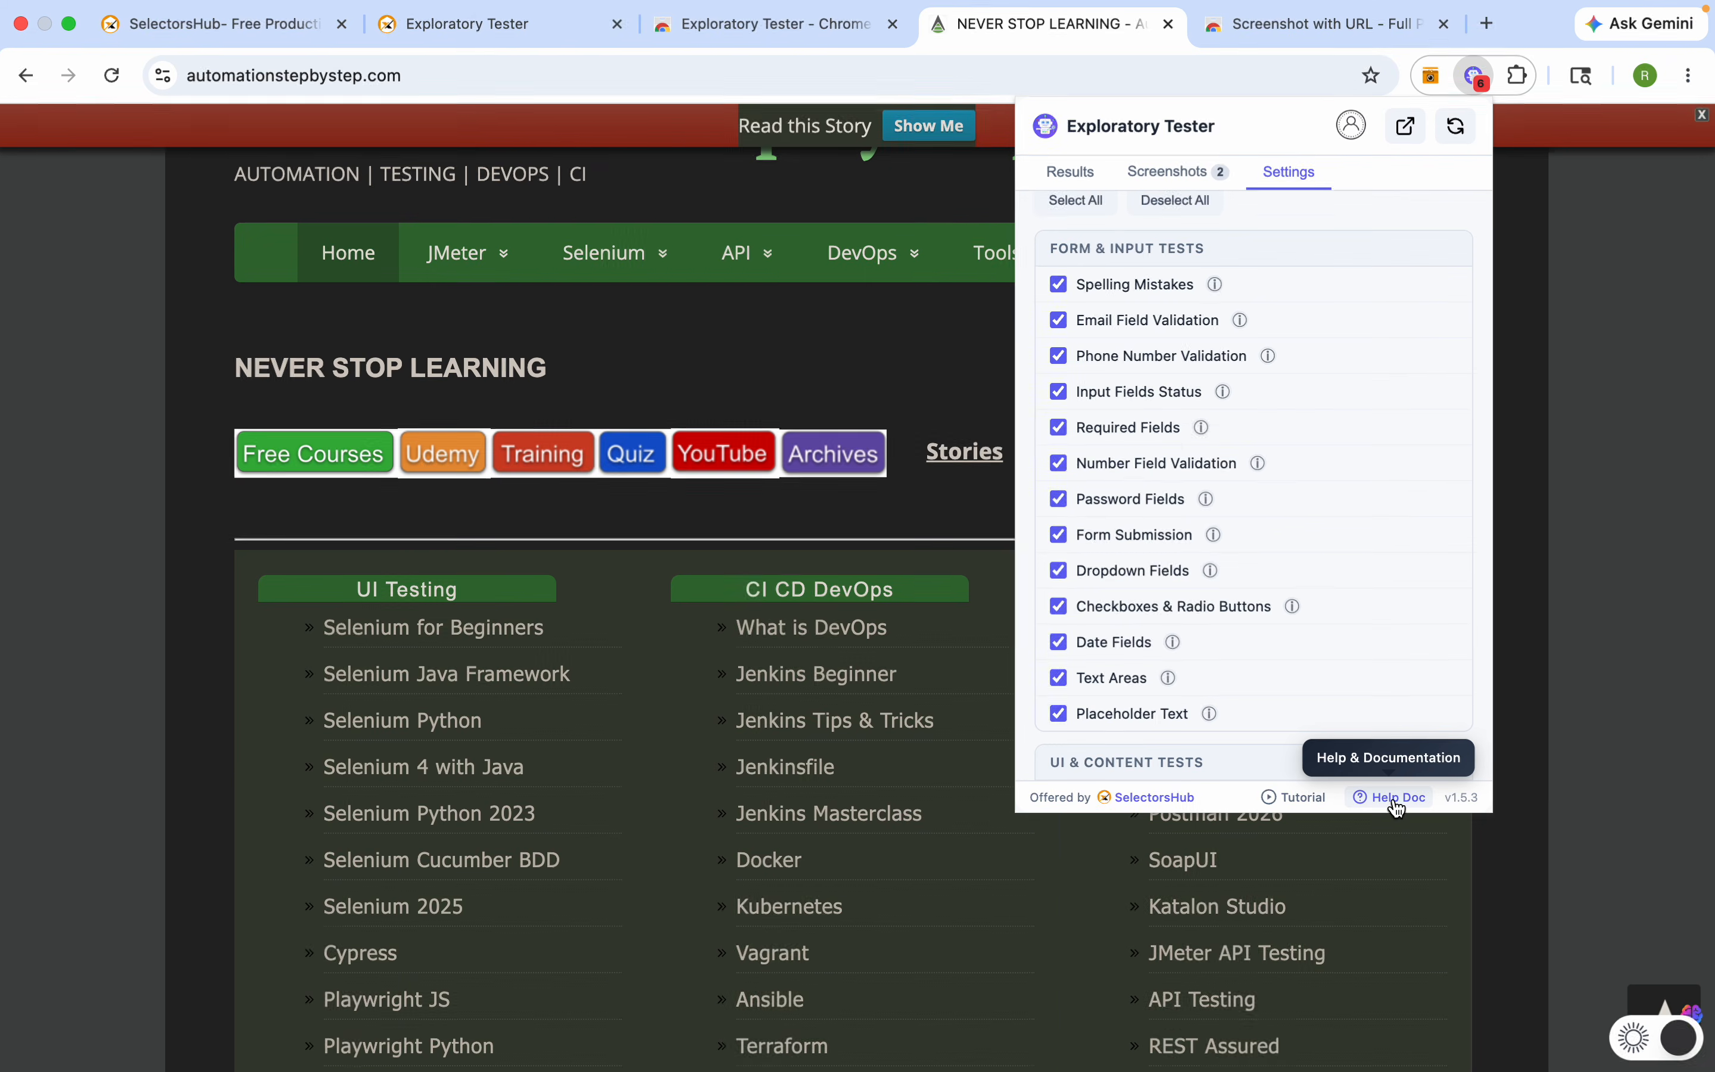
Step: Open the extension's help guide and look over its quick navigation and test coverage explanation
{"action": "left_click", "coordinate": [1386, 809]}
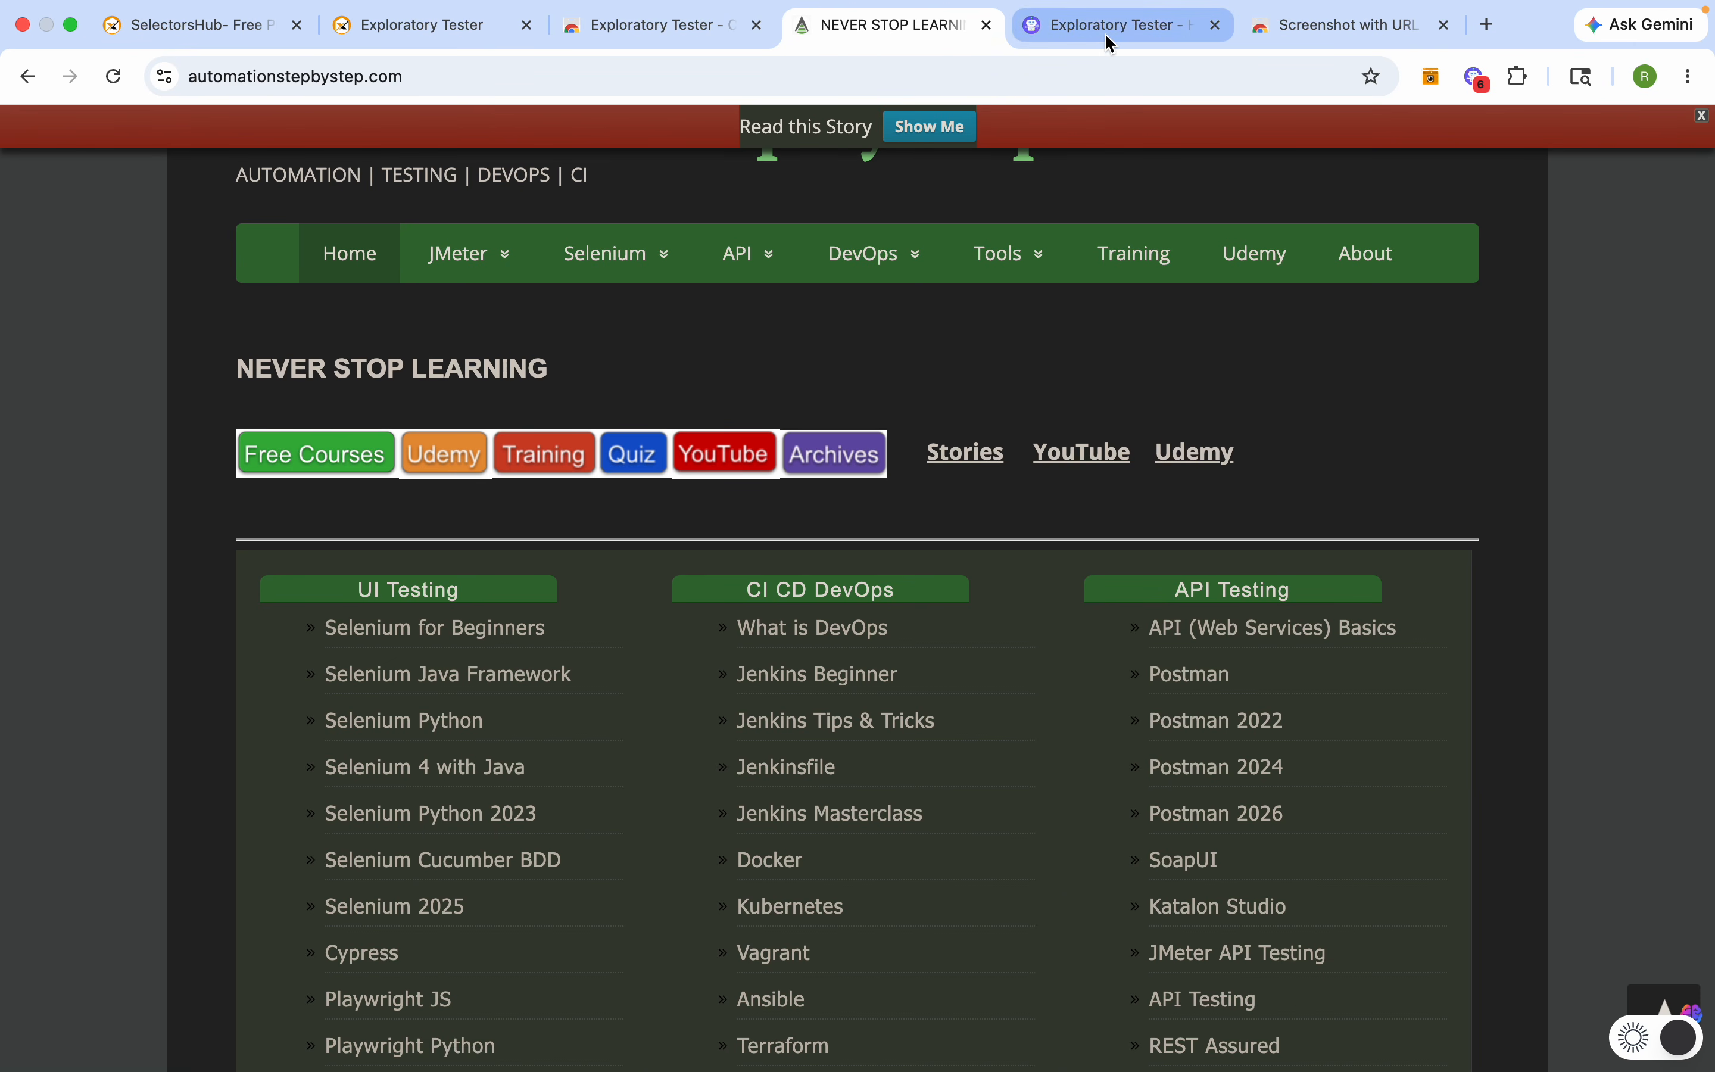
{"action": "left_click", "coordinate": [1110, 41]}
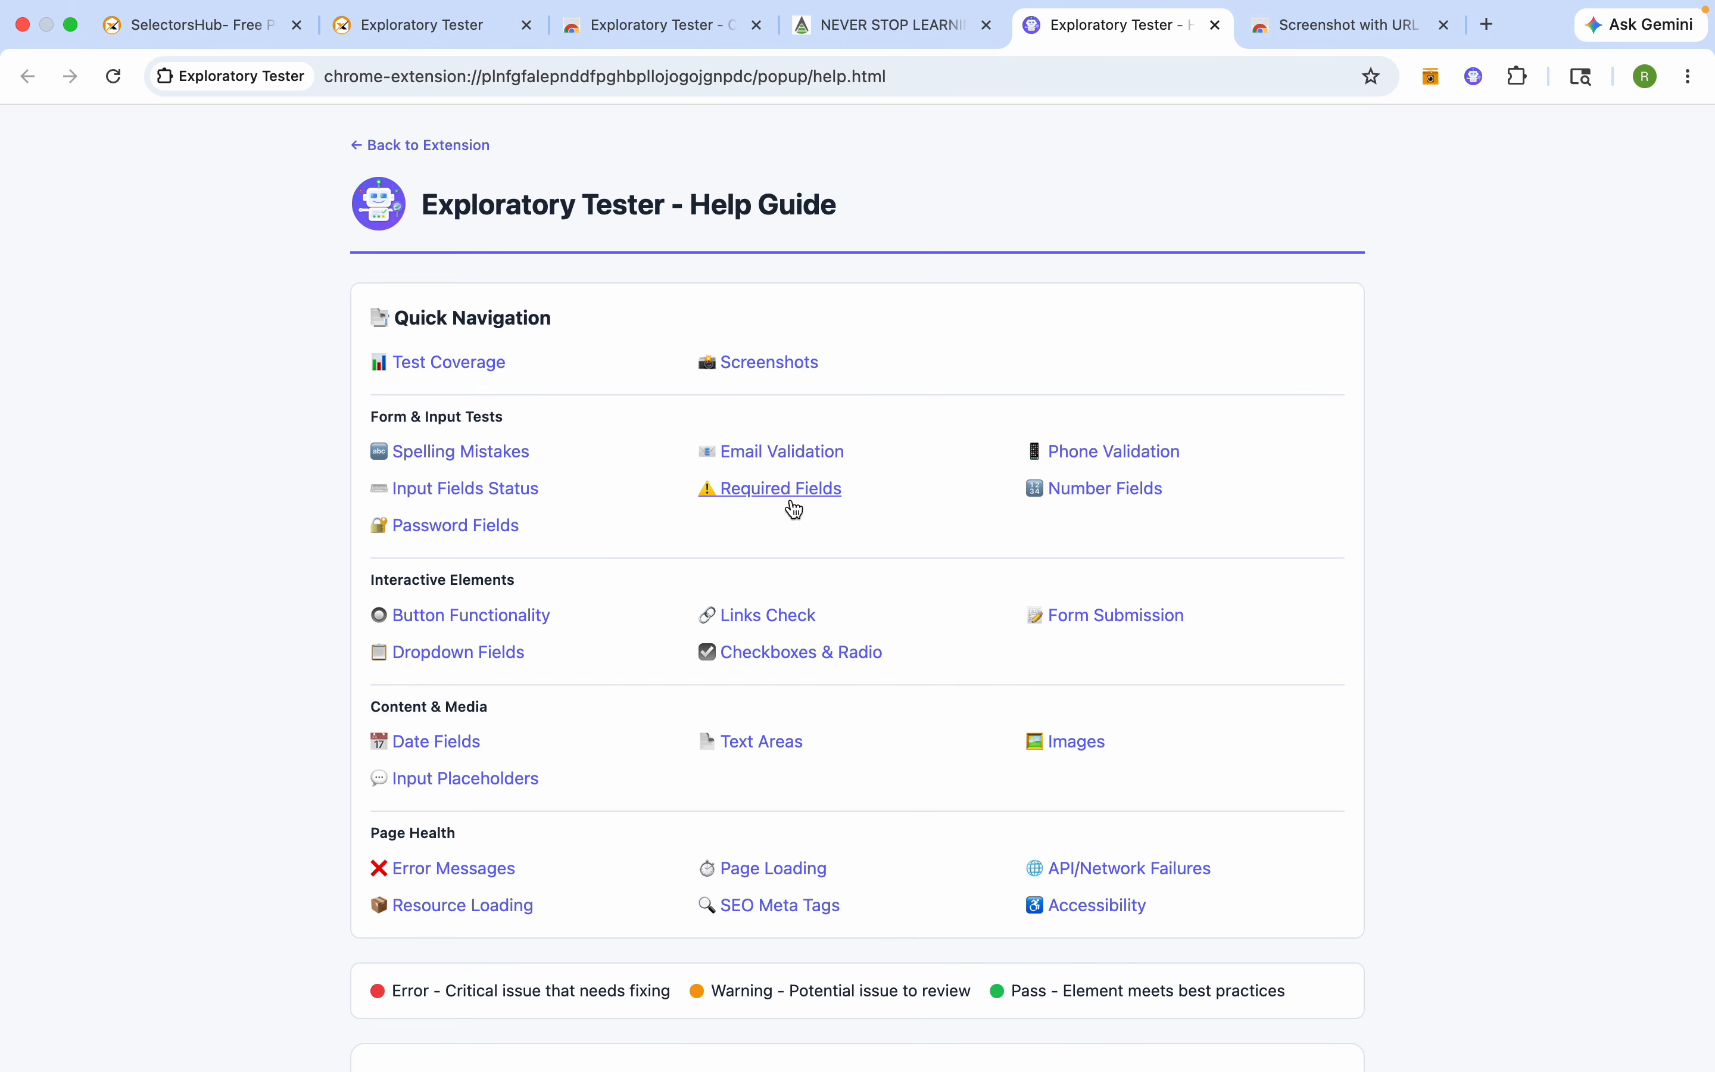
{"action": "scroll", "coordinate": [813, 544], "scroll_direction": "down", "scroll_amount": 5}
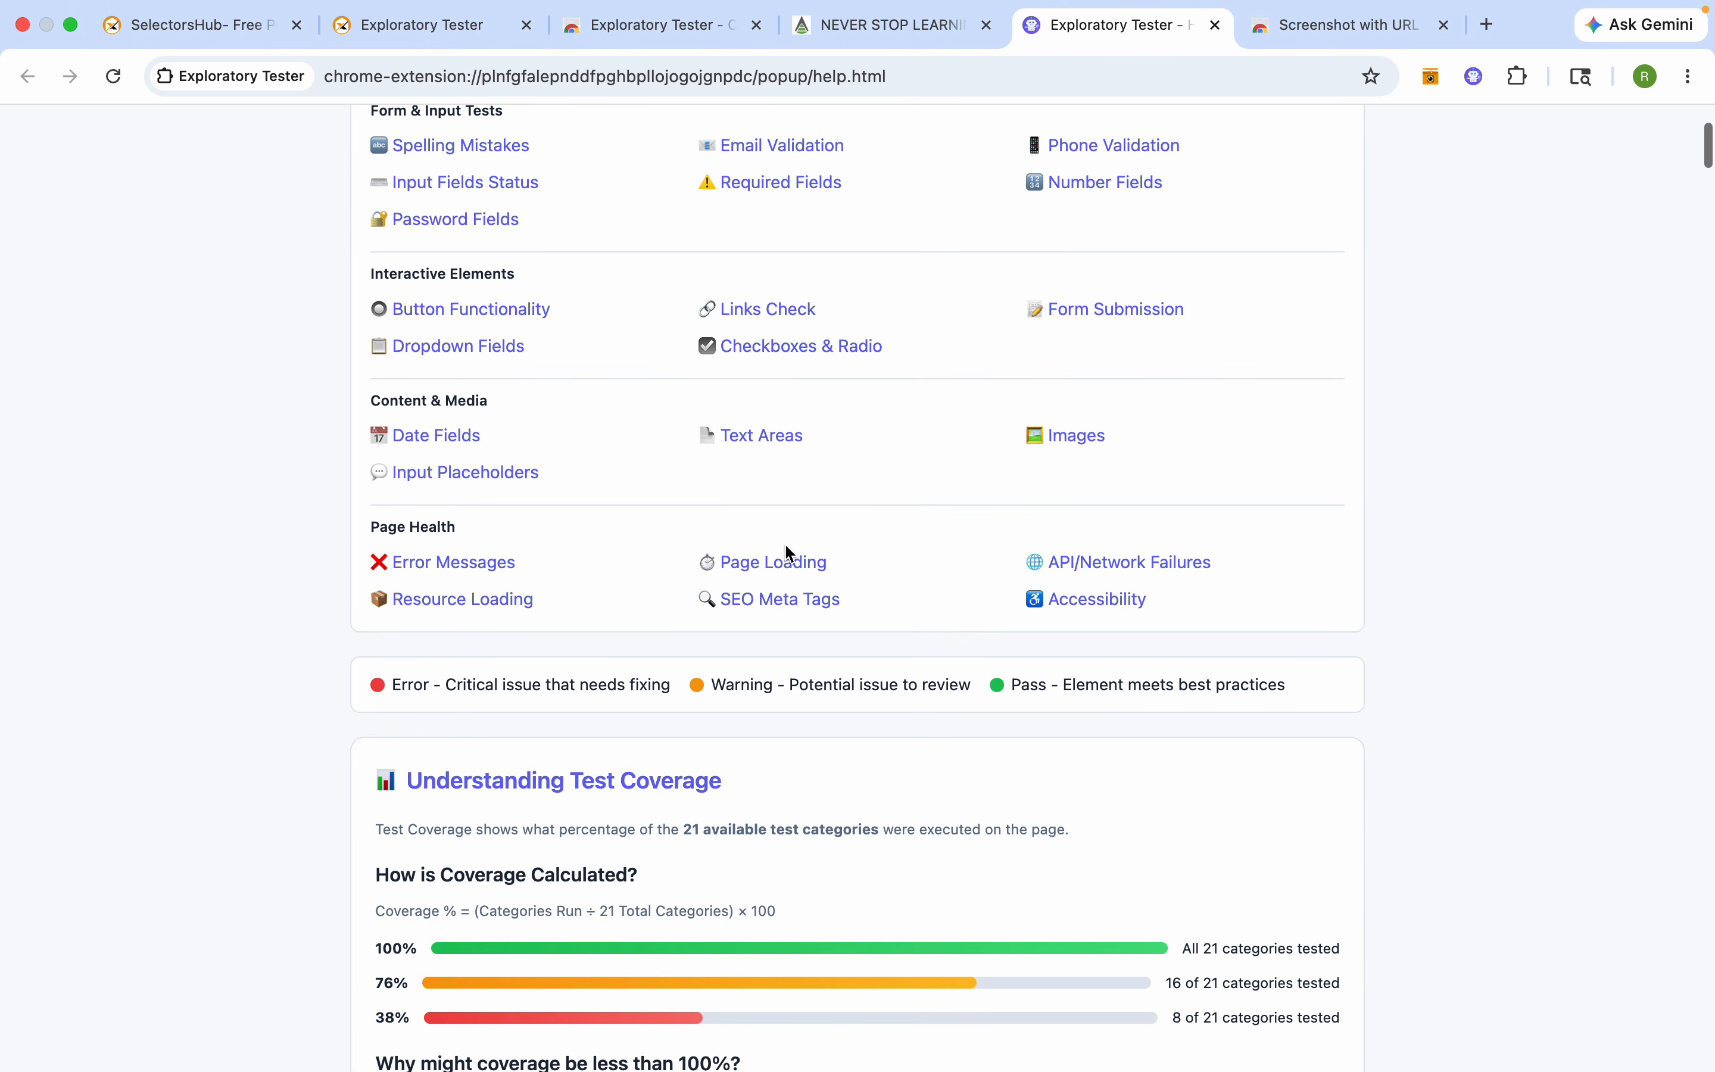
{"action": "scroll", "coordinate": [789, 553], "scroll_direction": "up", "scroll_amount": 5}
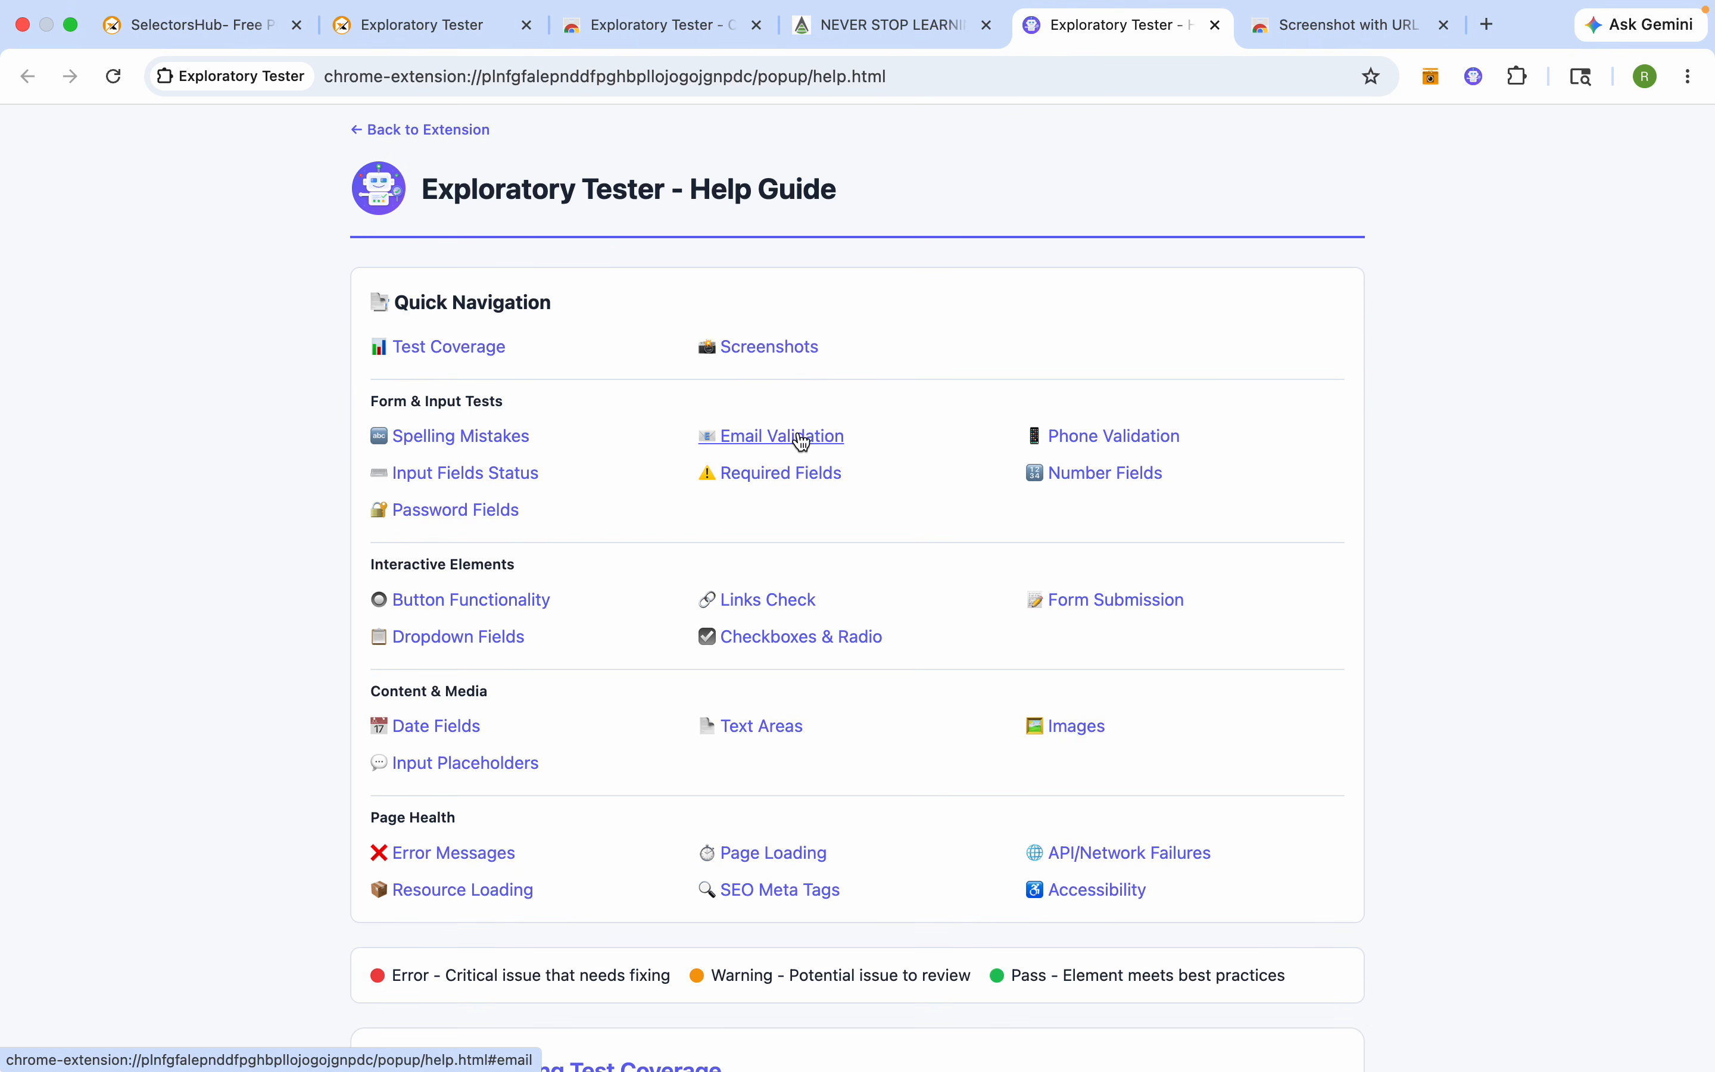
Step: Go to the Email Validation section of the help guide and review the test cases covered there and in neighbouring sections
{"action": "left_click", "coordinate": [802, 441]}
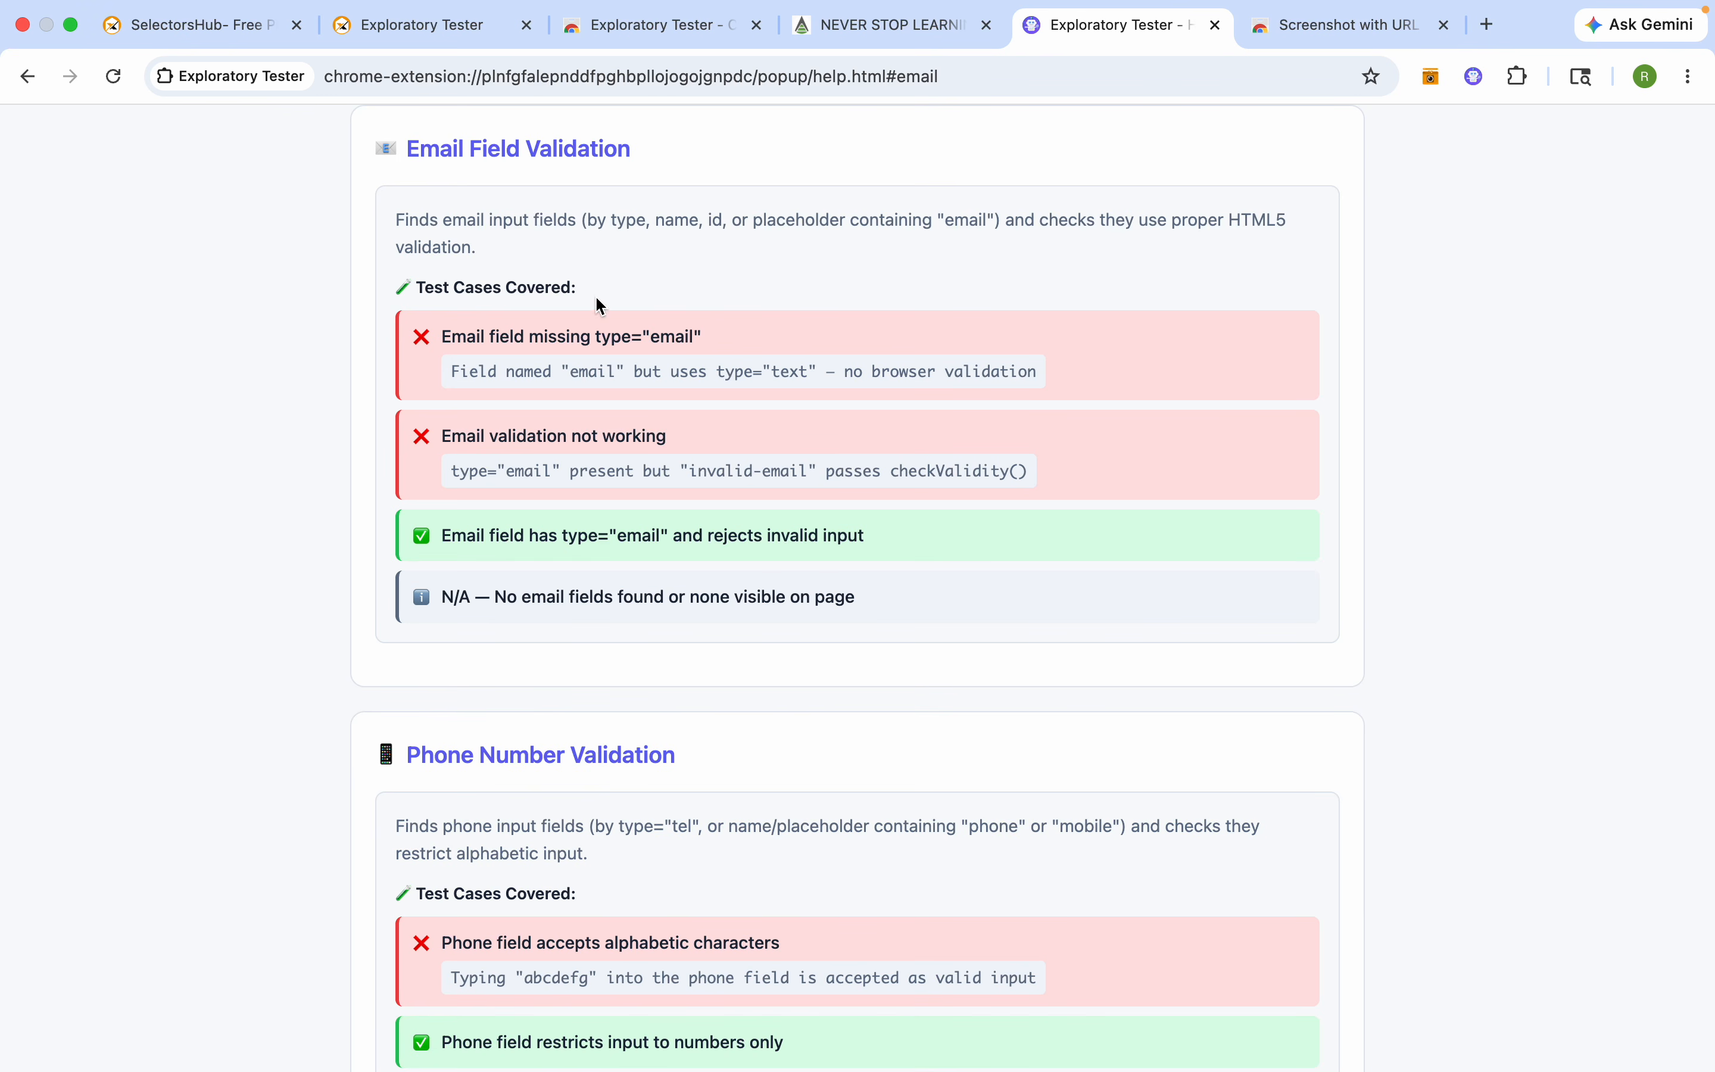
{"action": "scroll", "coordinate": [558, 886], "scroll_direction": "down", "scroll_amount": 8}
{"action": "scroll", "coordinate": [558, 886], "scroll_direction": "up", "scroll_amount": 16}
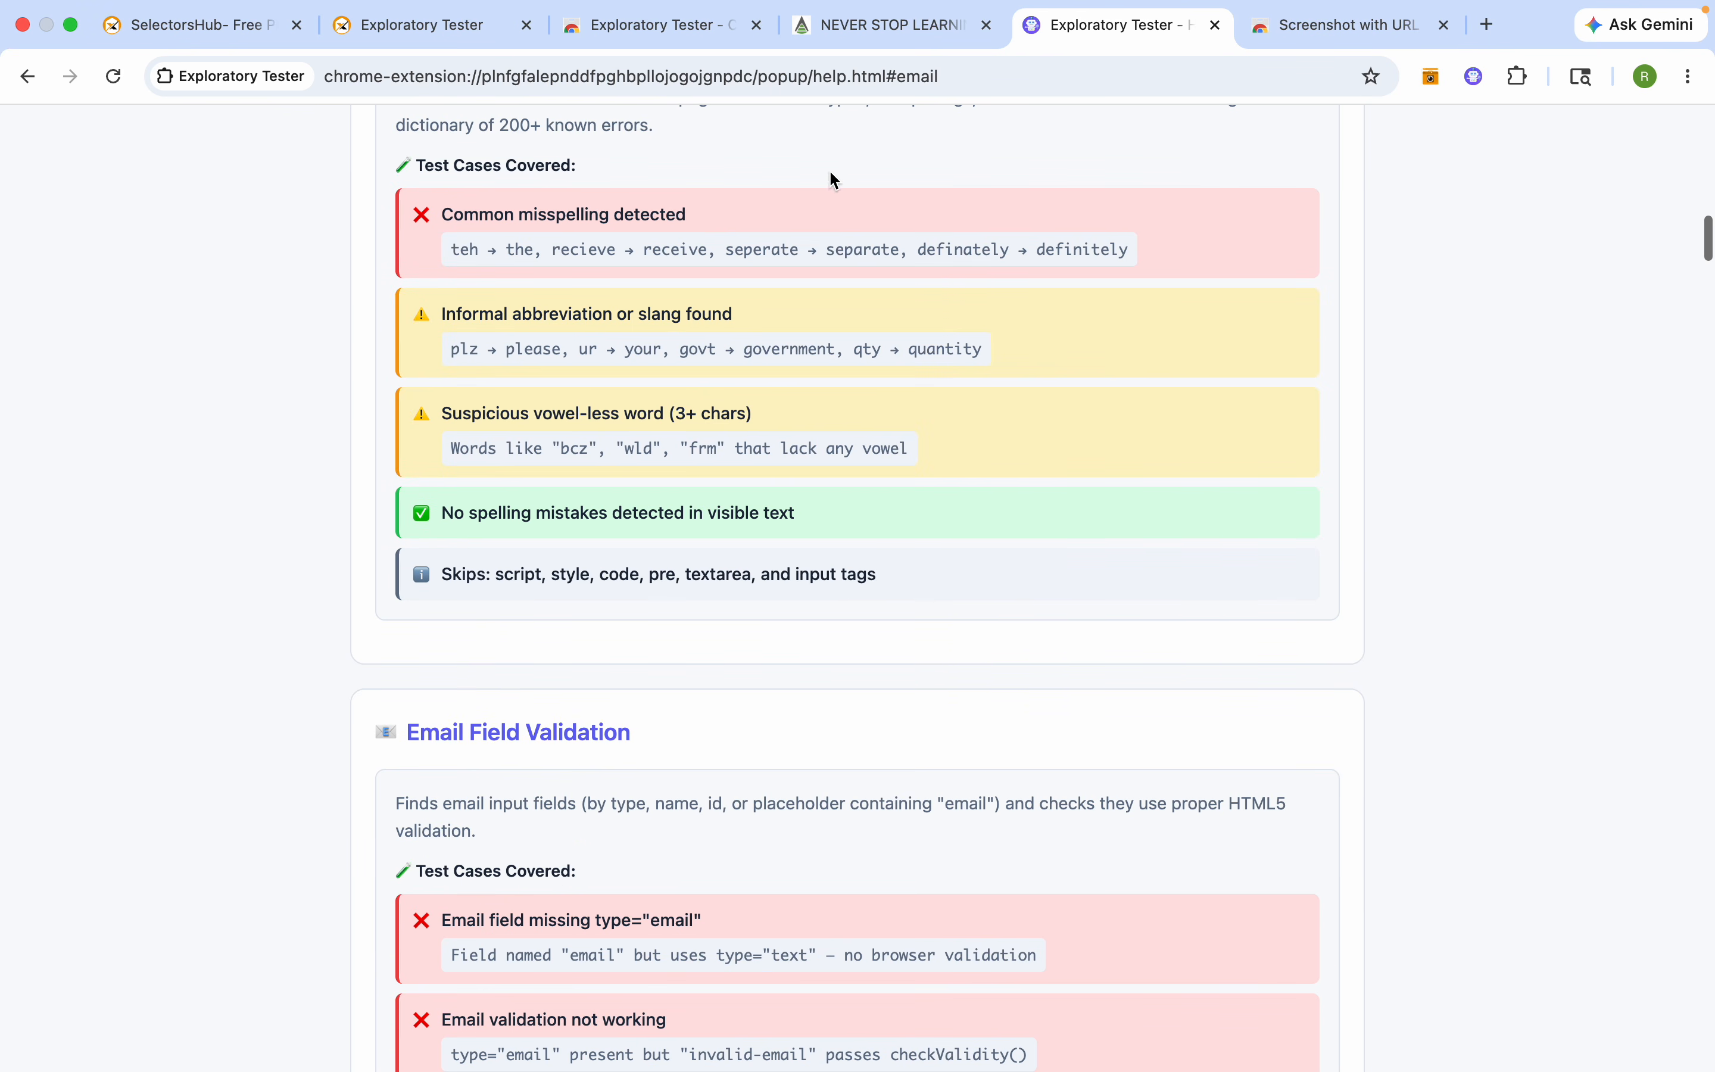
Step: Reopen Exploratory Tester on the automationstepbystep.com page and check its screenshots and settings before returning to the results
{"action": "left_click", "coordinate": [877, 28]}
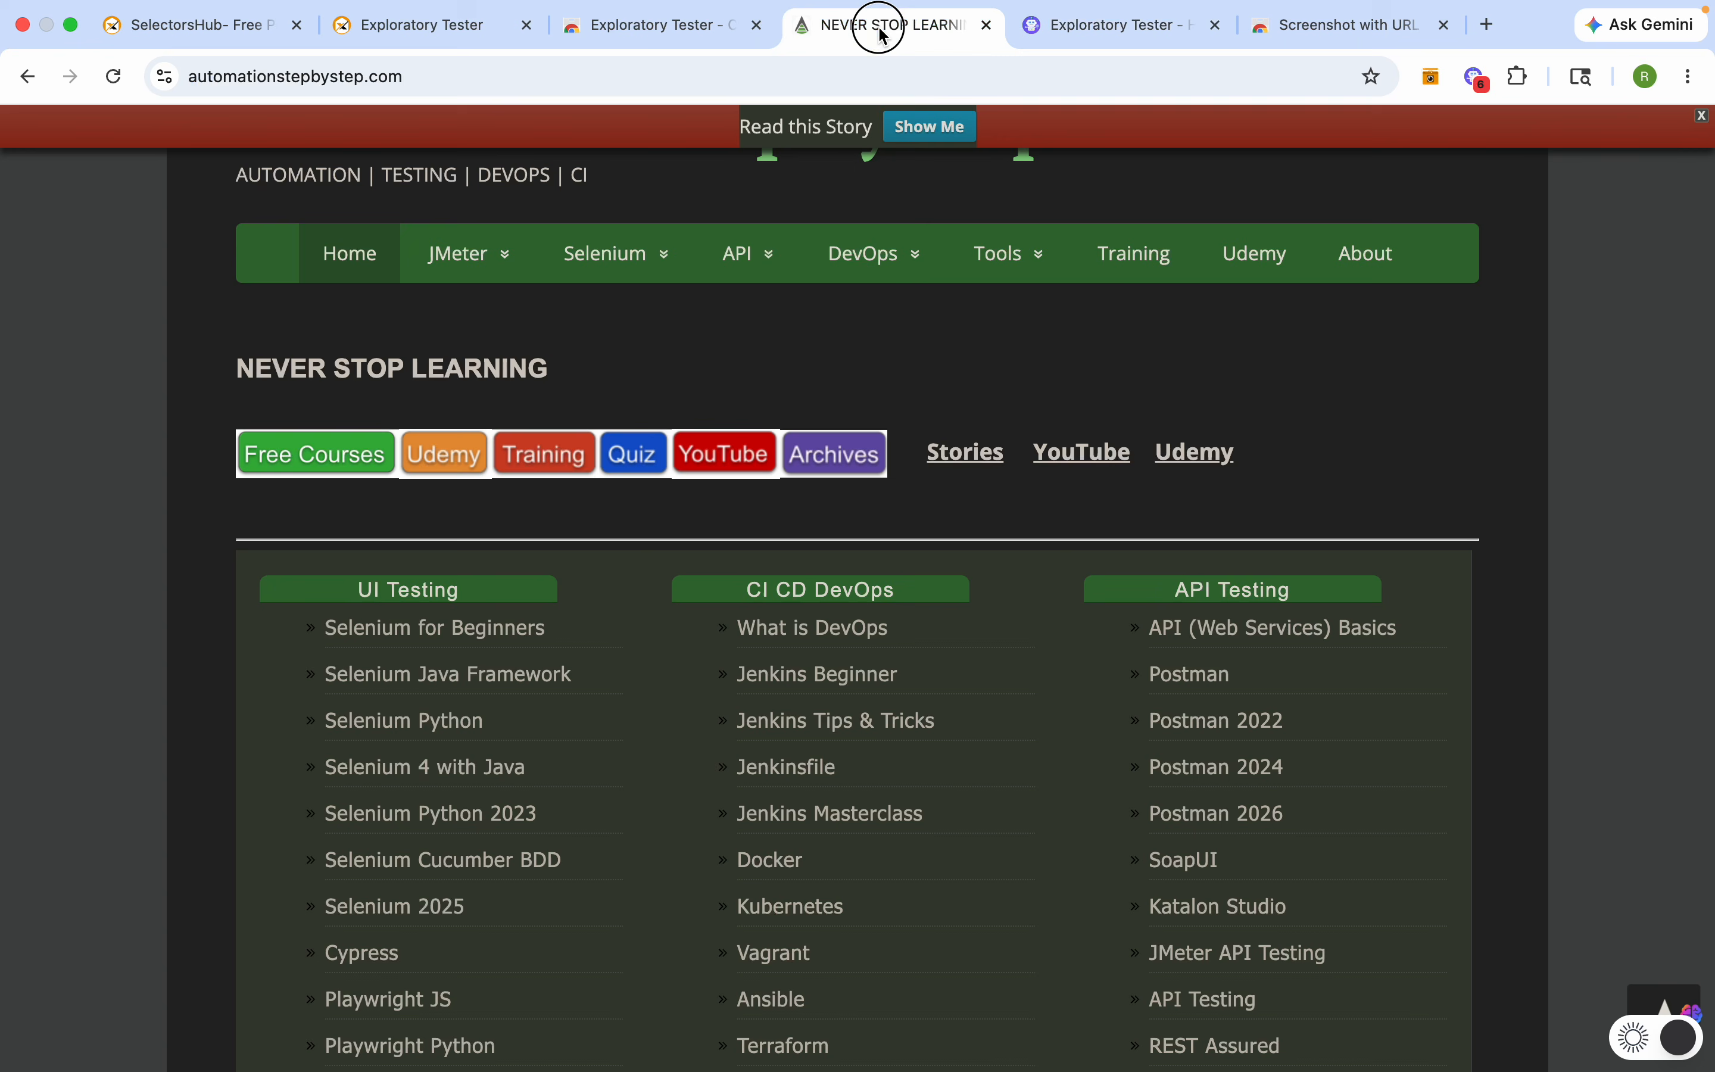
{"action": "left_click", "coordinate": [1476, 79]}
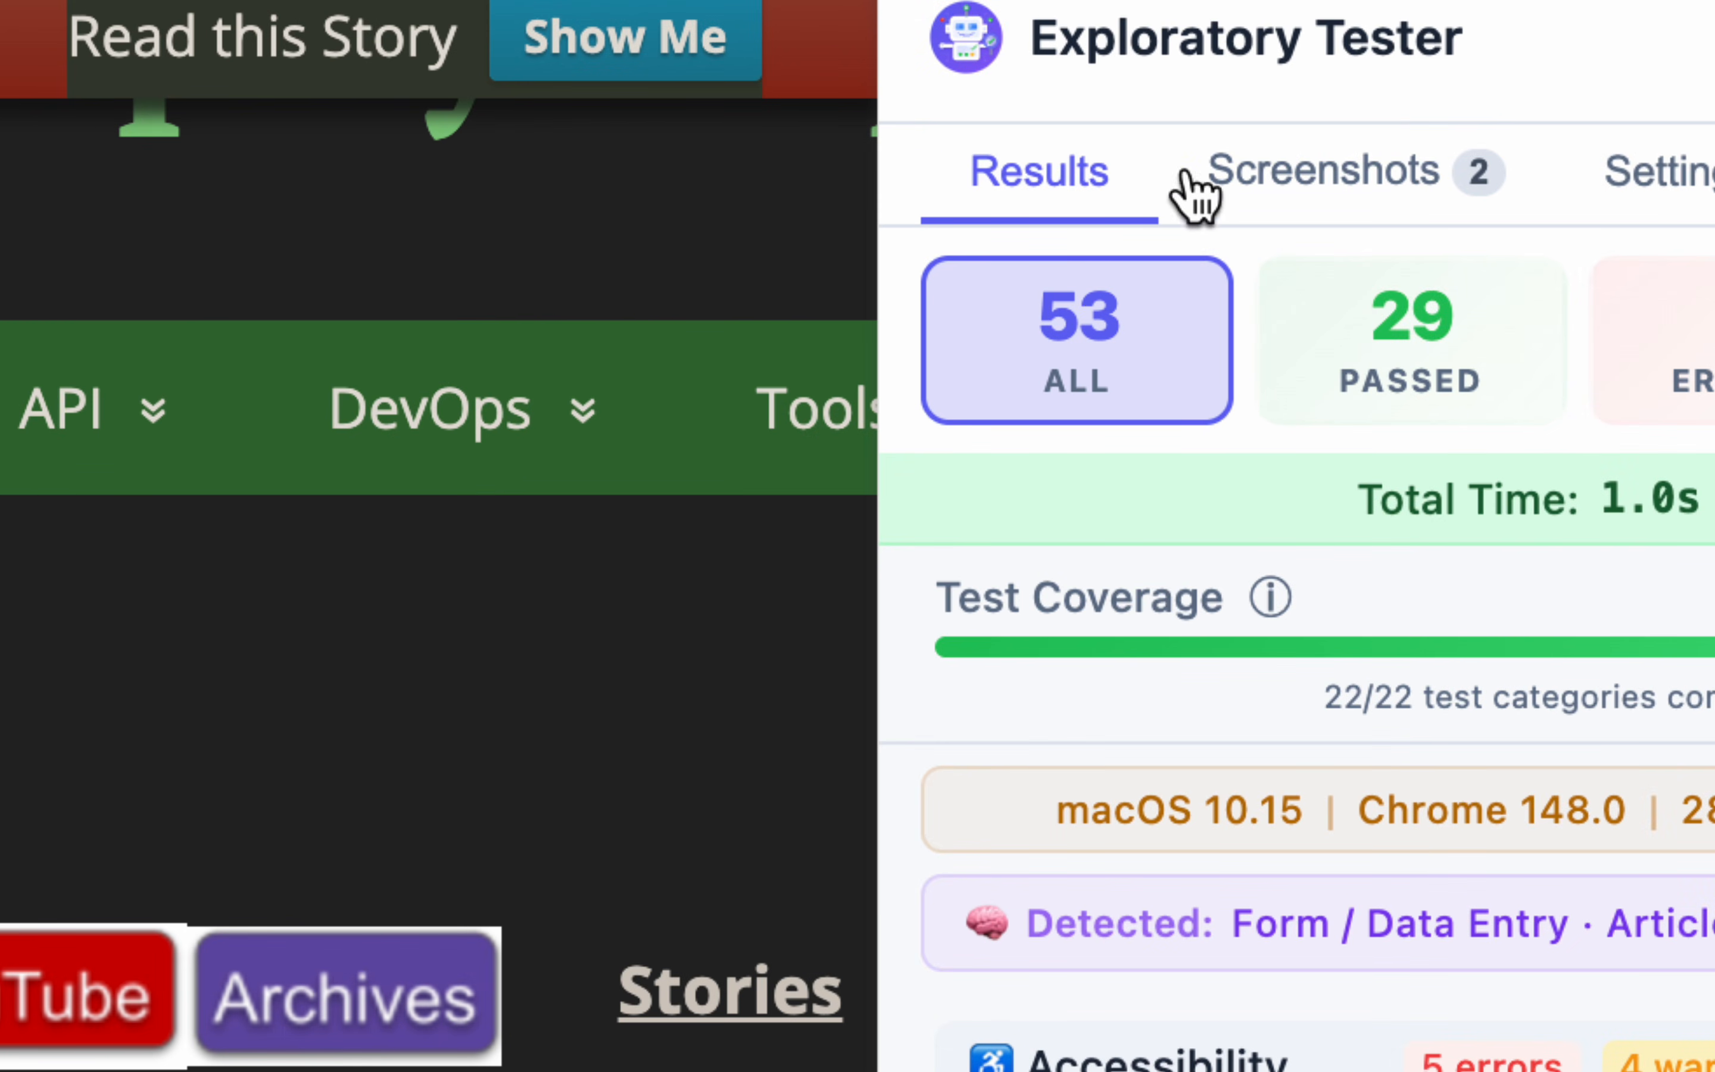
{"action": "left_click", "coordinate": [1173, 175]}
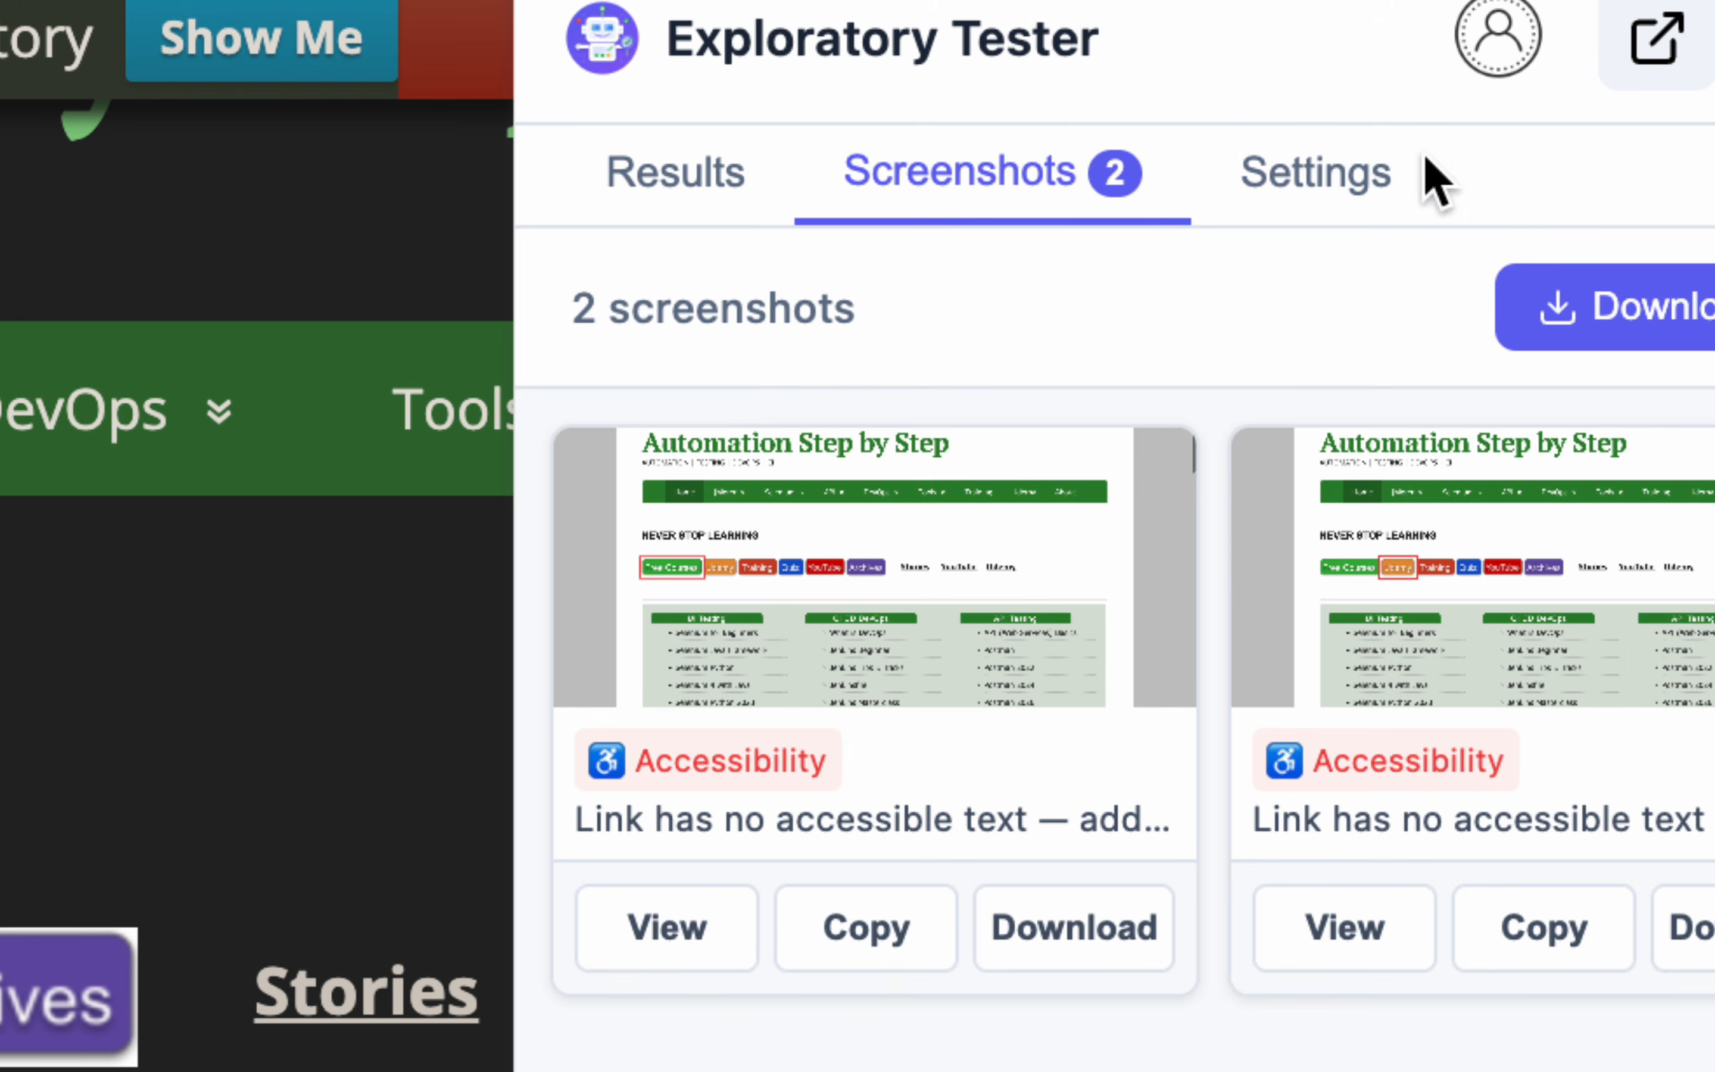
{"action": "left_click", "coordinate": [1676, 177]}
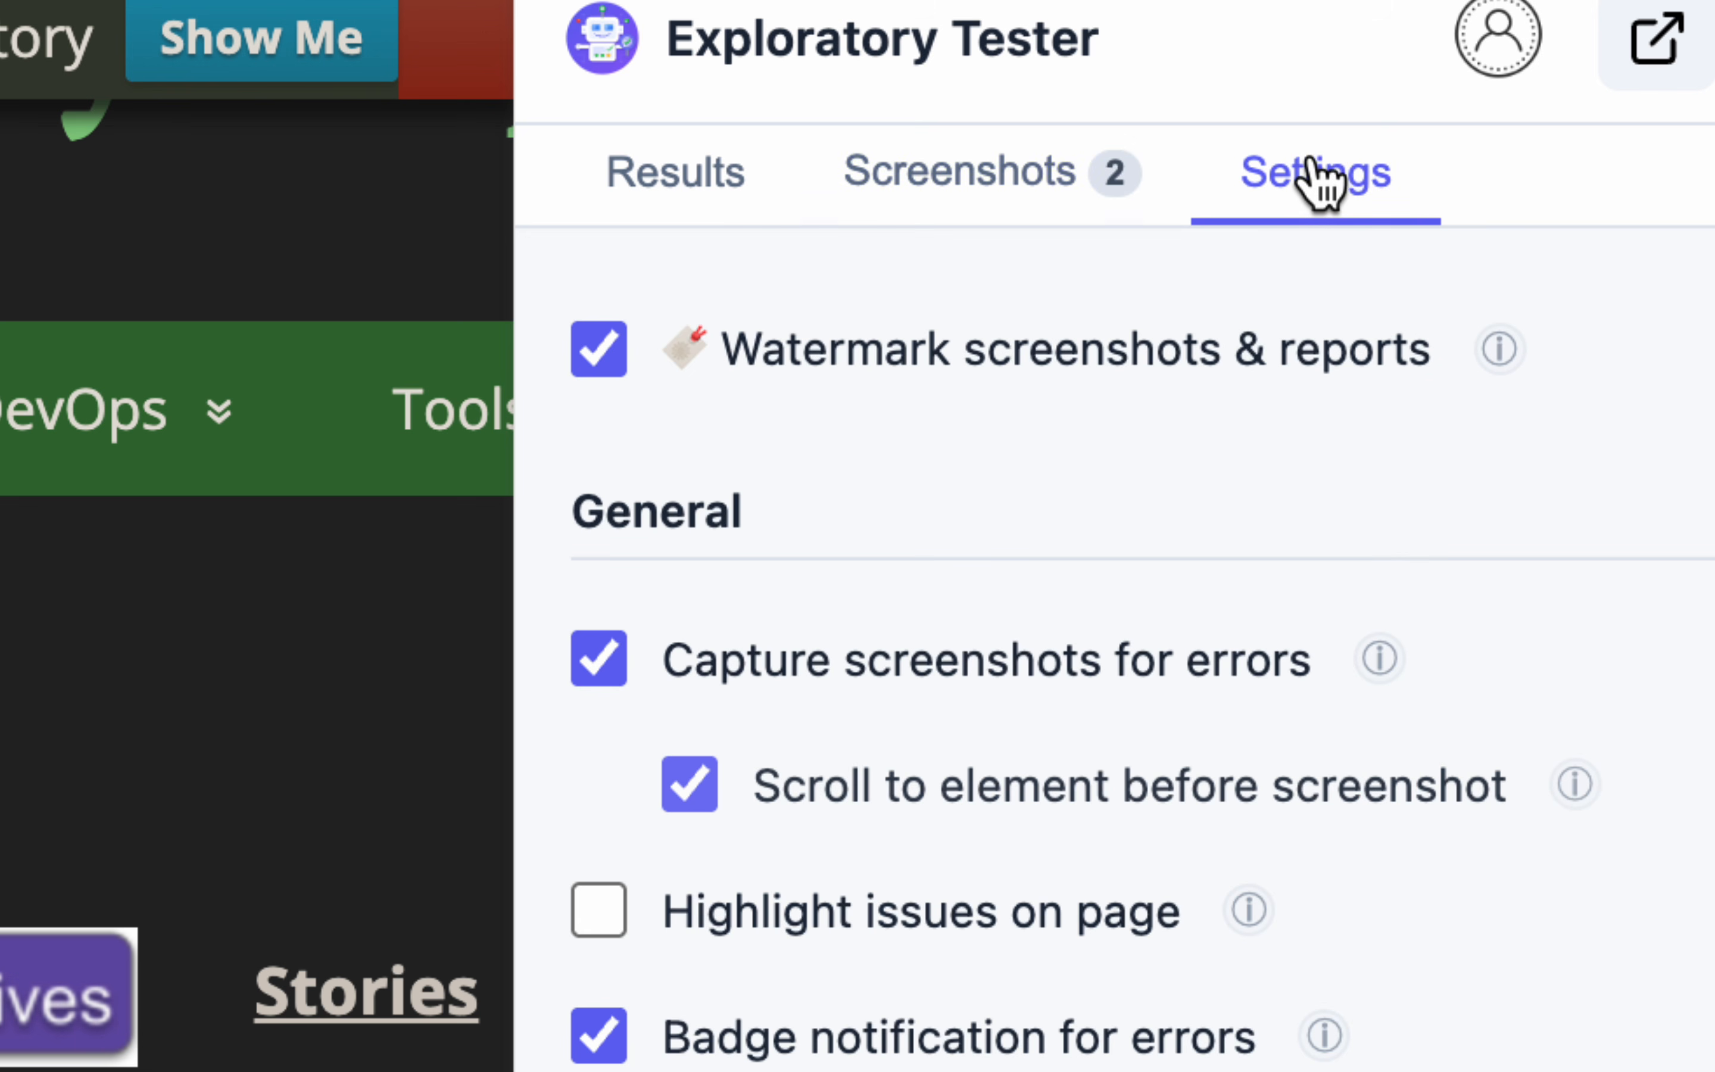
{"action": "left_click", "coordinate": [684, 181]}
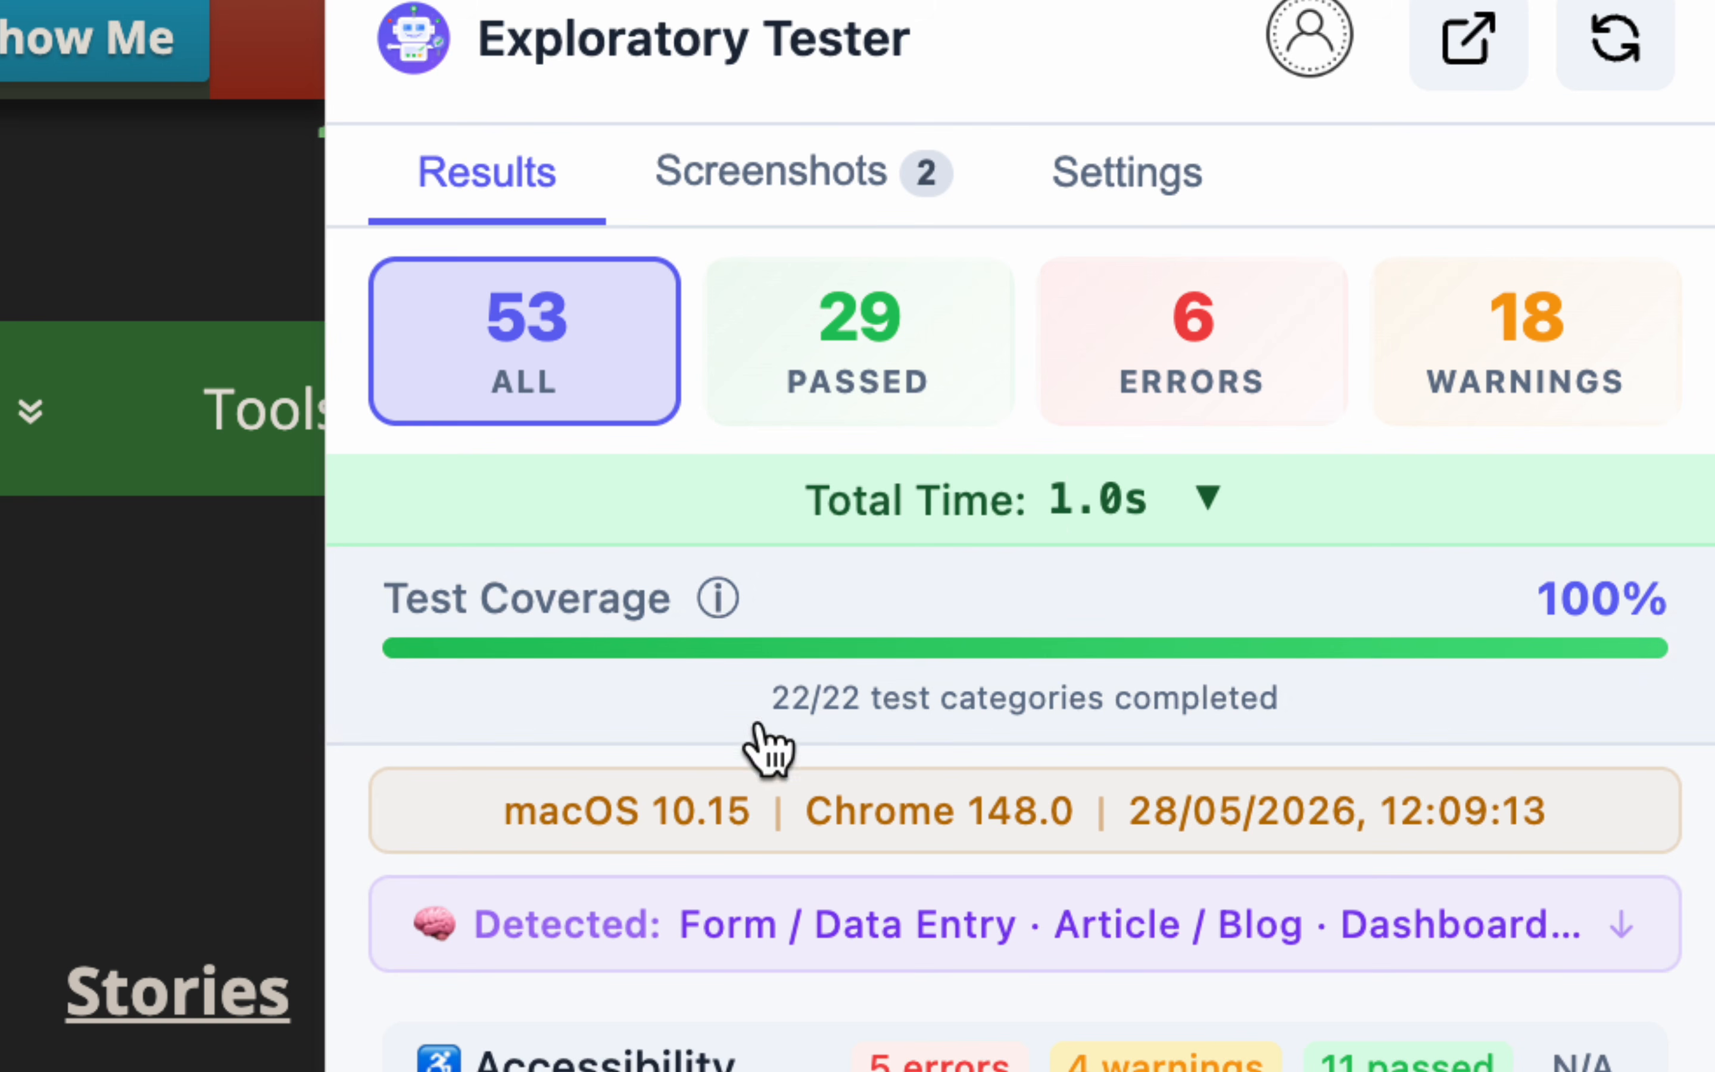
Step: Highlight the operating system, browser version and timestamp line, and look through the full list of test categories
{"action": "left_click_drag", "start_coordinate": [490, 814], "coordinate": [1526, 810]}
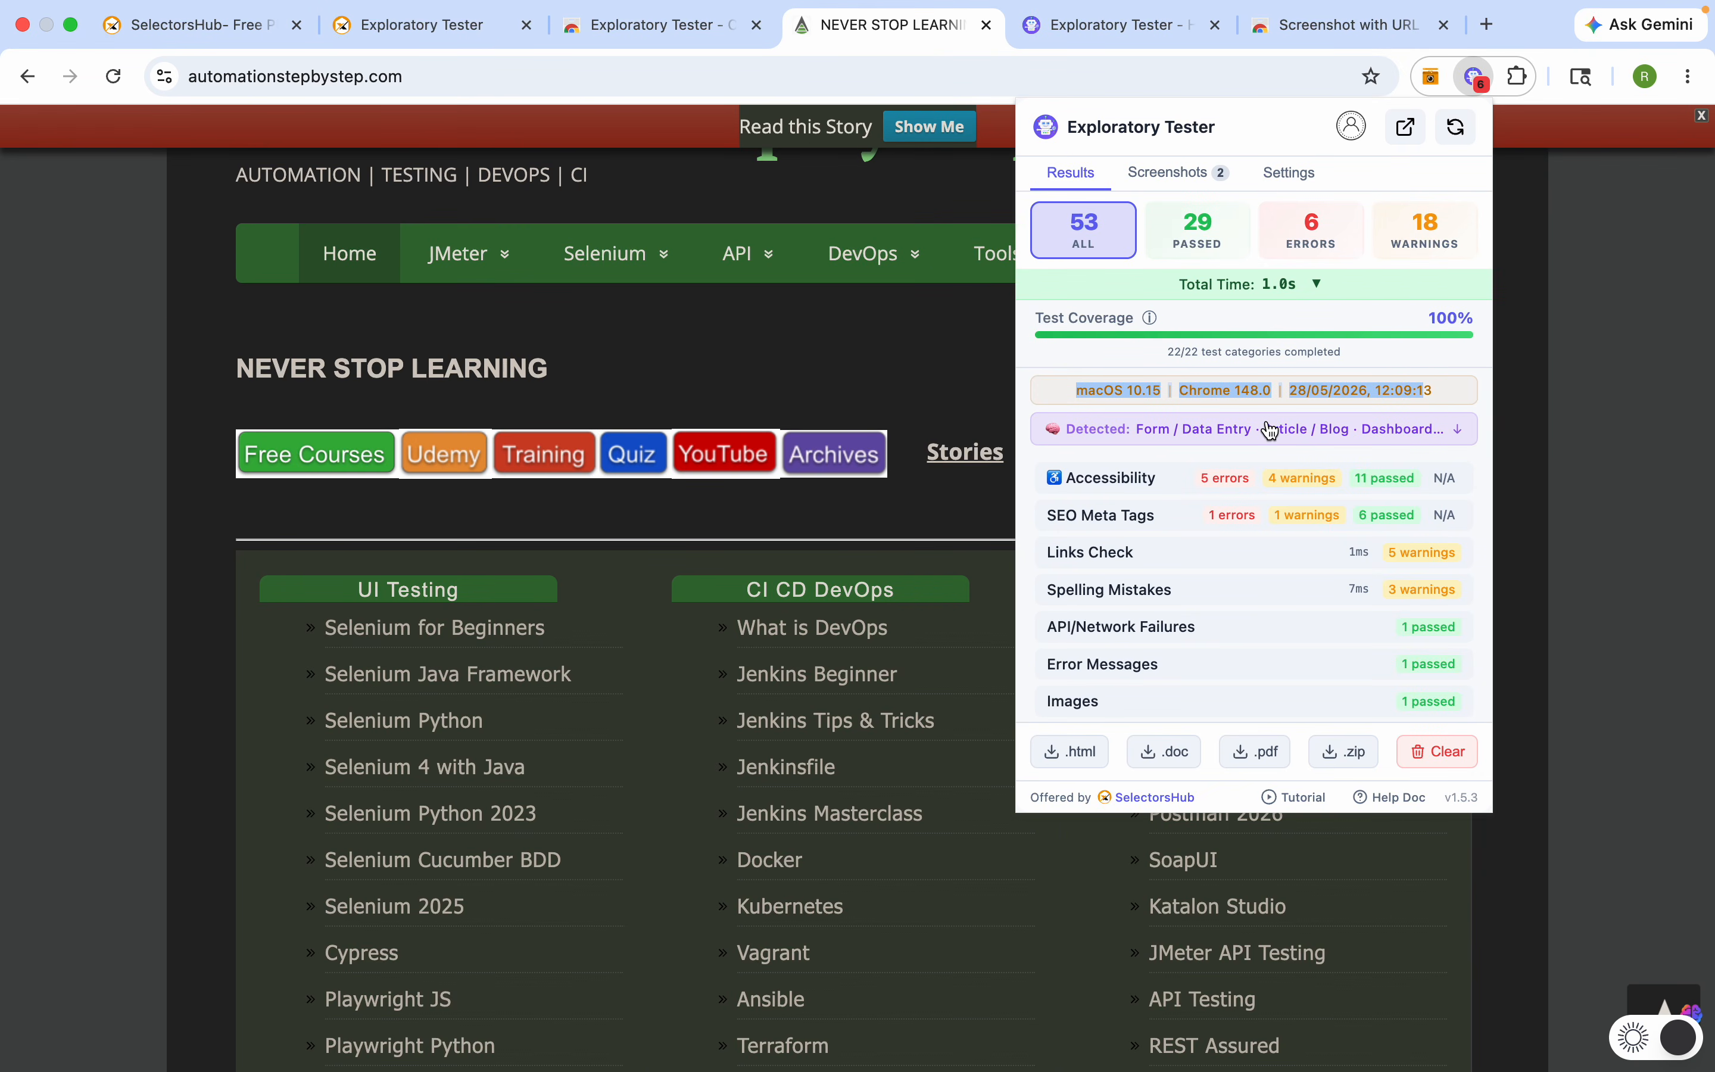
{"action": "scroll", "coordinate": [1230, 553], "scroll_direction": "down", "scroll_amount": 5}
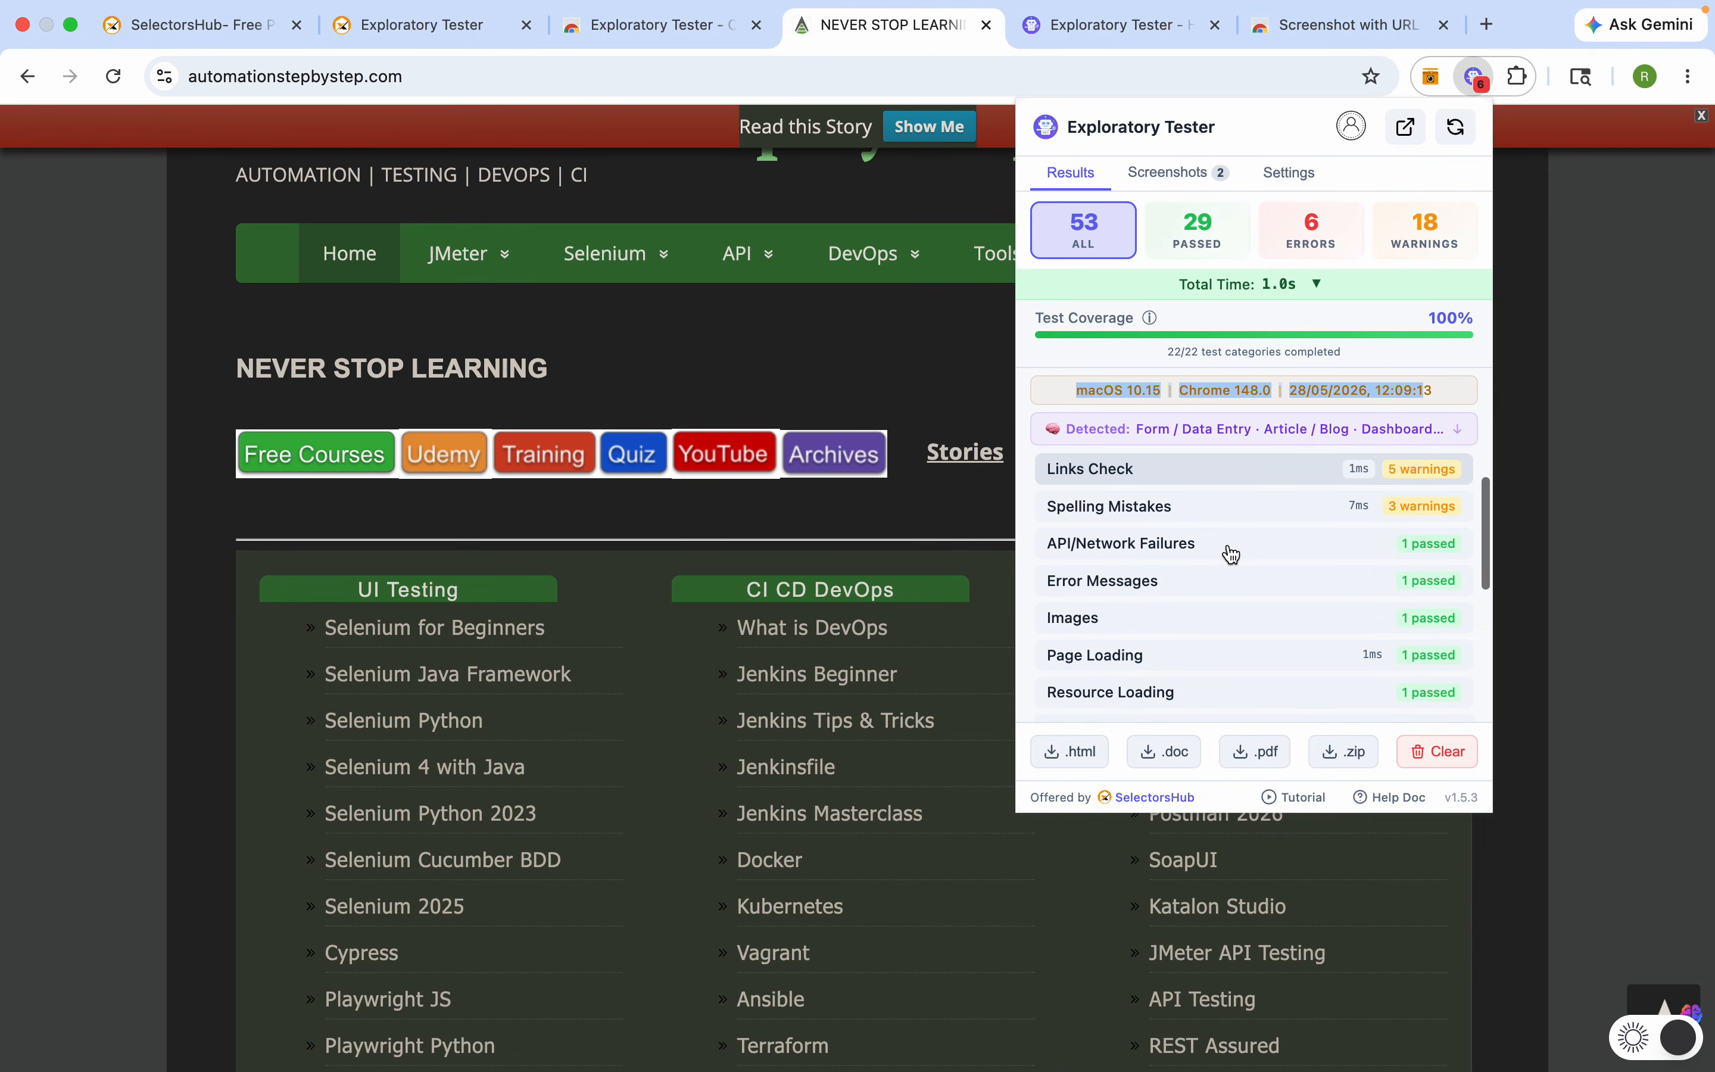
{"action": "scroll", "coordinate": [1230, 554], "scroll_direction": "down", "scroll_amount": 1}
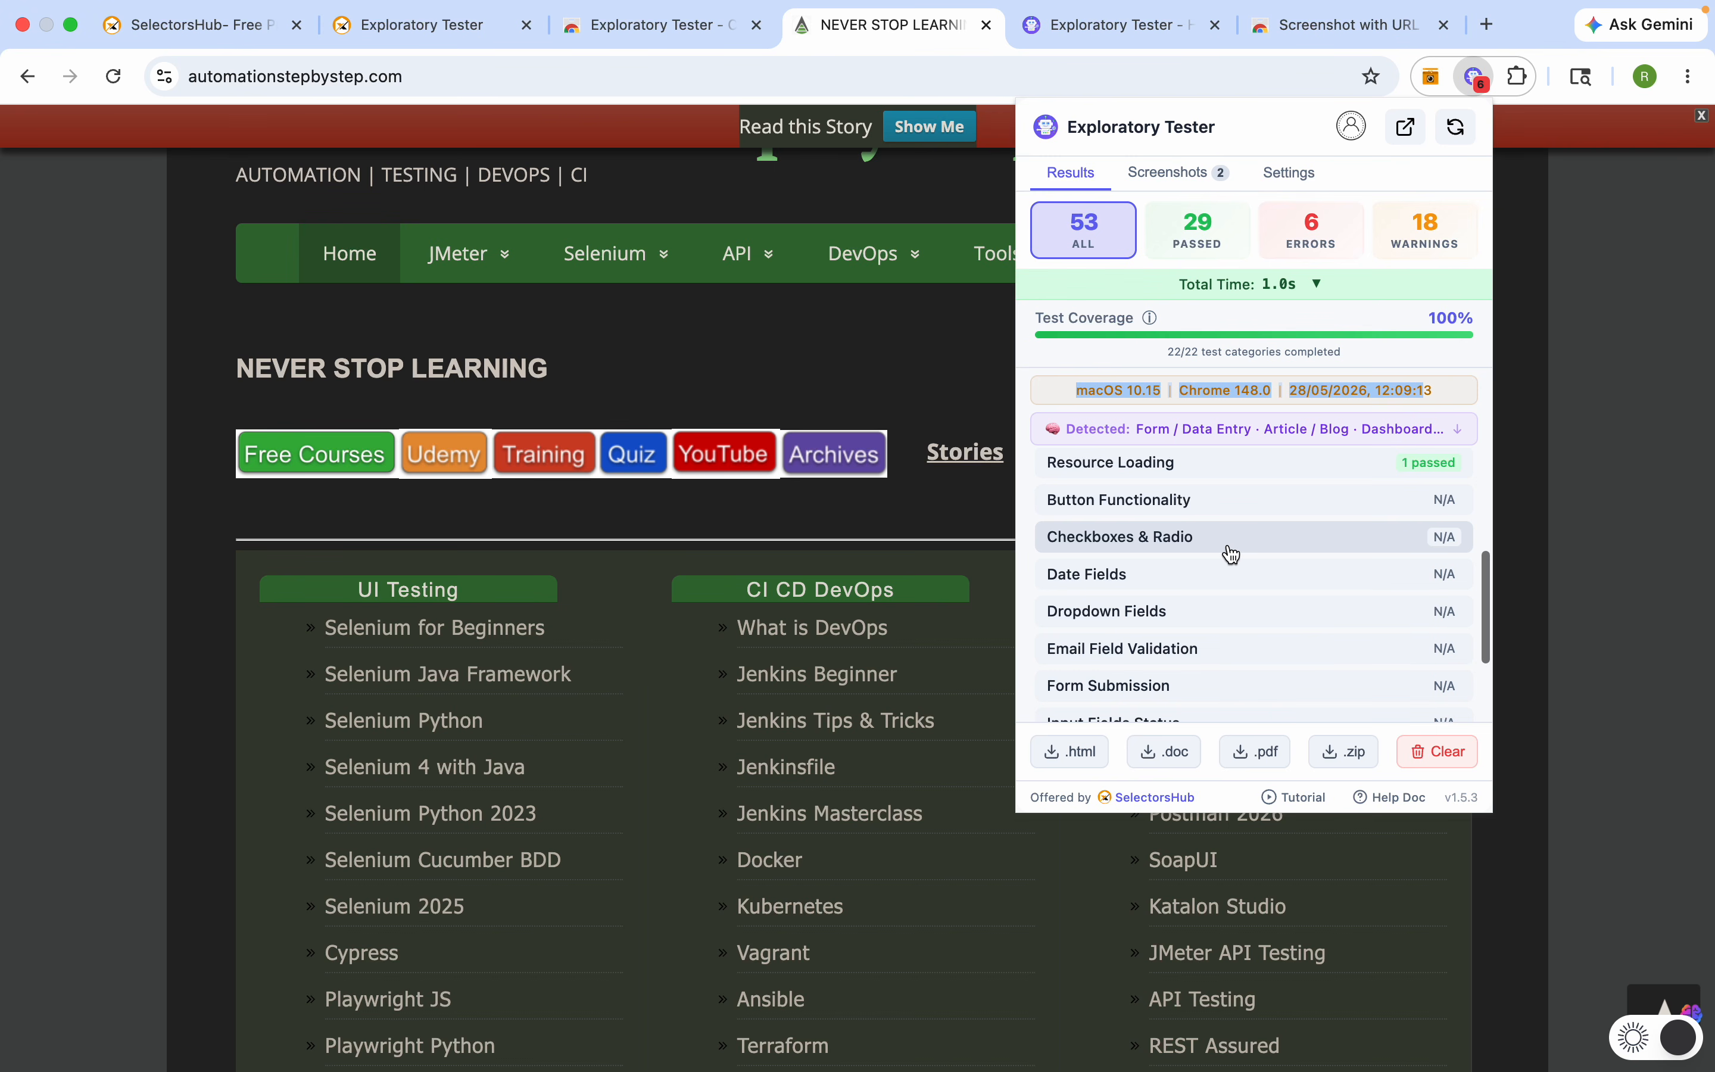
{"action": "scroll", "coordinate": [1231, 554], "scroll_direction": "up", "scroll_amount": 6}
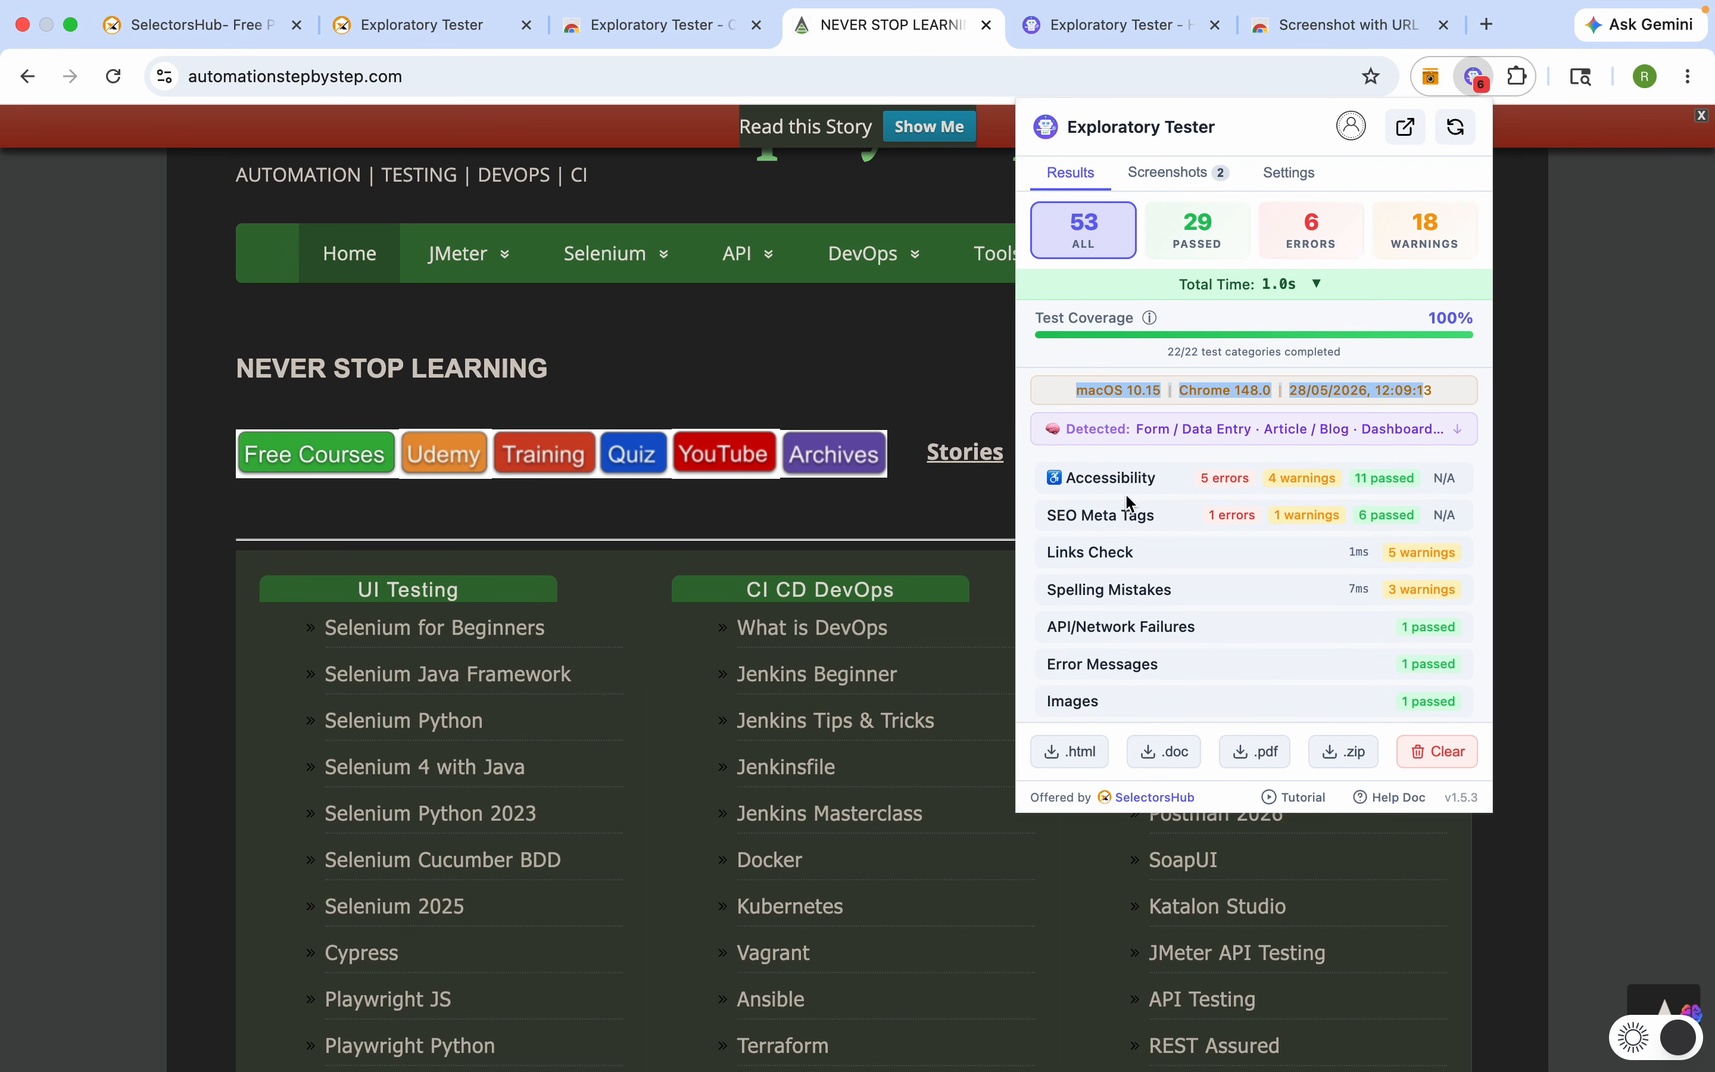
Step: Expand the SEO Meta Tags results and review the individual checks
{"action": "left_click", "coordinate": [1070, 520]}
{"action": "scroll", "coordinate": [1144, 599], "scroll_direction": "down", "scroll_amount": 6}
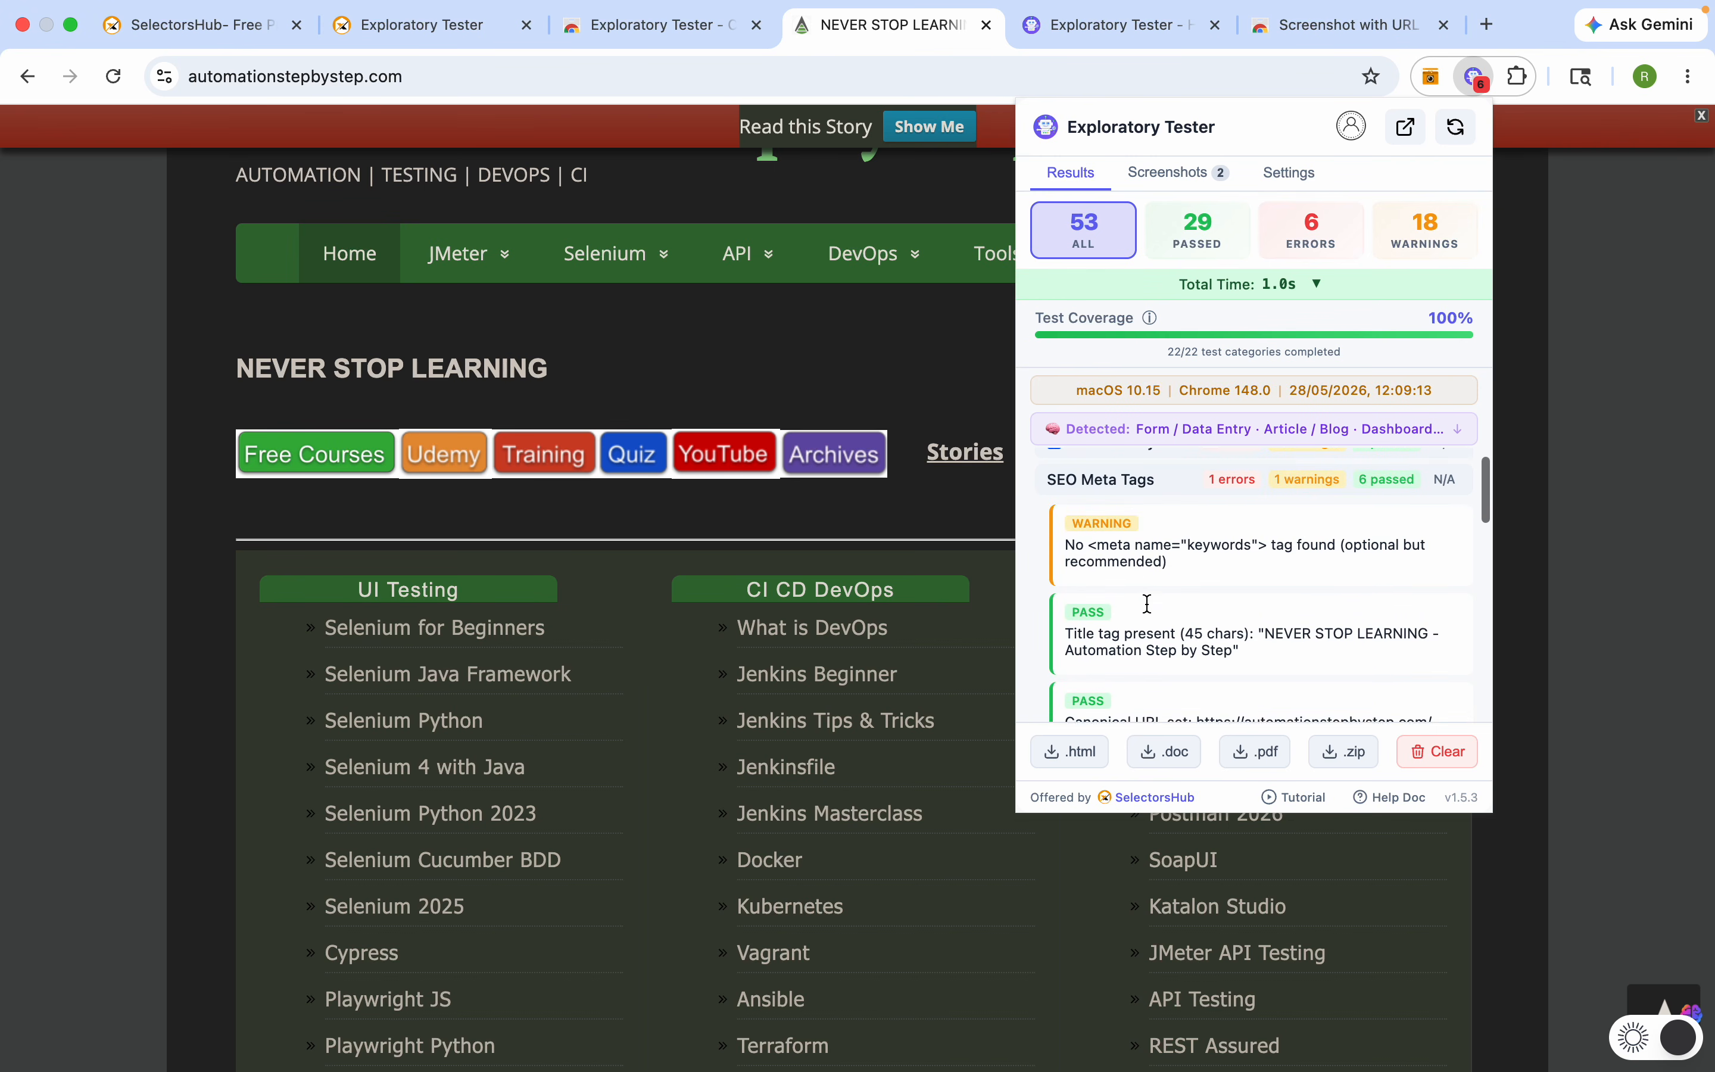
{"action": "scroll", "coordinate": [1148, 611], "scroll_direction": "down", "scroll_amount": 4}
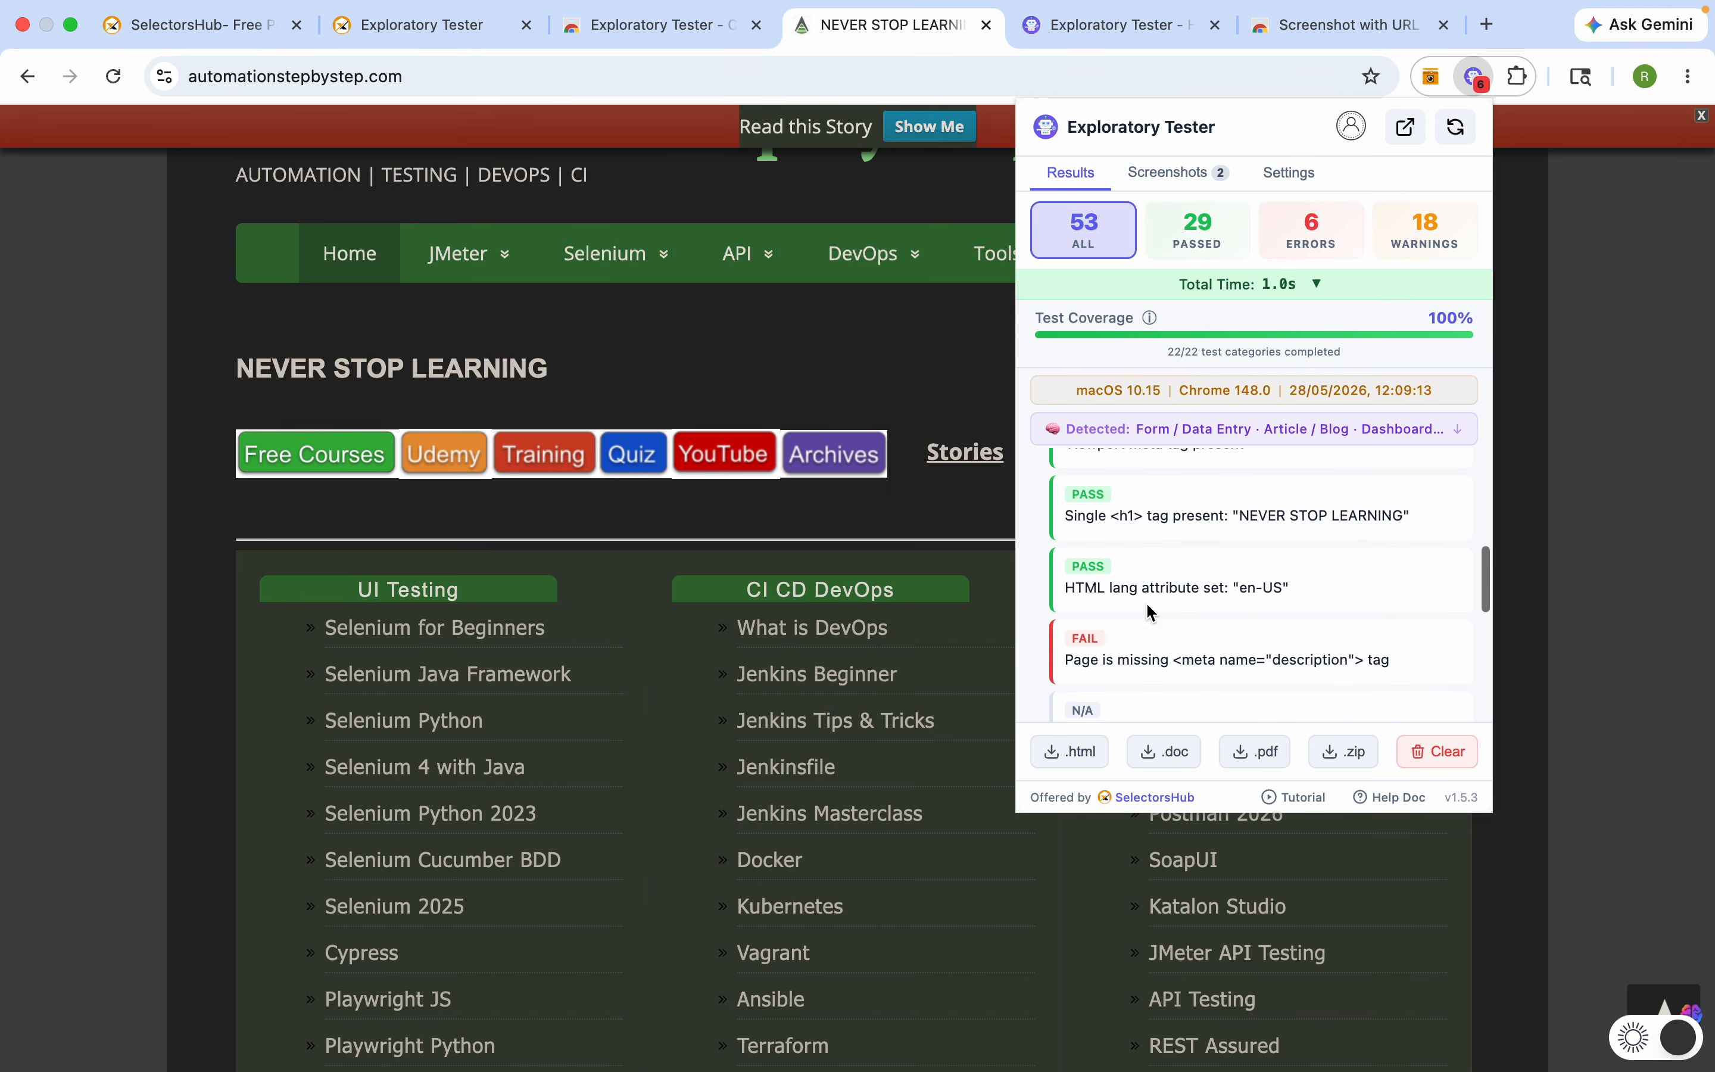
Step: Go to the Accessibility results and locate the table flagged for a missing caption on the page
{"action": "scroll", "coordinate": [1134, 602], "scroll_direction": "up", "scroll_amount": 7}
{"action": "scroll", "coordinate": [1134, 595], "scroll_direction": "up", "scroll_amount": 5}
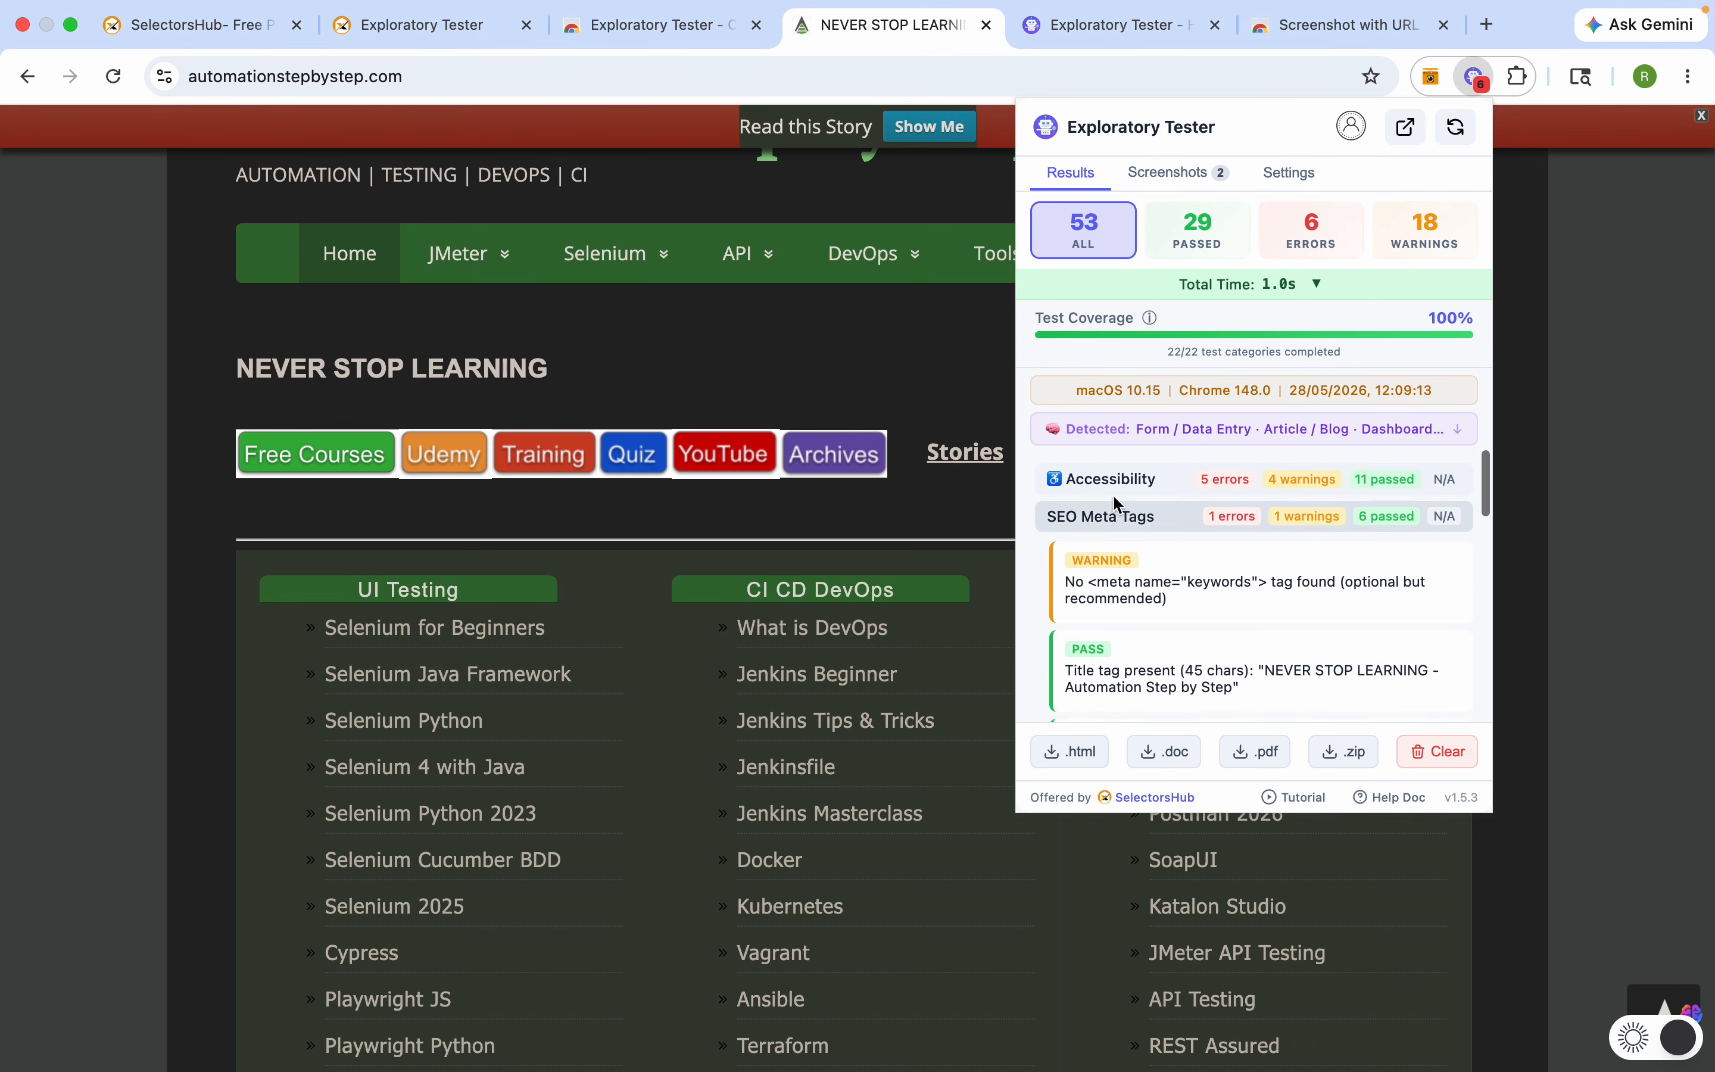
{"action": "scroll", "coordinate": [1168, 600], "scroll_direction": "down", "scroll_amount": 5}
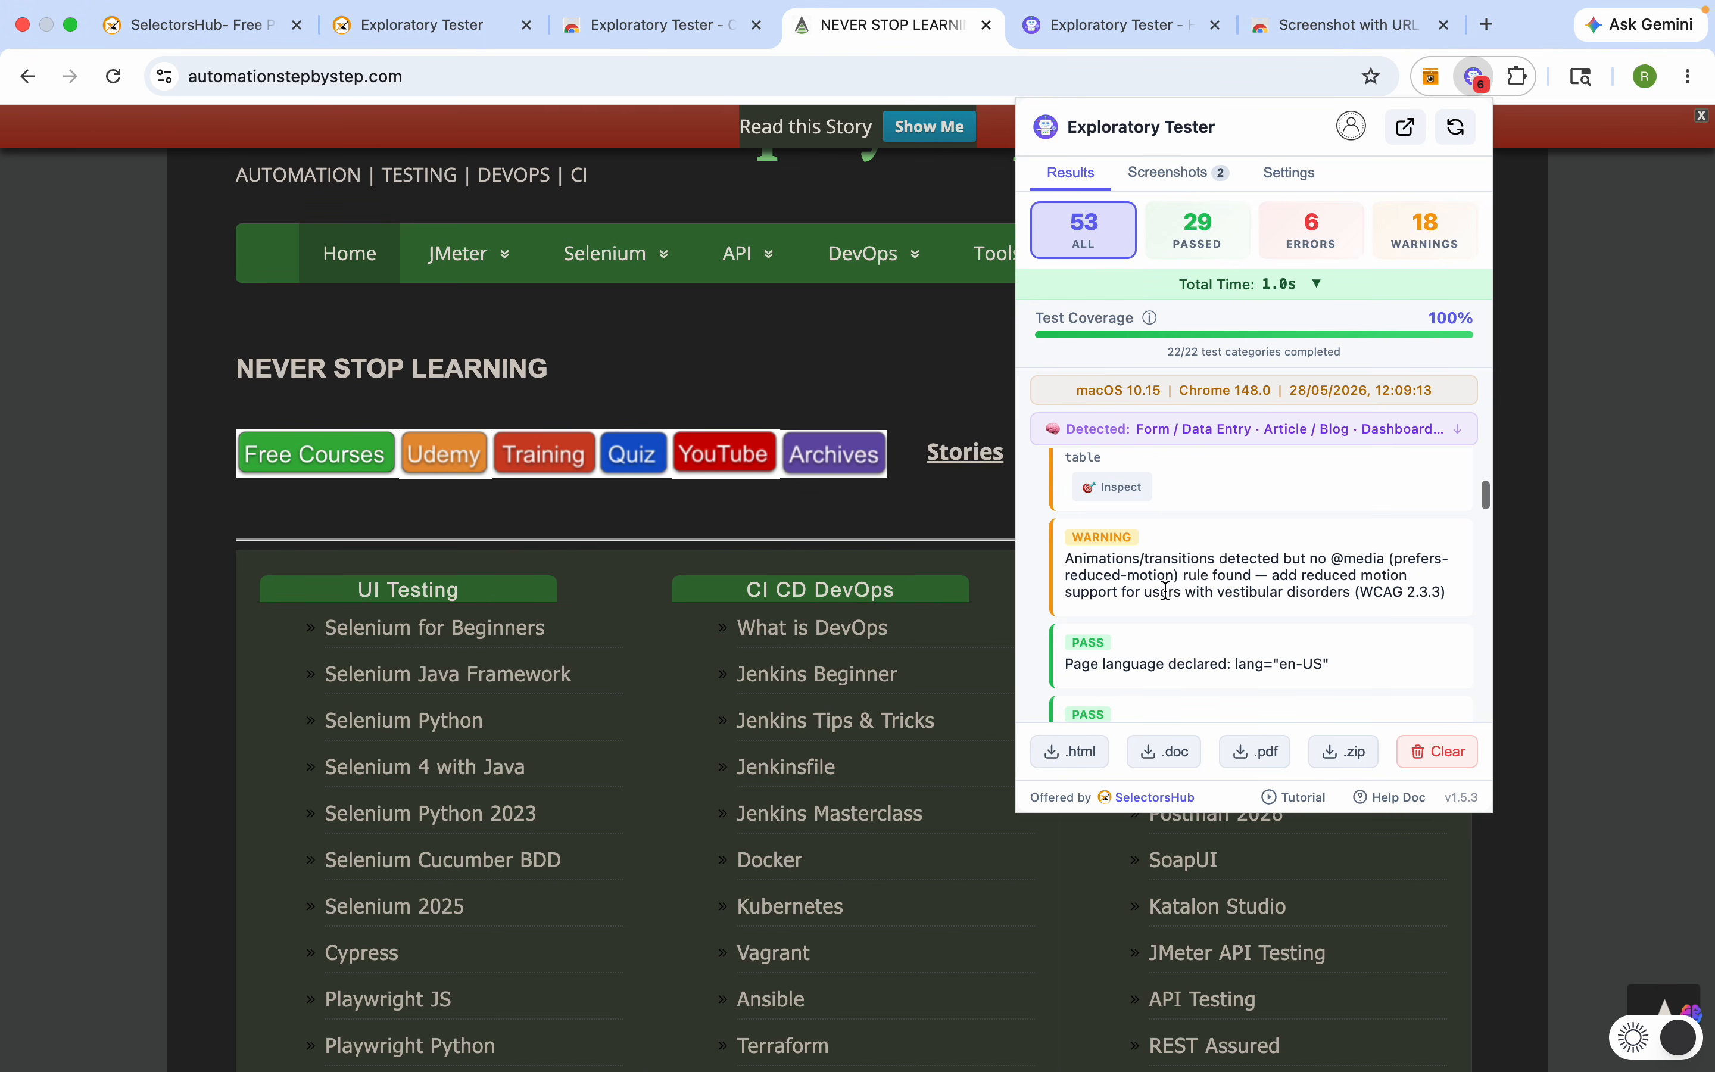
{"action": "left_click", "coordinate": [1127, 489]}
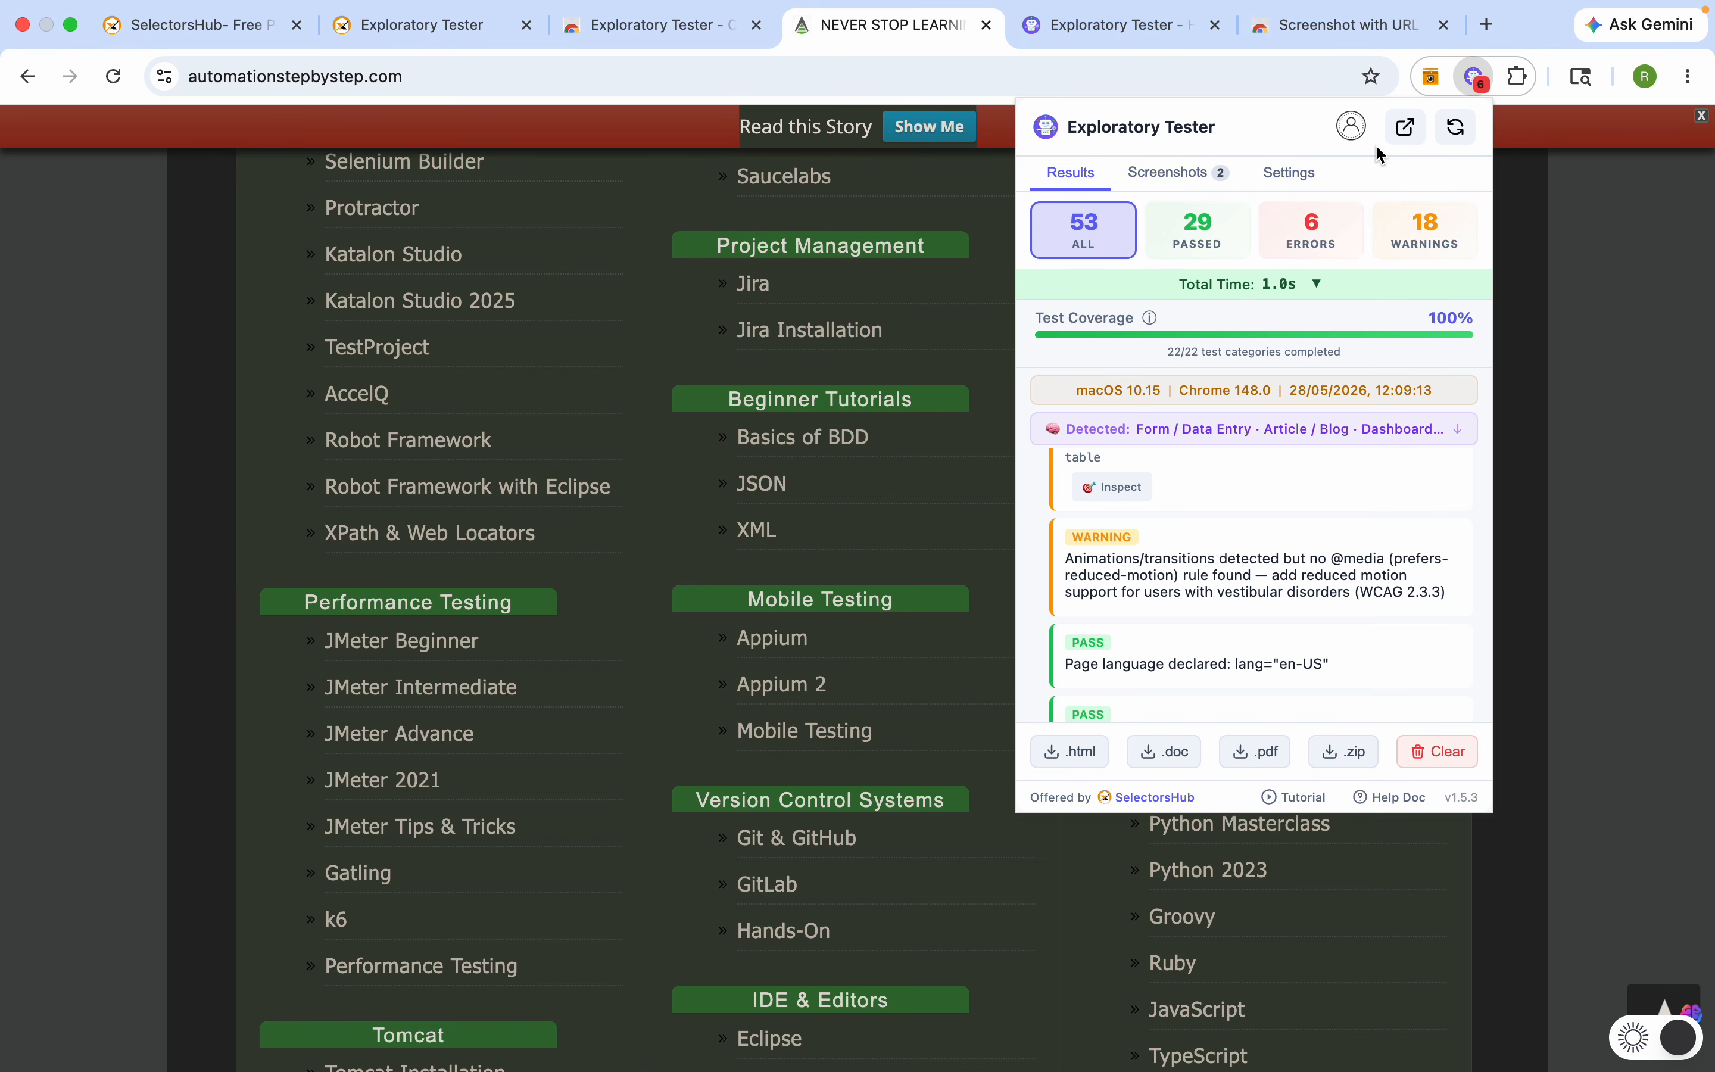
Step: Open Exploratory Tester in its own window, then return to the browser and take it out of full screen
{"action": "left_click", "coordinate": [1408, 130]}
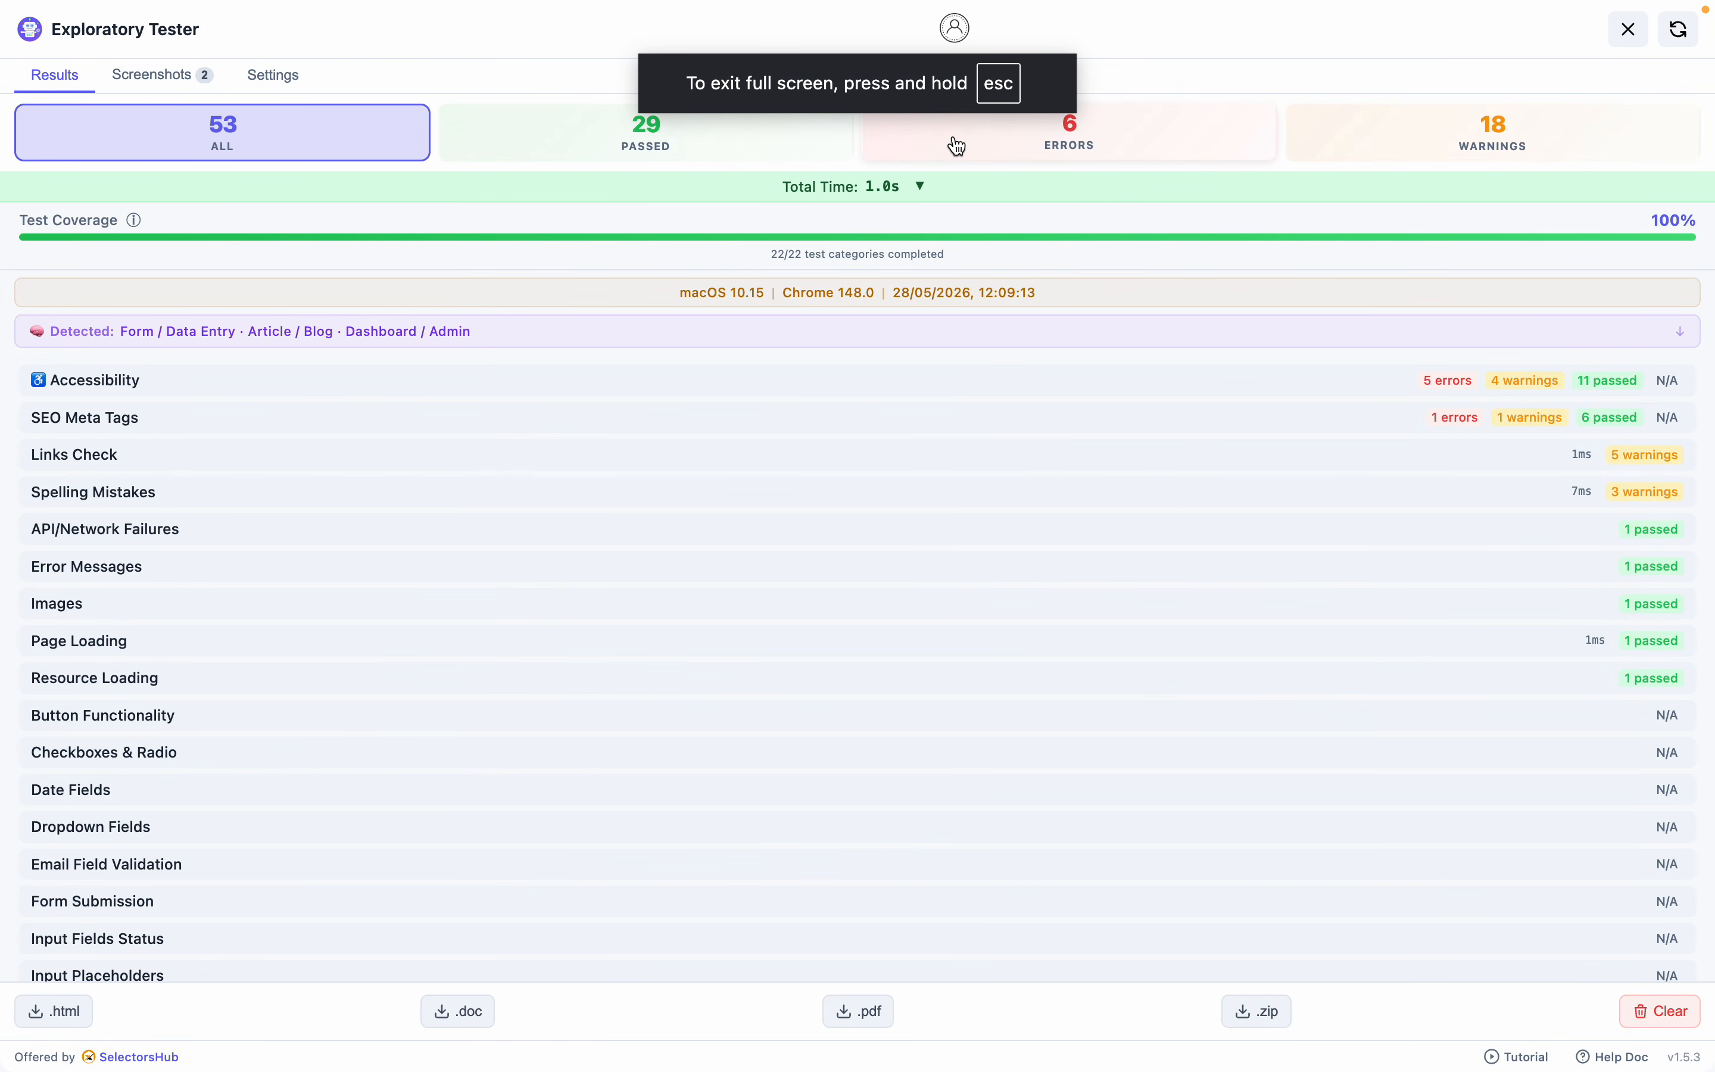
{"action": "key", "text": "ctrl+Left"}
{"action": "mouse_move", "coordinate": [758, 7]}
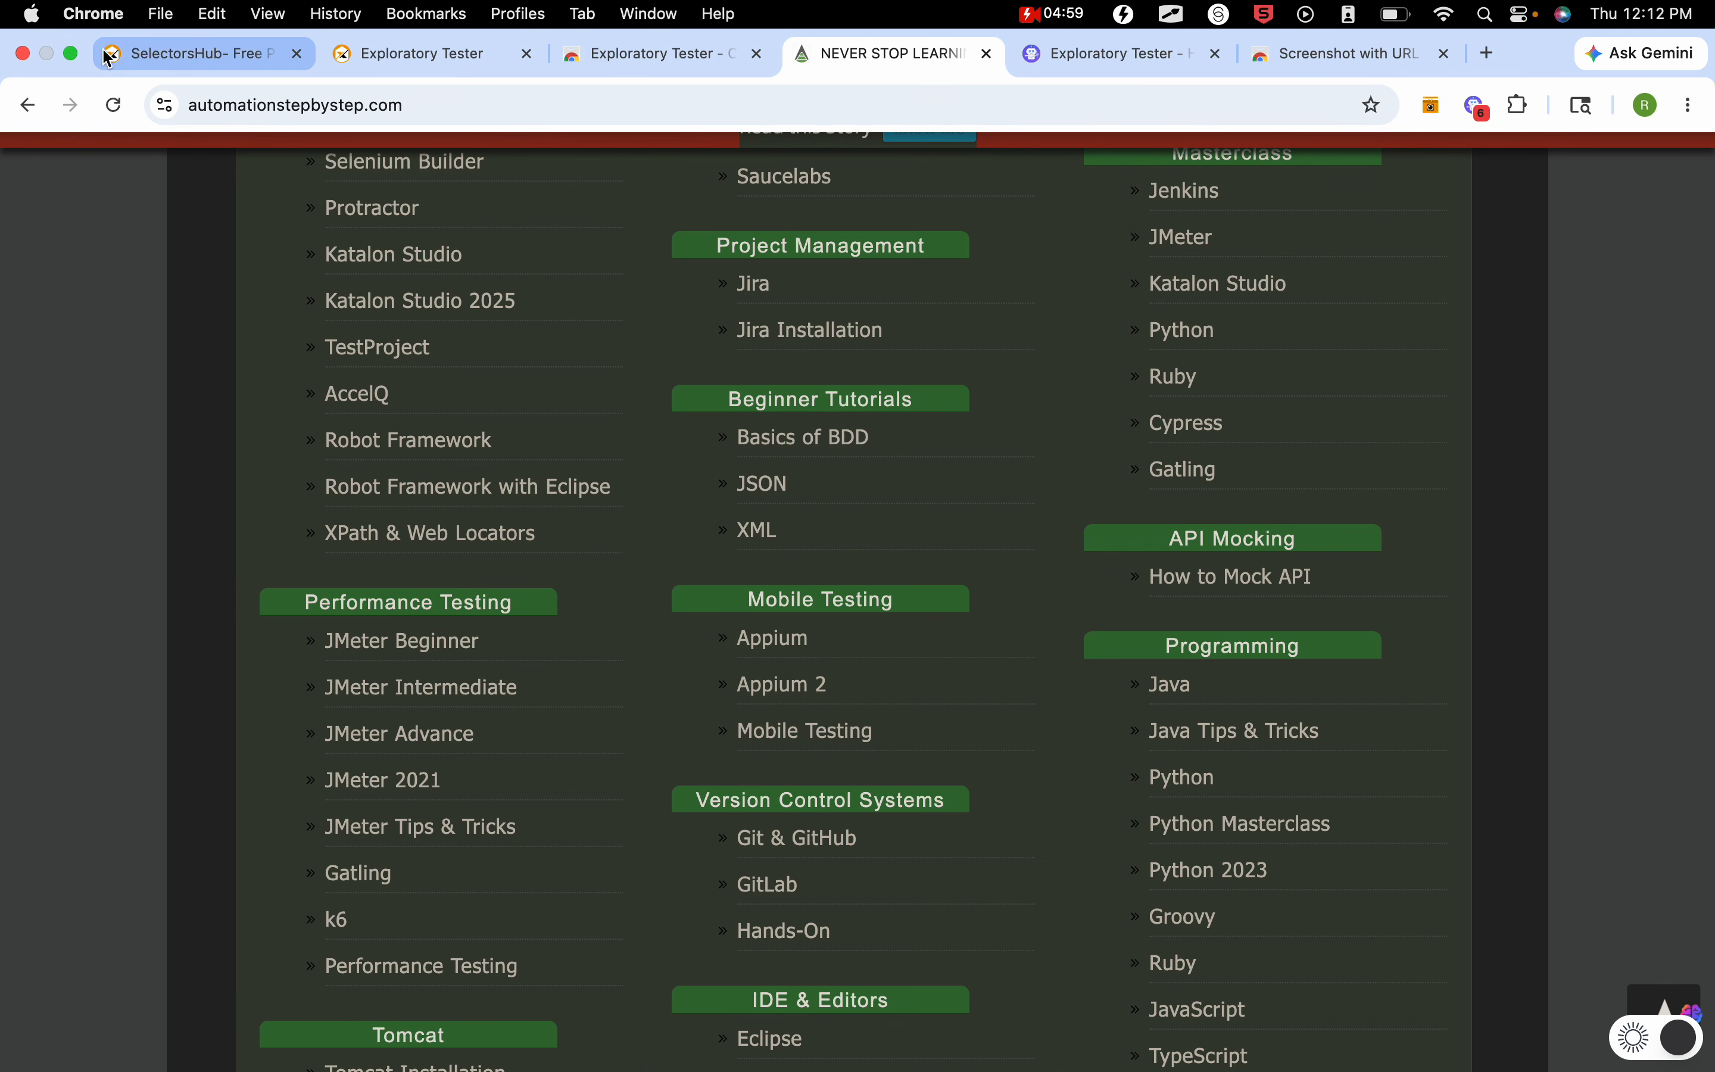
{"action": "left_click", "coordinate": [71, 54]}
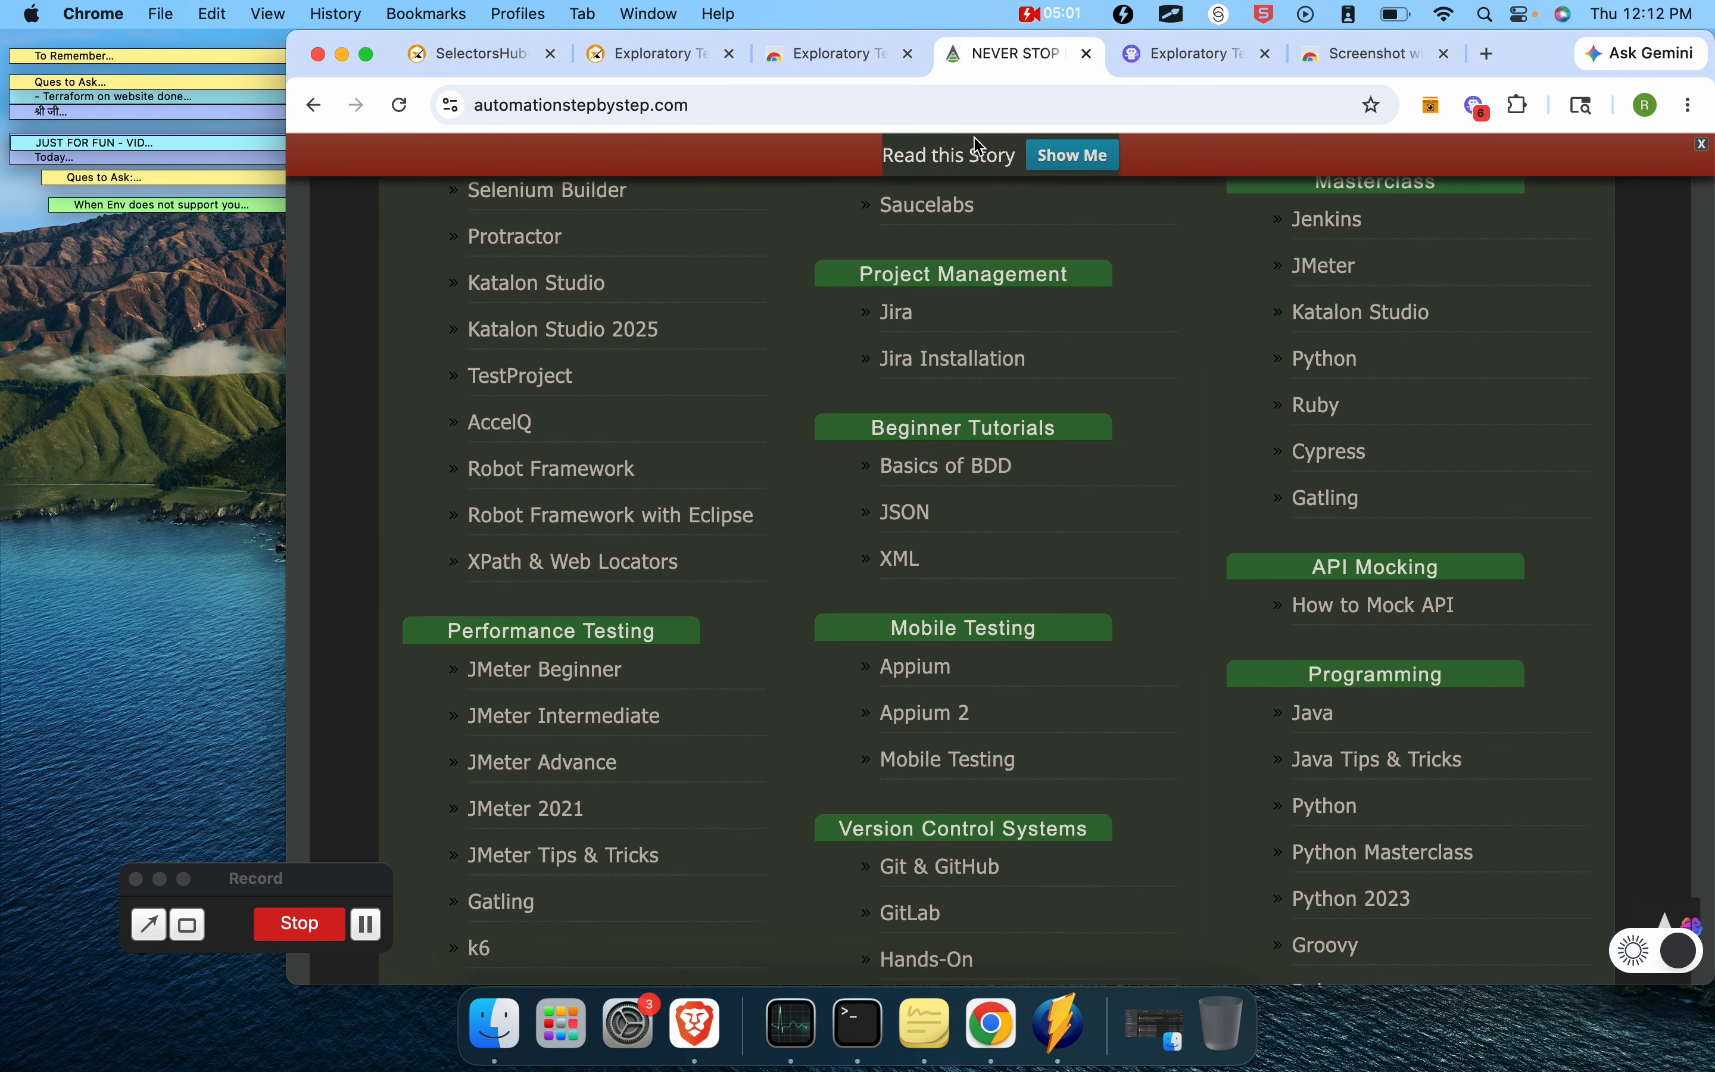
Step: Open Exploratory Tester as a separate window again and arrange it side by side with the browser window
{"action": "left_click_drag", "start_coordinate": [1546, 57], "coordinate": [1295, 75]}
{"action": "left_click", "coordinate": [1224, 128]}
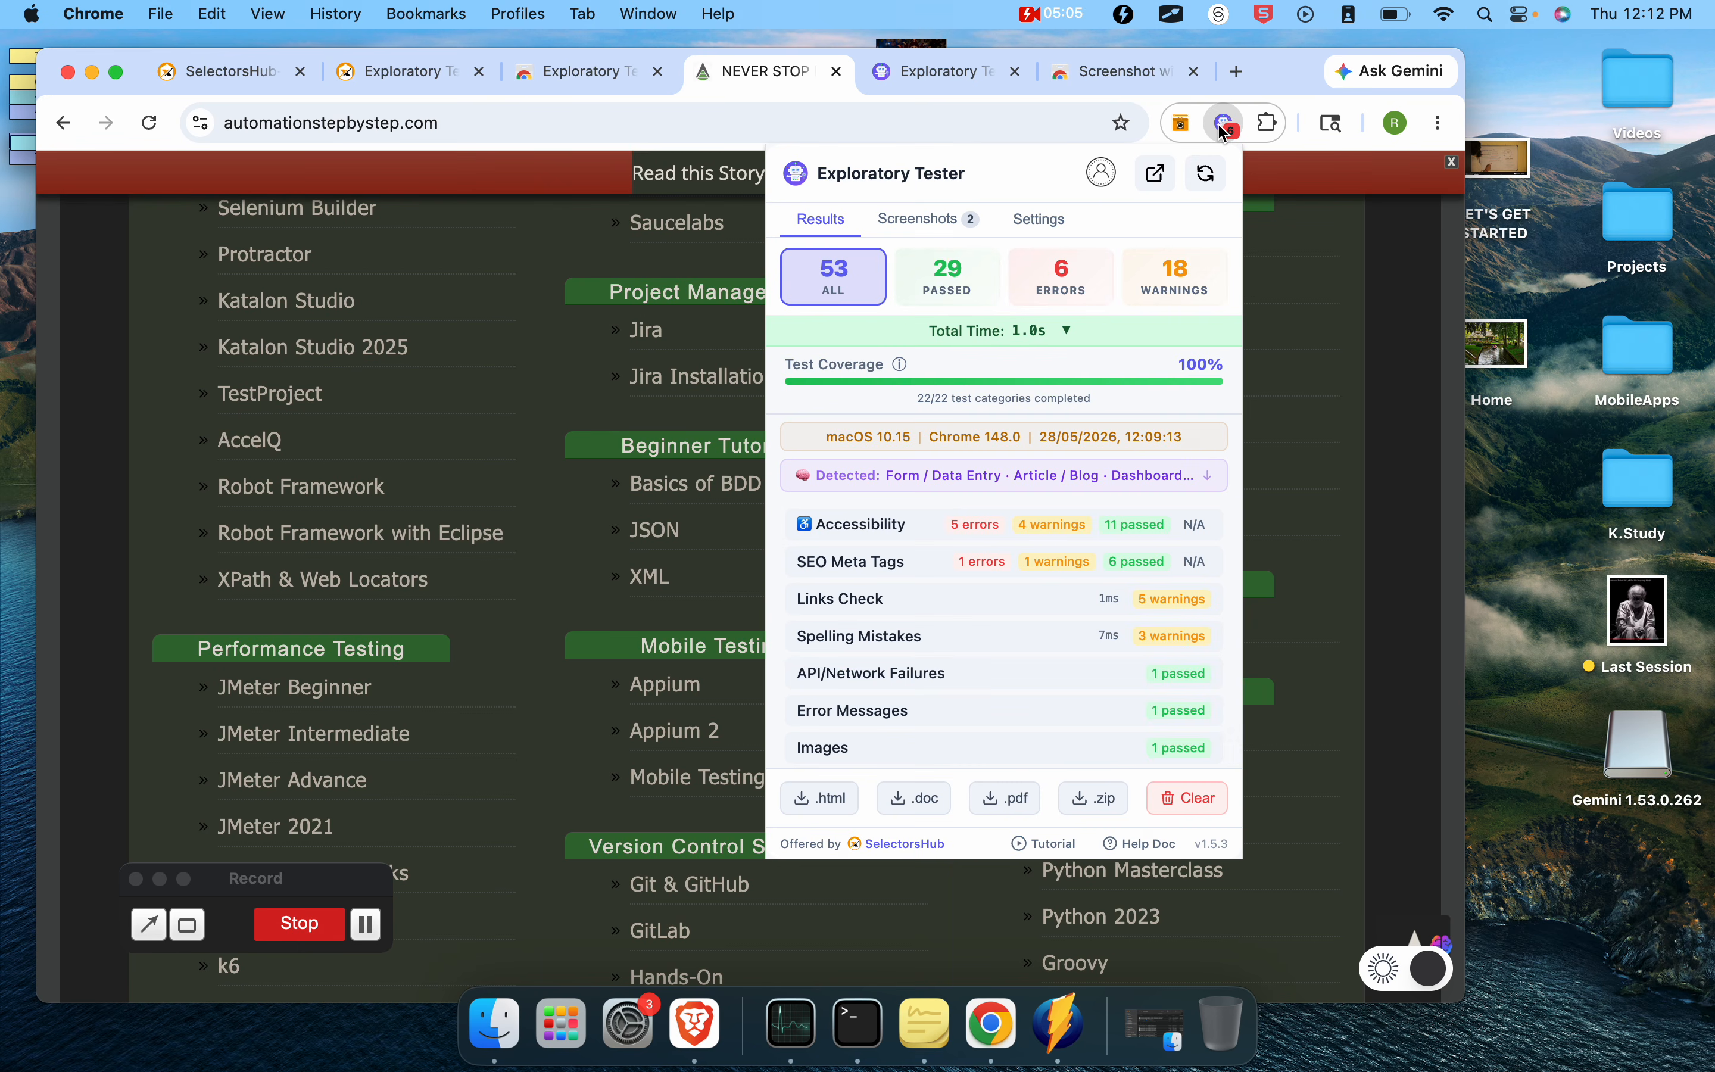
{"action": "left_click", "coordinate": [1156, 174]}
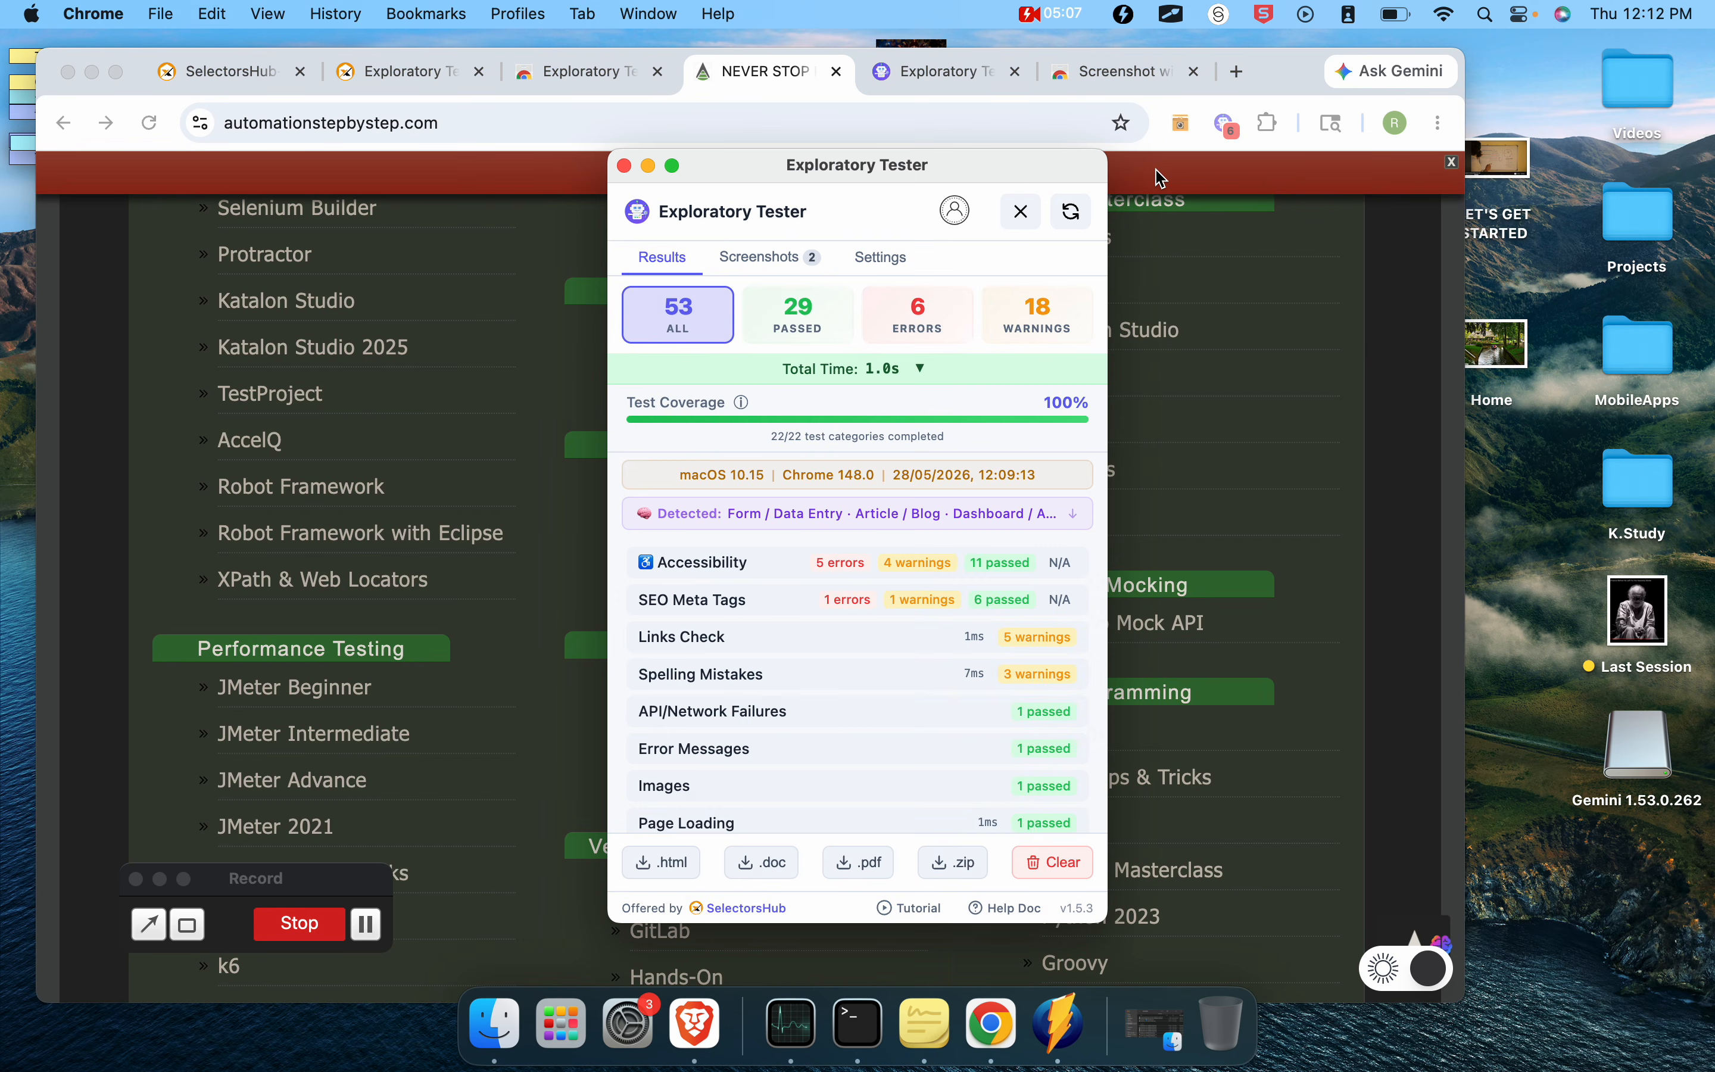
{"action": "left_click_drag", "start_coordinate": [957, 164], "coordinate": [335, 178]}
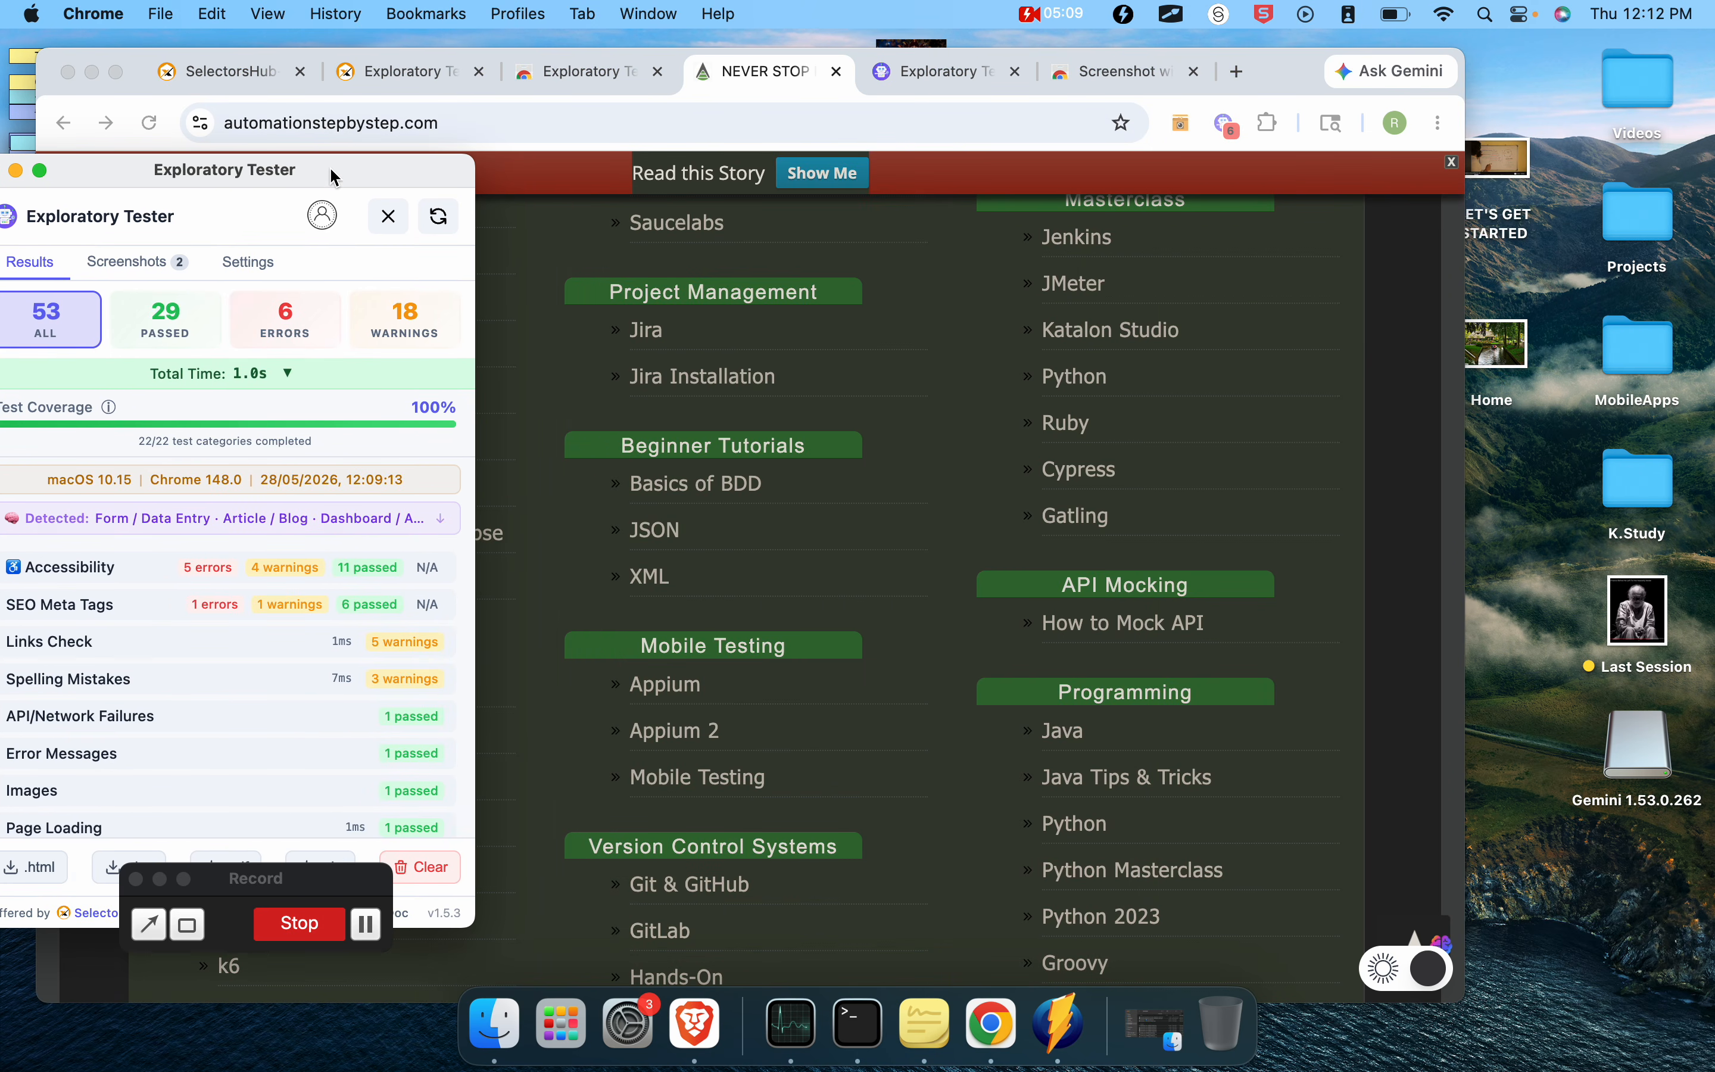
{"action": "left_click", "coordinate": [779, 78]}
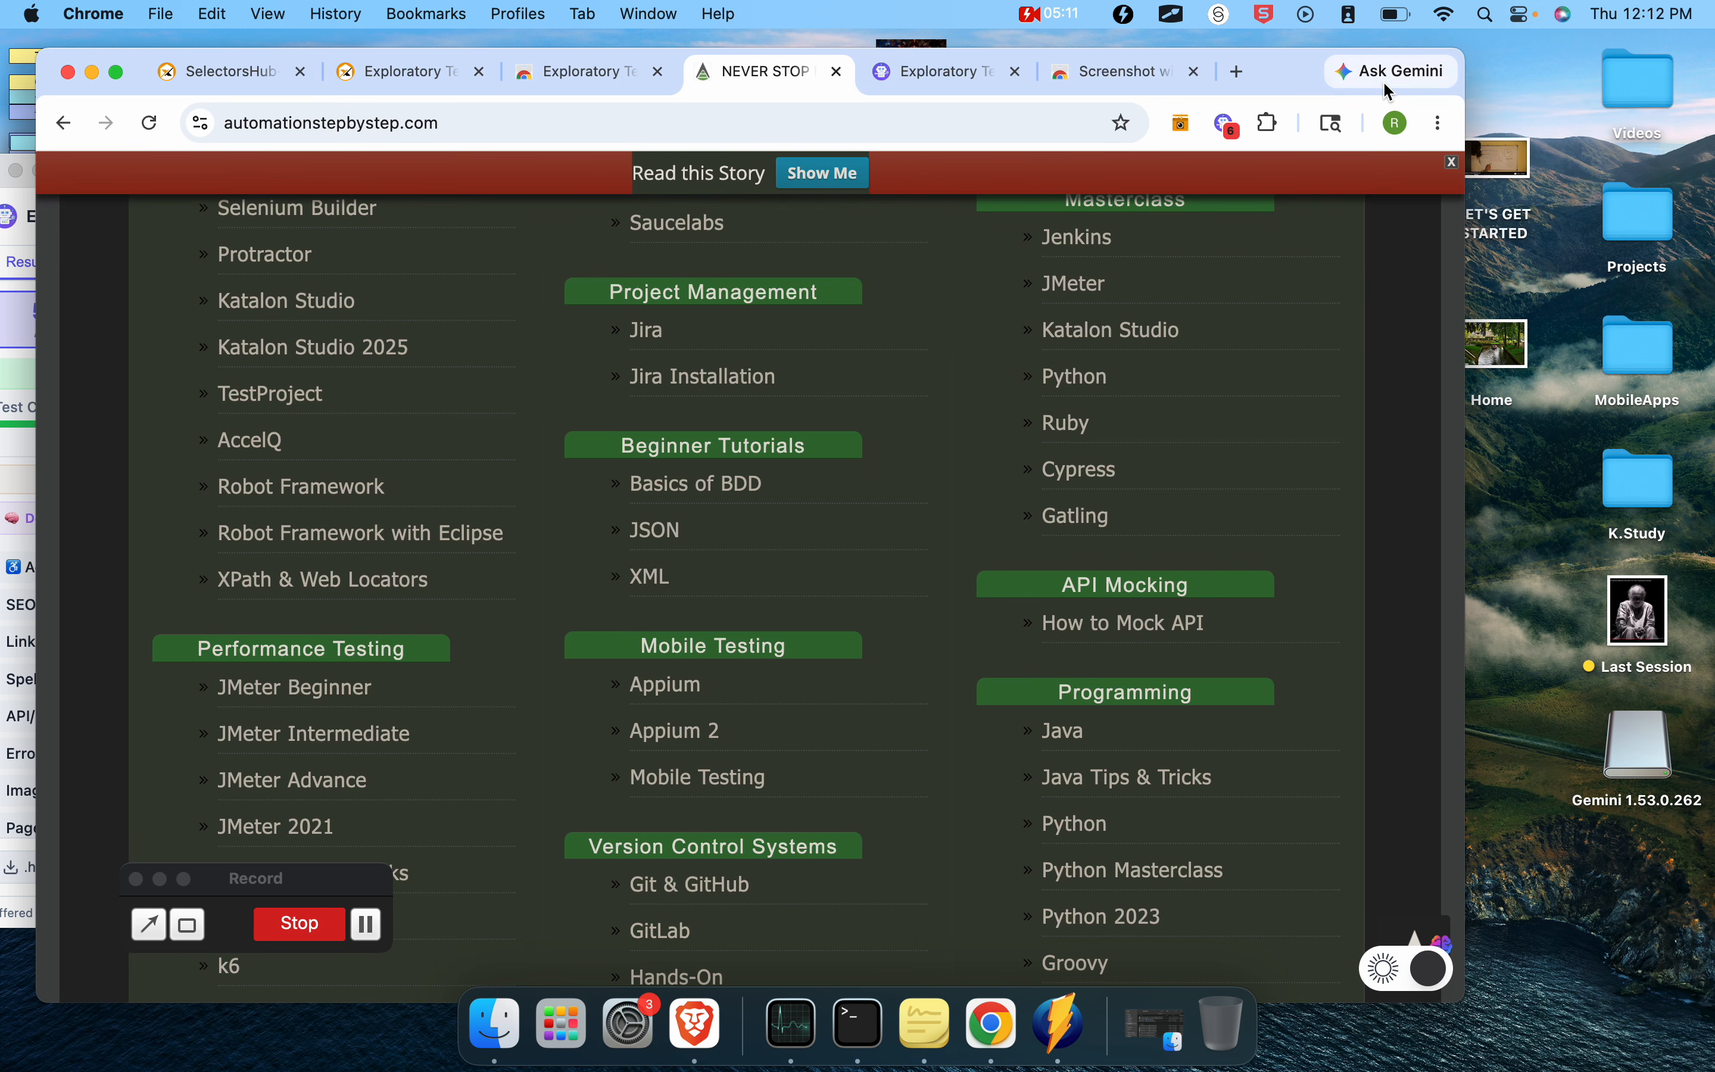
{"action": "left_click_drag", "start_coordinate": [1274, 74], "coordinate": [1701, 78]}
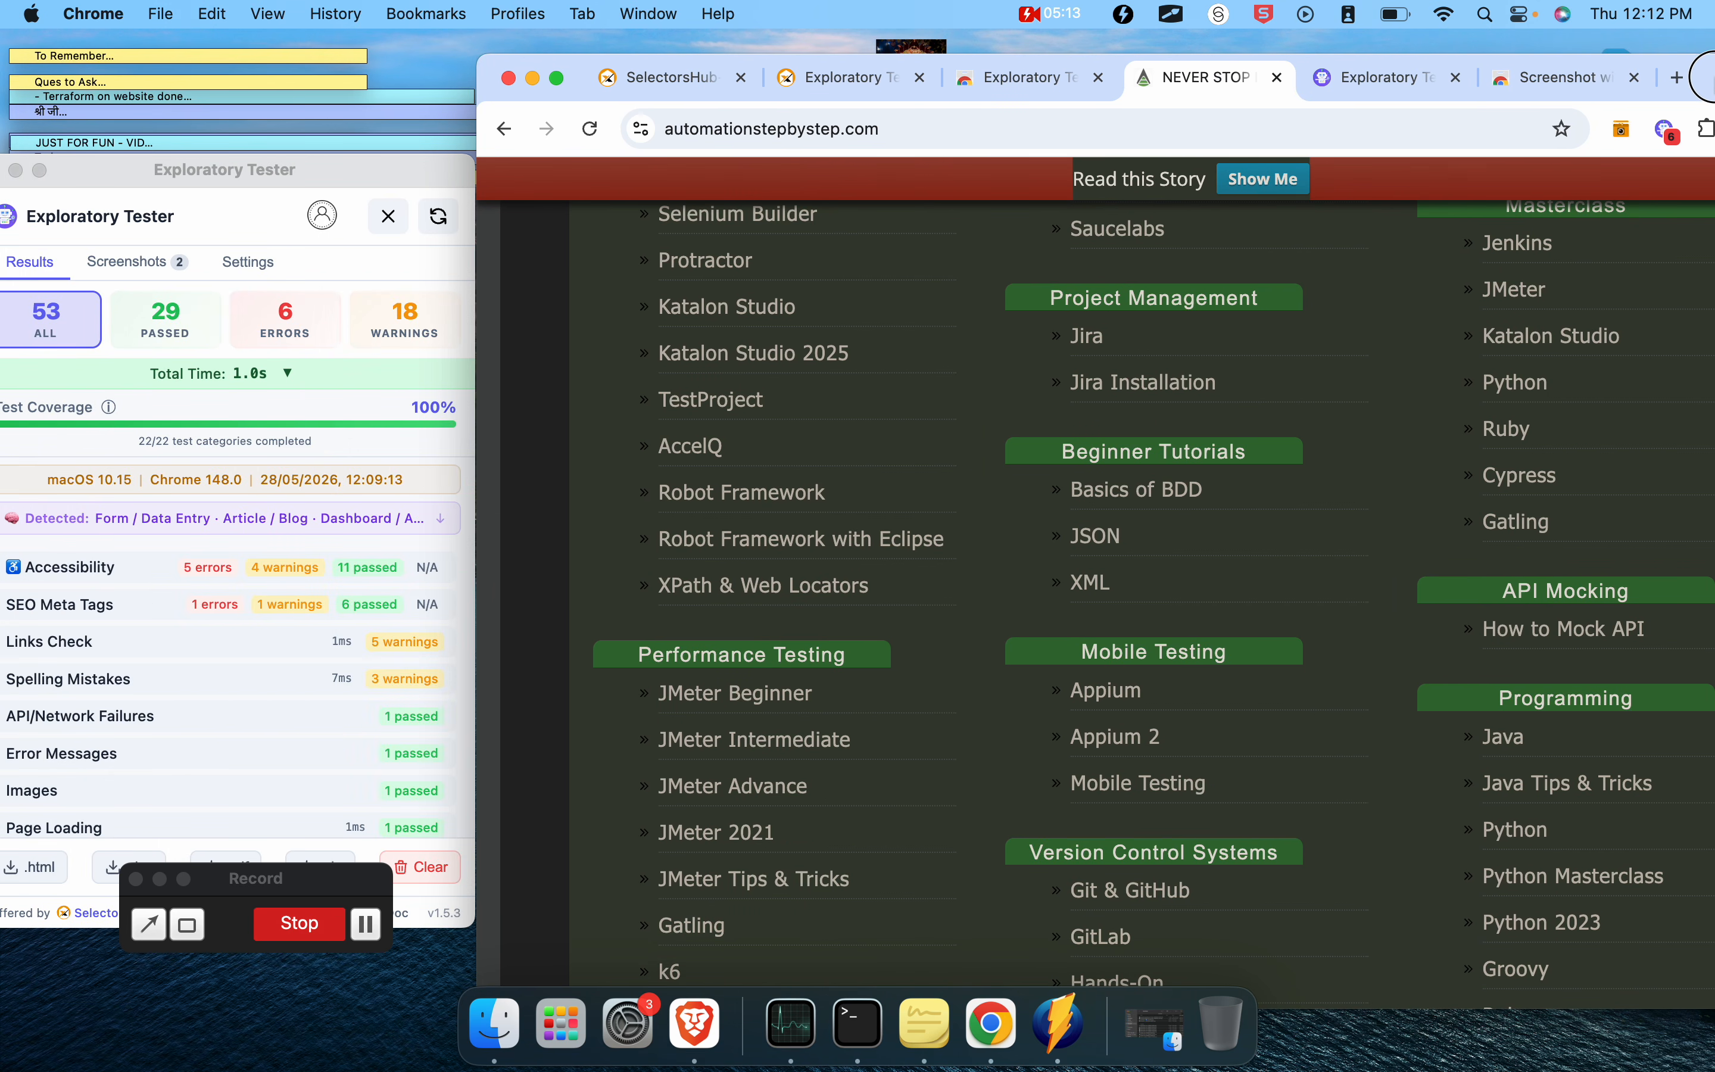
{"action": "left_click_drag", "start_coordinate": [402, 172], "coordinate": [471, 145]}
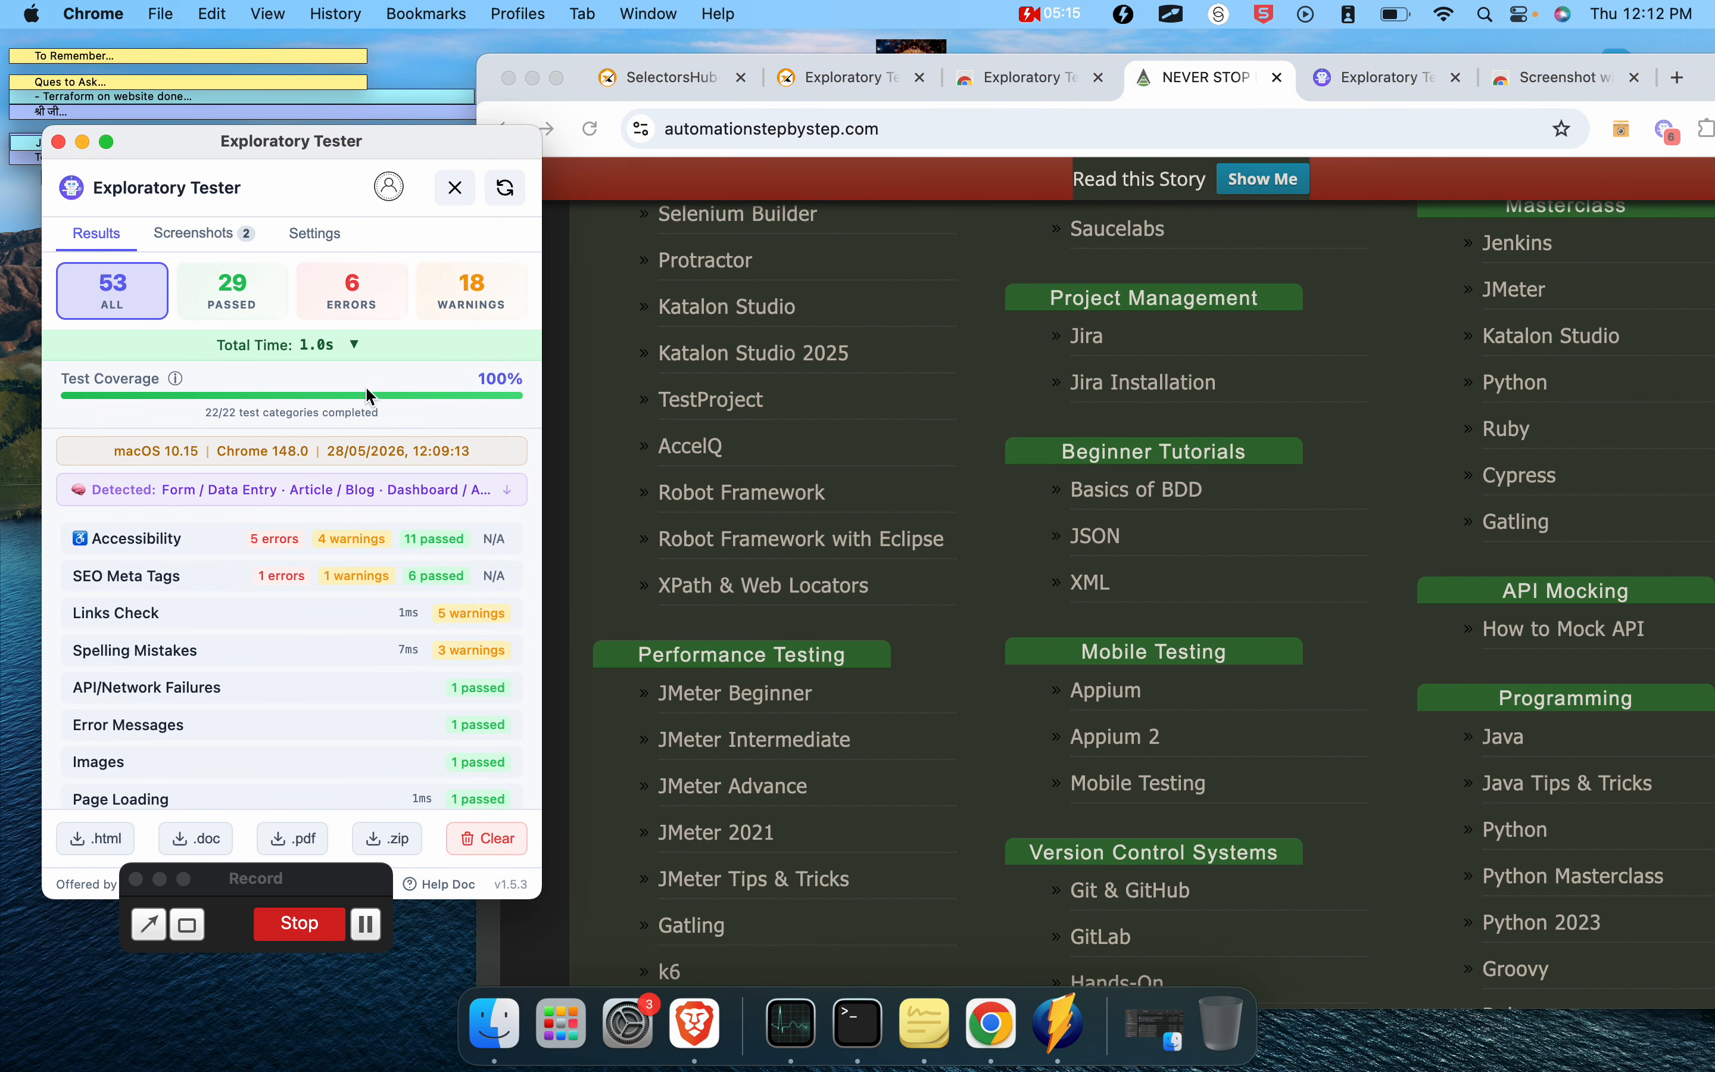
Step: Expand the Accessibility results and locate the table behind the missing caption warning on the page
{"action": "left_click", "coordinate": [146, 538]}
{"action": "scroll", "coordinate": [211, 656], "scroll_direction": "down", "scroll_amount": 3}
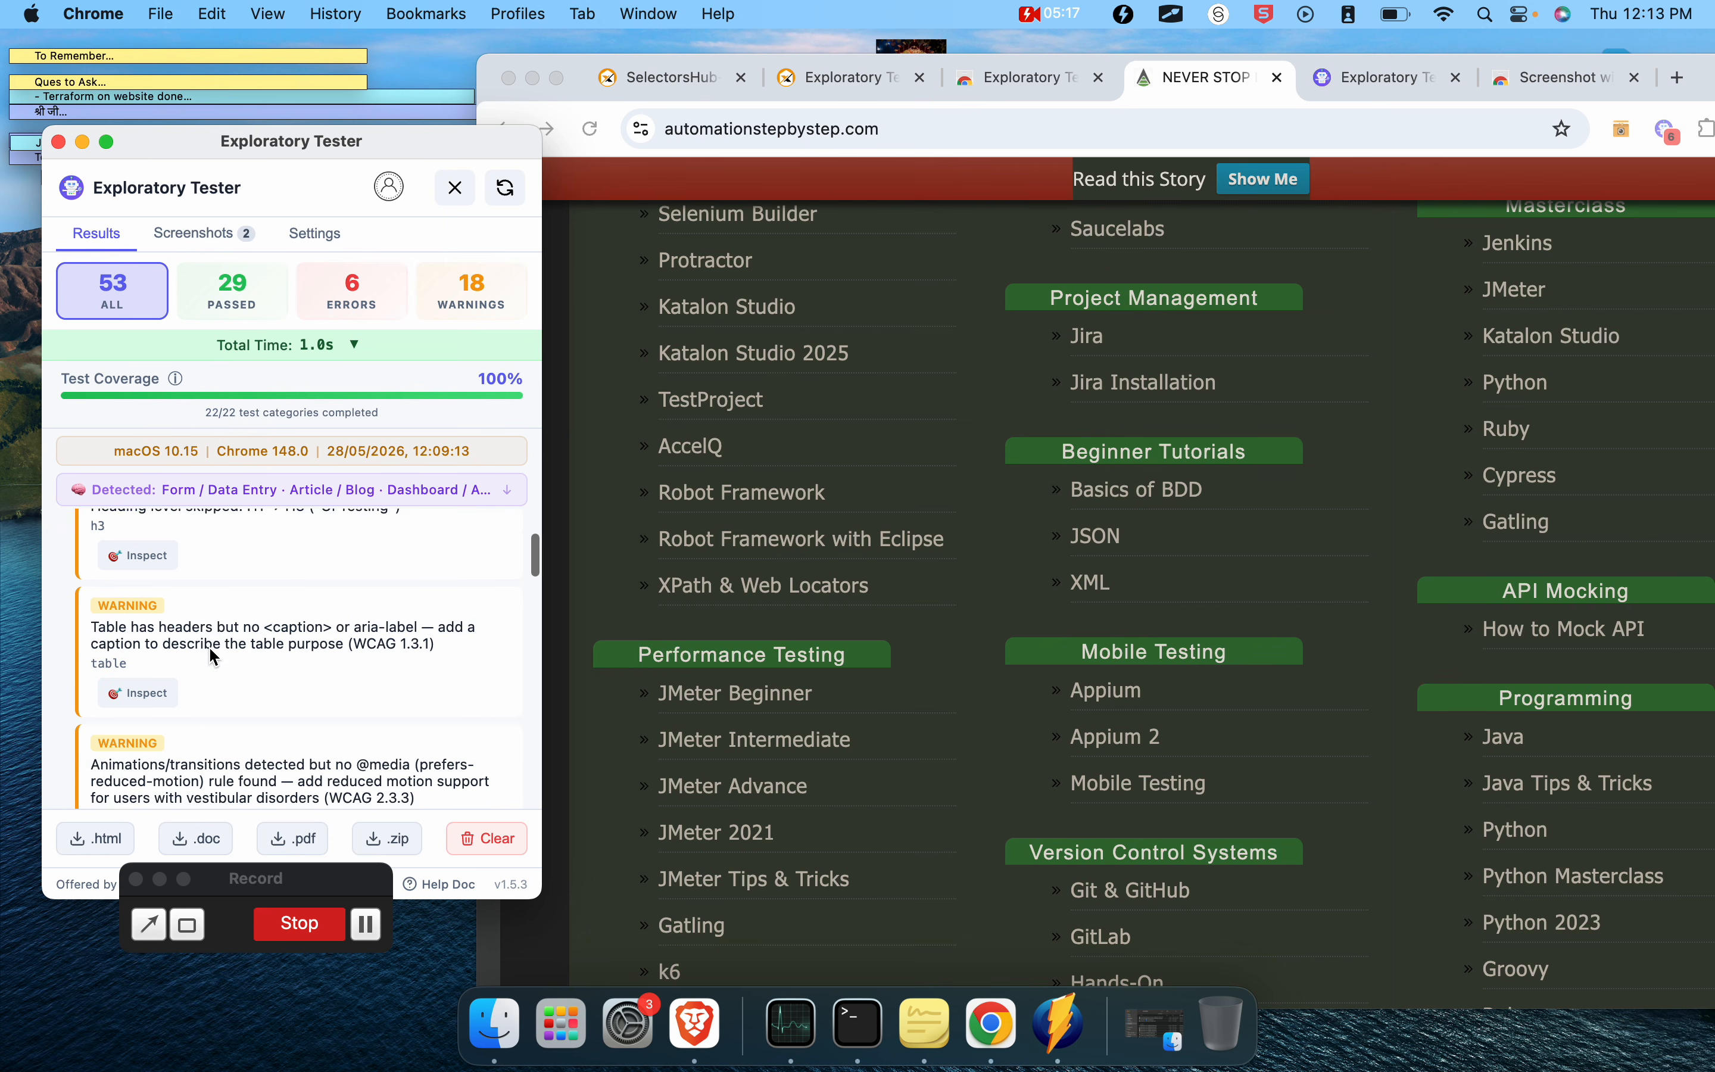
{"action": "scroll", "coordinate": [211, 656], "scroll_direction": "down", "scroll_amount": 2}
{"action": "left_click", "coordinate": [150, 650]}
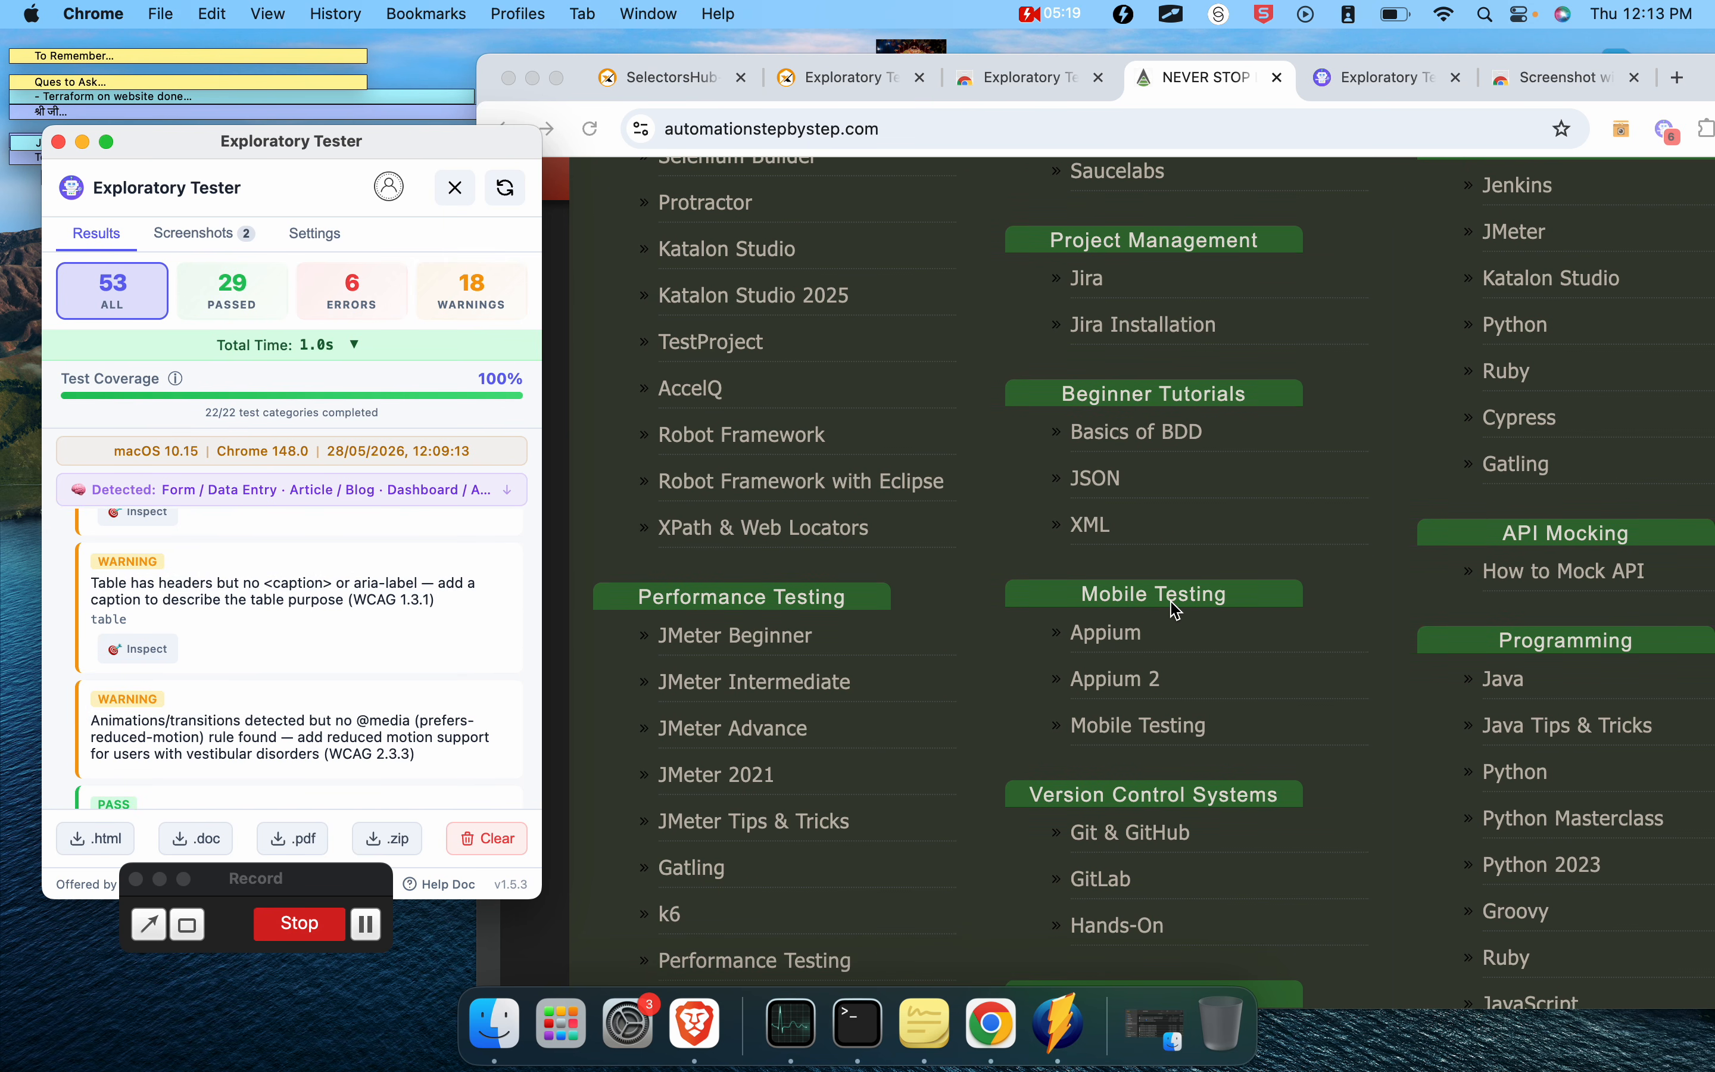
{"action": "scroll", "coordinate": [1177, 608], "scroll_direction": "down", "scroll_amount": 5}
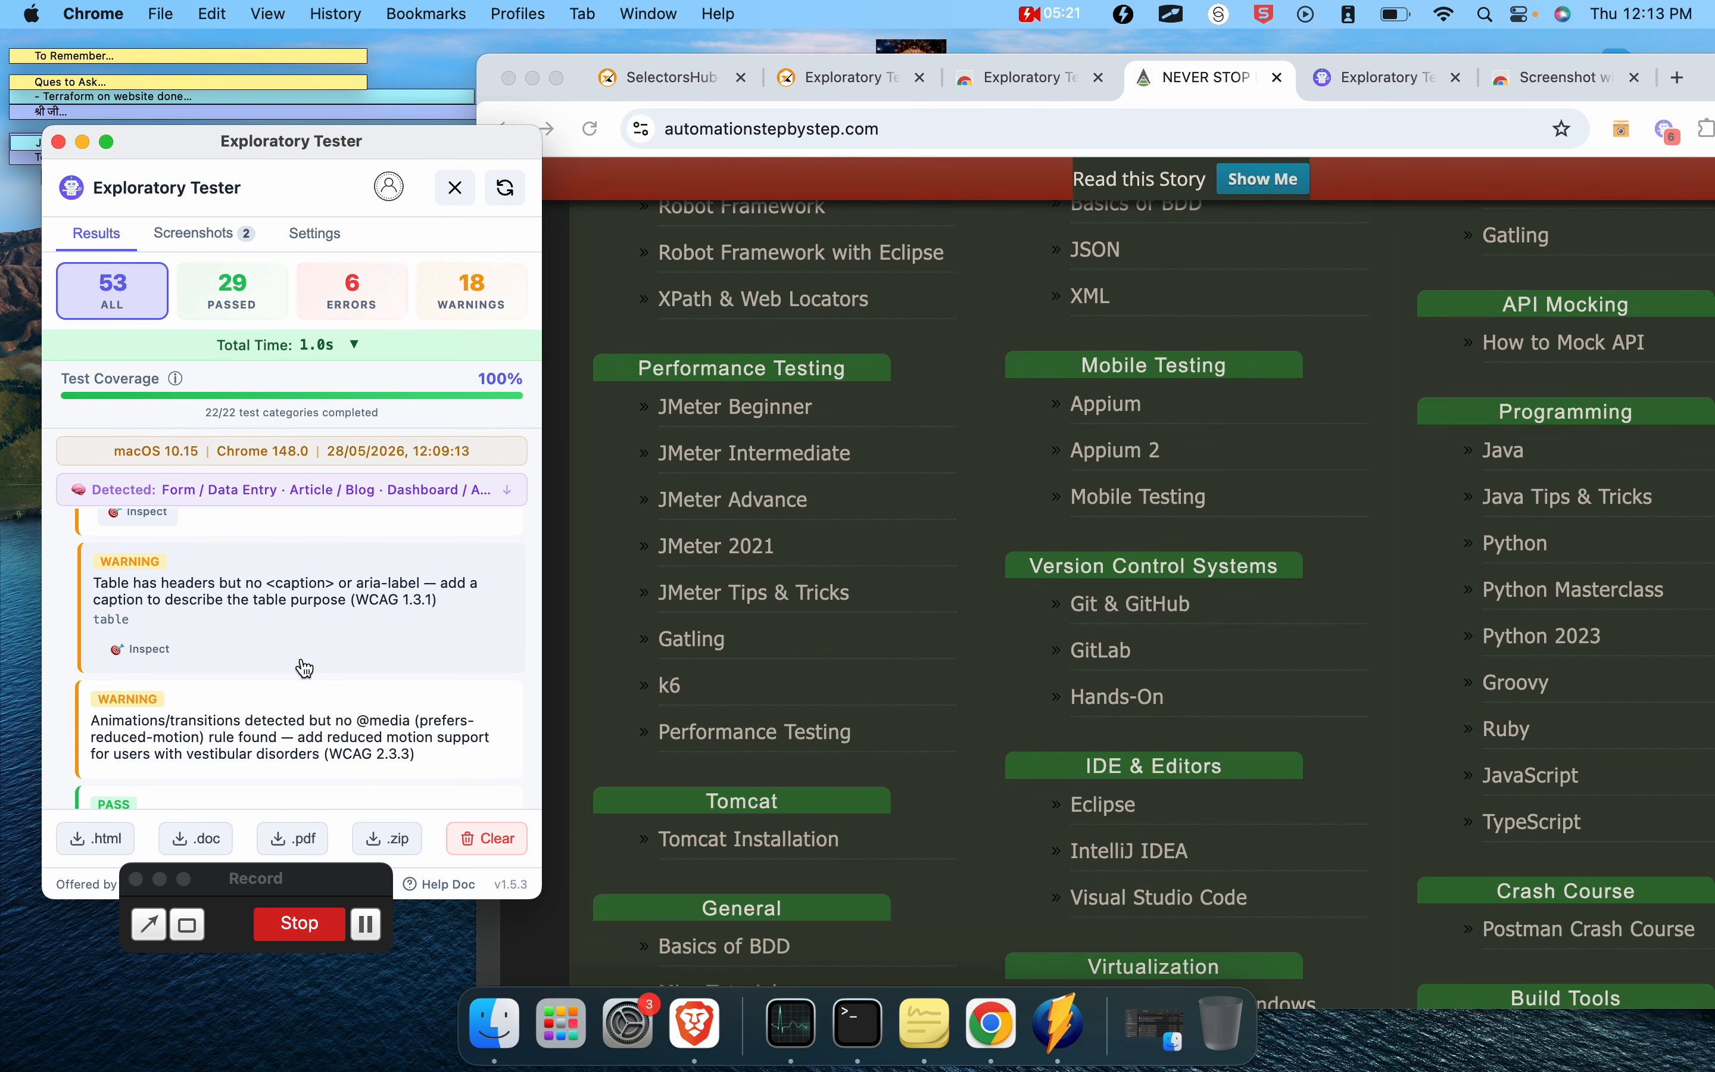
Step: Locate the "UI Testing" heading behind the skipped heading level warning on the page and review the surrounding Accessibility results
{"action": "scroll", "coordinate": [305, 670], "scroll_direction": "up", "scroll_amount": 2}
{"action": "left_click", "coordinate": [124, 610]}
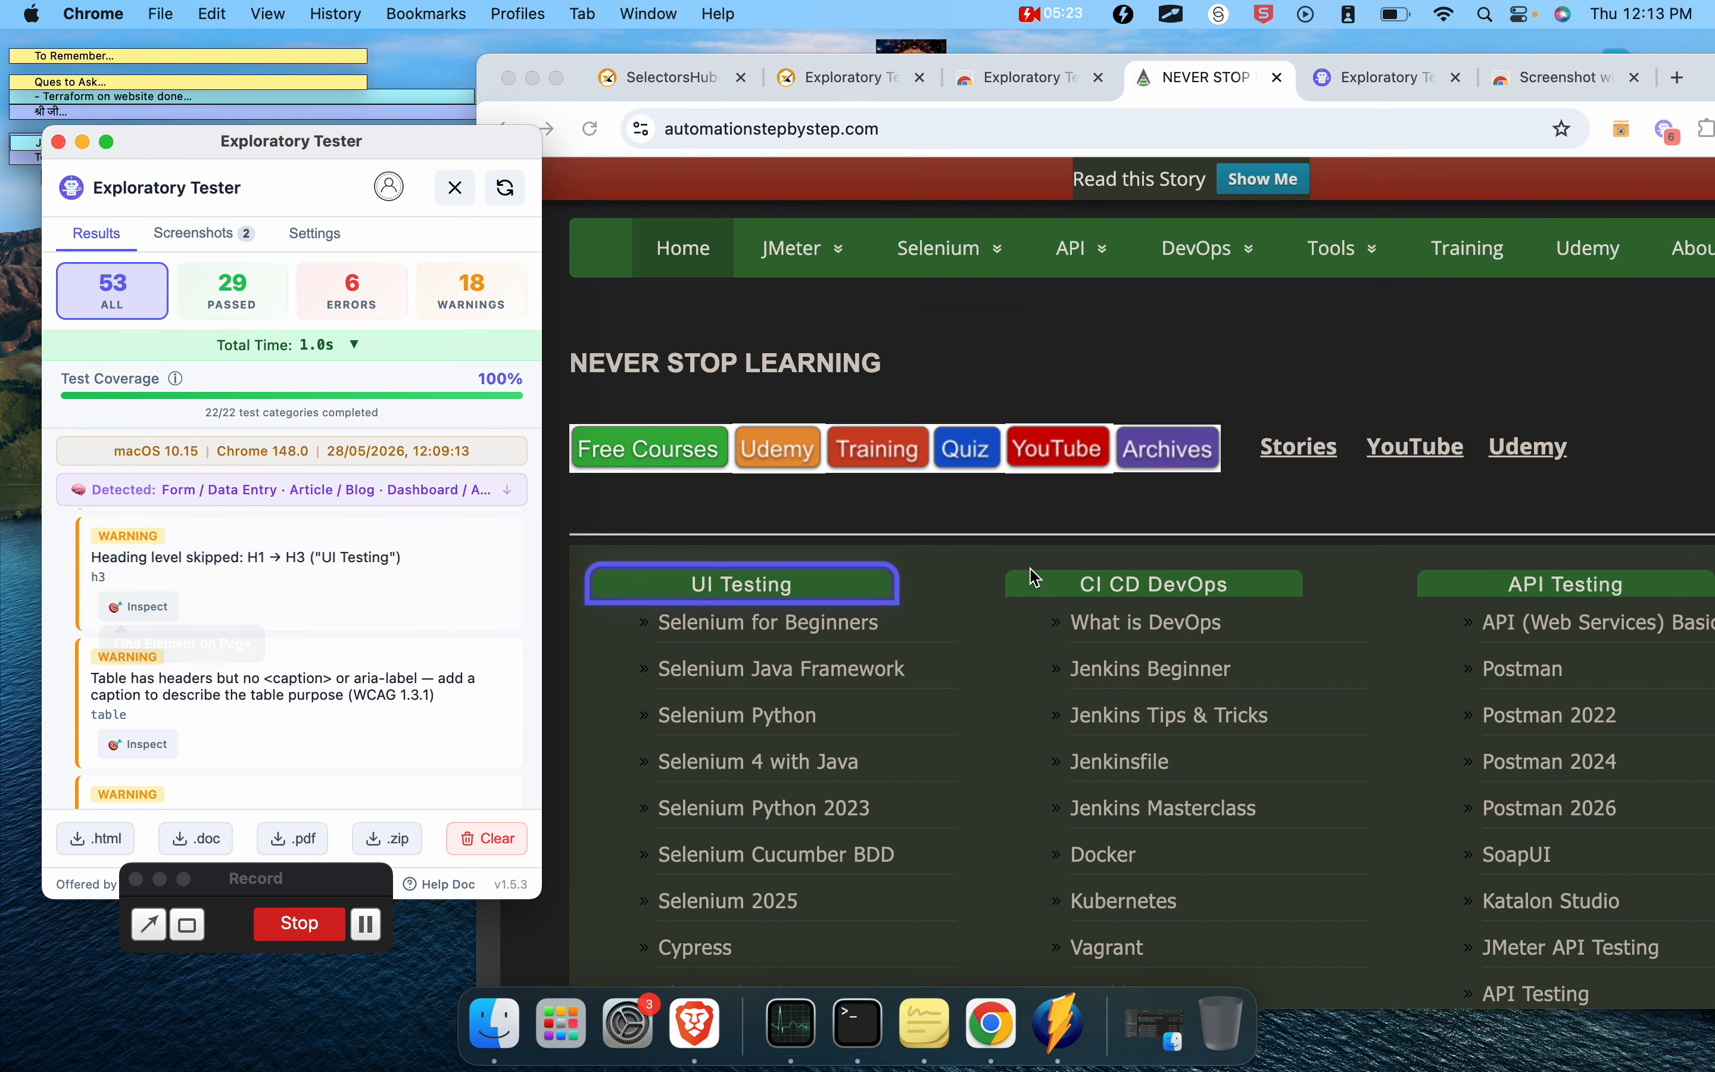
{"action": "scroll", "coordinate": [396, 677], "scroll_direction": "down", "scroll_amount": 5}
{"action": "scroll", "coordinate": [393, 670], "scroll_direction": "up", "scroll_amount": 6}
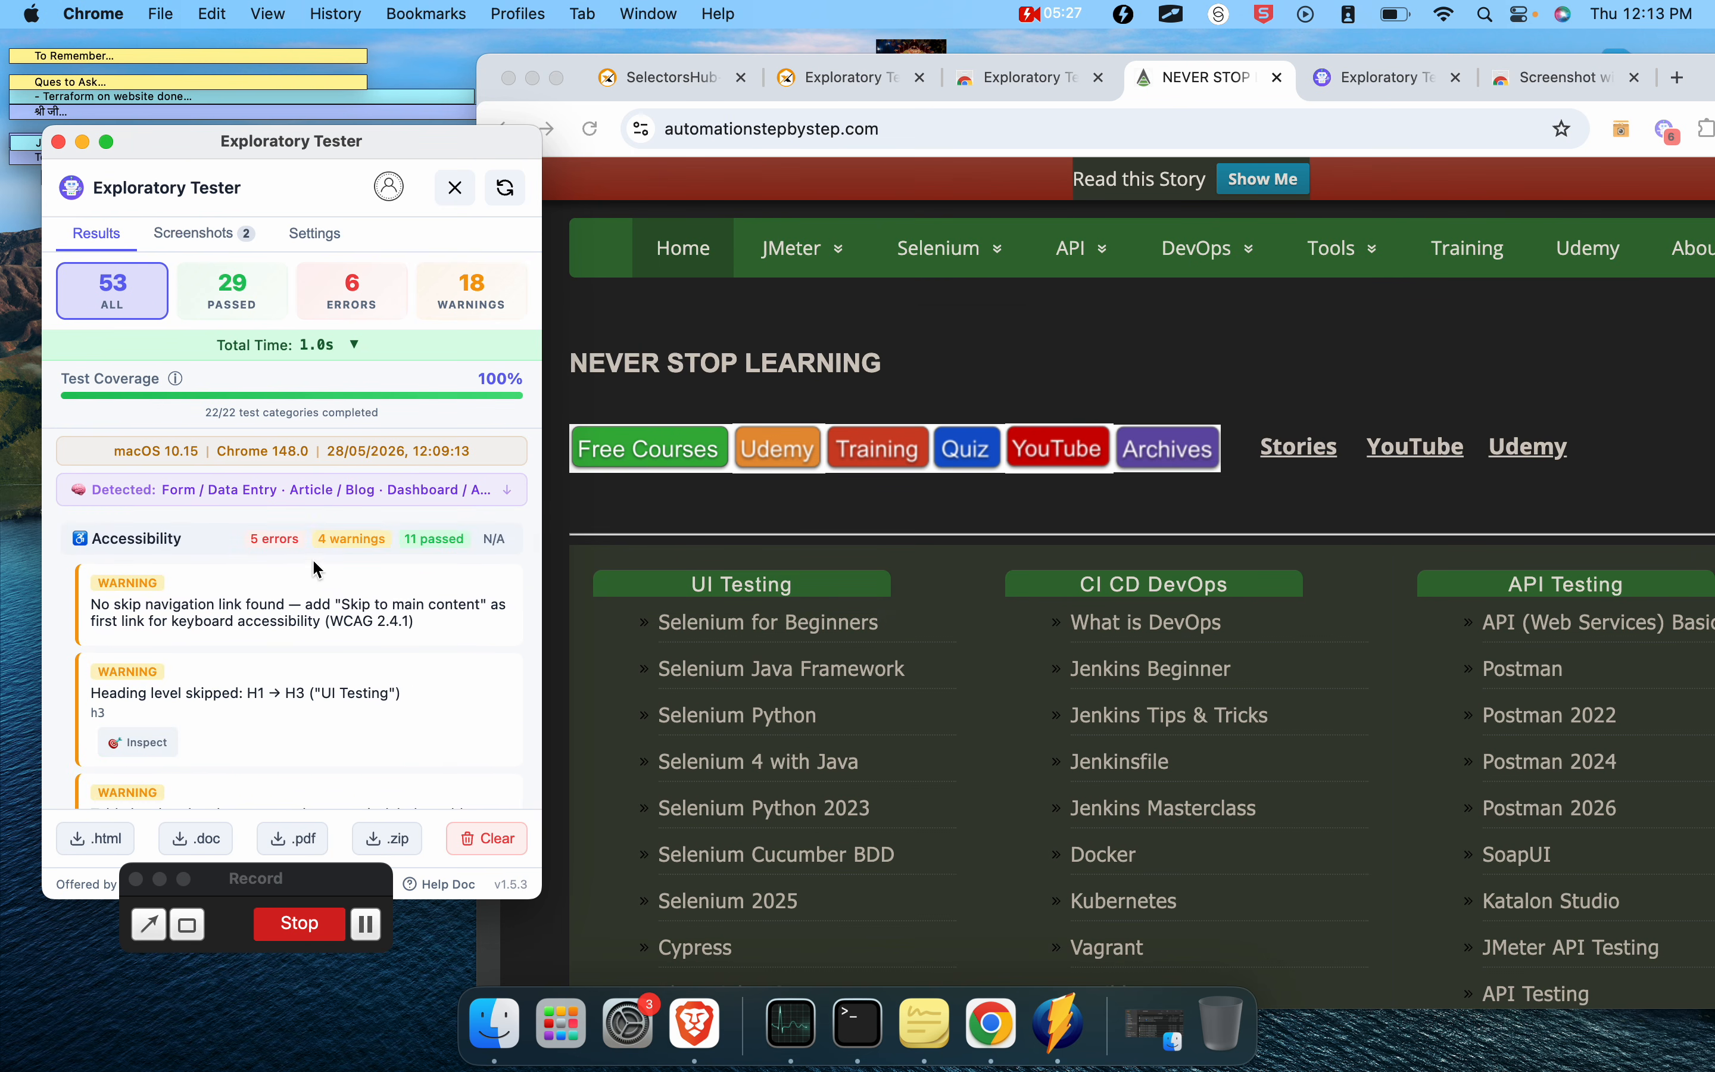
Step: Collapse Accessibility, expand the Links Check results and locate the insecure lifecharger.org link on the page
{"action": "left_click", "coordinate": [197, 544]}
{"action": "left_click", "coordinate": [210, 613]}
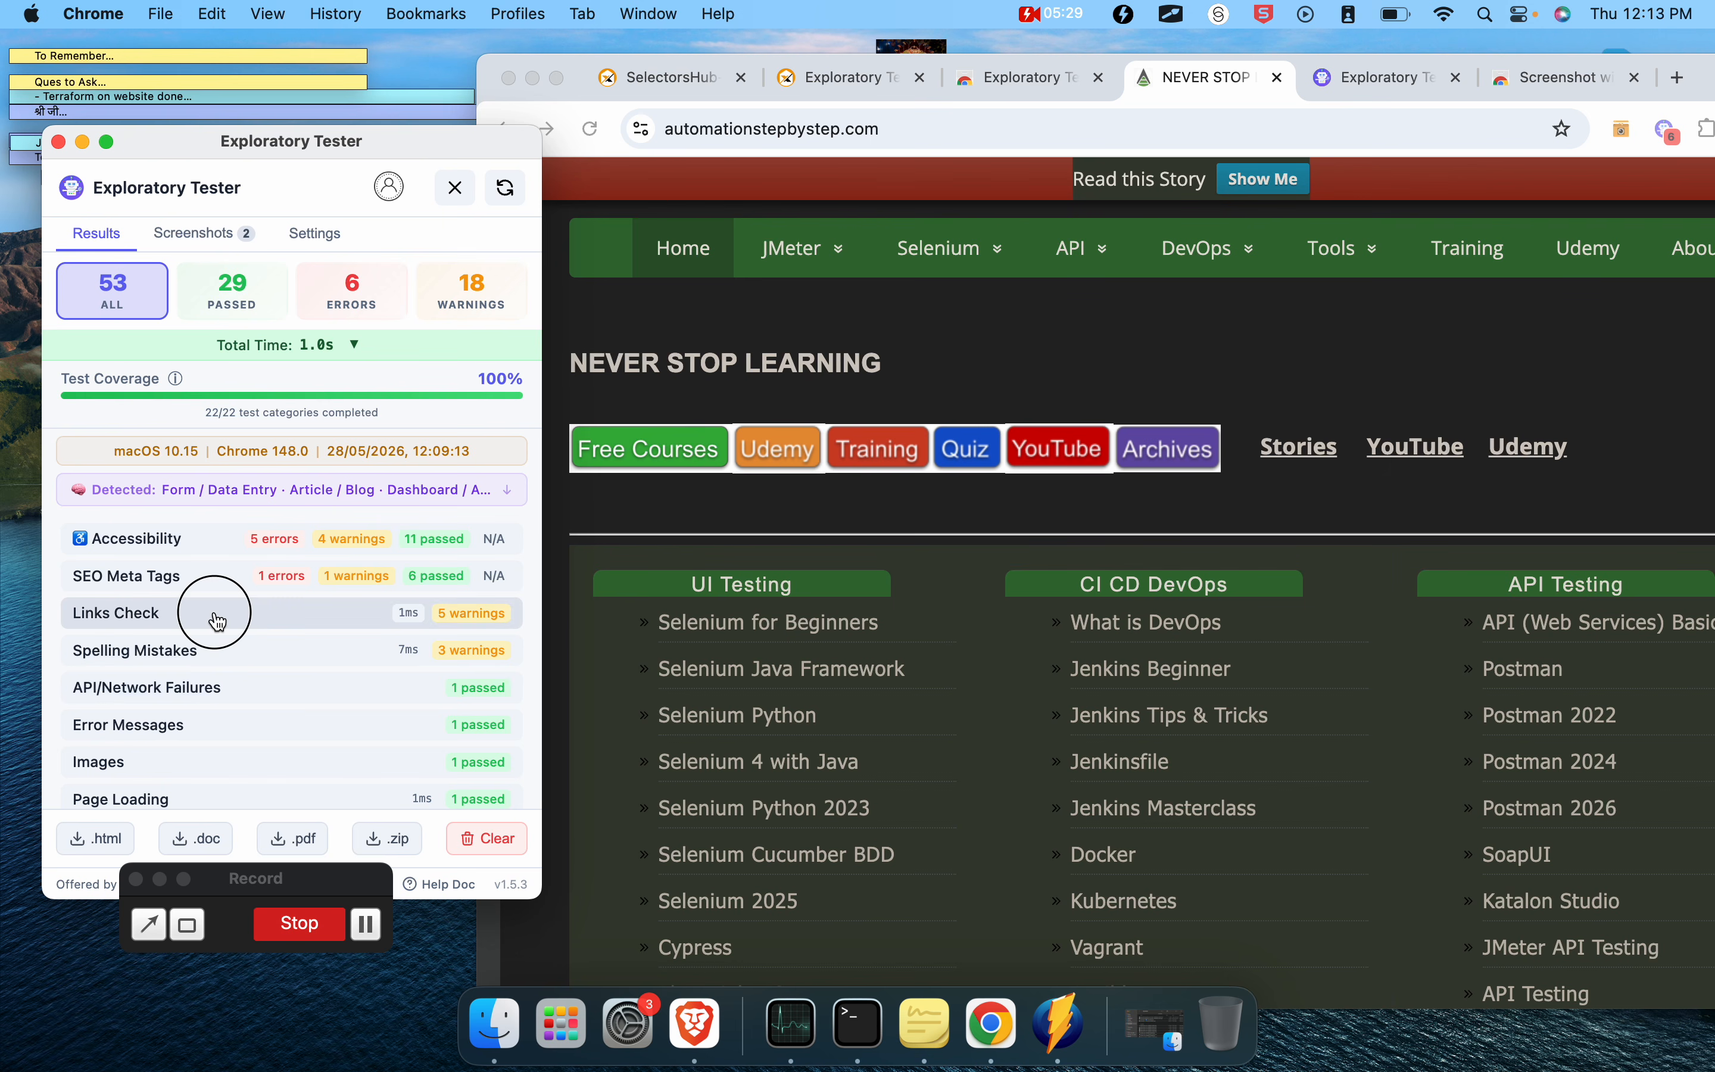
{"action": "left_click", "coordinate": [140, 757]}
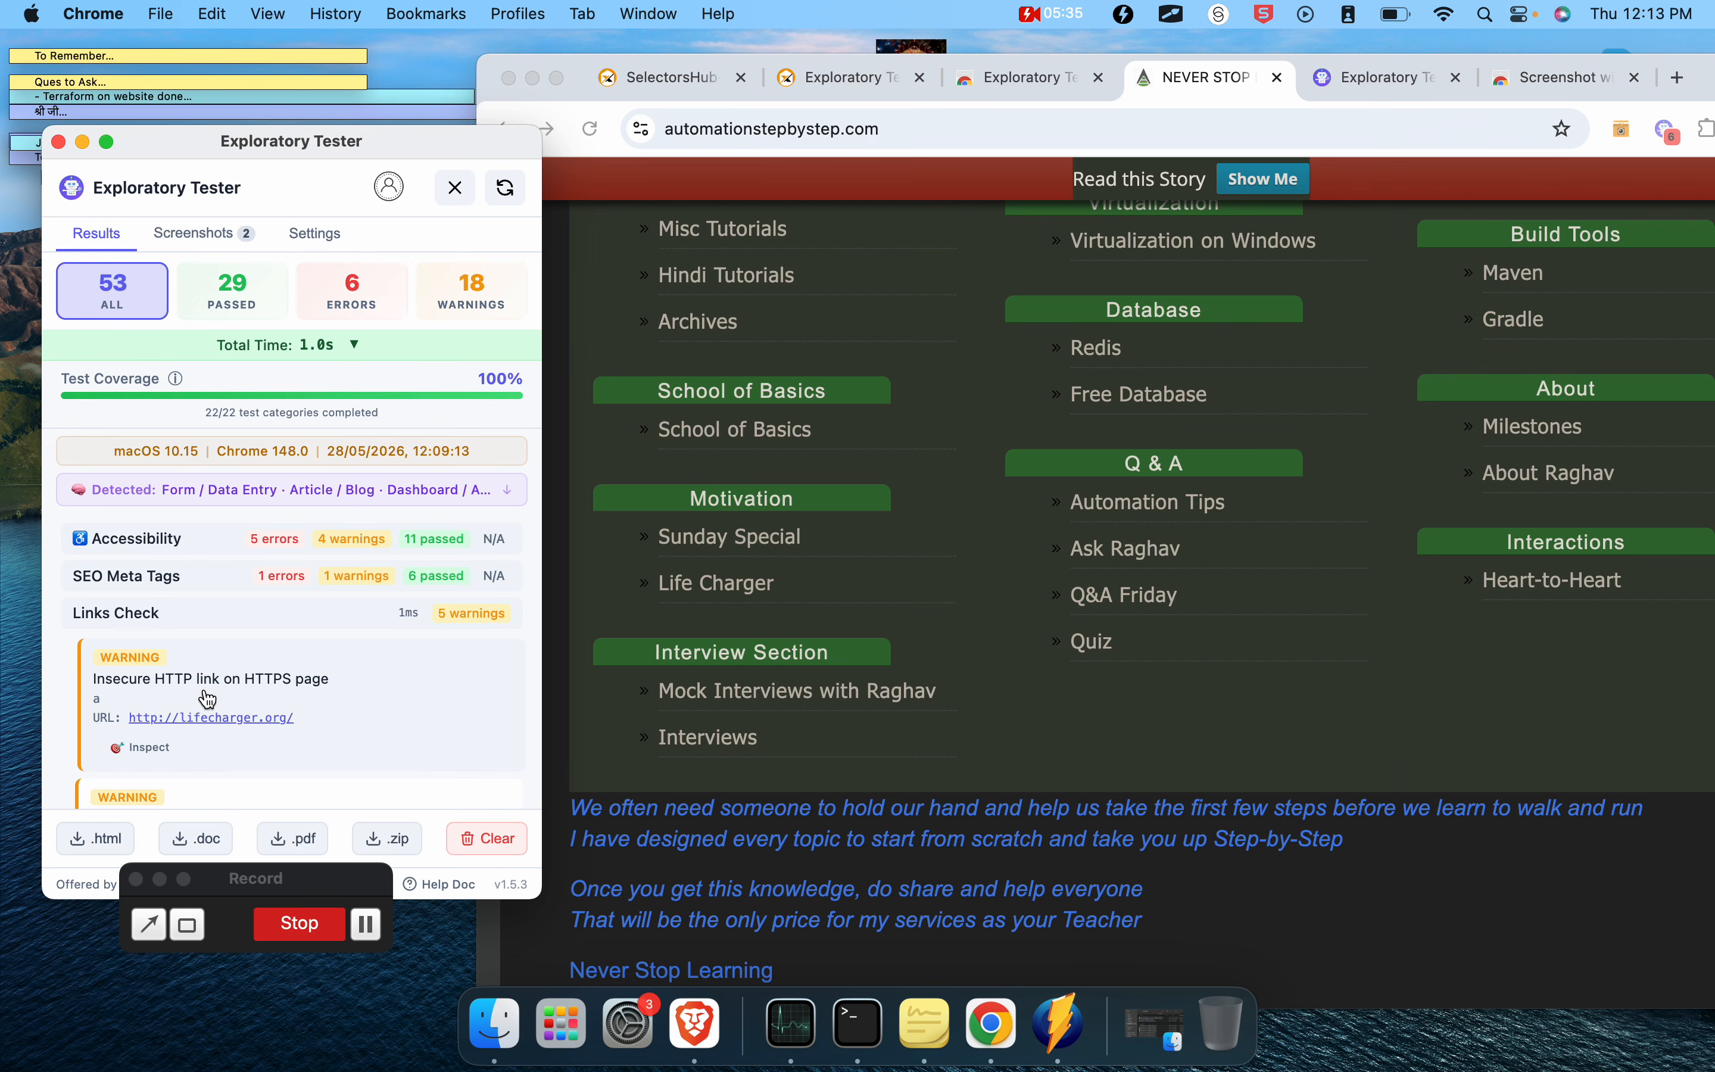
Step: Locate an insecure social sharing link from the Links Check warnings on the page, and return to the start of the results
{"action": "scroll", "coordinate": [237, 723], "scroll_direction": "down", "scroll_amount": 3}
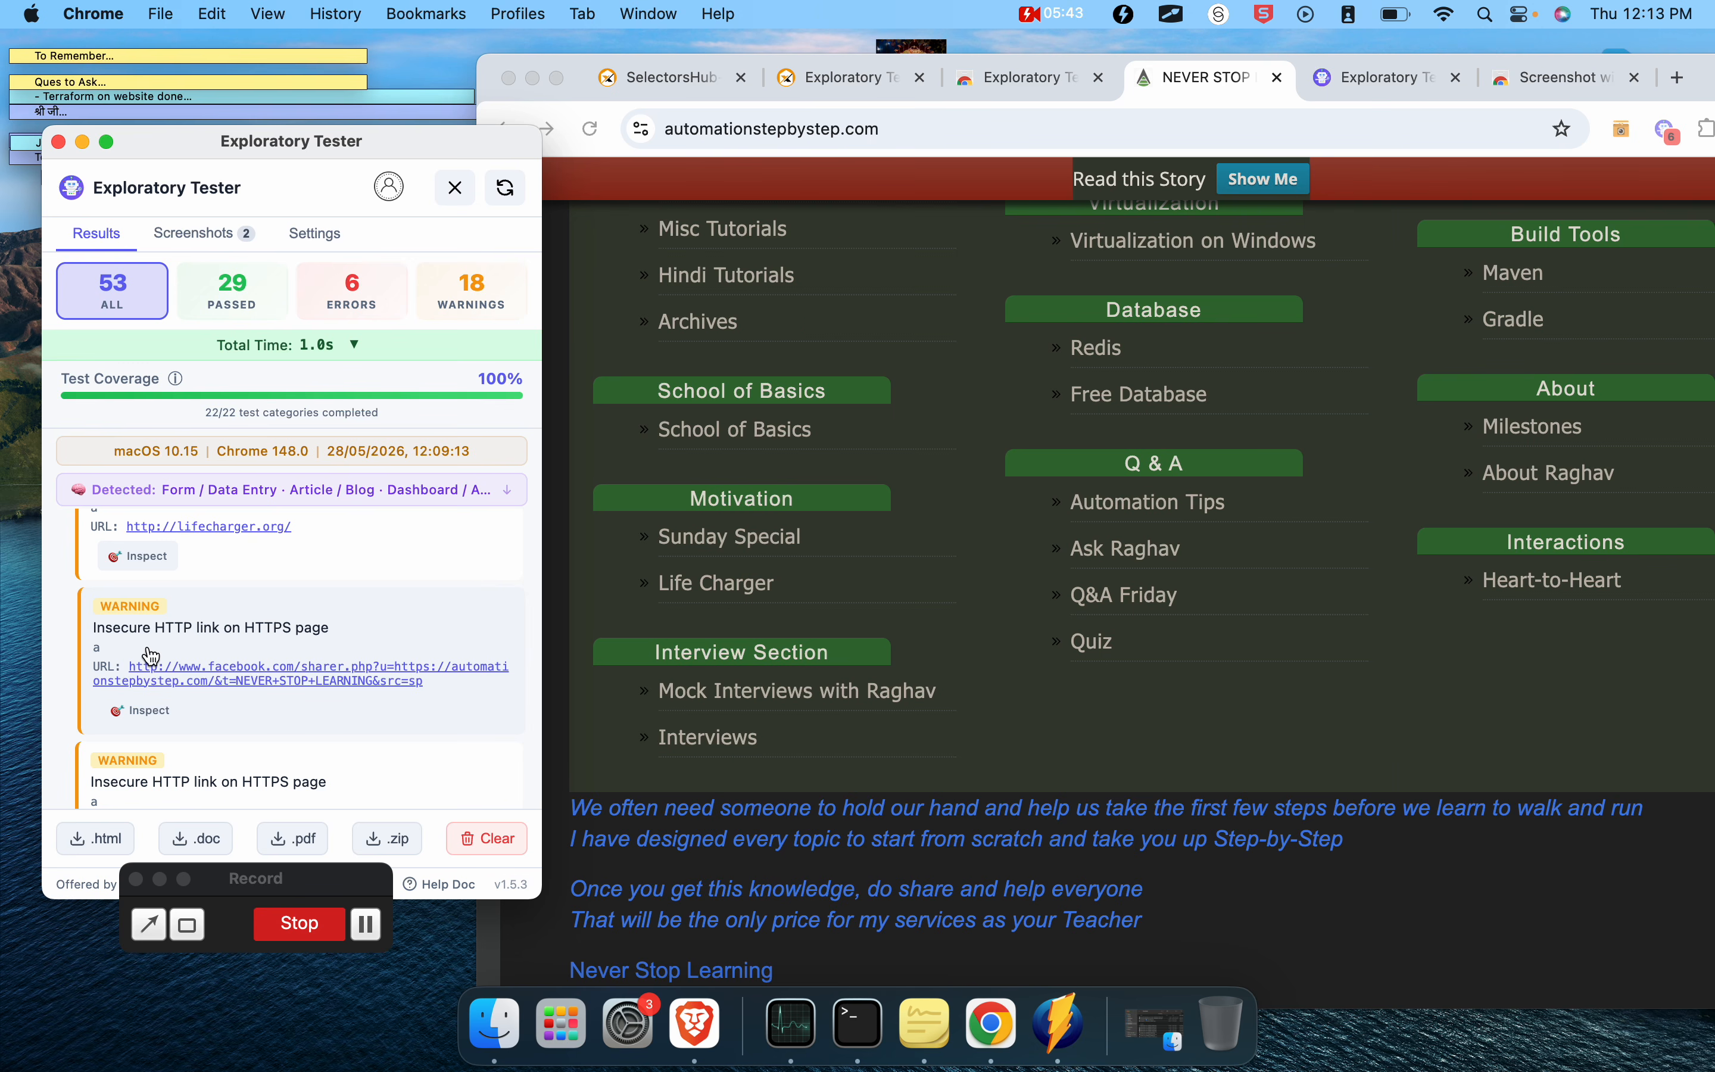
{"action": "scroll", "coordinate": [151, 655], "scroll_direction": "down", "scroll_amount": 2}
{"action": "left_click", "coordinate": [169, 668]}
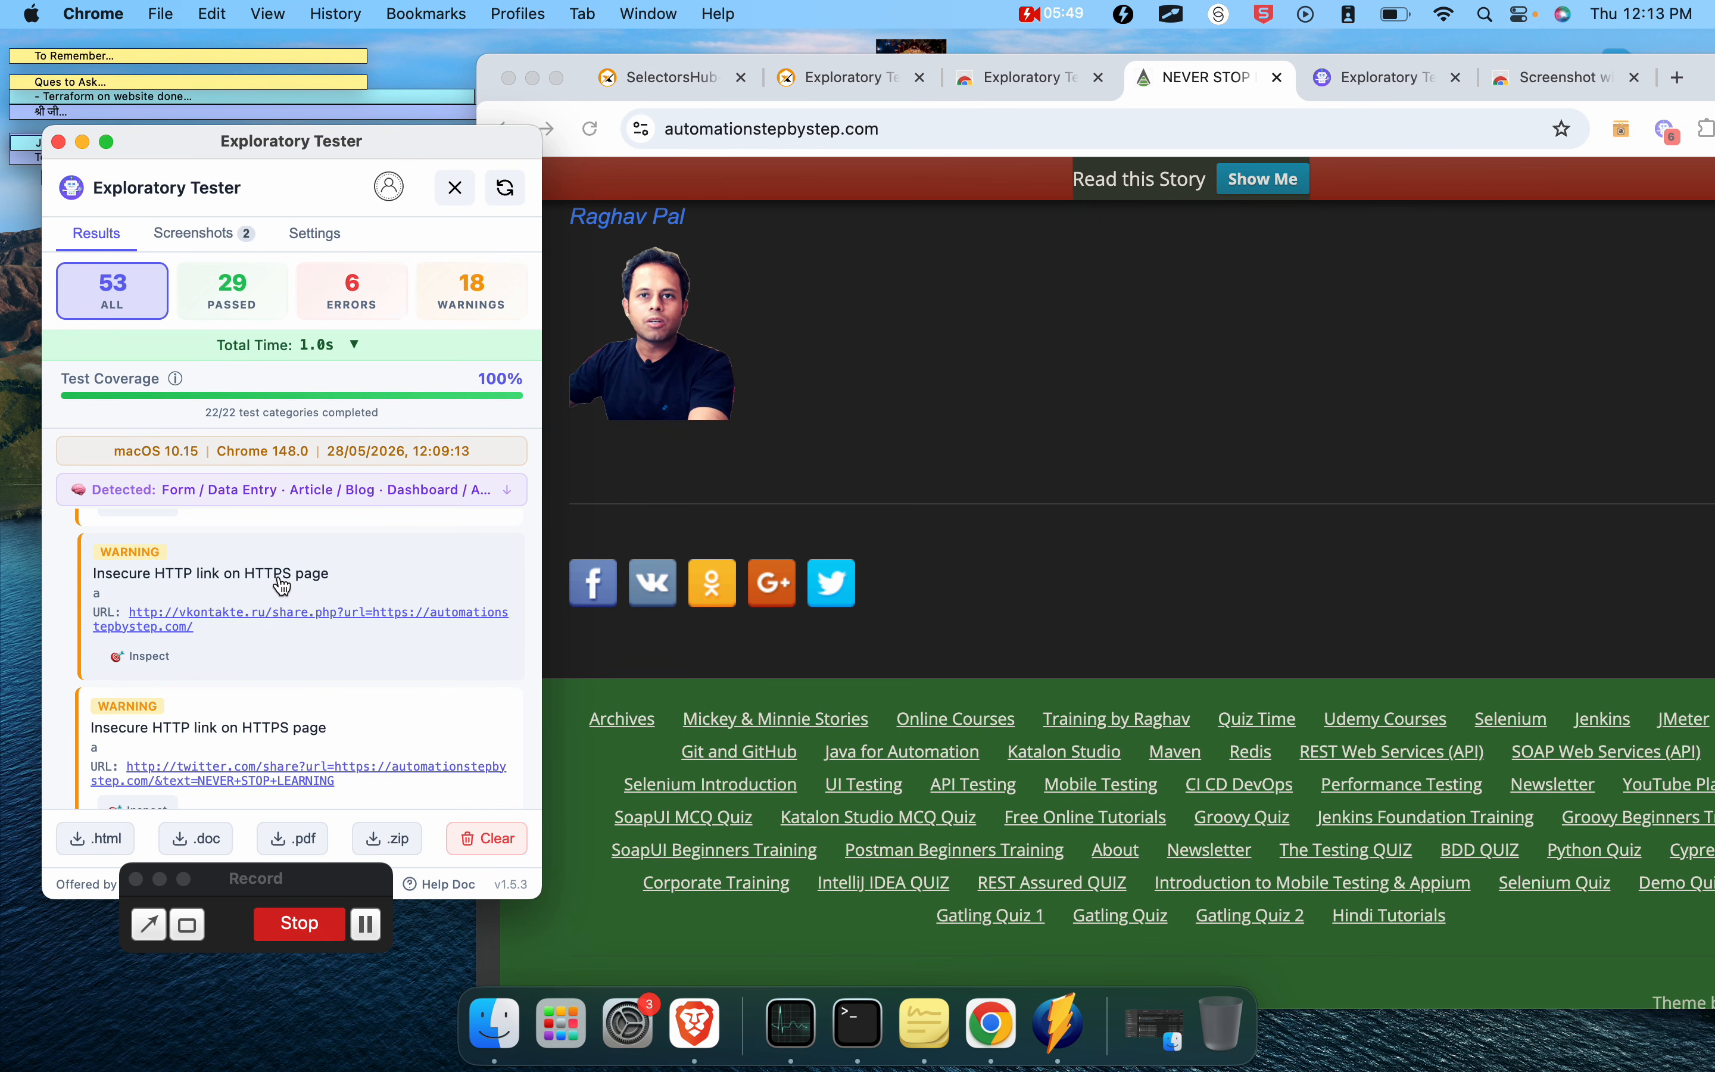
{"action": "scroll", "coordinate": [178, 663], "scroll_direction": "up", "scroll_amount": 3}
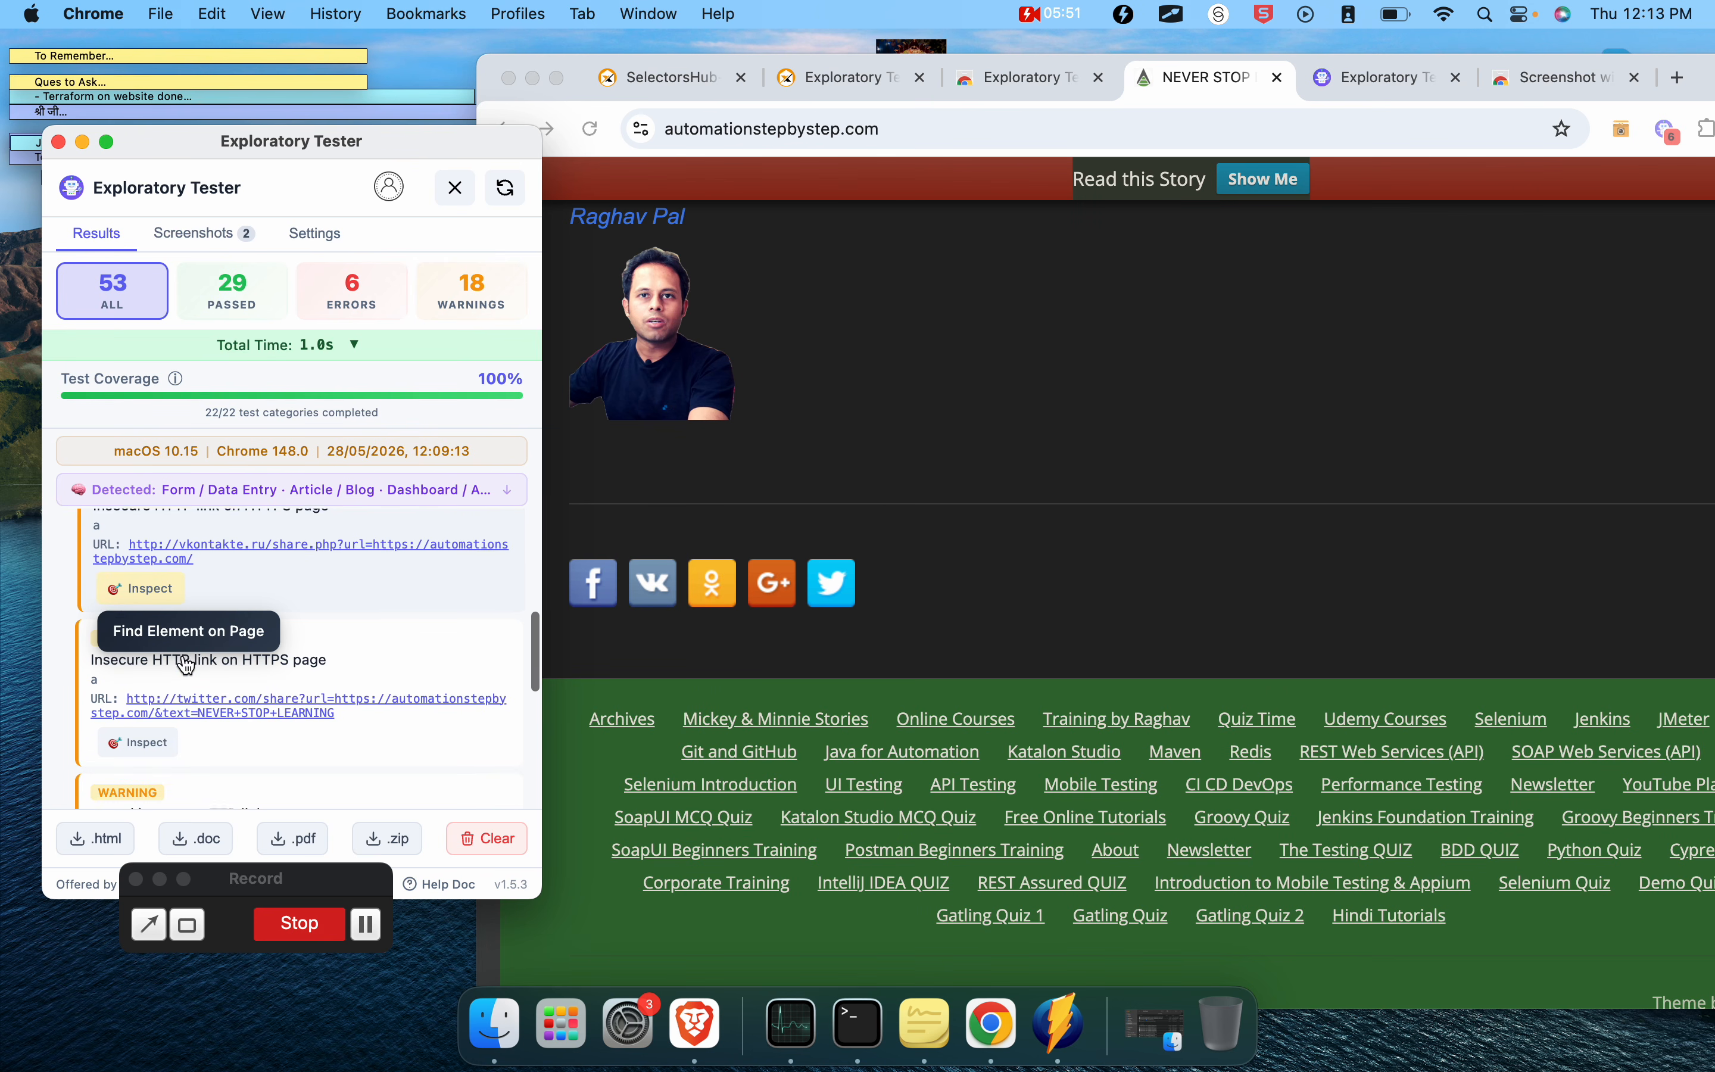
{"action": "scroll", "coordinate": [773, 525], "scroll_direction": "up", "scroll_amount": 15}
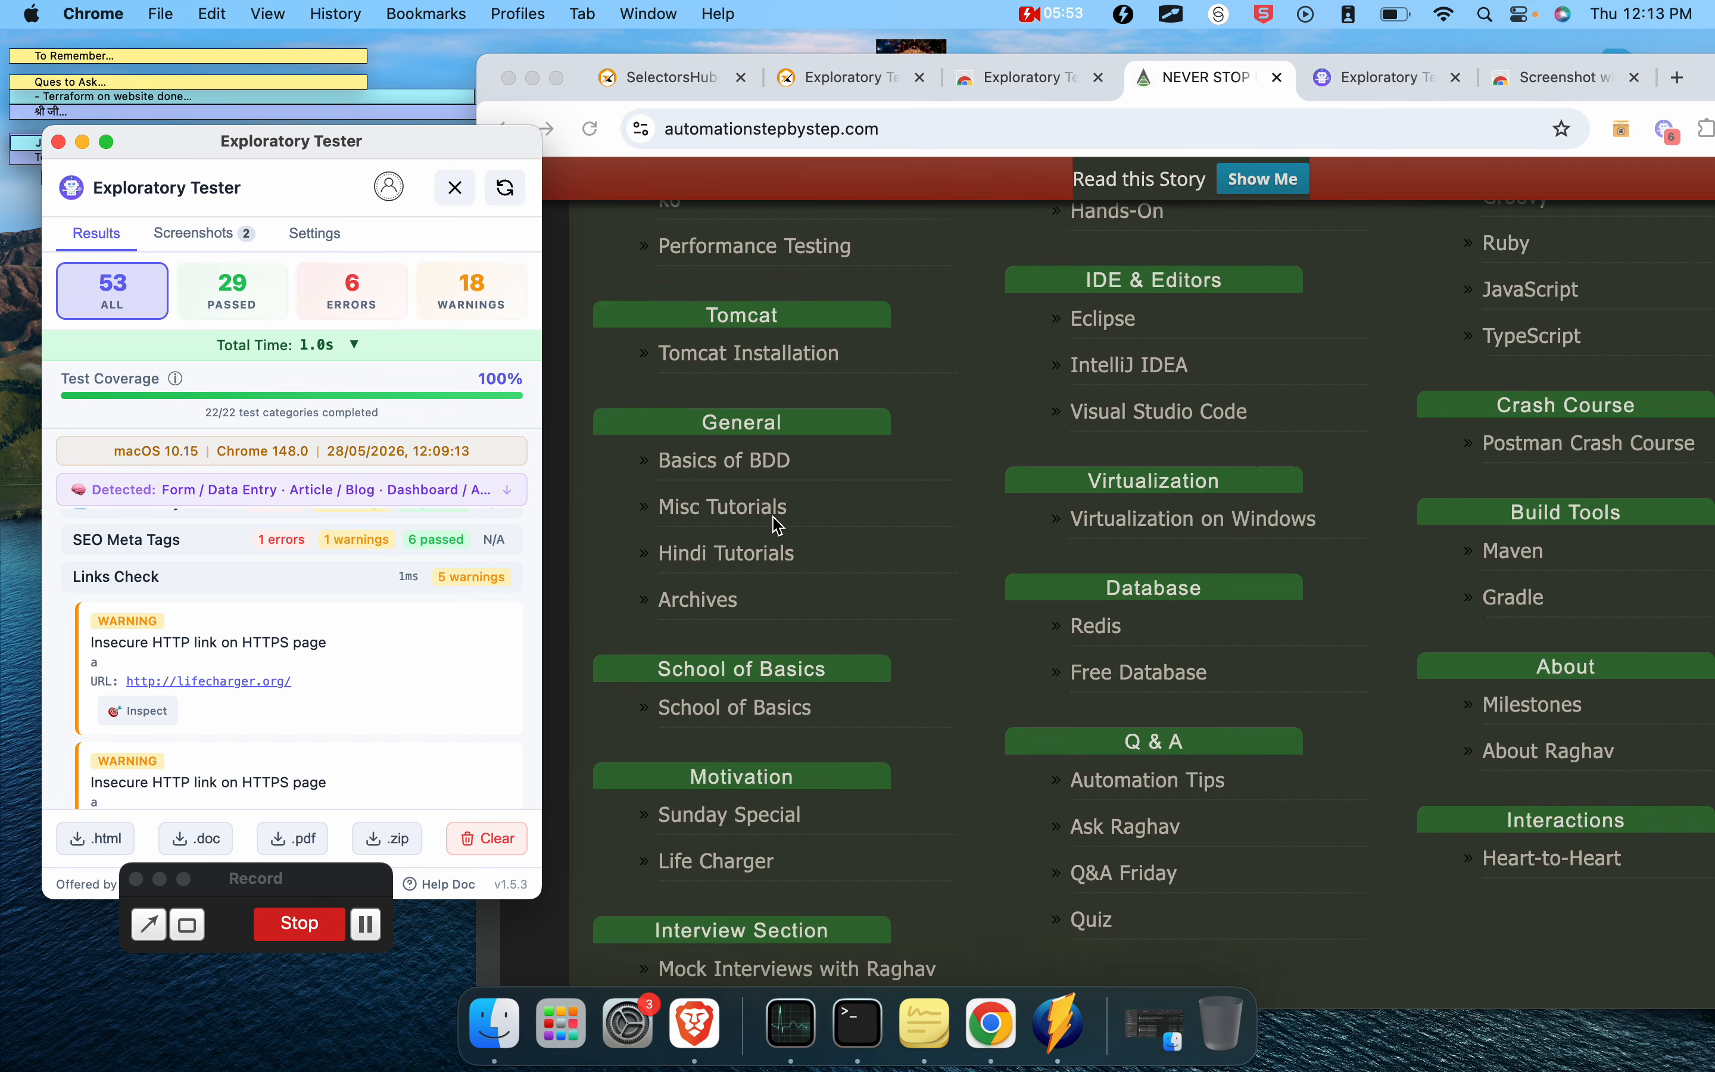
{"action": "scroll", "coordinate": [234, 567], "scroll_direction": "up", "scroll_amount": 2}
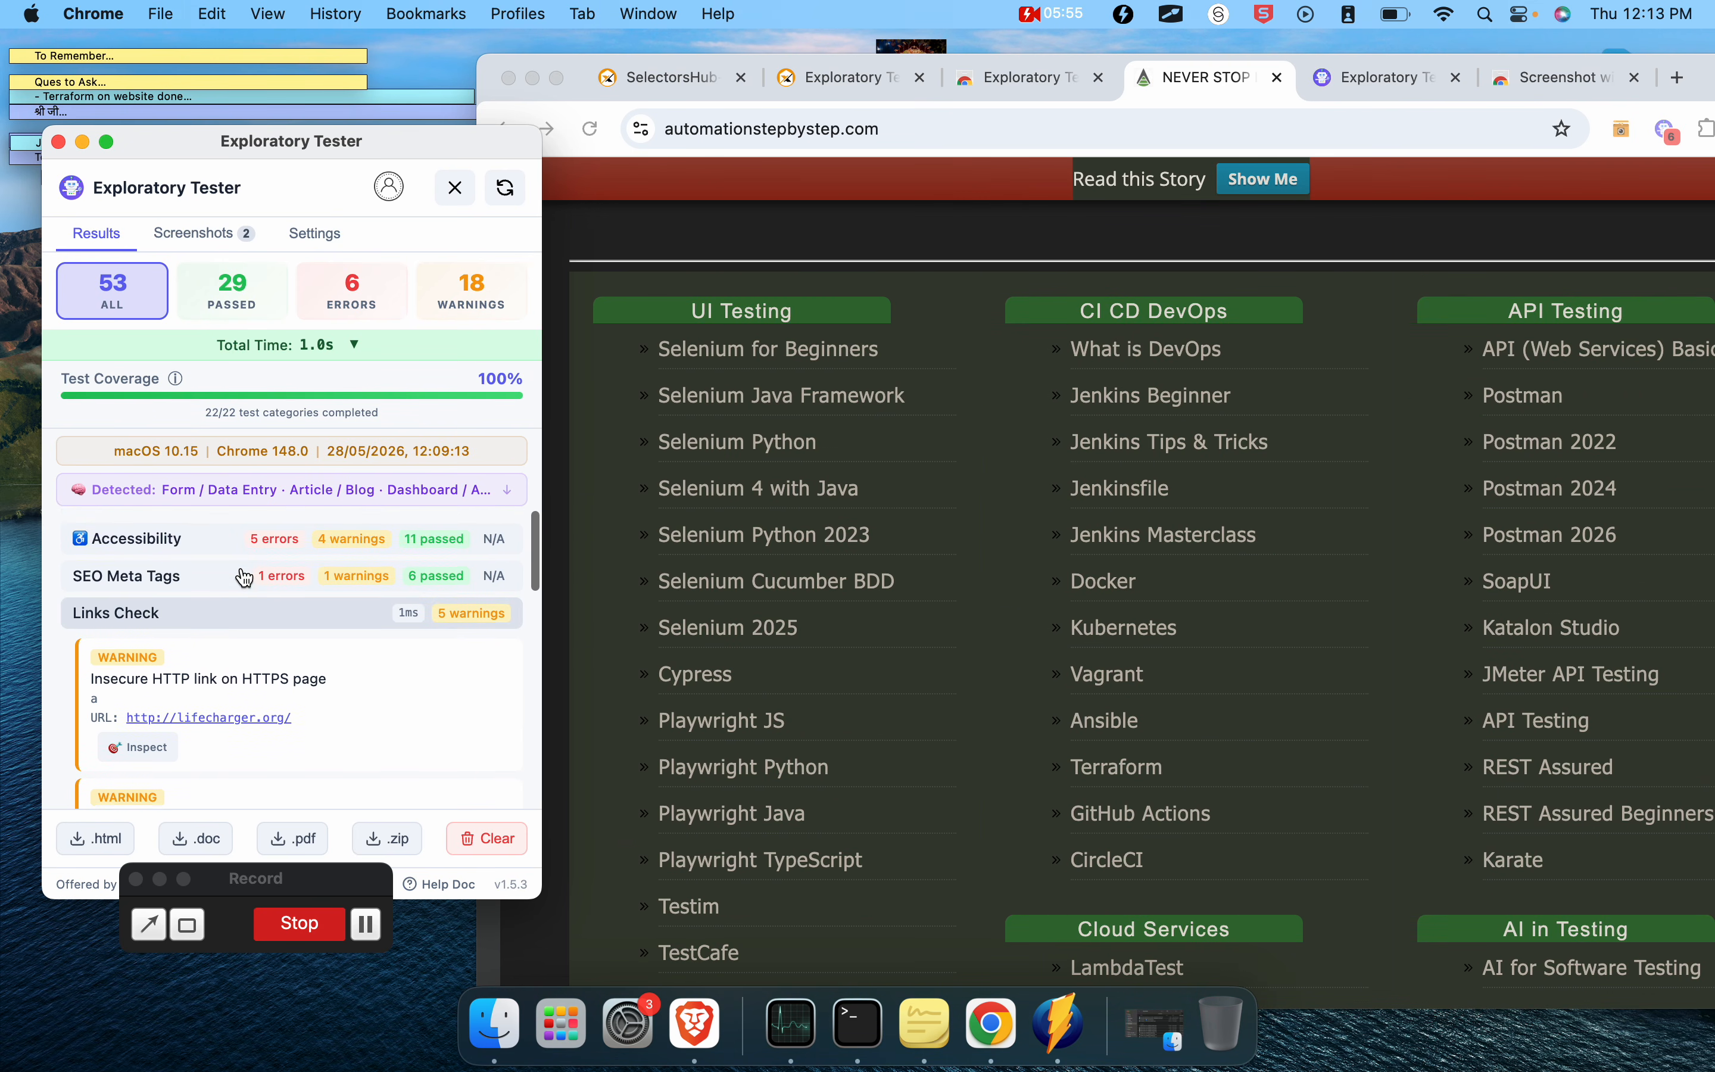
Step: Collapse Links Check, expand the Spelling Mistakes results and locate the suspicious word "bdd" on the page
{"action": "left_click", "coordinate": [142, 613]}
{"action": "scroll", "coordinate": [177, 649], "scroll_direction": "down", "scroll_amount": 1}
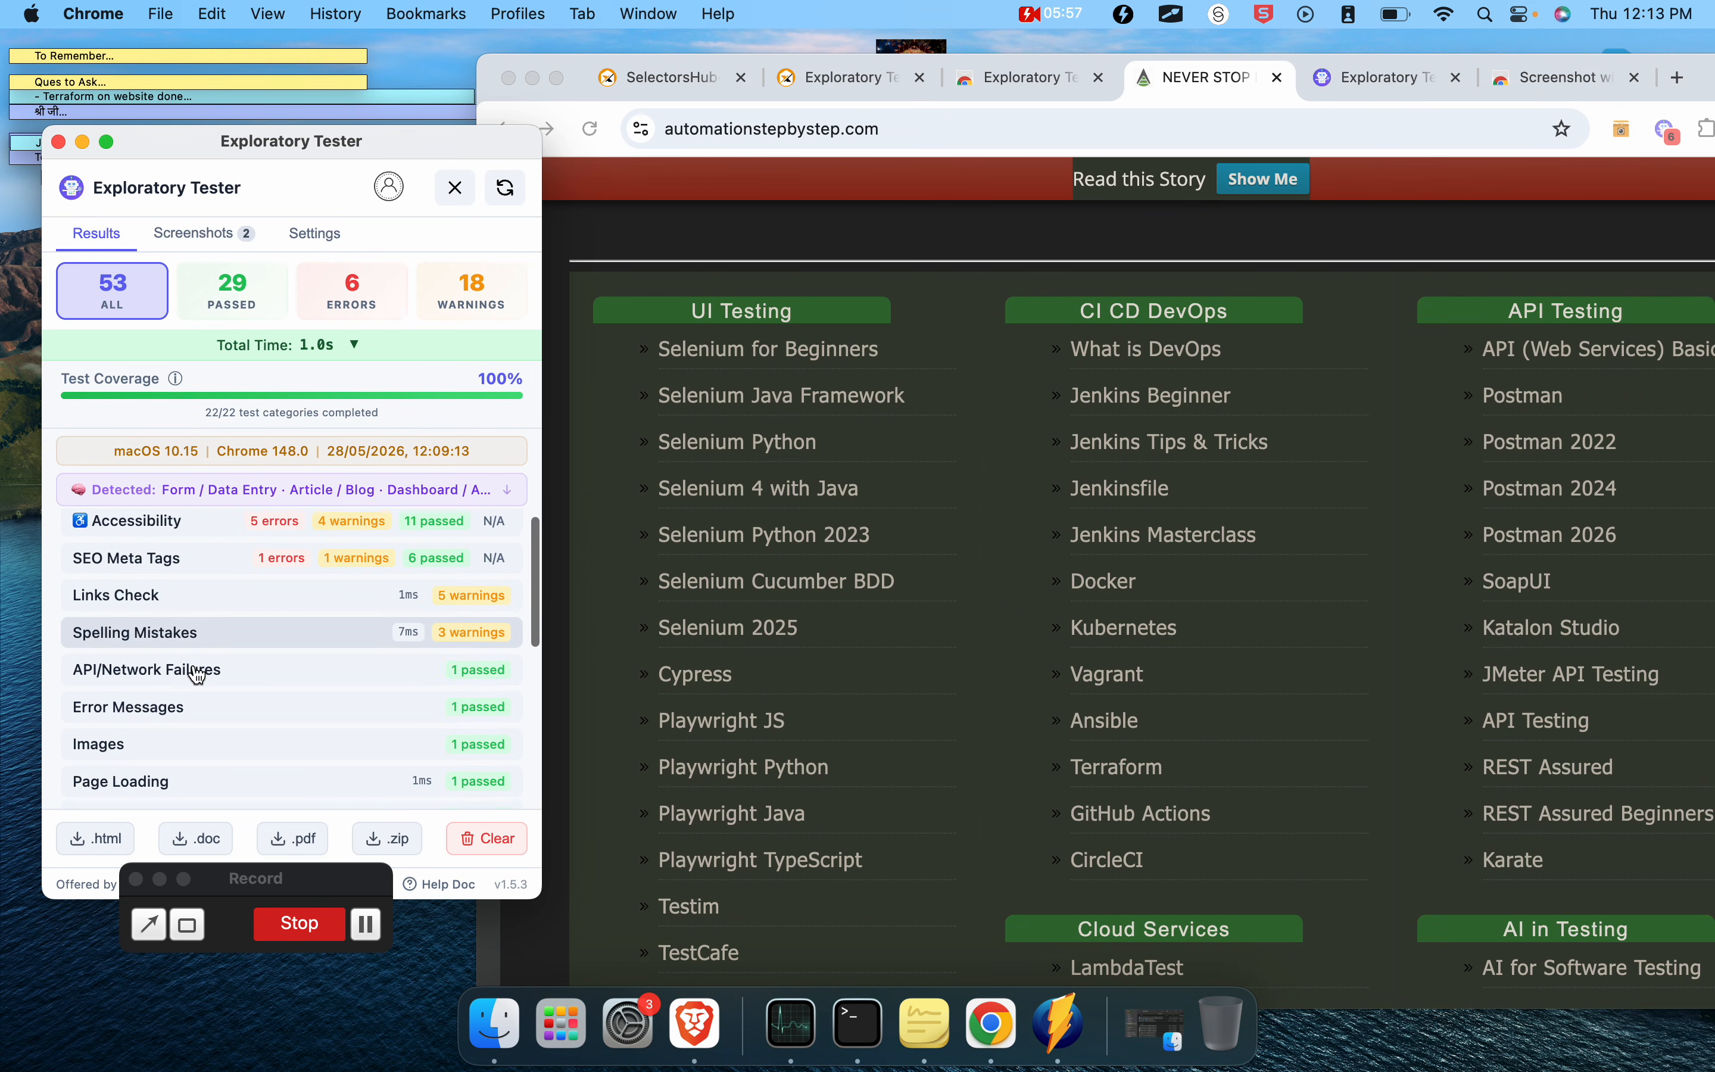
{"action": "left_click", "coordinate": [178, 633]}
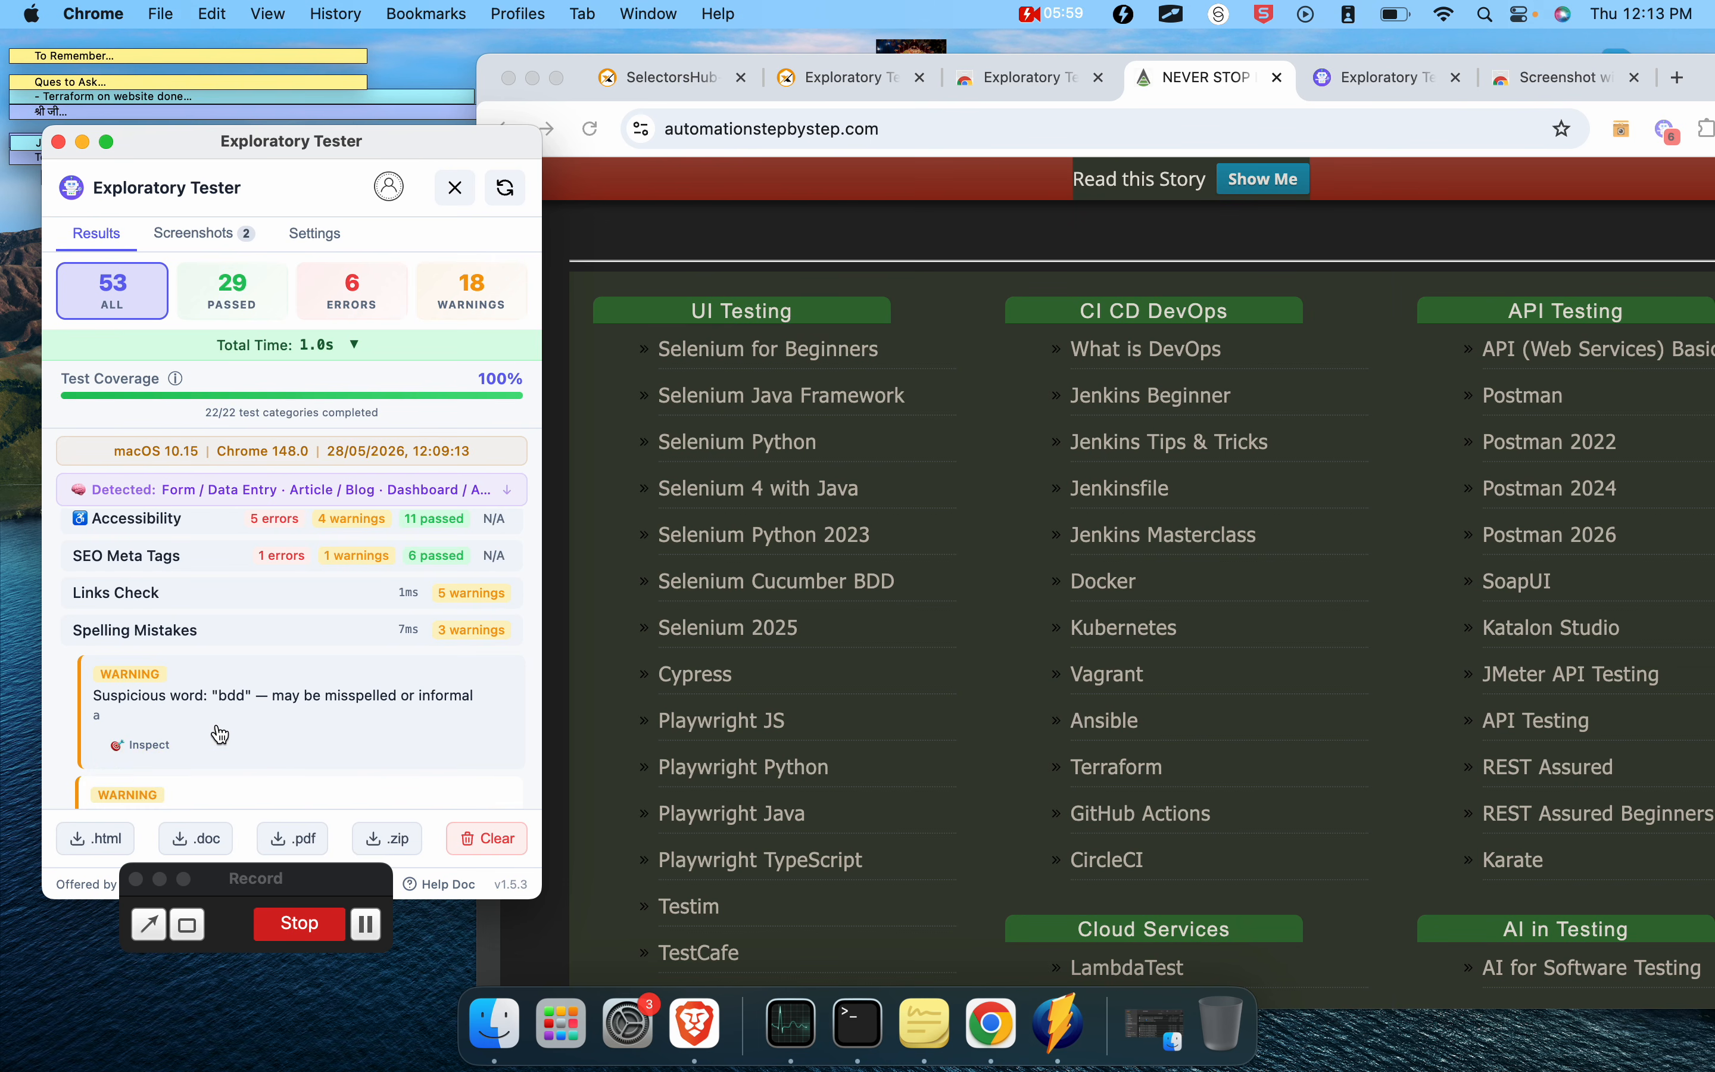
{"action": "left_click", "coordinate": [153, 748]}
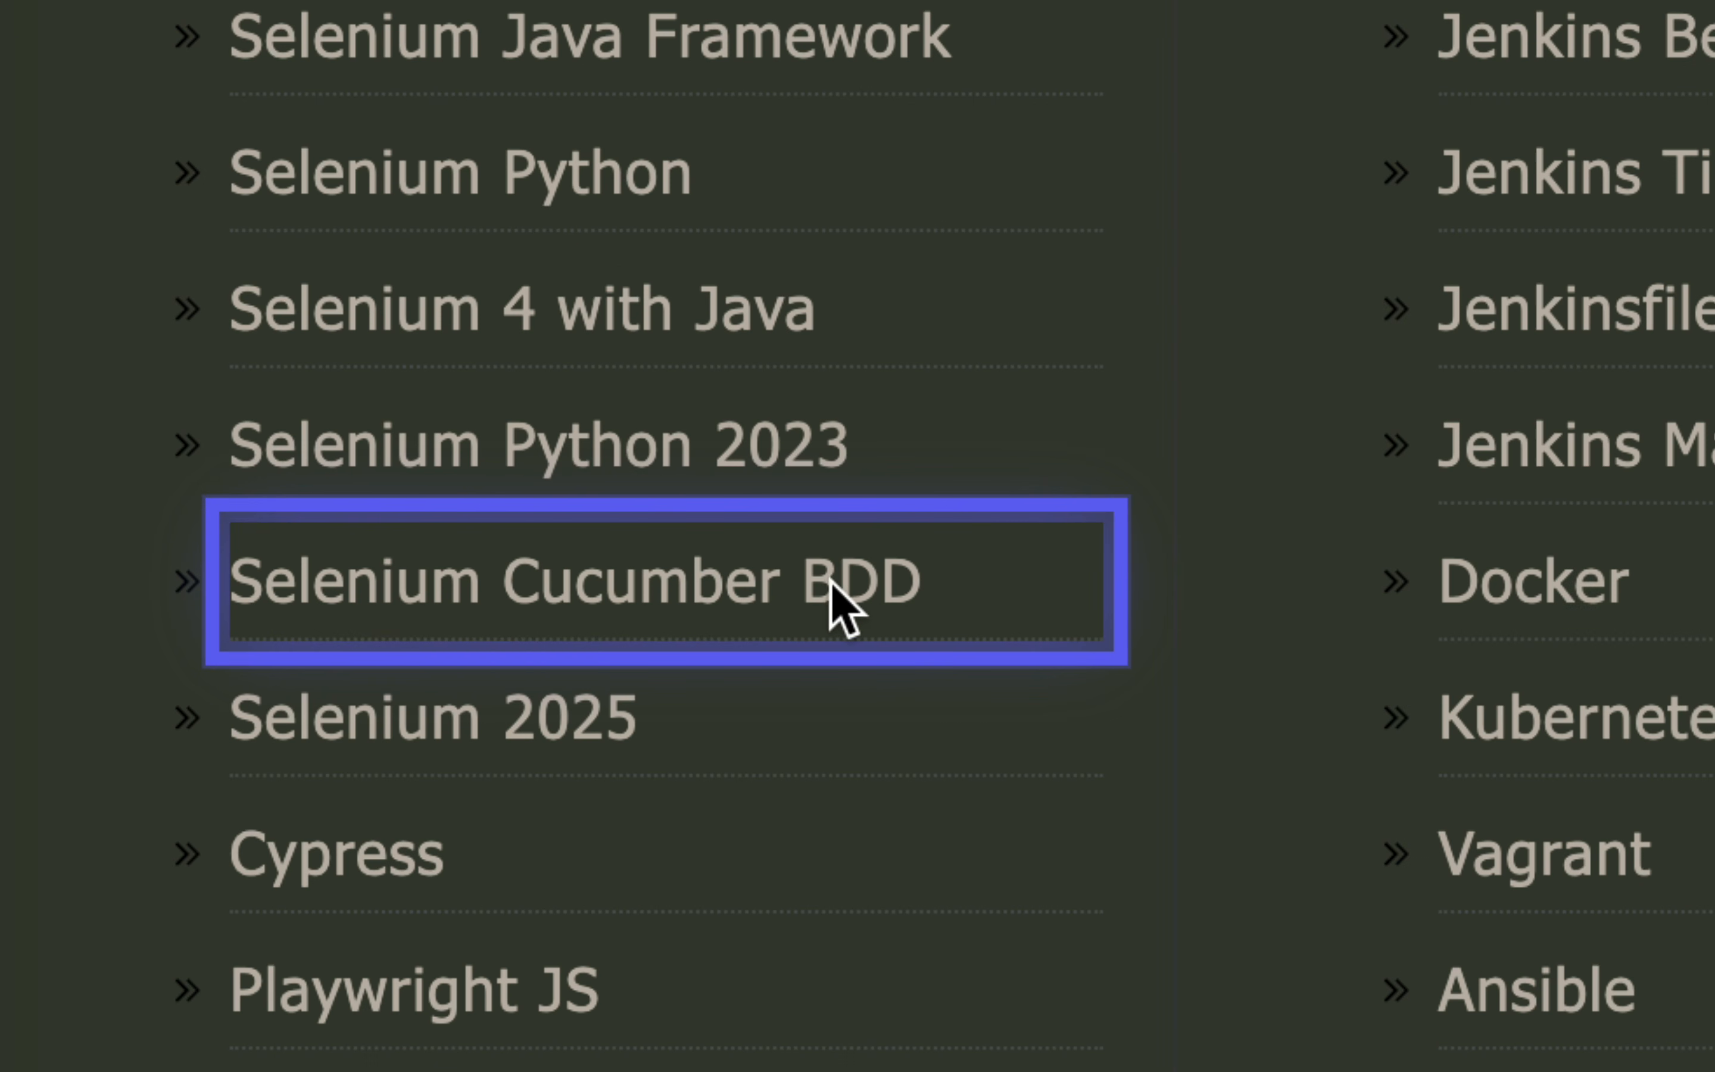
{"action": "left_click", "coordinate": [828, 583]}
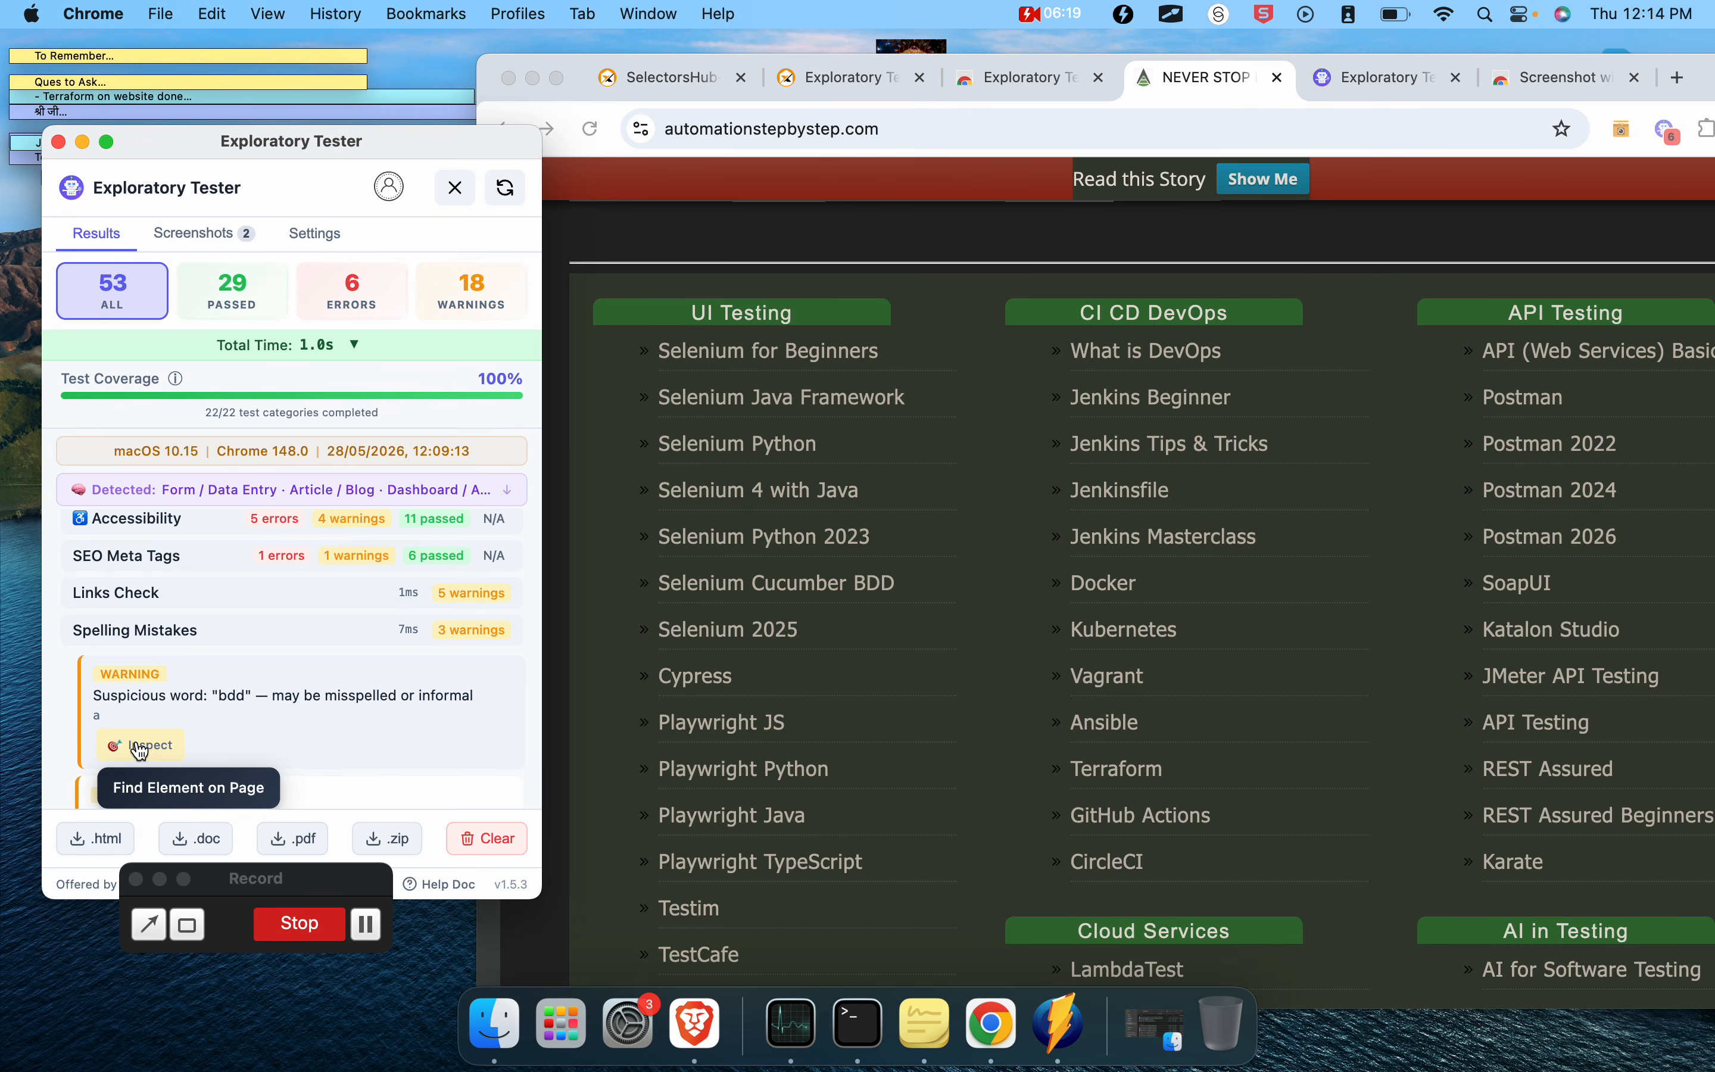
Step: Locate the informal word "misc" from the Spelling Mistakes warnings on the page and look through the remaining warnings
{"action": "scroll", "coordinate": [139, 751], "scroll_direction": "down", "scroll_amount": 5}
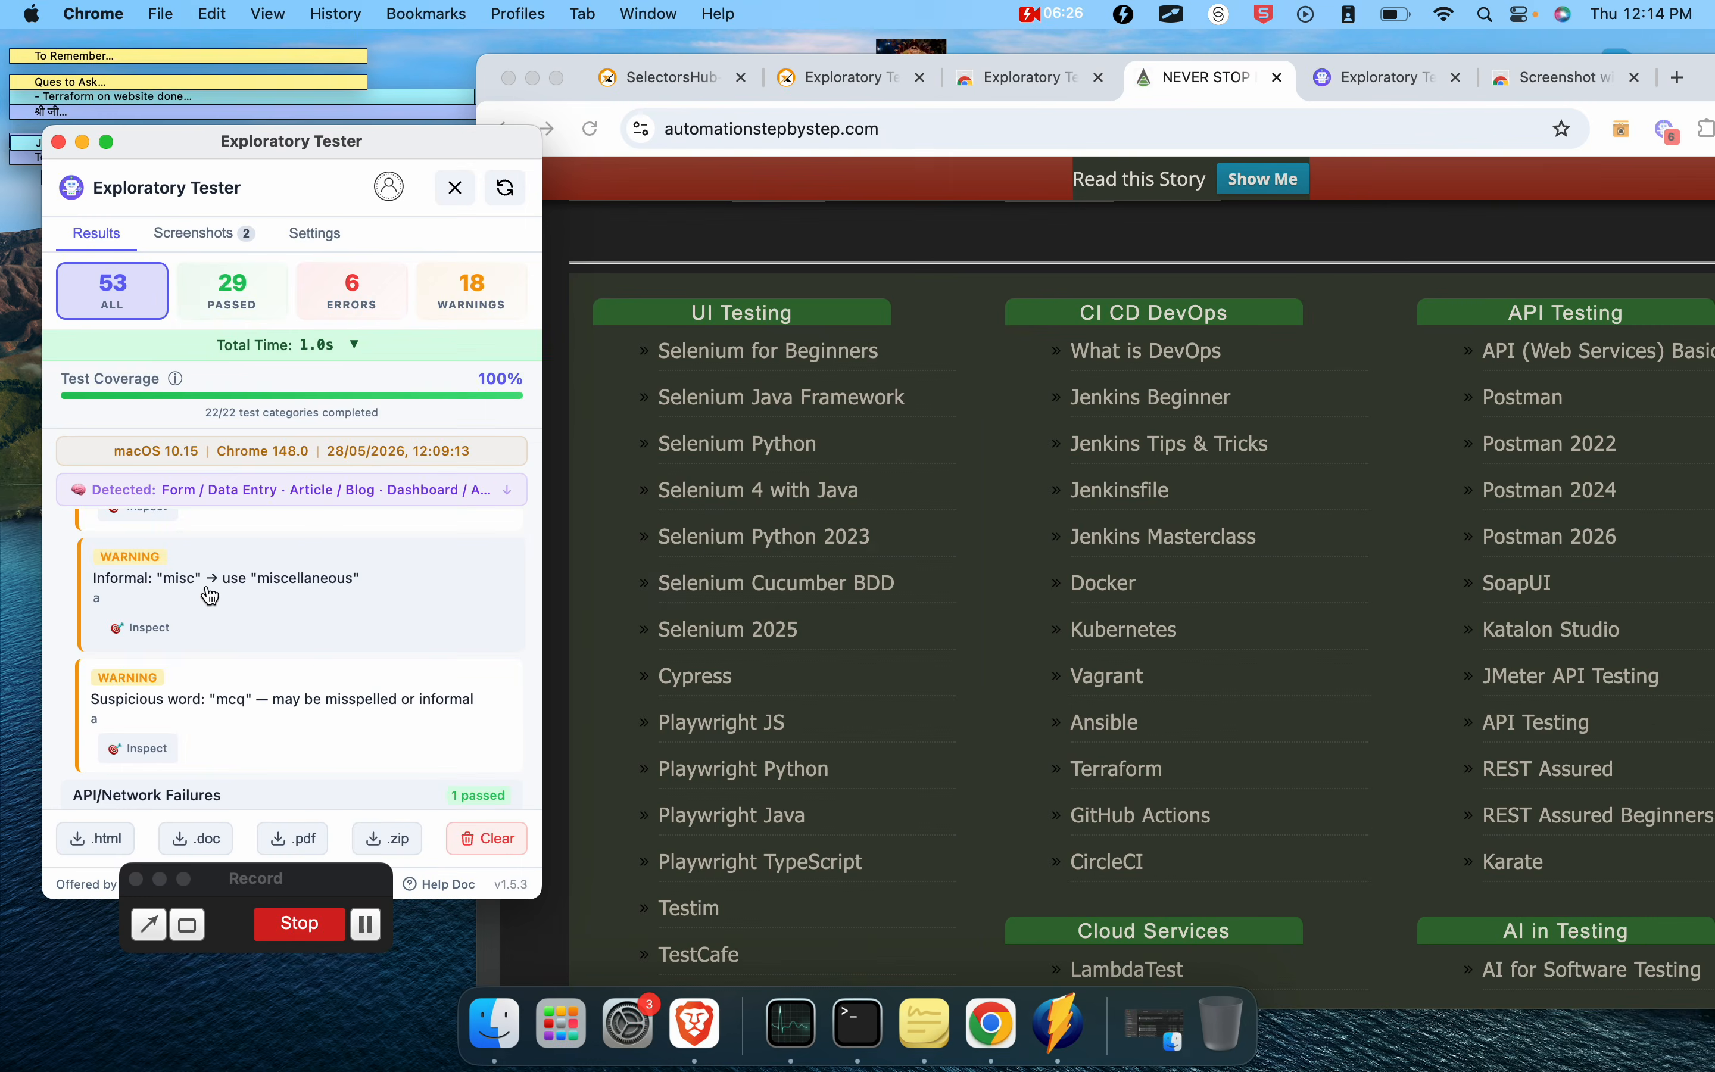
{"action": "left_click", "coordinate": [139, 628]}
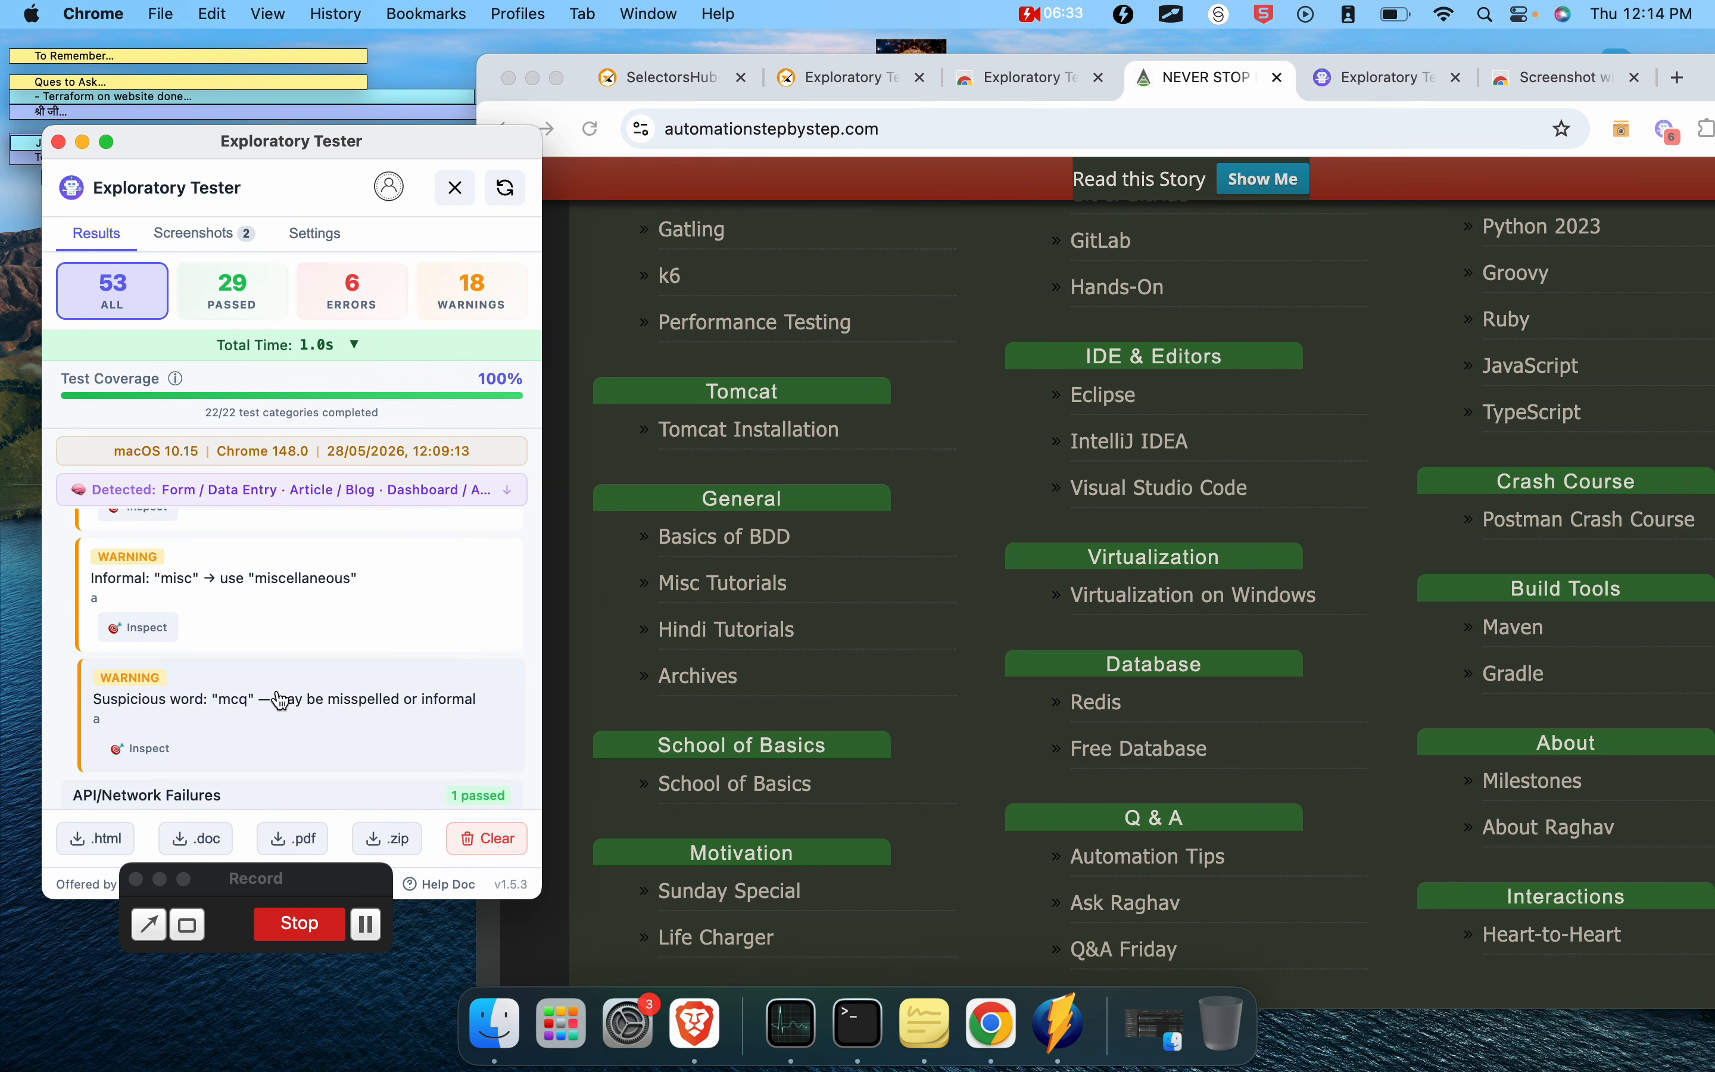
{"action": "scroll", "coordinate": [283, 702], "scroll_direction": "down", "scroll_amount": 3}
{"action": "scroll", "coordinate": [280, 700], "scroll_direction": "up", "scroll_amount": 3}
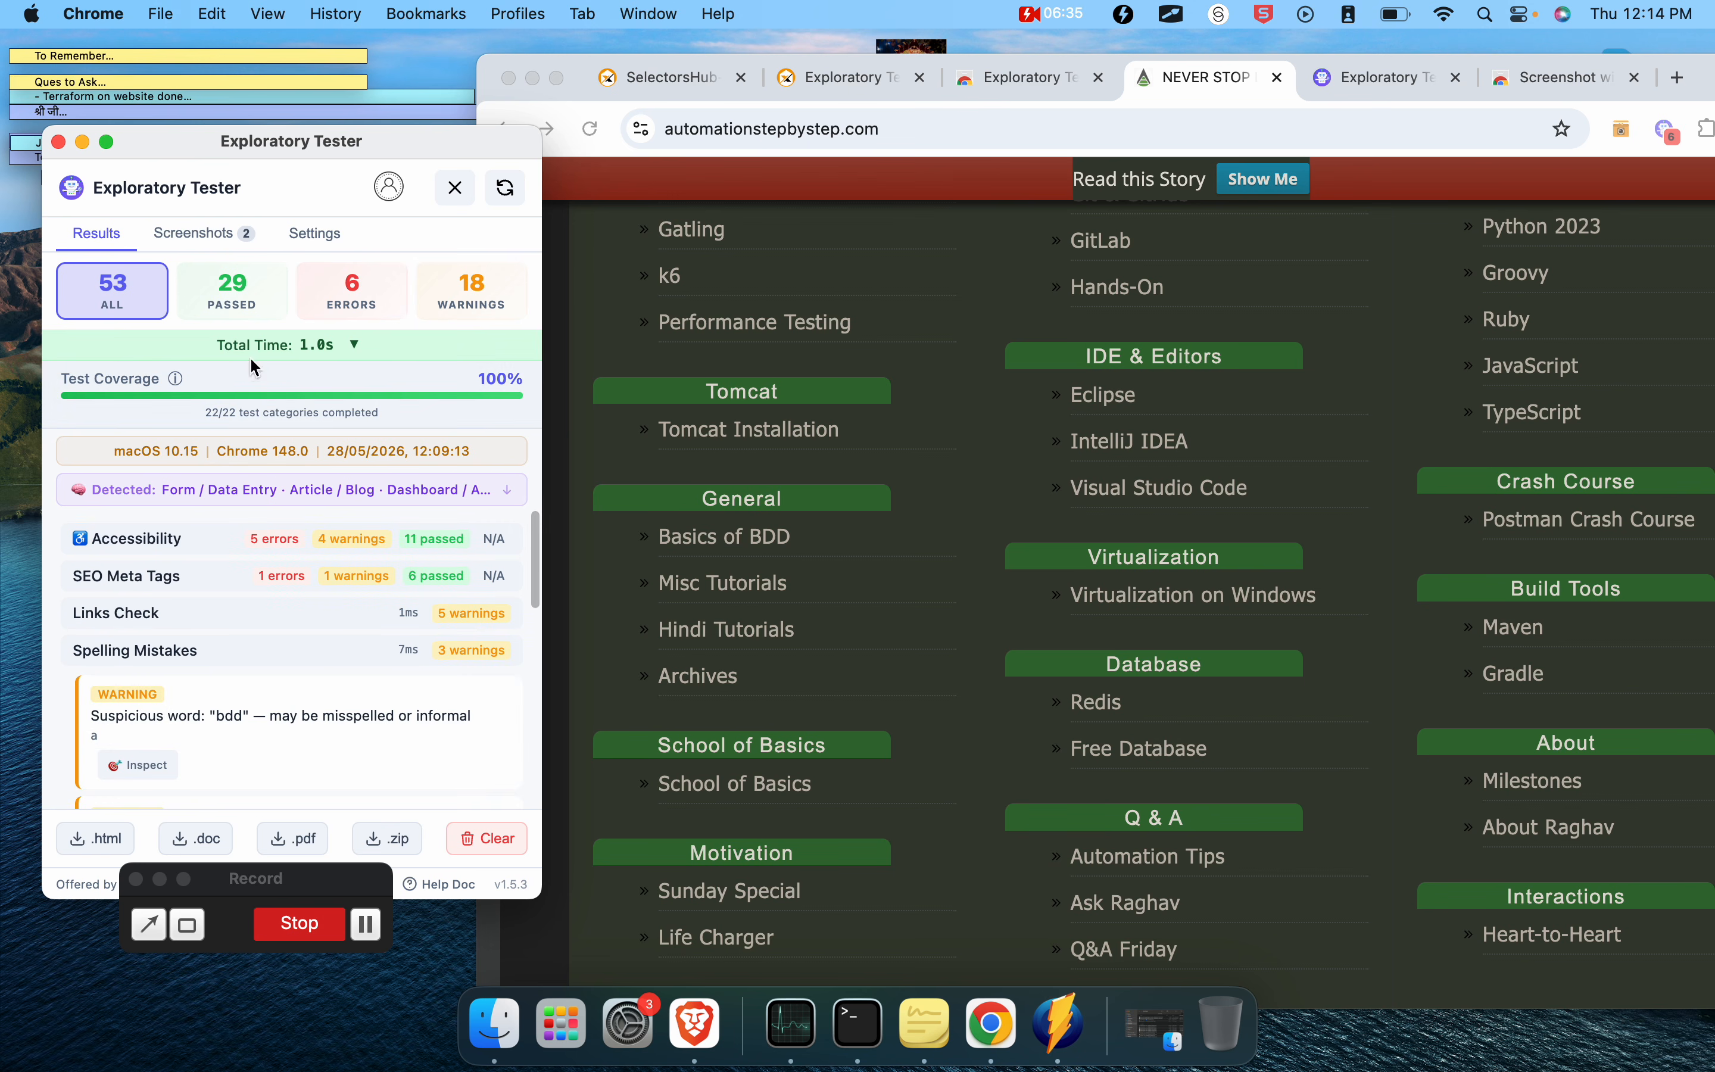
Step: Filter the test results by passed, errors and warnings in turn, and return to showing all results
{"action": "left_click", "coordinate": [245, 299]}
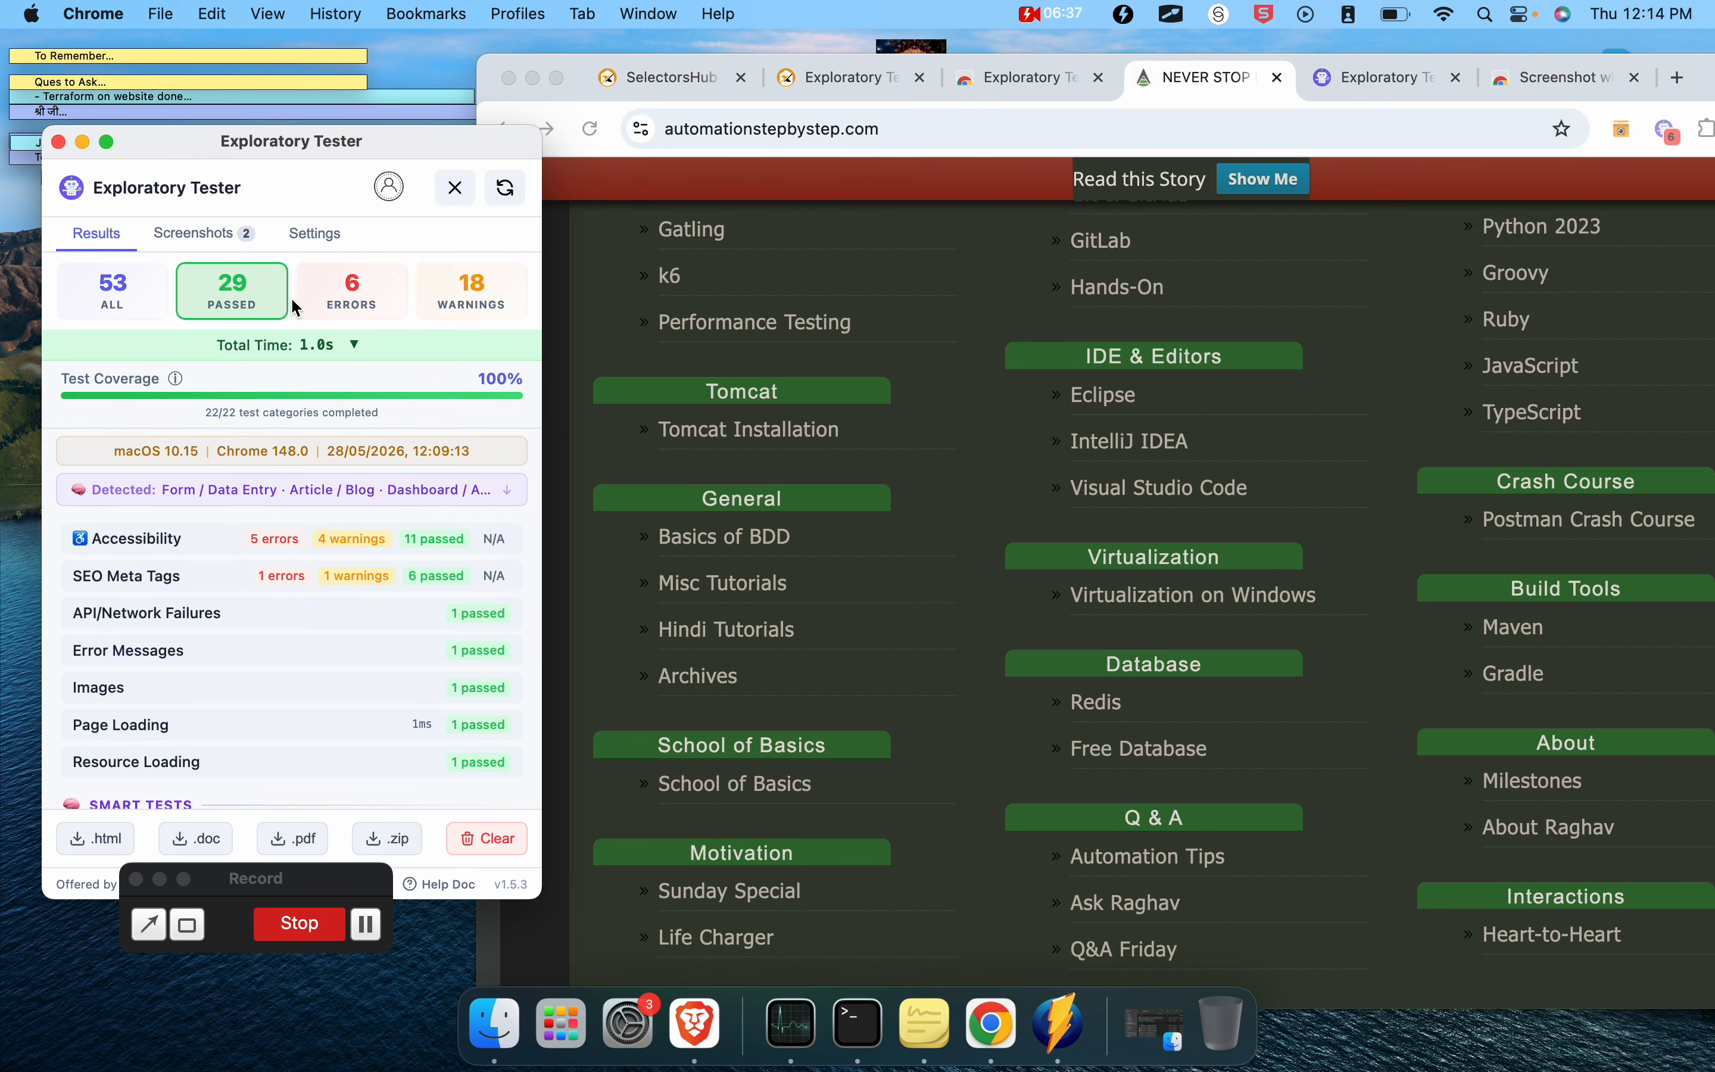
{"action": "left_click", "coordinate": [352, 302]}
{"action": "left_click", "coordinate": [473, 309]}
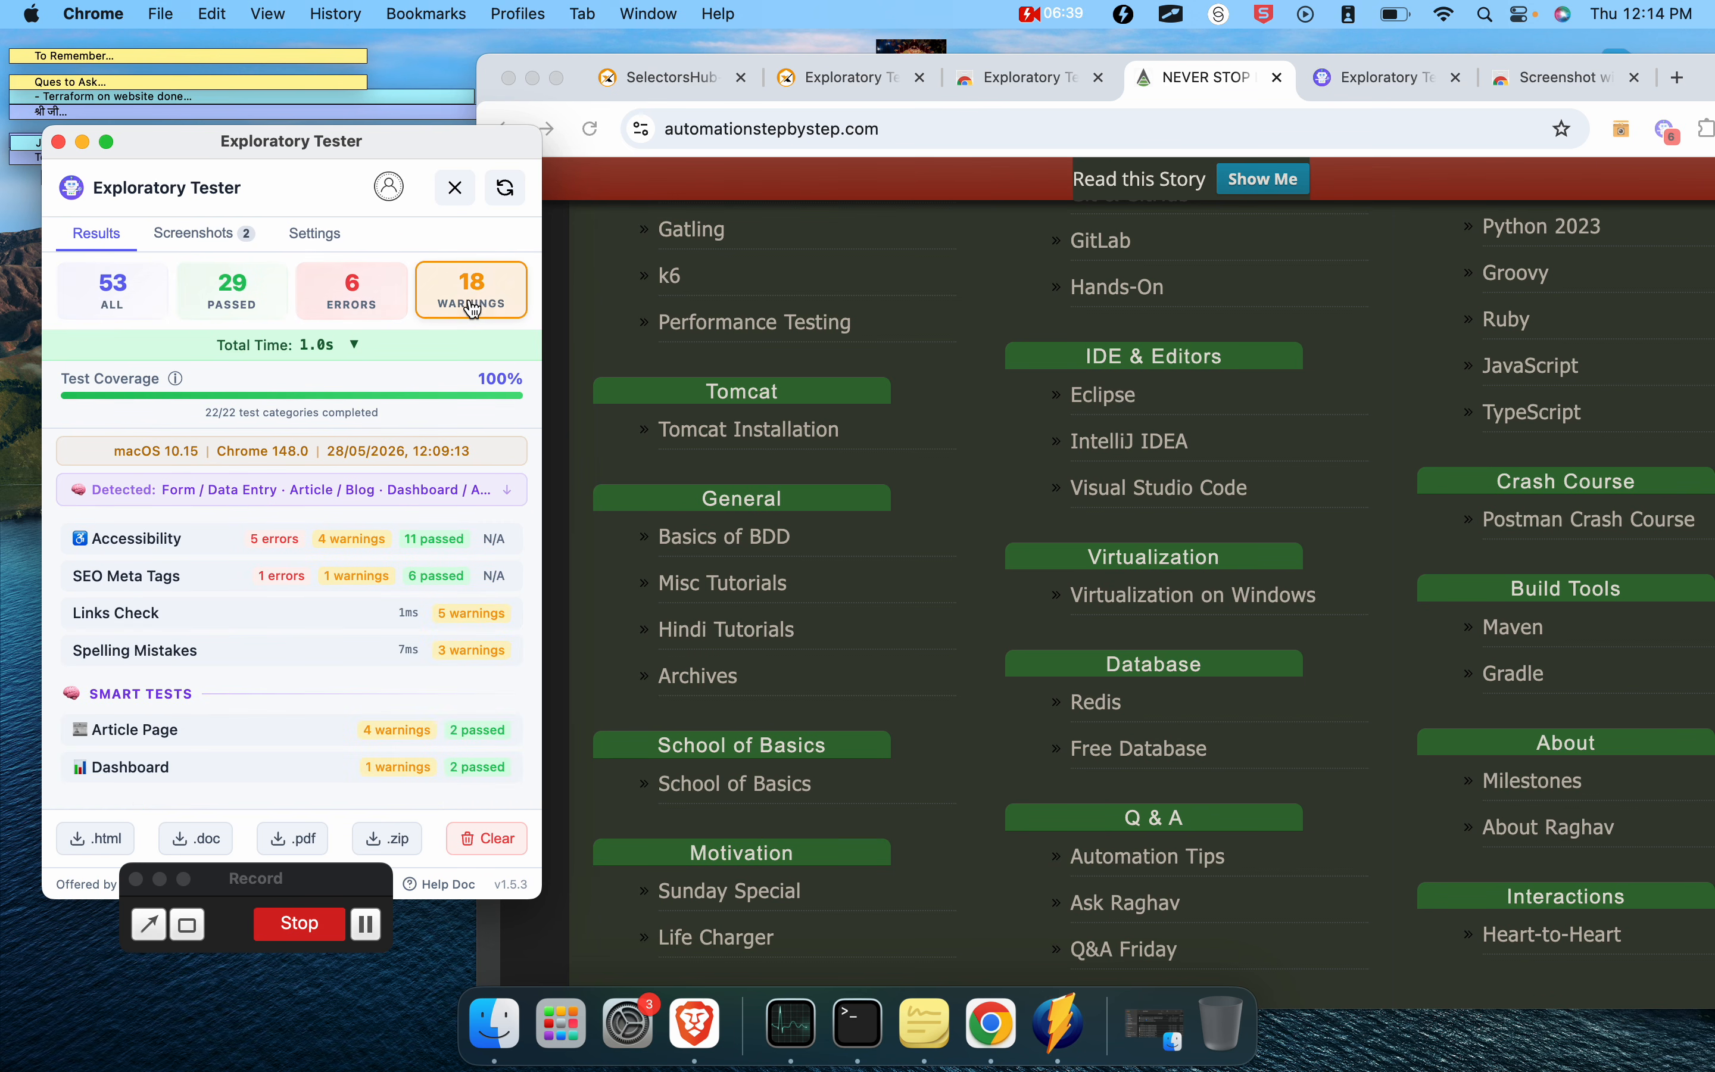
{"action": "left_click", "coordinate": [328, 304]}
{"action": "left_click", "coordinate": [213, 298]}
{"action": "left_click", "coordinate": [112, 302]}
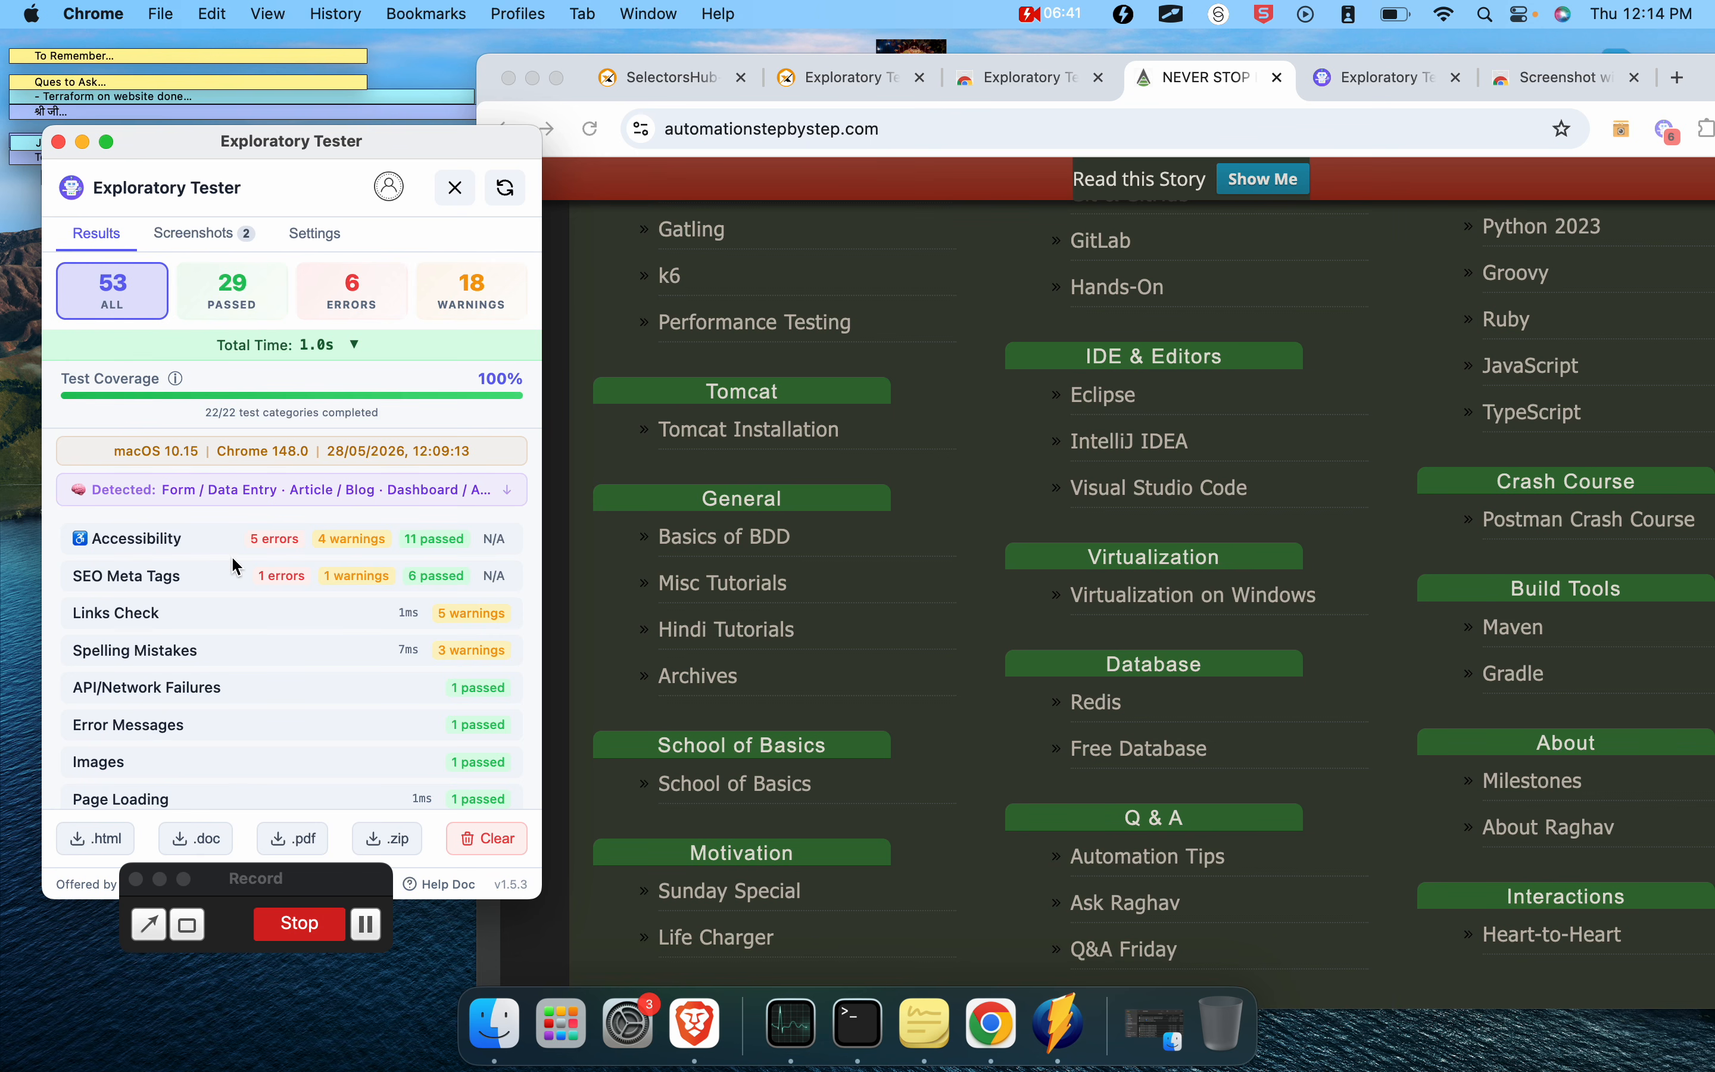
Step: View the first captured Accessibility screenshot and look through its image and issue details
{"action": "left_click", "coordinate": [204, 235]}
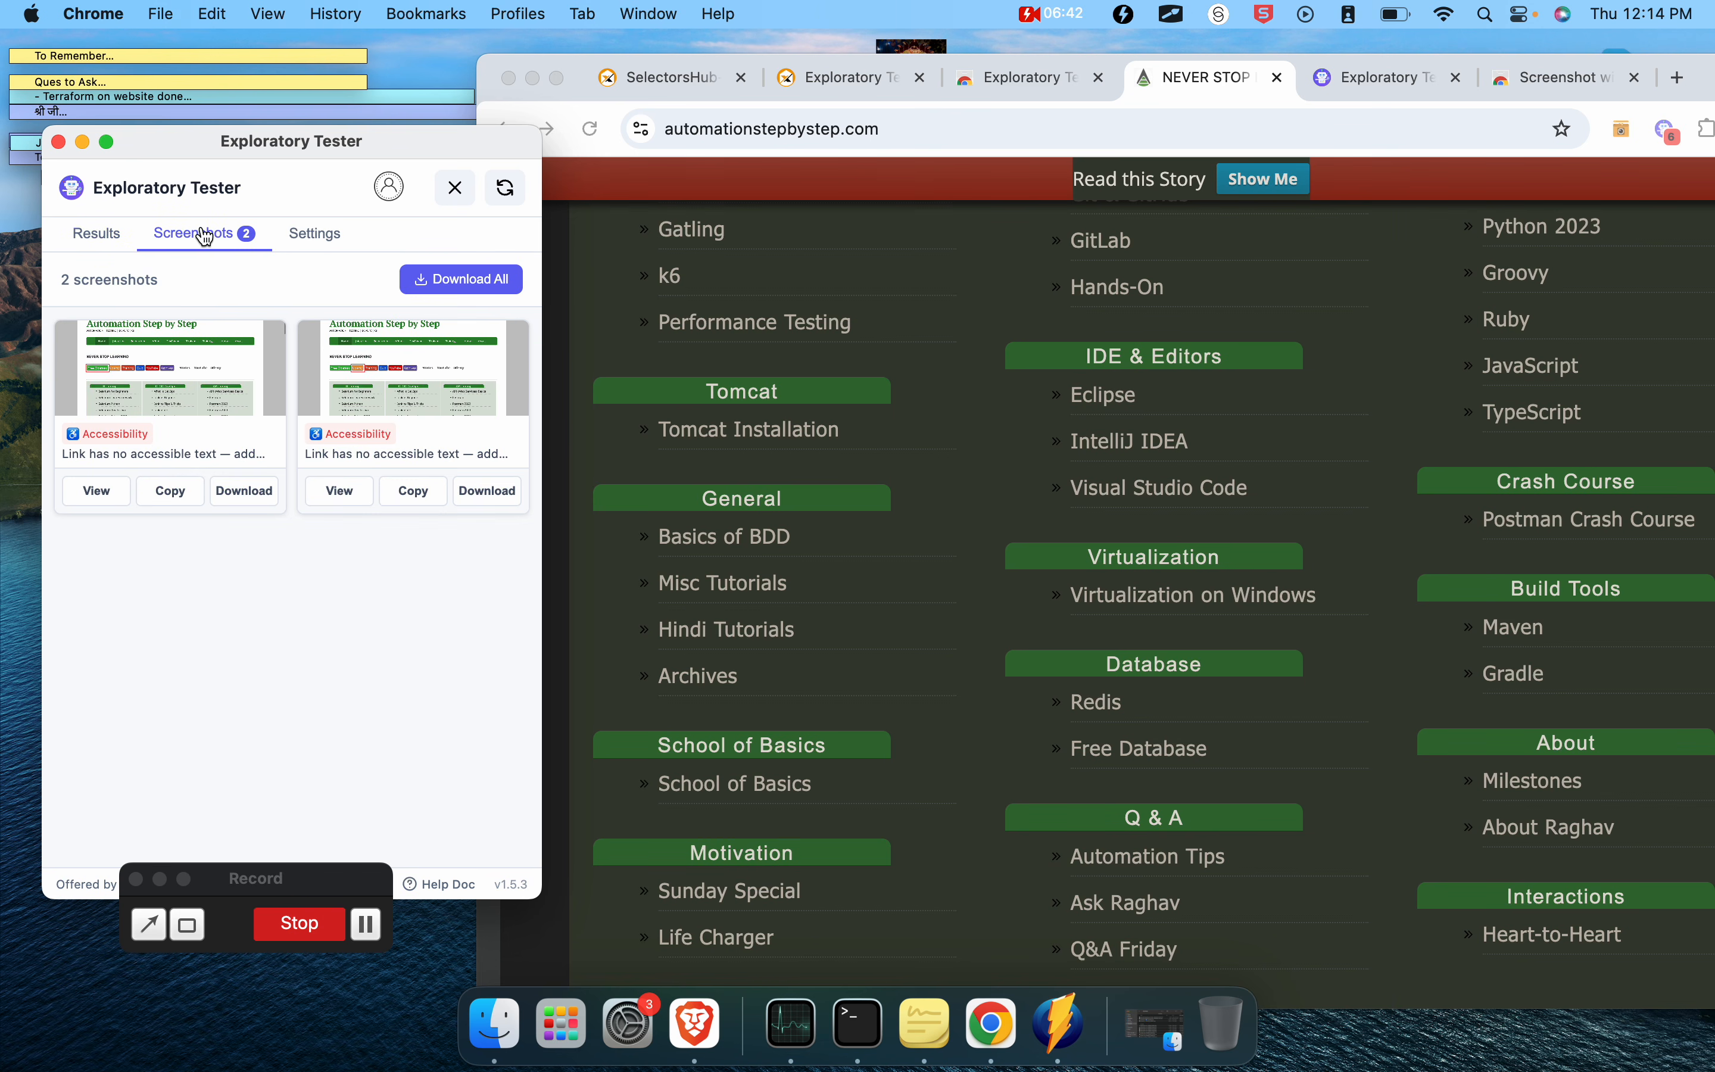
{"action": "left_click", "coordinate": [172, 401]}
{"action": "scroll", "coordinate": [225, 495], "scroll_direction": "down", "scroll_amount": 3}
{"action": "scroll", "coordinate": [224, 489], "scroll_direction": "up", "scroll_amount": 2}
{"action": "scroll", "coordinate": [196, 468], "scroll_direction": "down", "scroll_amount": 3}
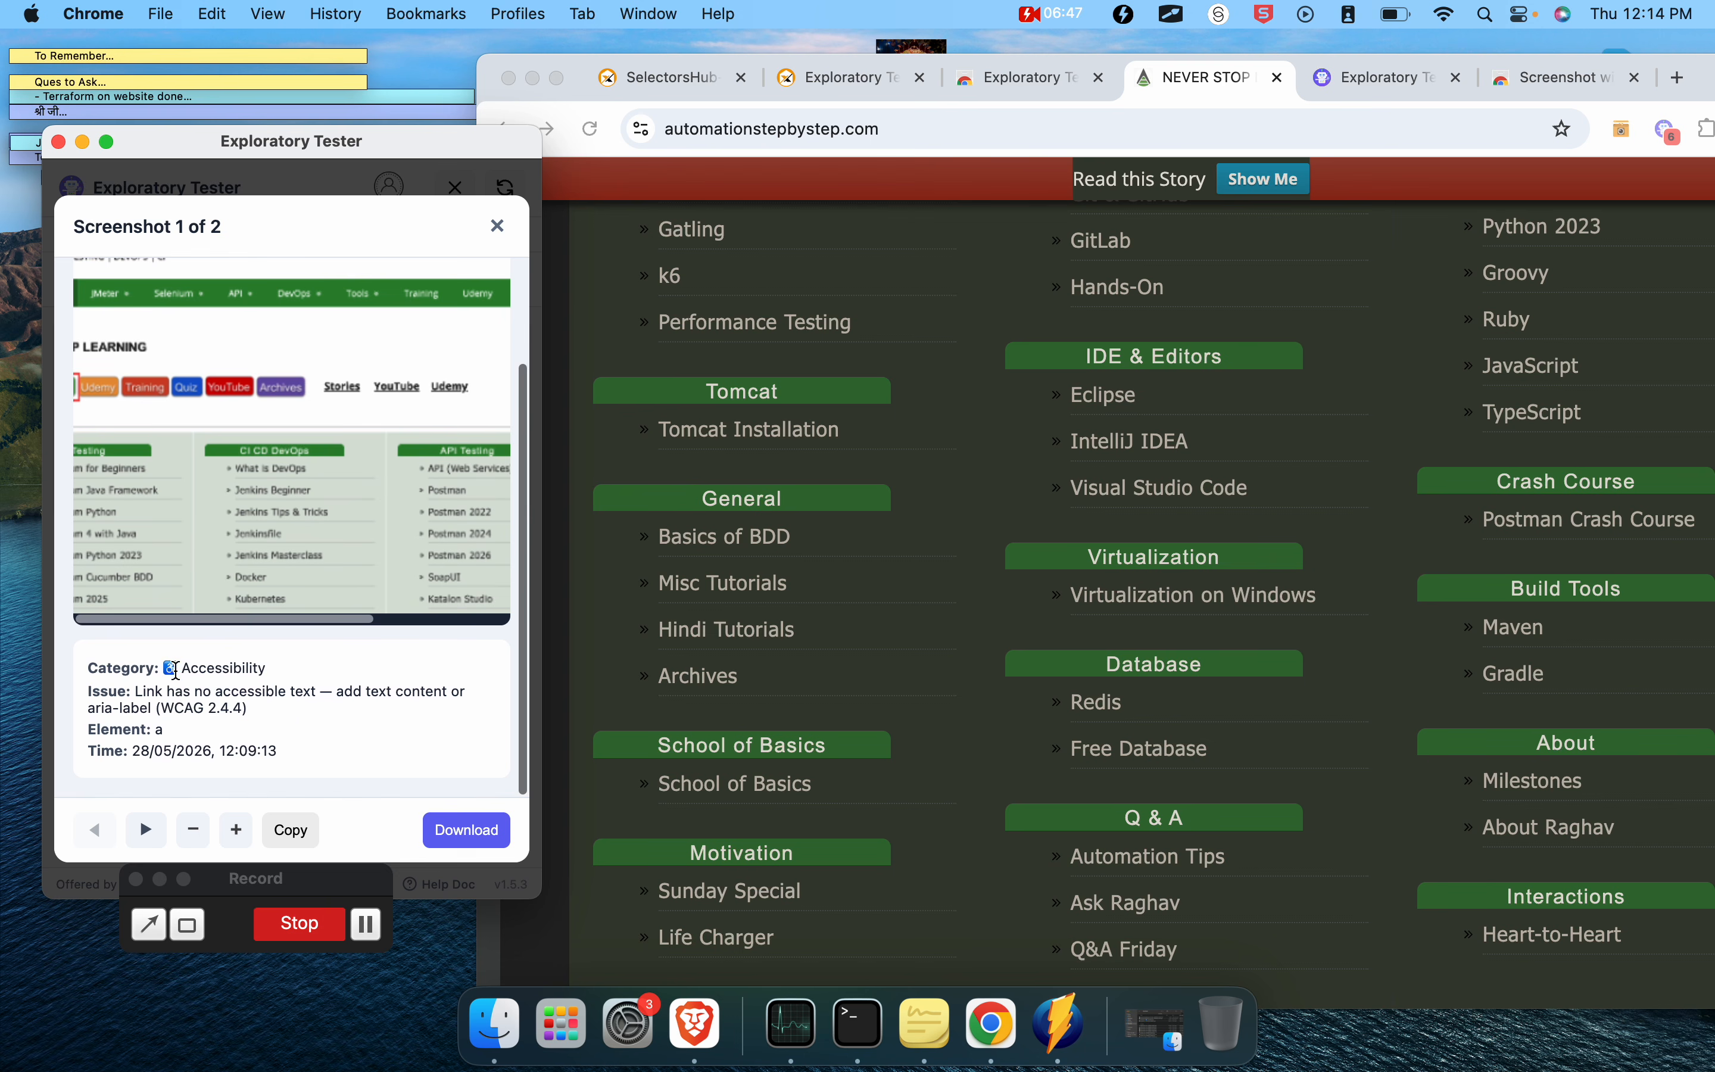
Step: Highlight the Accessibility category, the missing accessible text issue and the WCAG 2.4.4 reference in the first screenshot's details
{"action": "left_click_drag", "start_coordinate": [178, 675], "coordinate": [326, 670]}
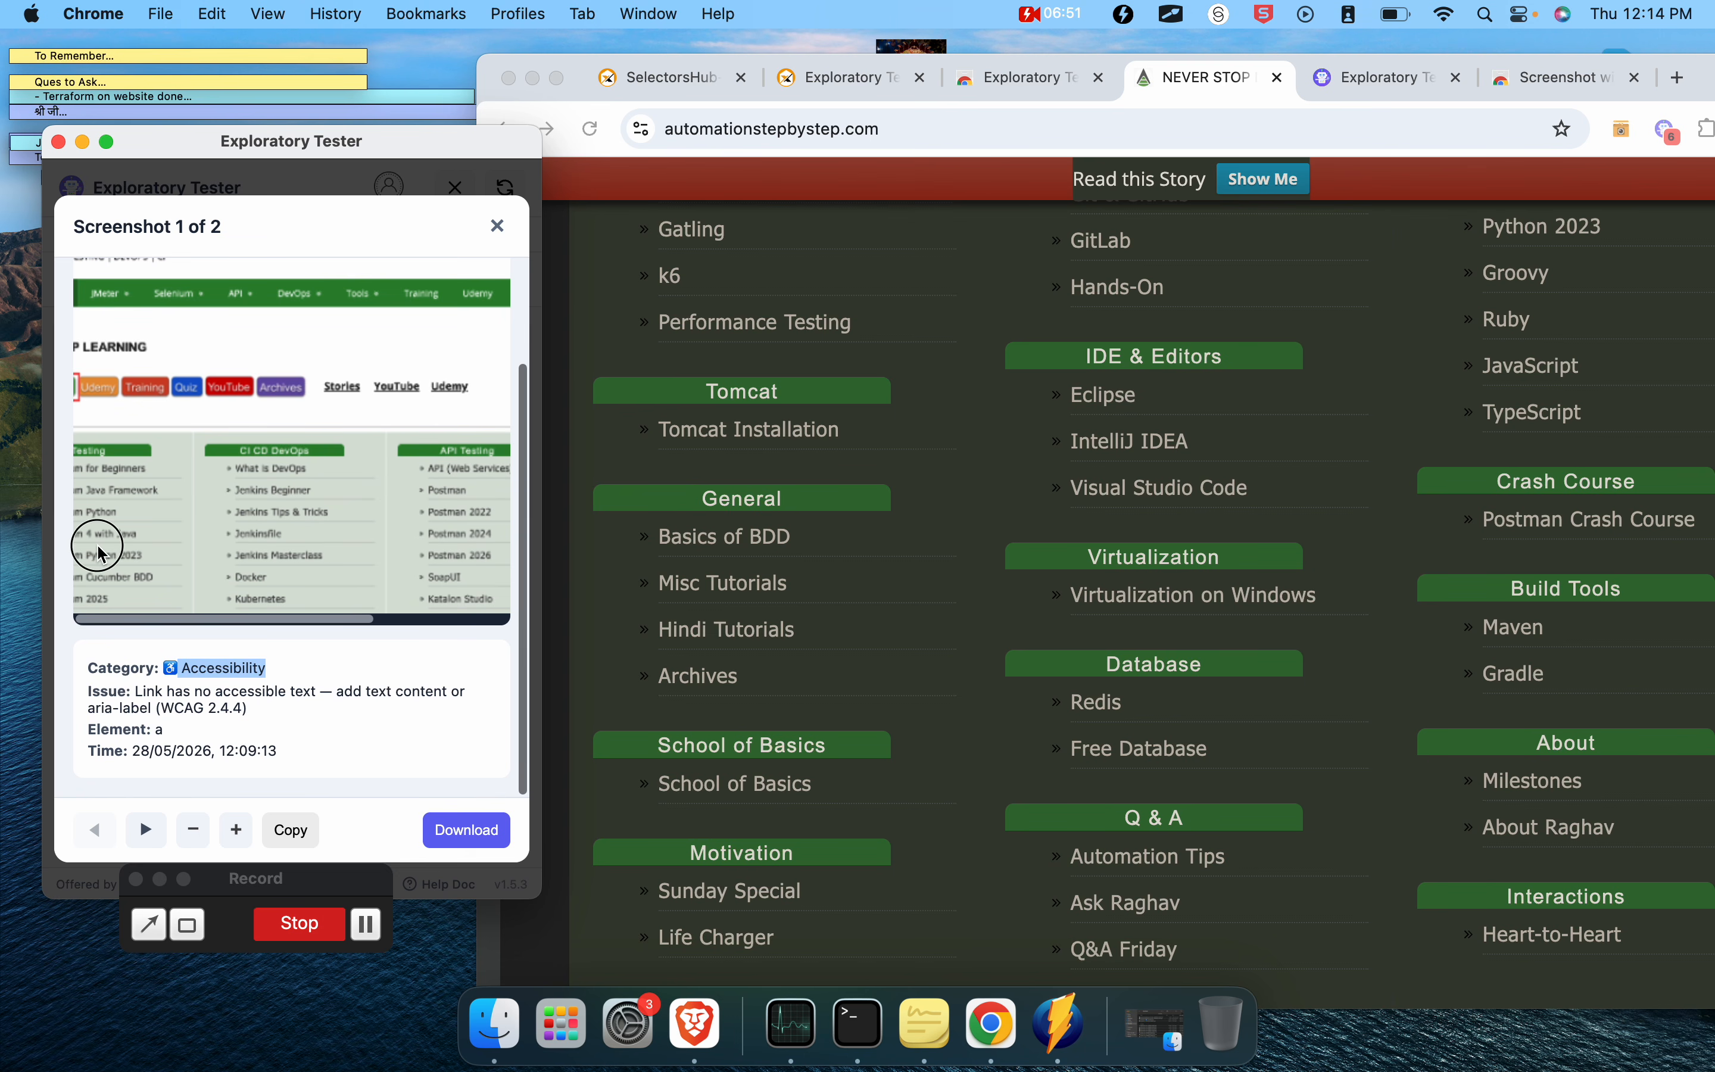
{"action": "scroll", "coordinate": [284, 555], "scroll_direction": "right", "scroll_amount": 3}
{"action": "scroll", "coordinate": [284, 555], "scroll_direction": "right", "scroll_amount": 2}
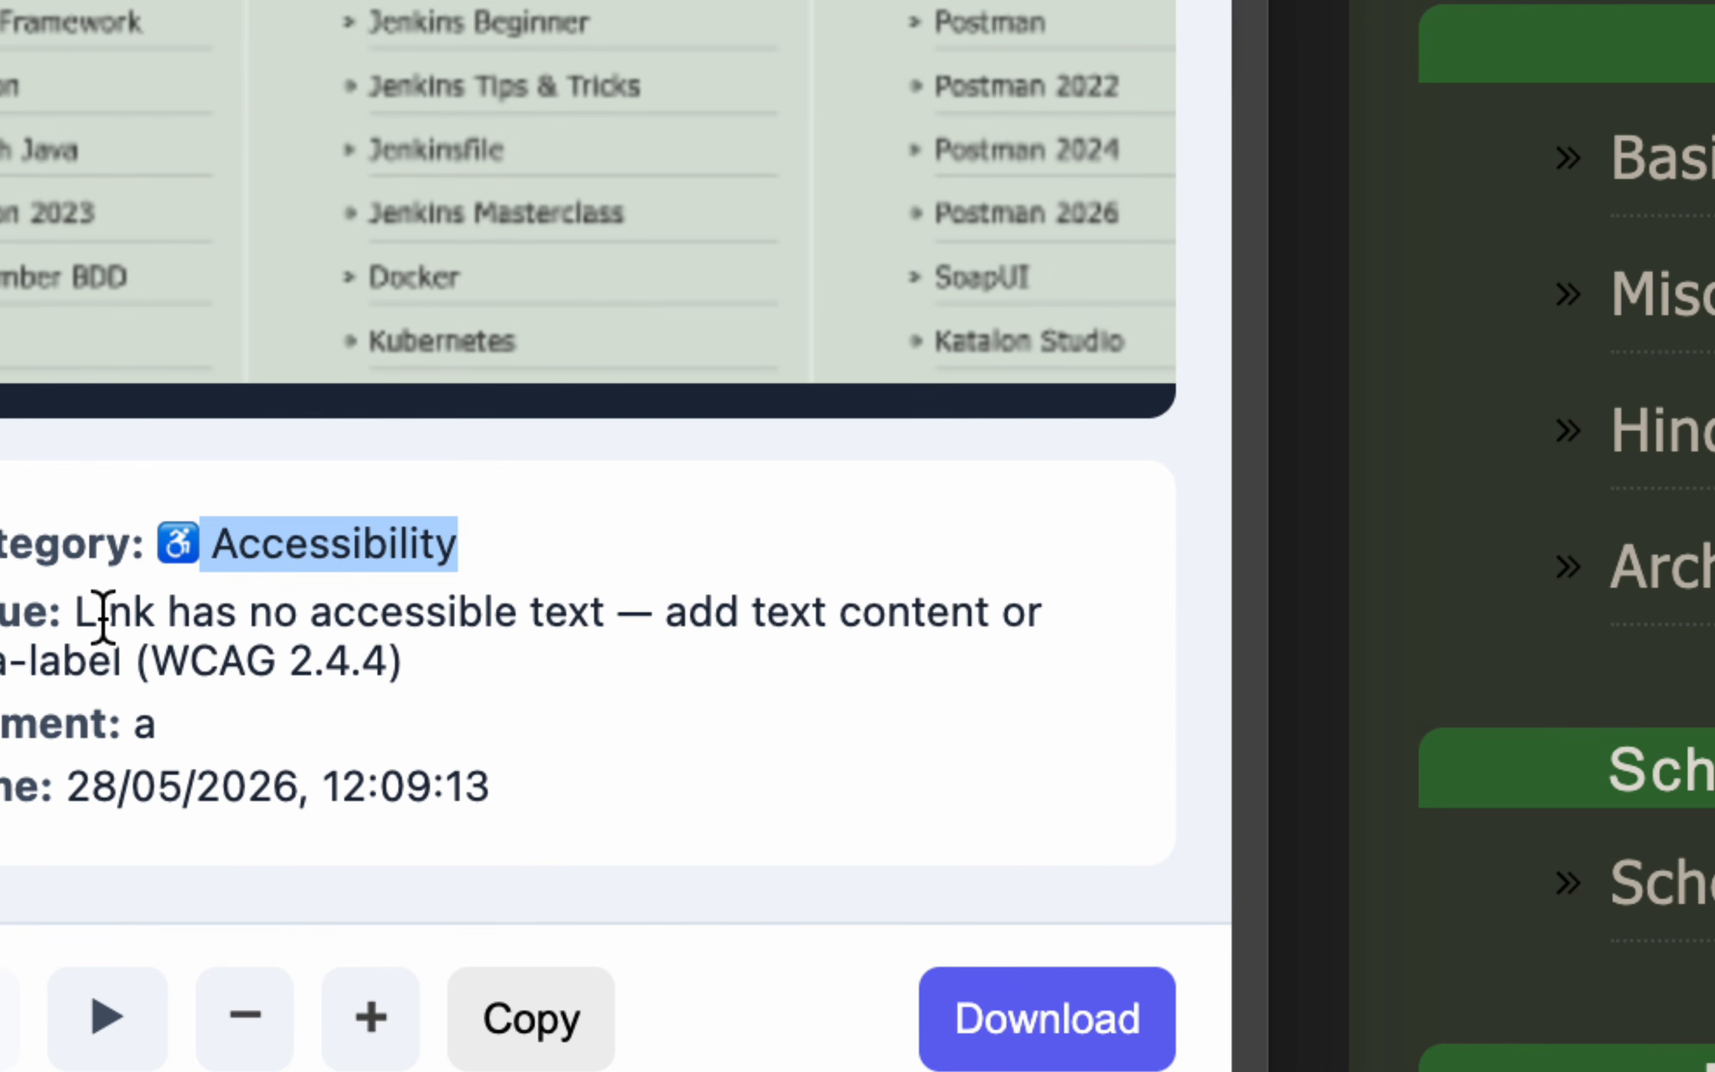
{"action": "left_click_drag", "start_coordinate": [142, 691], "coordinate": [312, 692]}
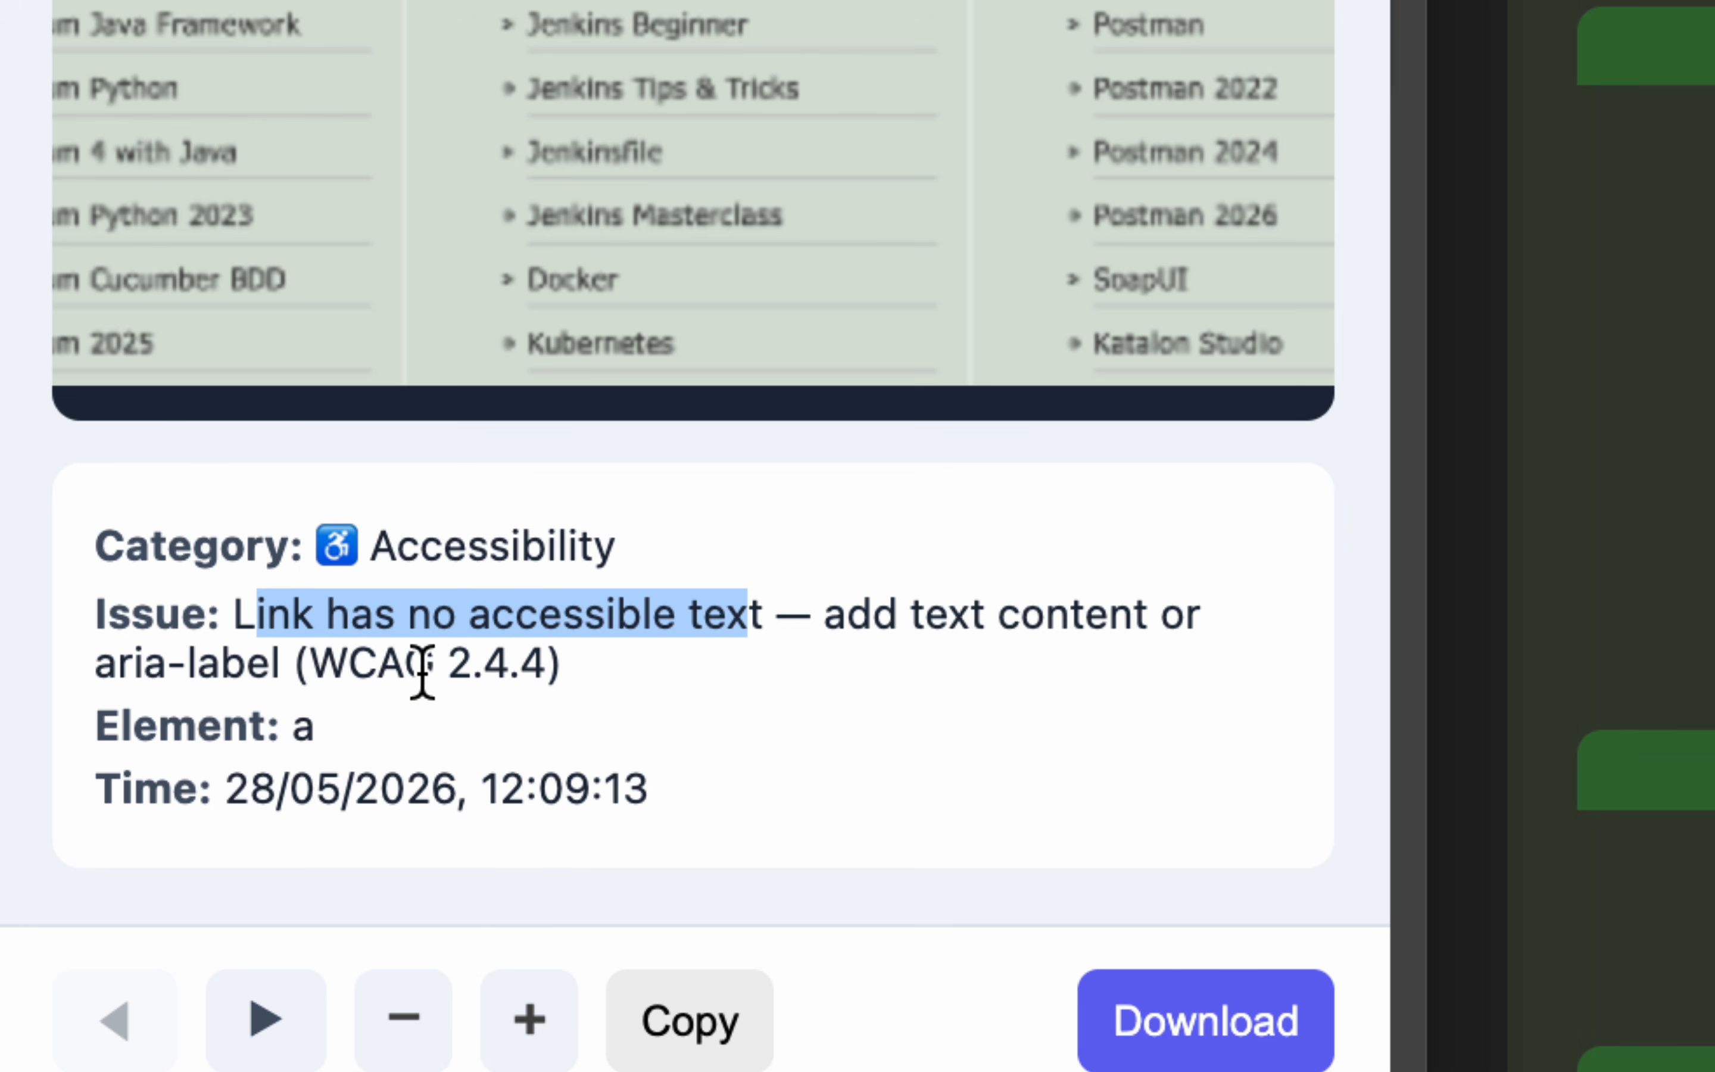
{"action": "left_click_drag", "start_coordinate": [436, 670], "coordinate": [301, 670]}
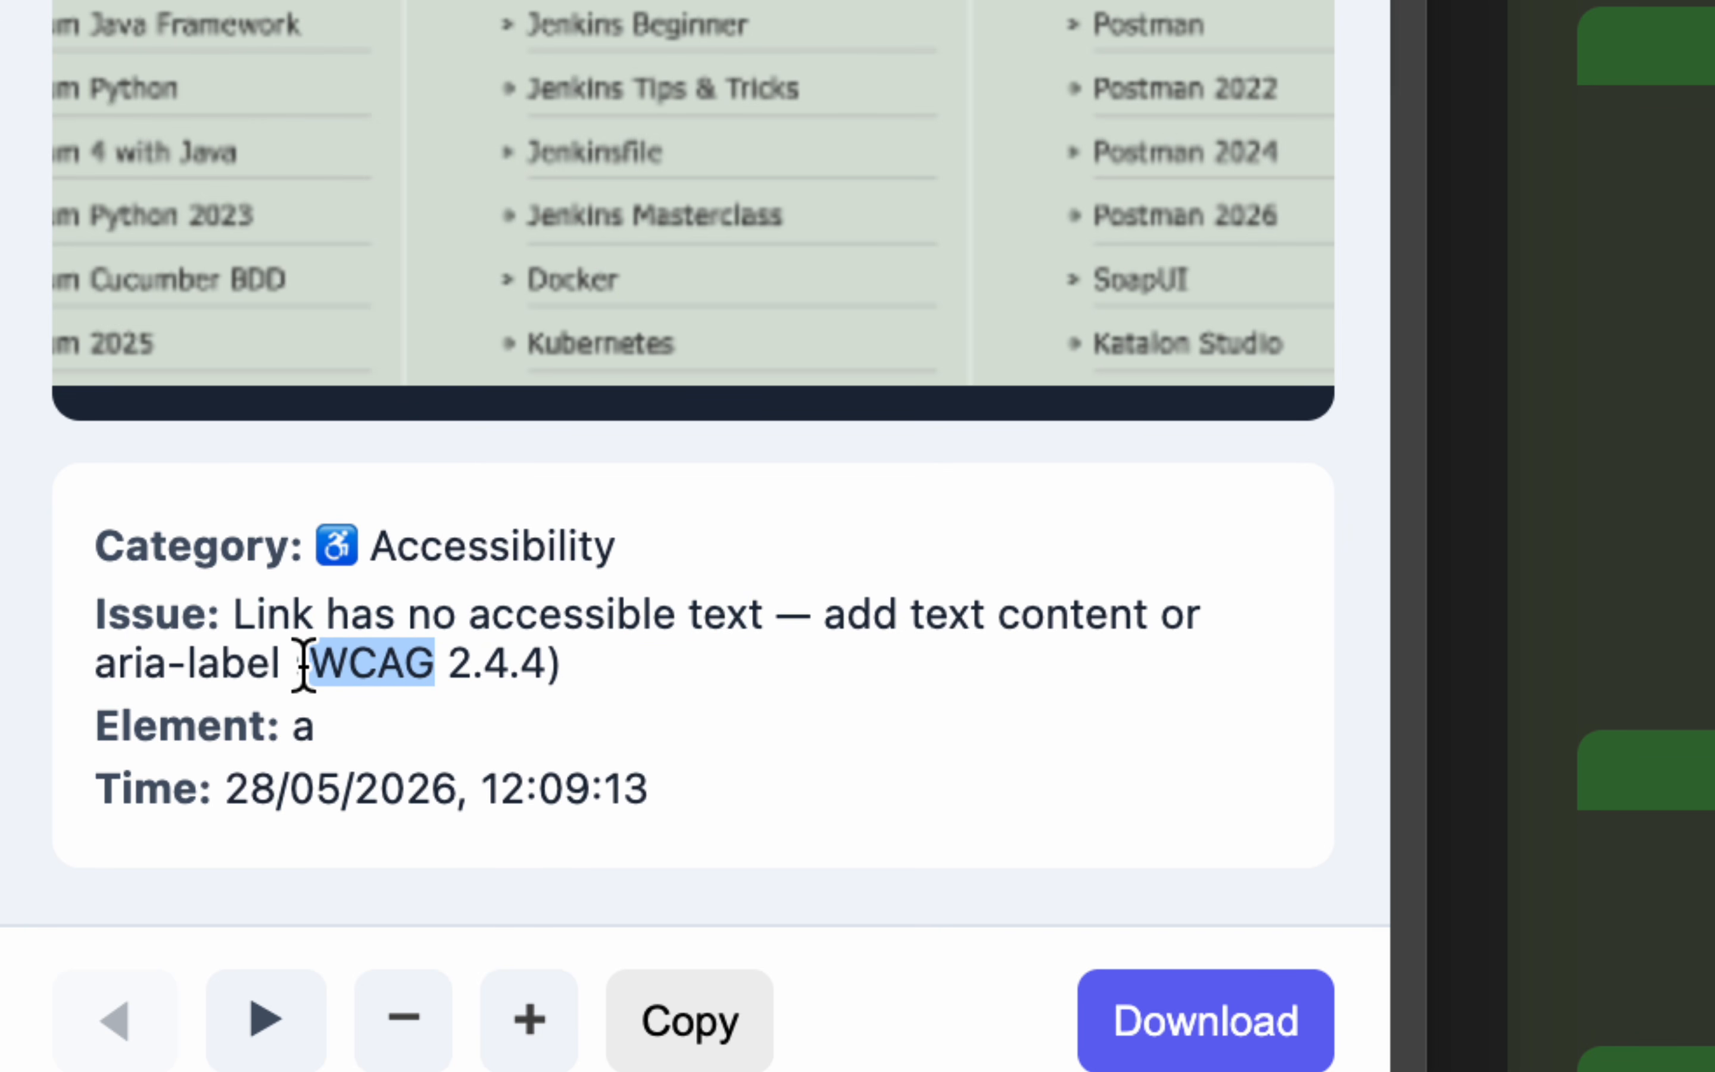
{"action": "left_click_drag", "start_coordinate": [547, 666], "coordinate": [468, 668]}
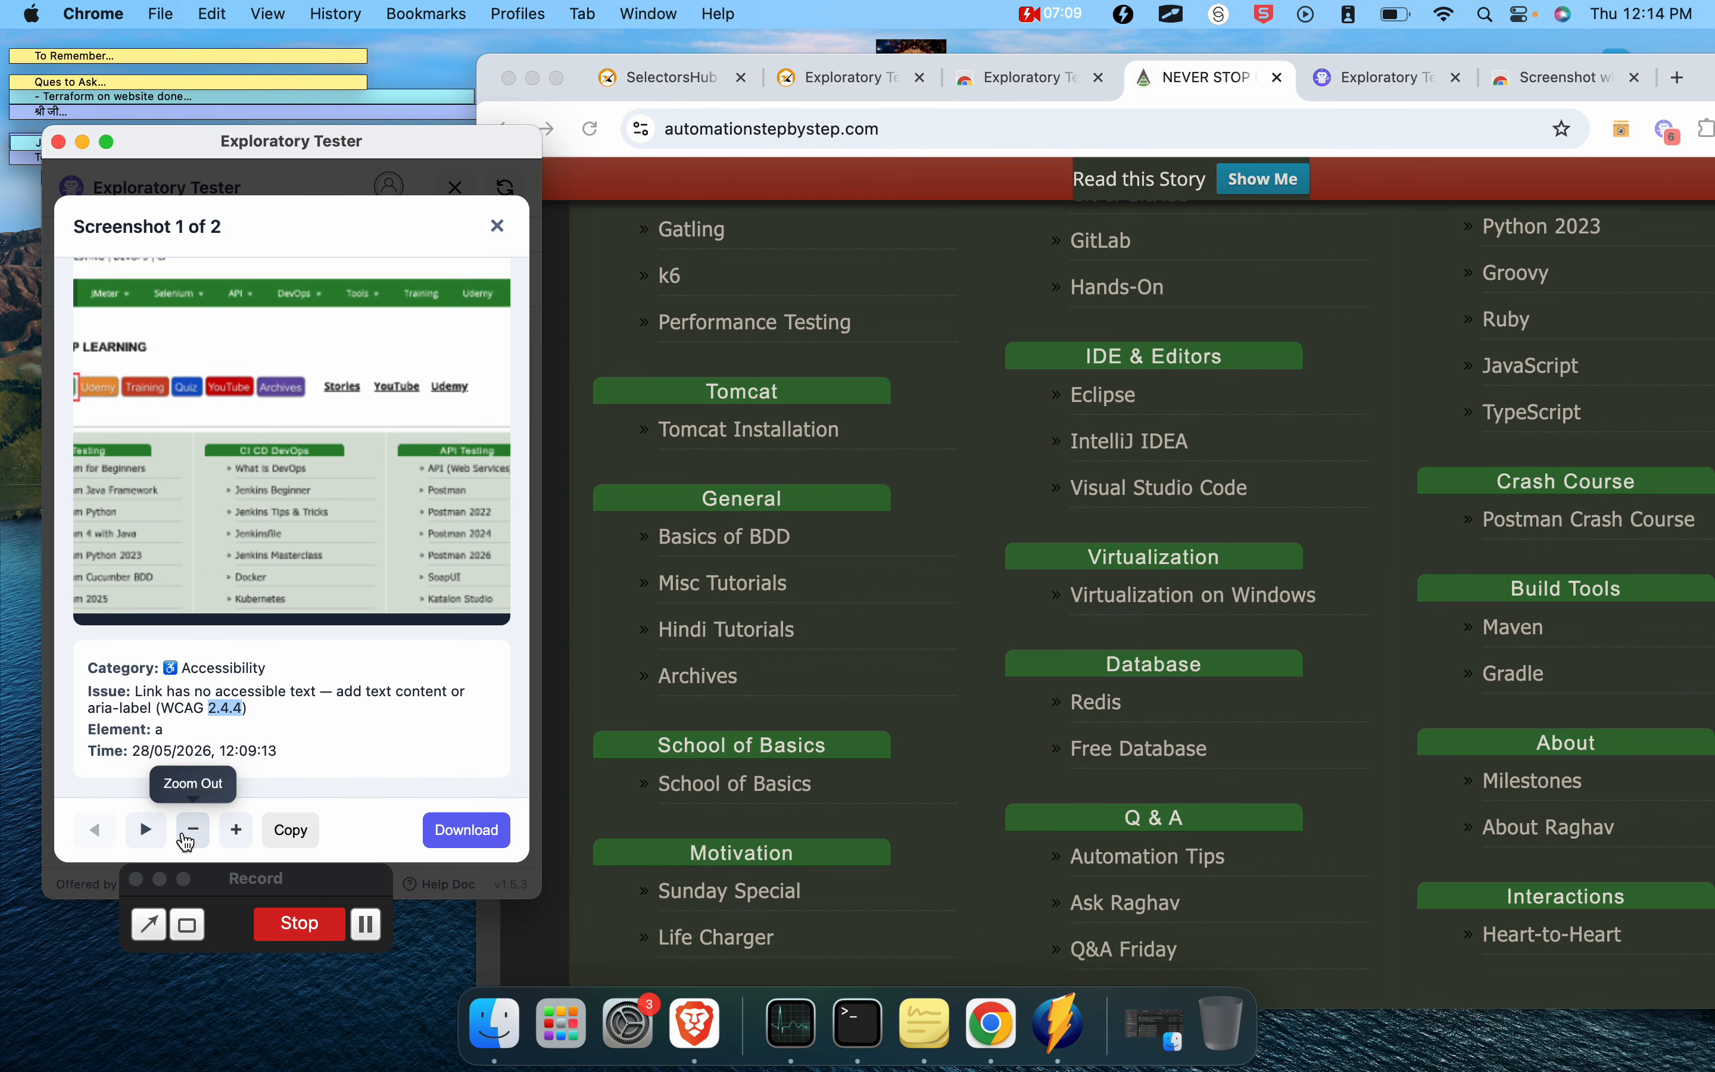
Step: Zoom the first screenshot out and back in to see the flagged link, and close the preview
{"action": "left_click", "coordinate": [393, 1050]}
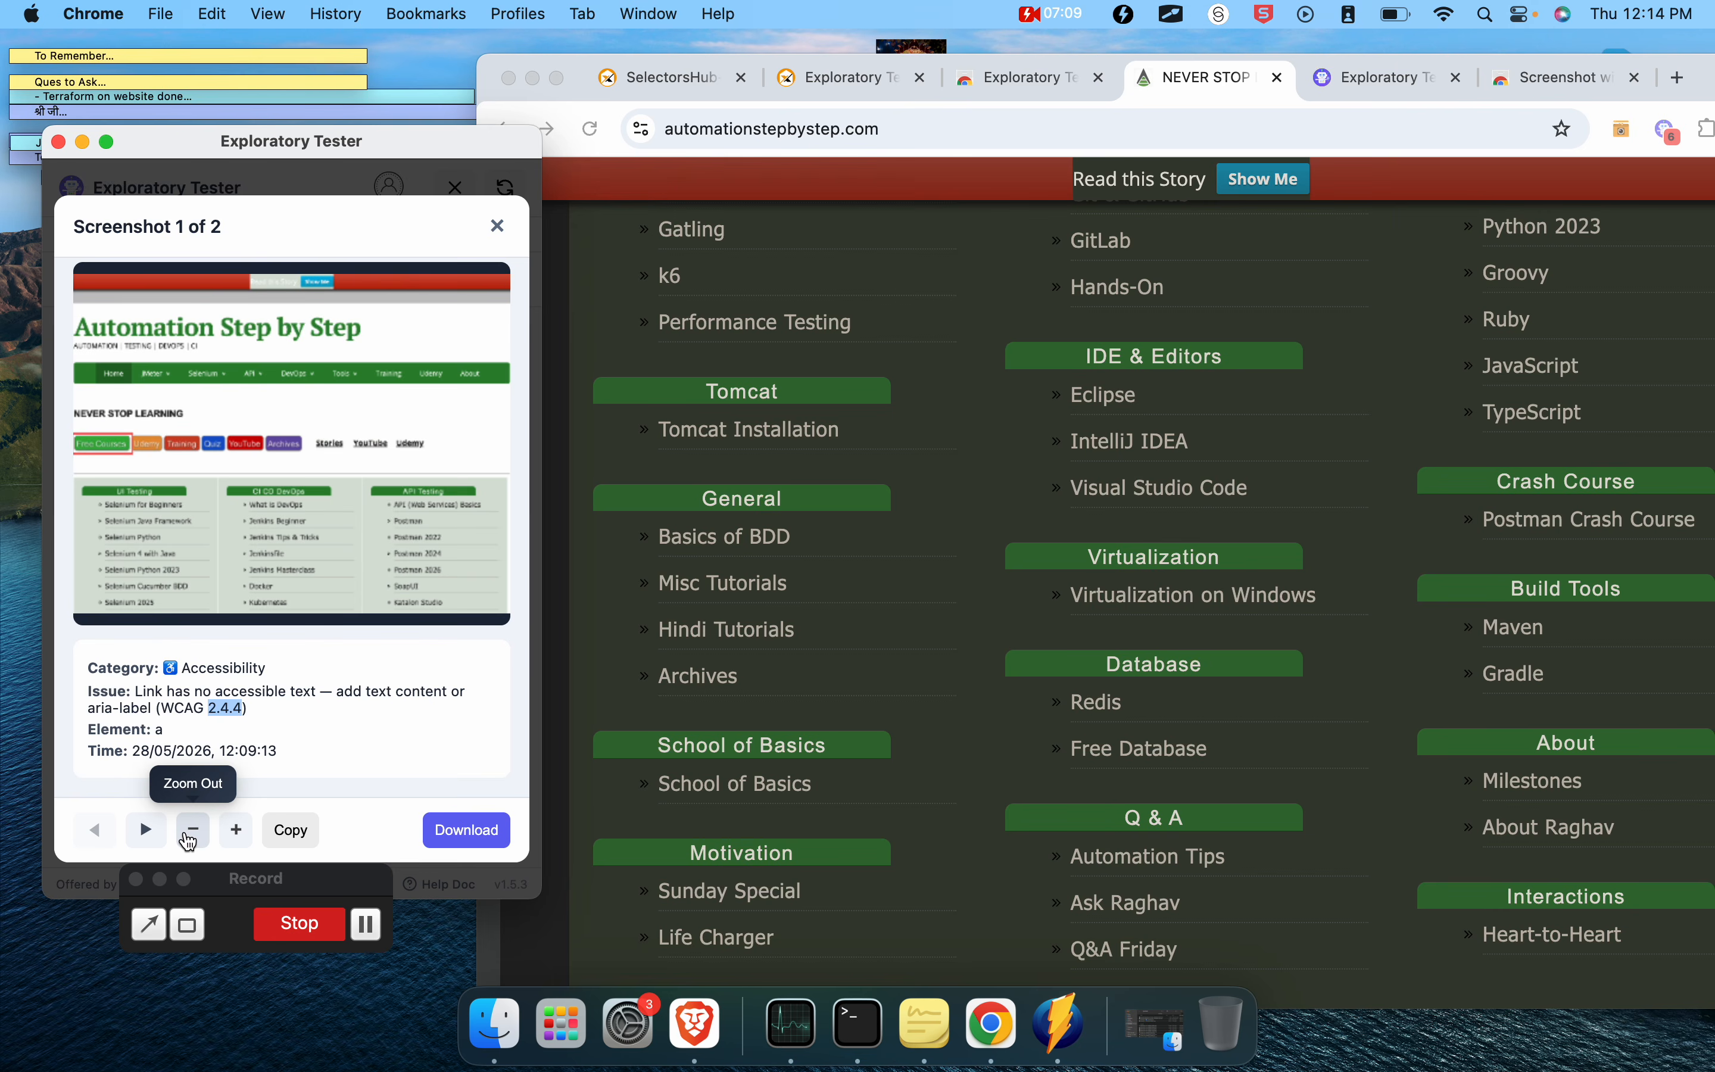
{"action": "left_click", "coordinate": [189, 834]}
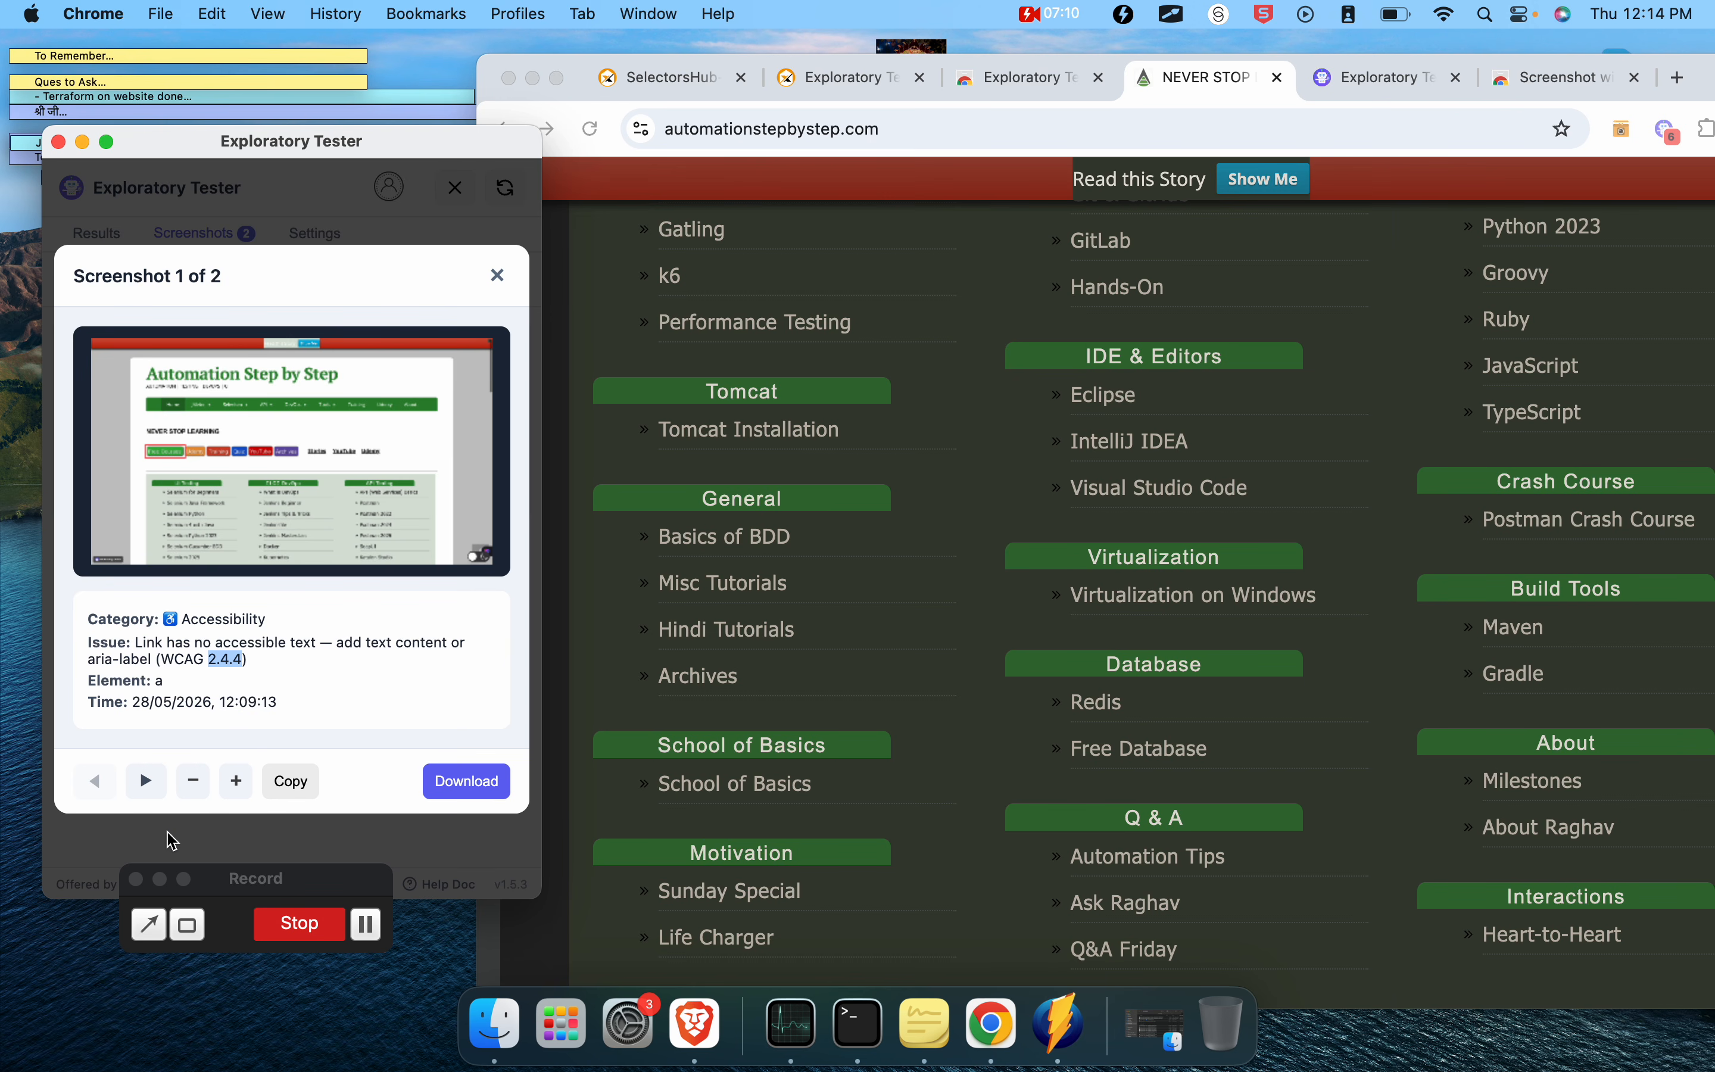
{"action": "left_click", "coordinate": [236, 781]}
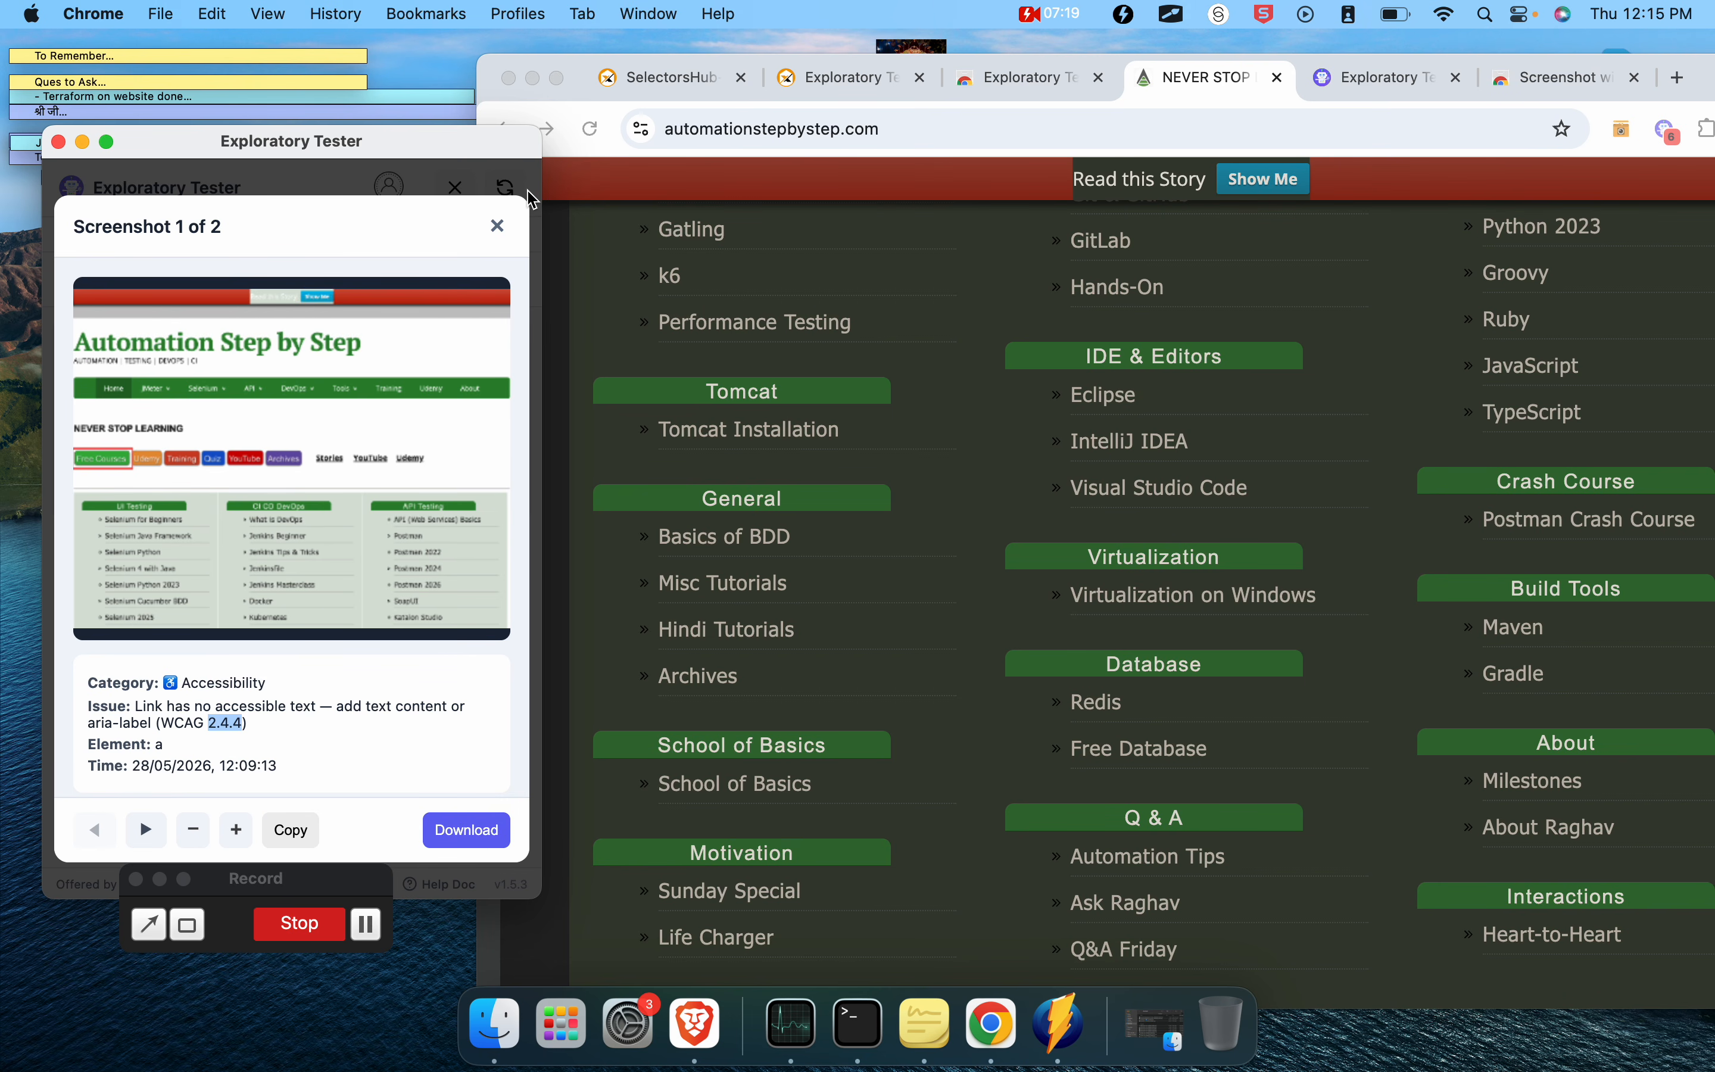
{"action": "left_click", "coordinate": [497, 226]}
Step: View the second captured screenshot, find its flagged Udemy link on the web page, and close the preview
{"action": "left_click", "coordinate": [418, 399]}
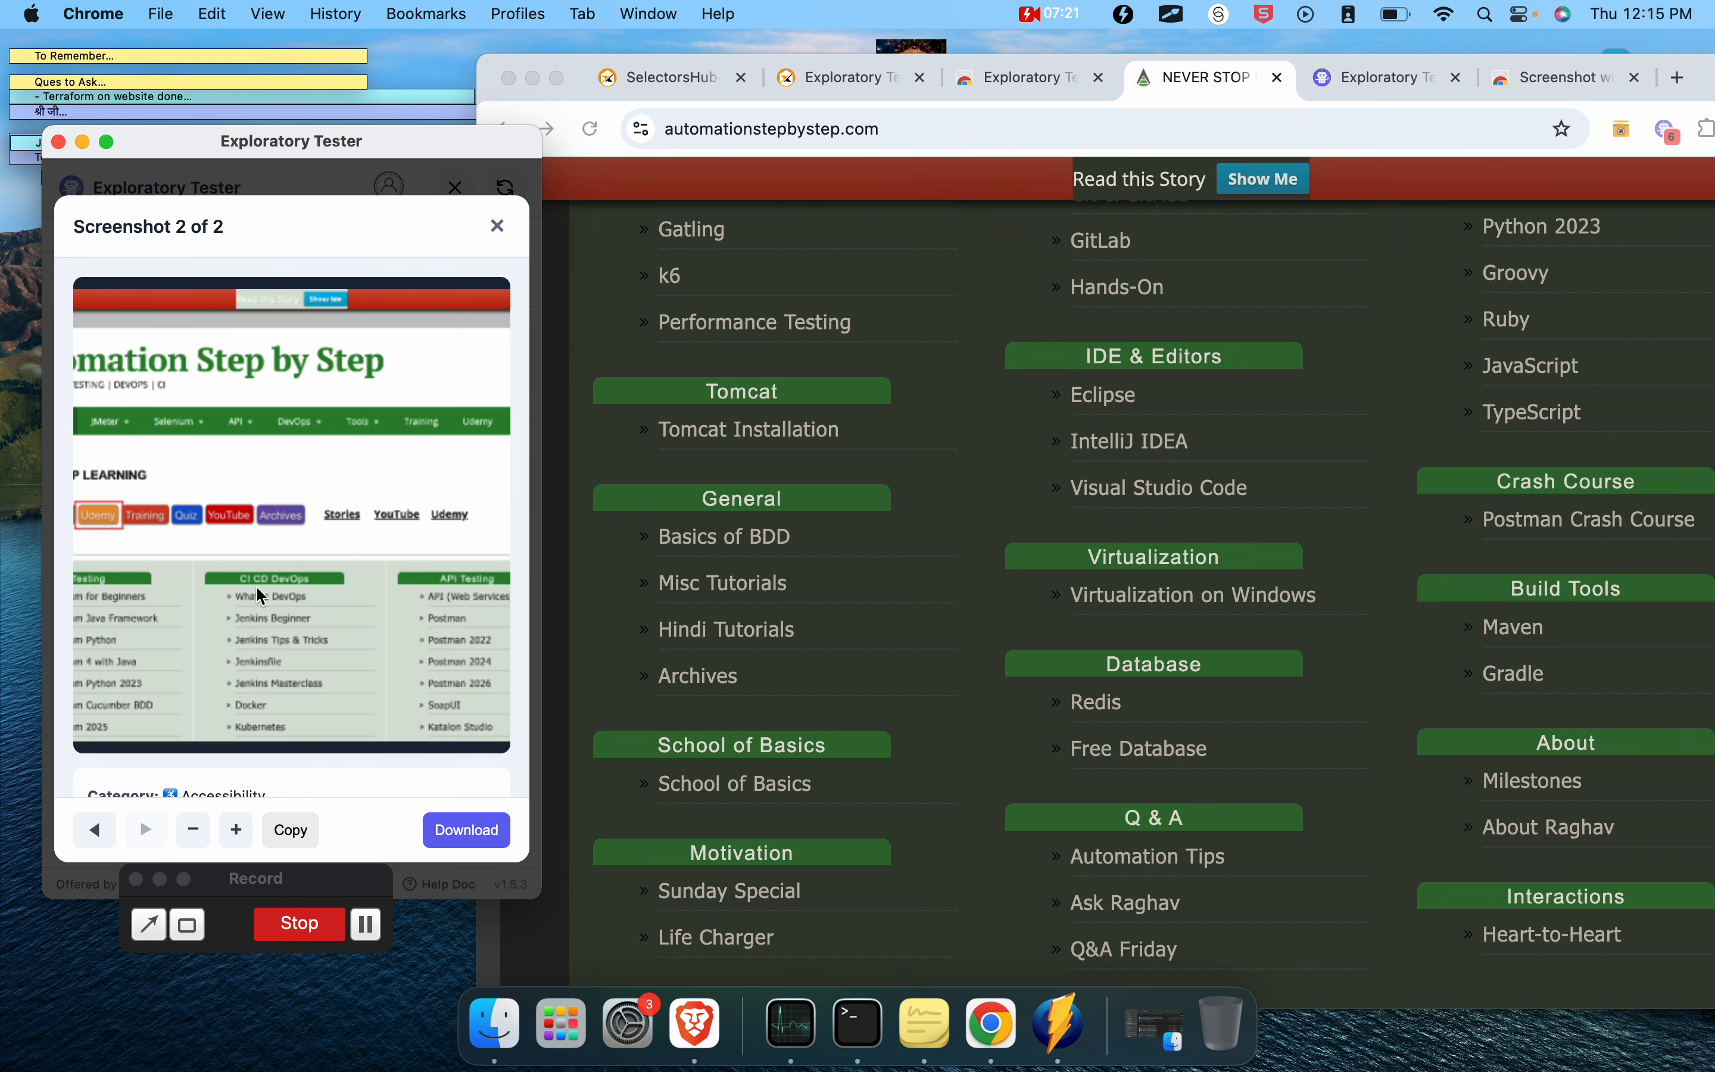
{"action": "scroll", "coordinate": [201, 685], "scroll_direction": "down", "scroll_amount": 5}
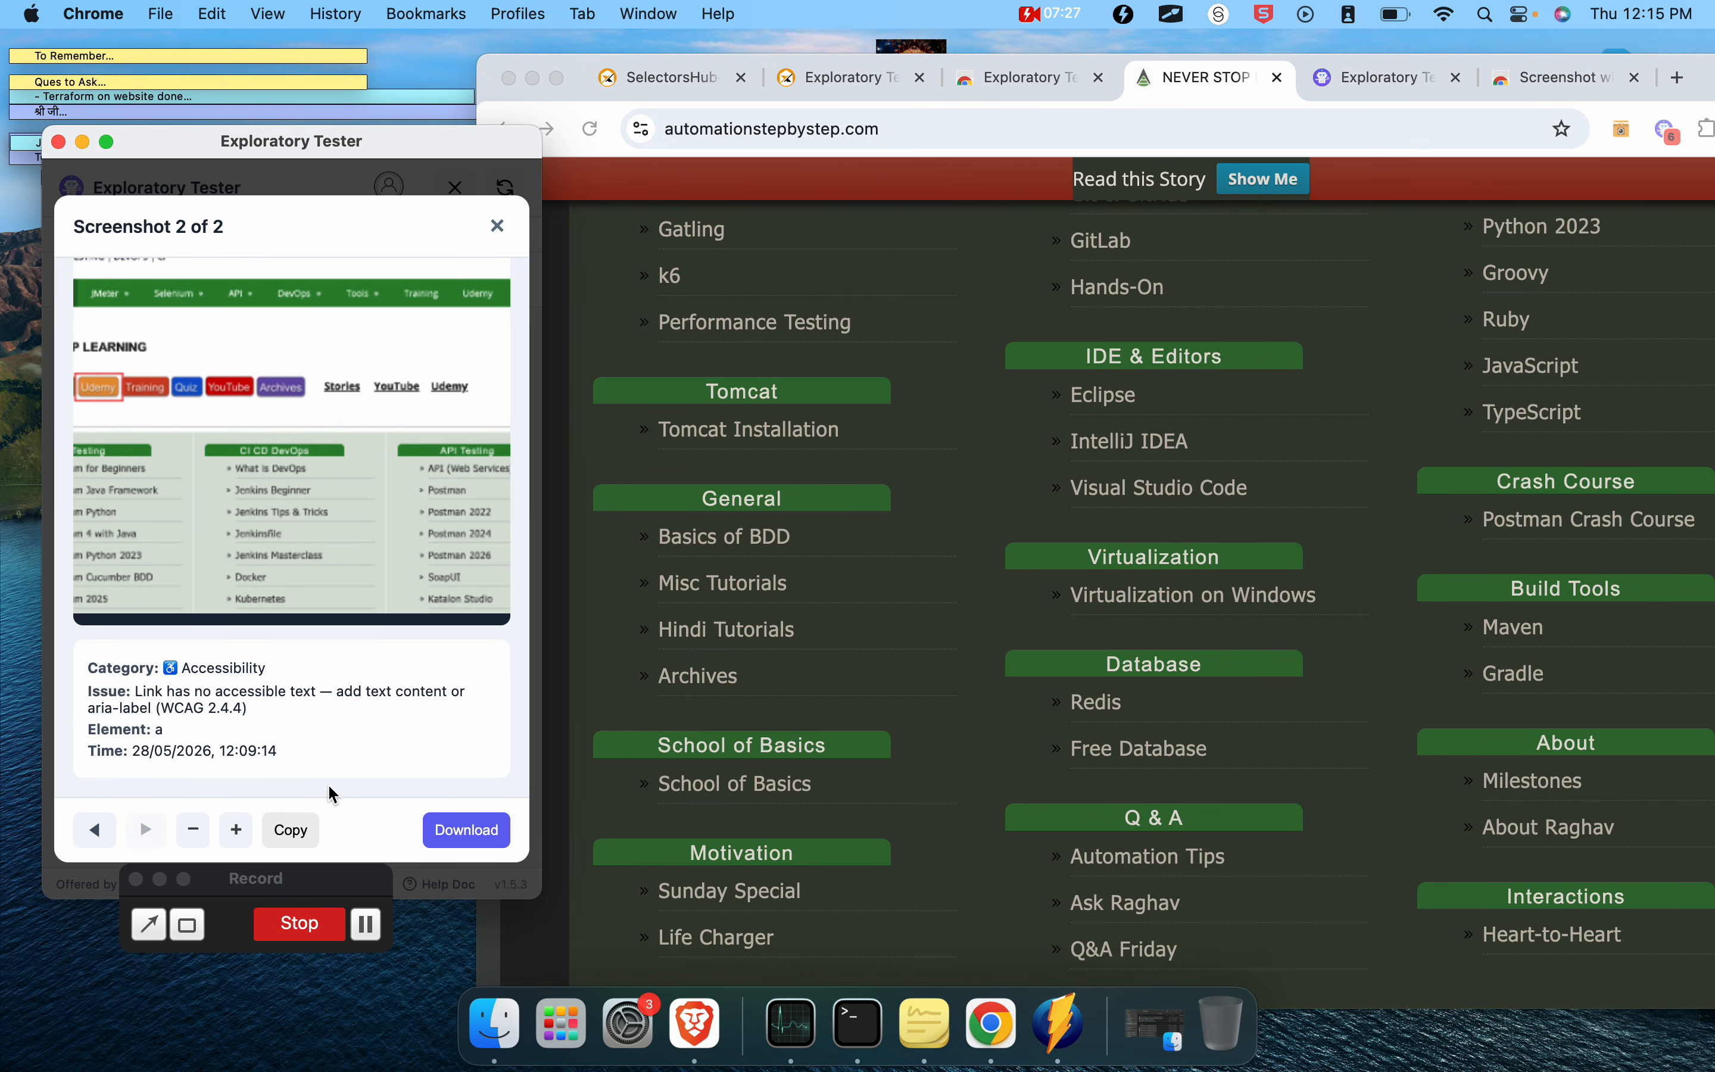
{"action": "scroll", "coordinate": [793, 462], "scroll_direction": "up", "scroll_amount": 15}
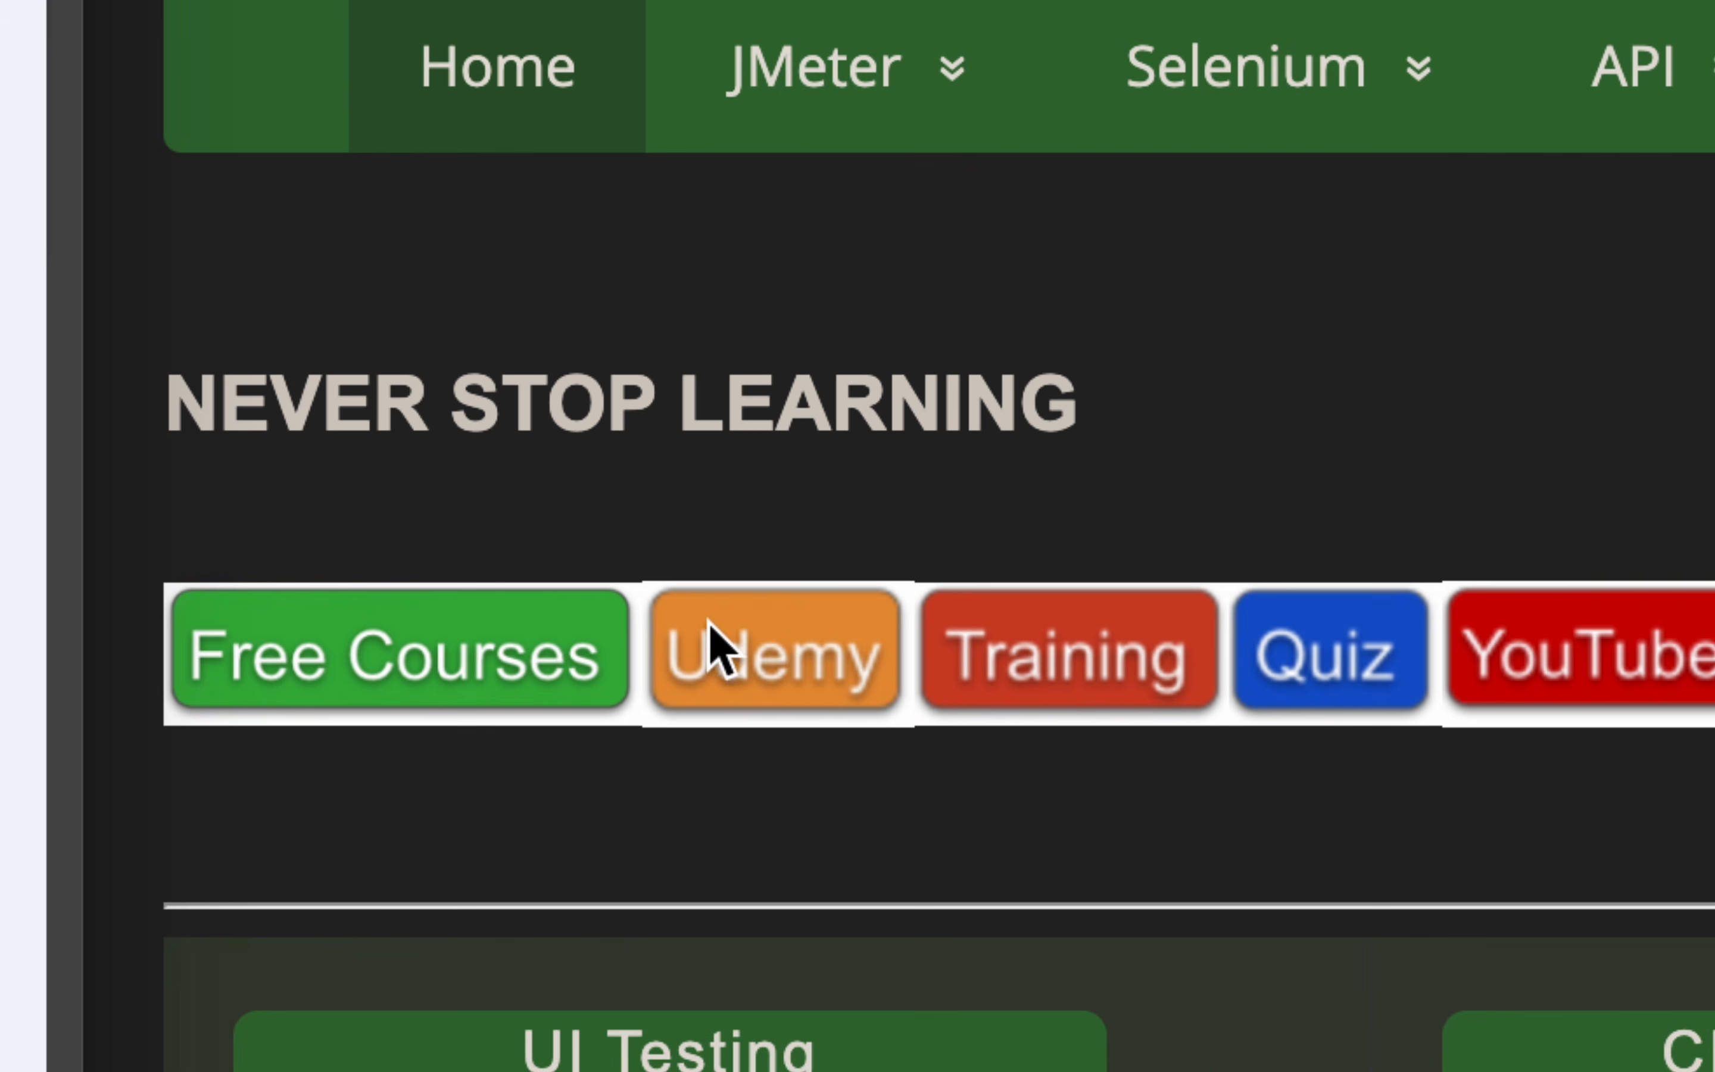
{"action": "right_click", "coordinate": [779, 645]}
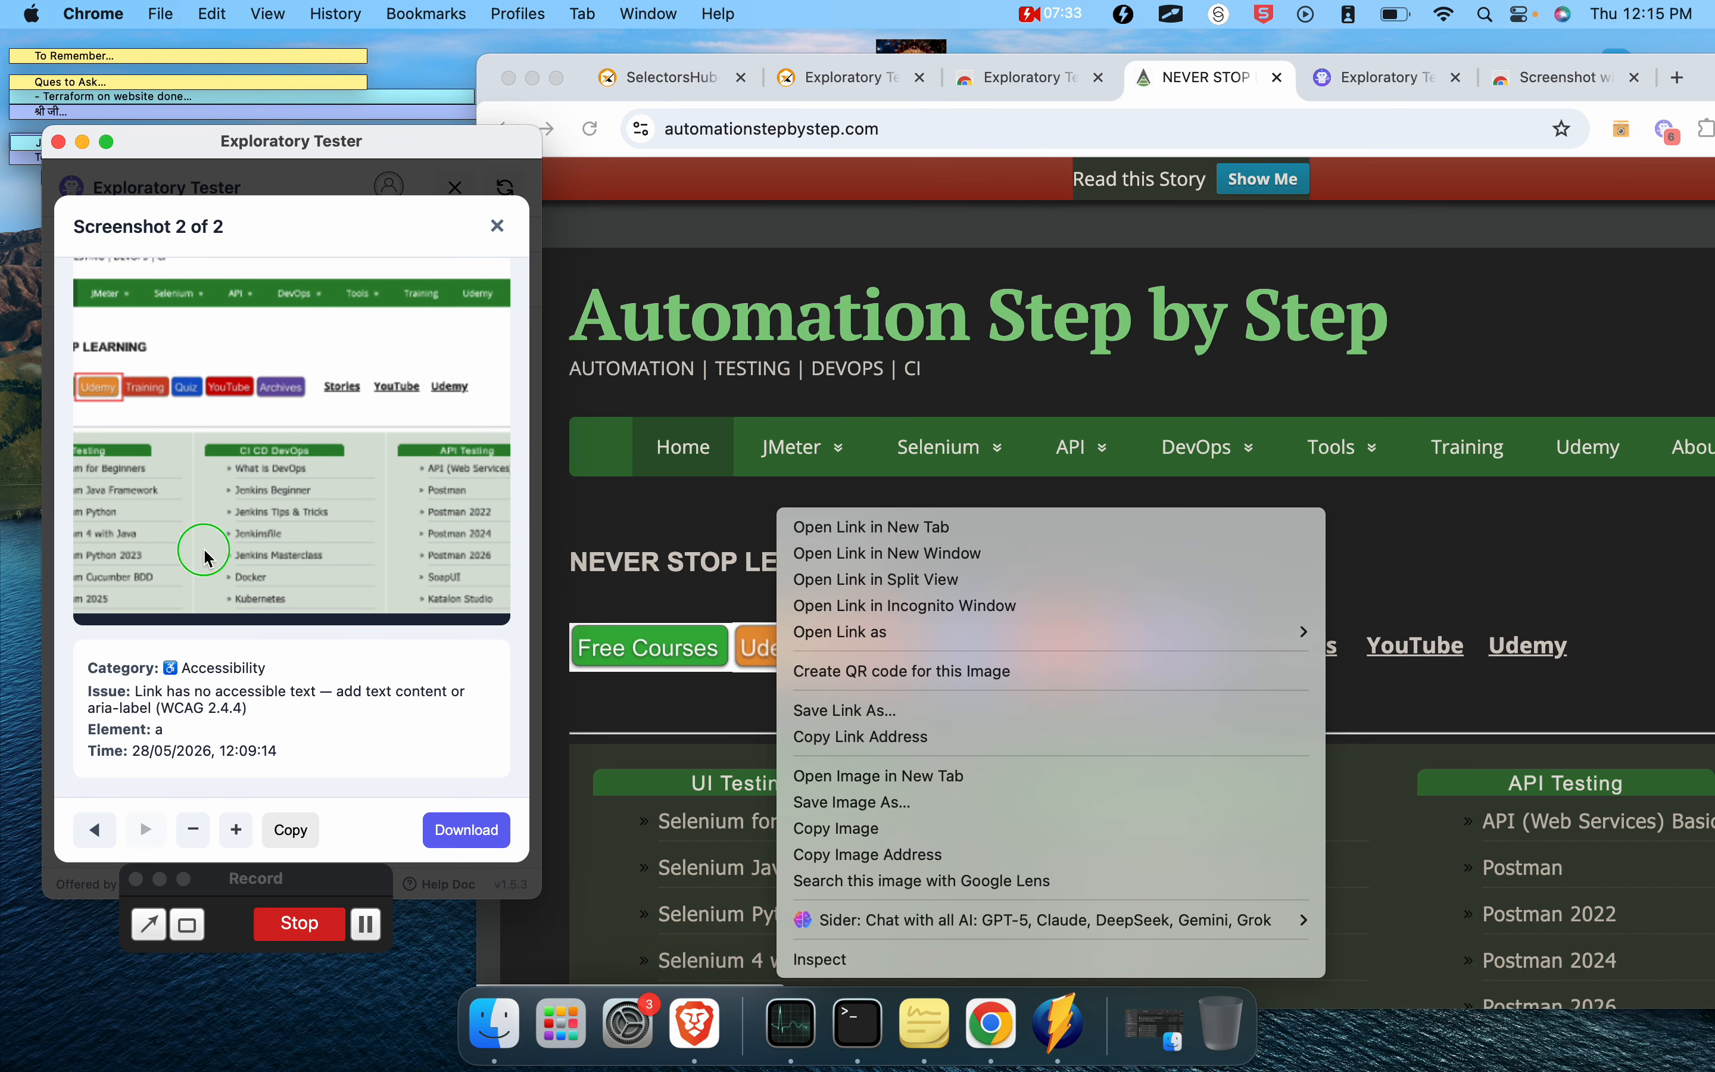
{"action": "left_click", "coordinate": [496, 223]}
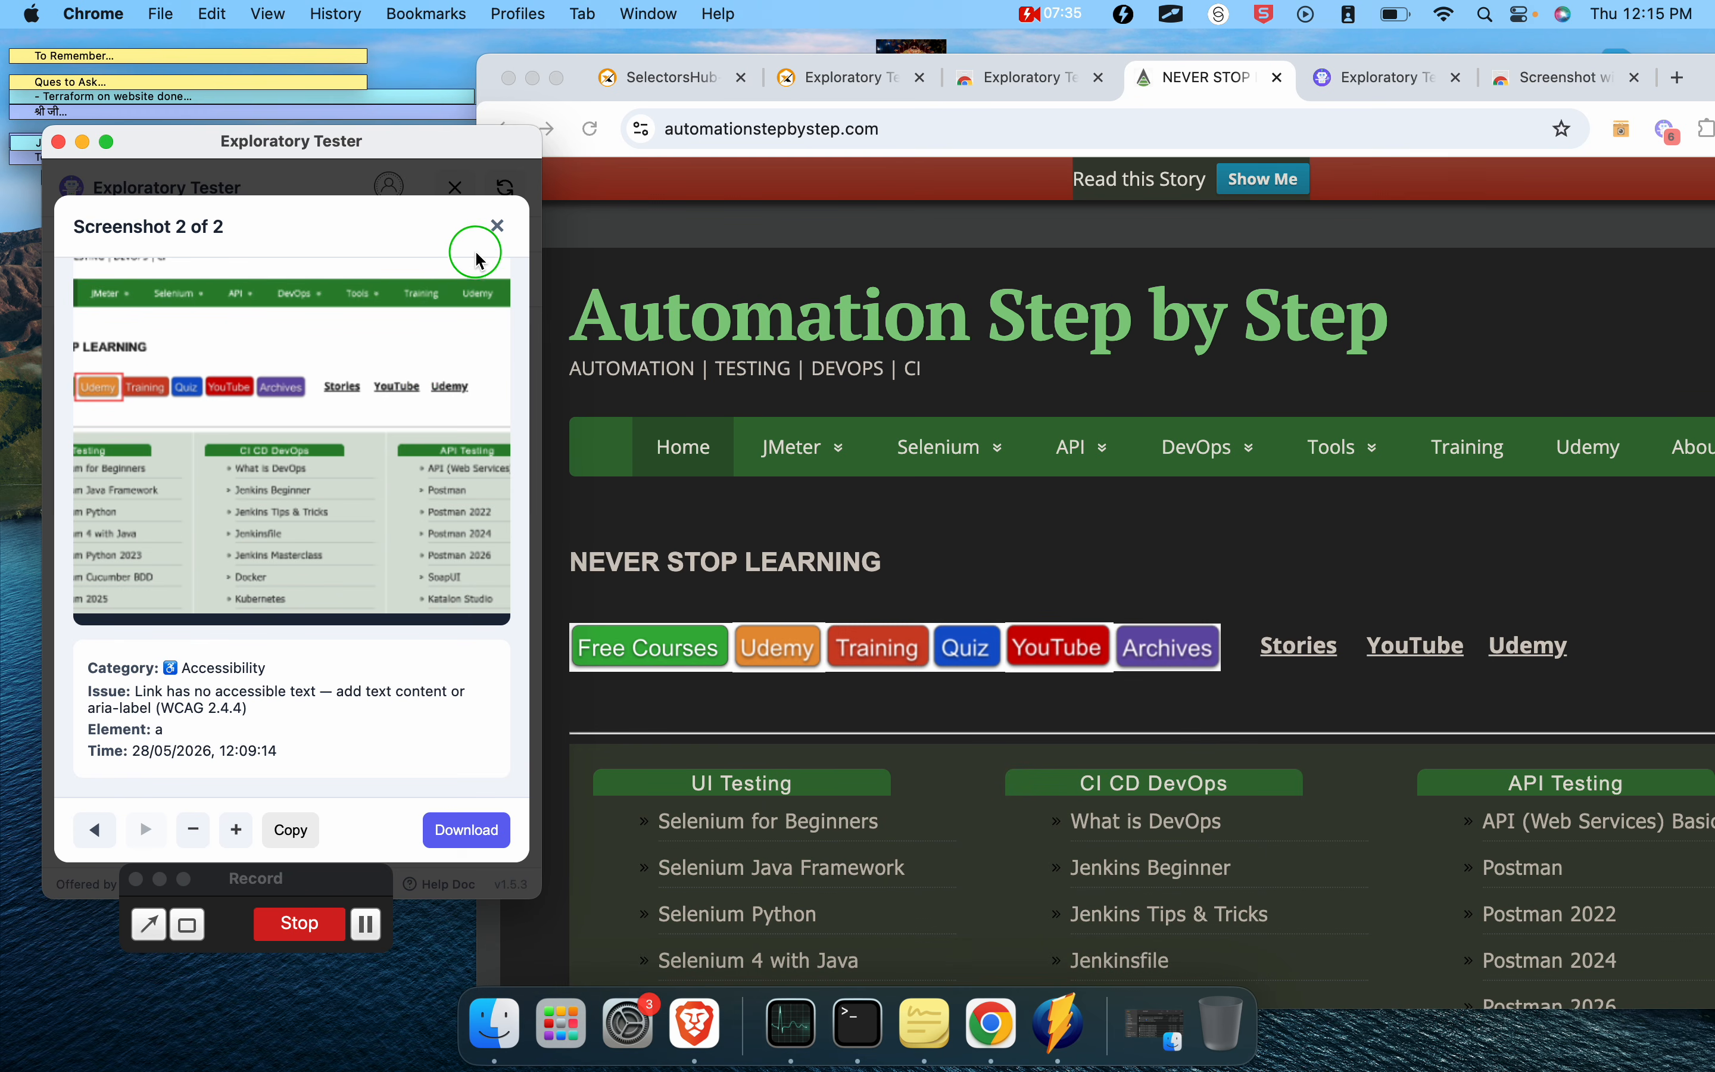
{"action": "left_click", "coordinate": [497, 226]}
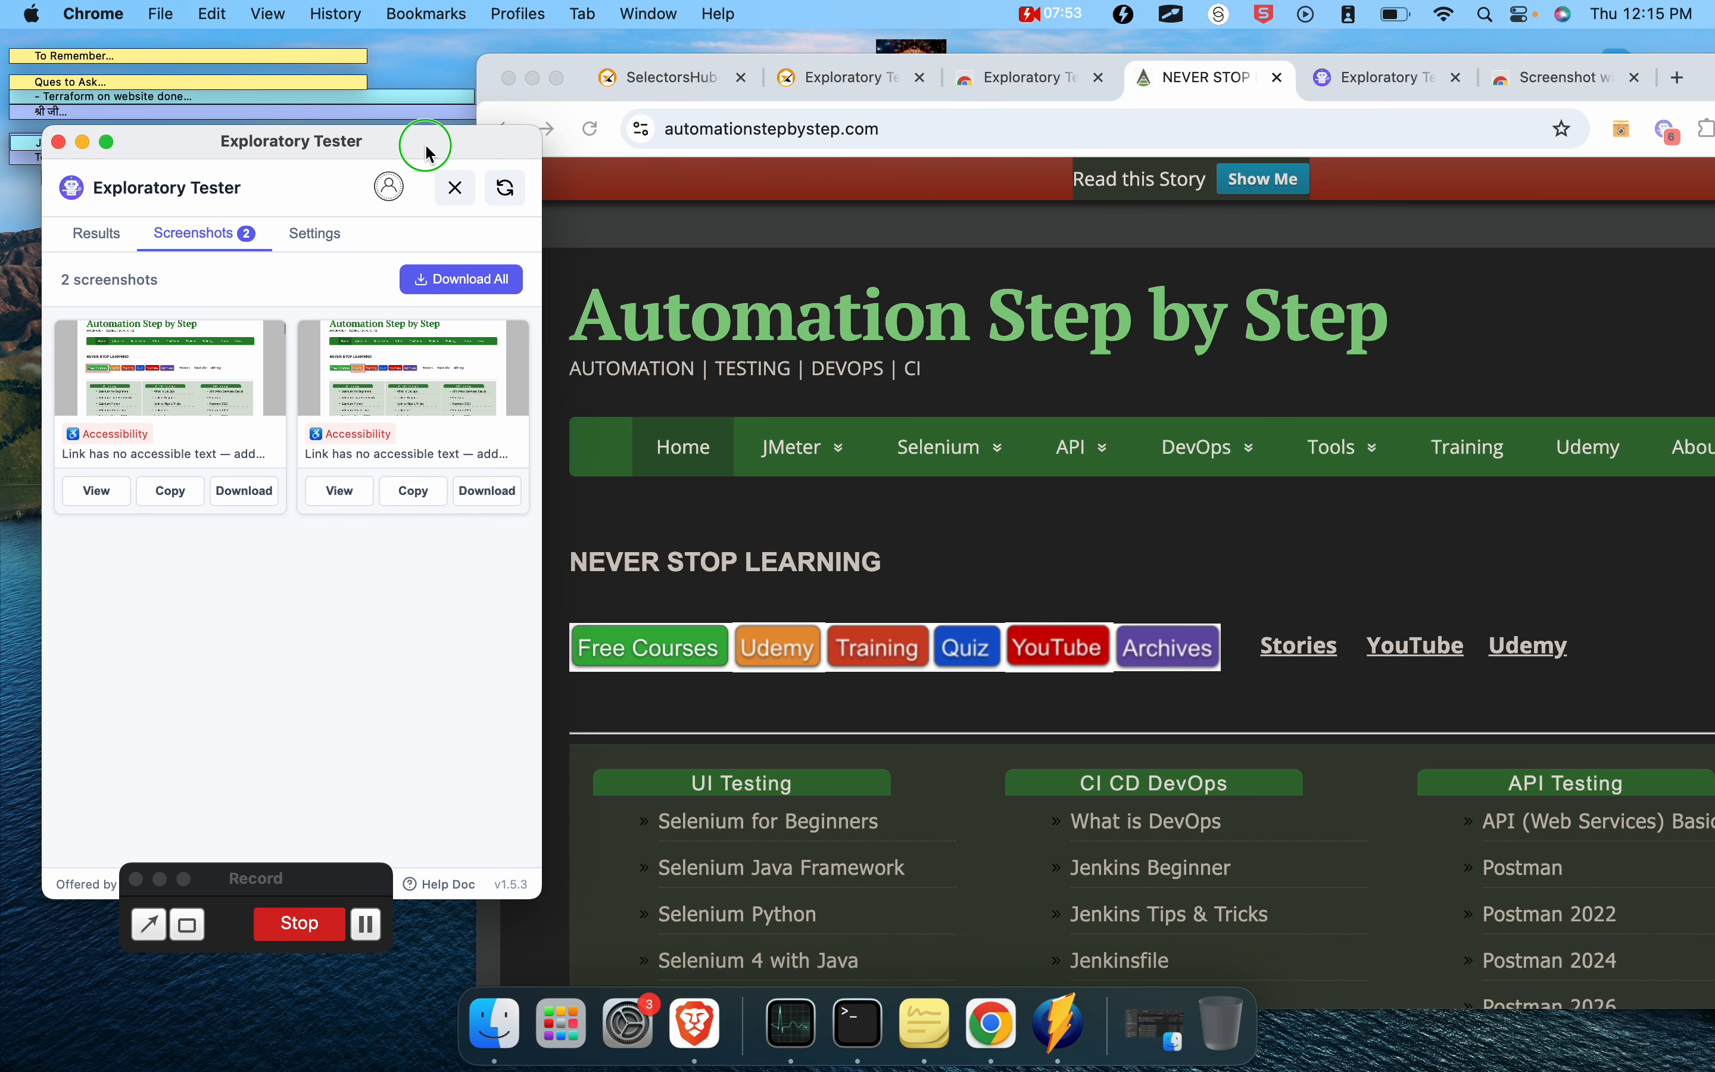
Step: Open the Exploratory Tester settings, reposition its window and look through the general options
{"action": "left_click_drag", "start_coordinate": [429, 141], "coordinate": [374, 86]}
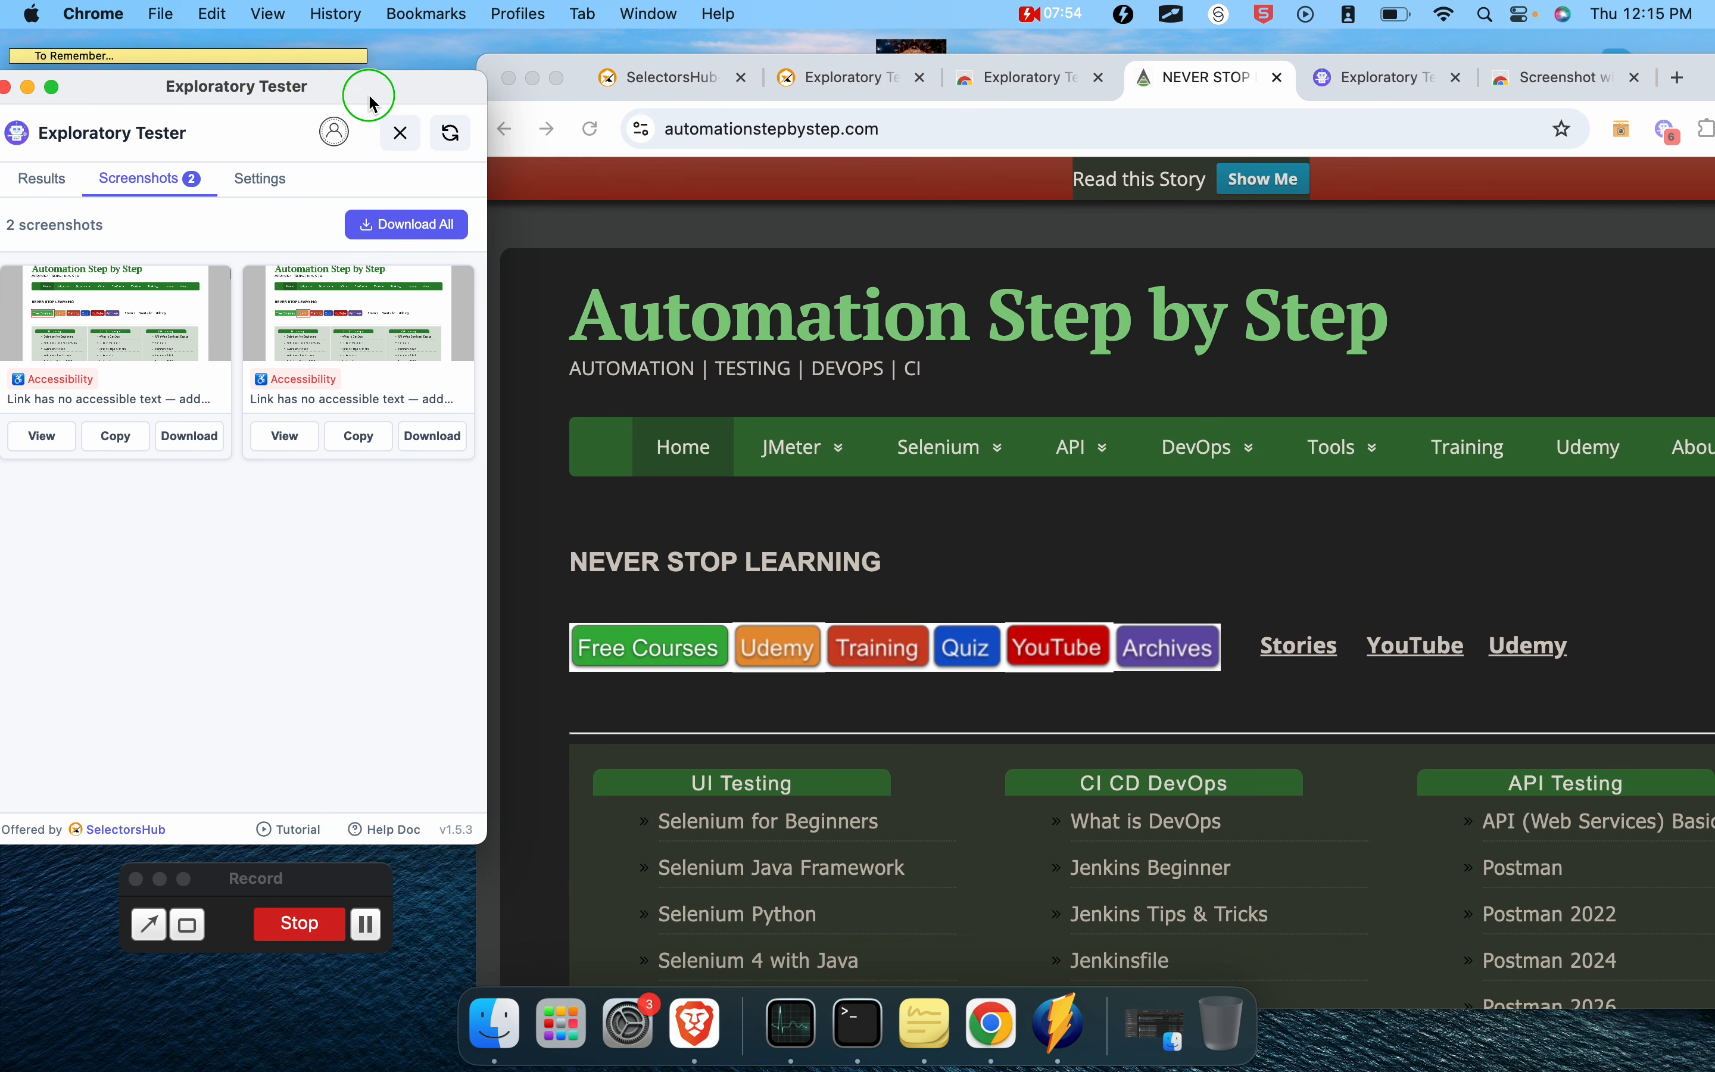
{"action": "left_click", "coordinate": [261, 180]}
{"action": "left_click_drag", "start_coordinate": [241, 87], "coordinate": [351, 85]}
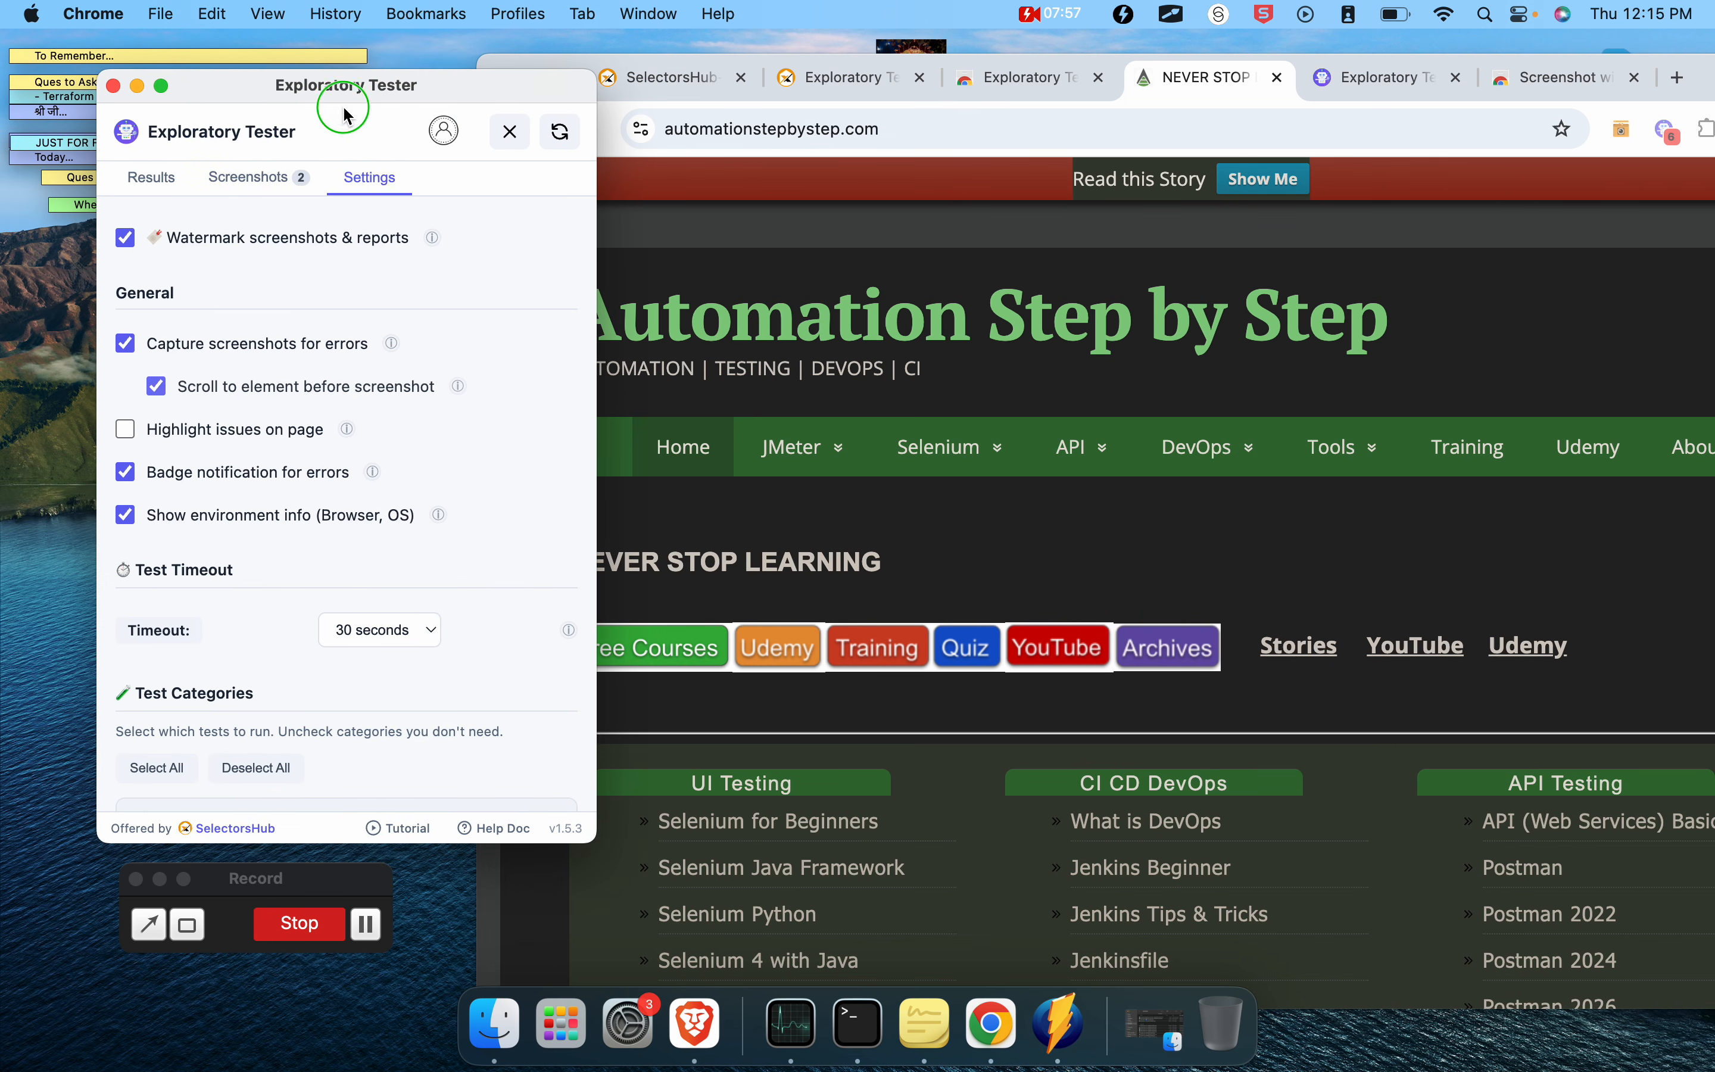
{"action": "scroll", "coordinate": [222, 471], "scroll_direction": "down", "scroll_amount": 8}
{"action": "scroll", "coordinate": [221, 481], "scroll_direction": "up", "scroll_amount": 4}
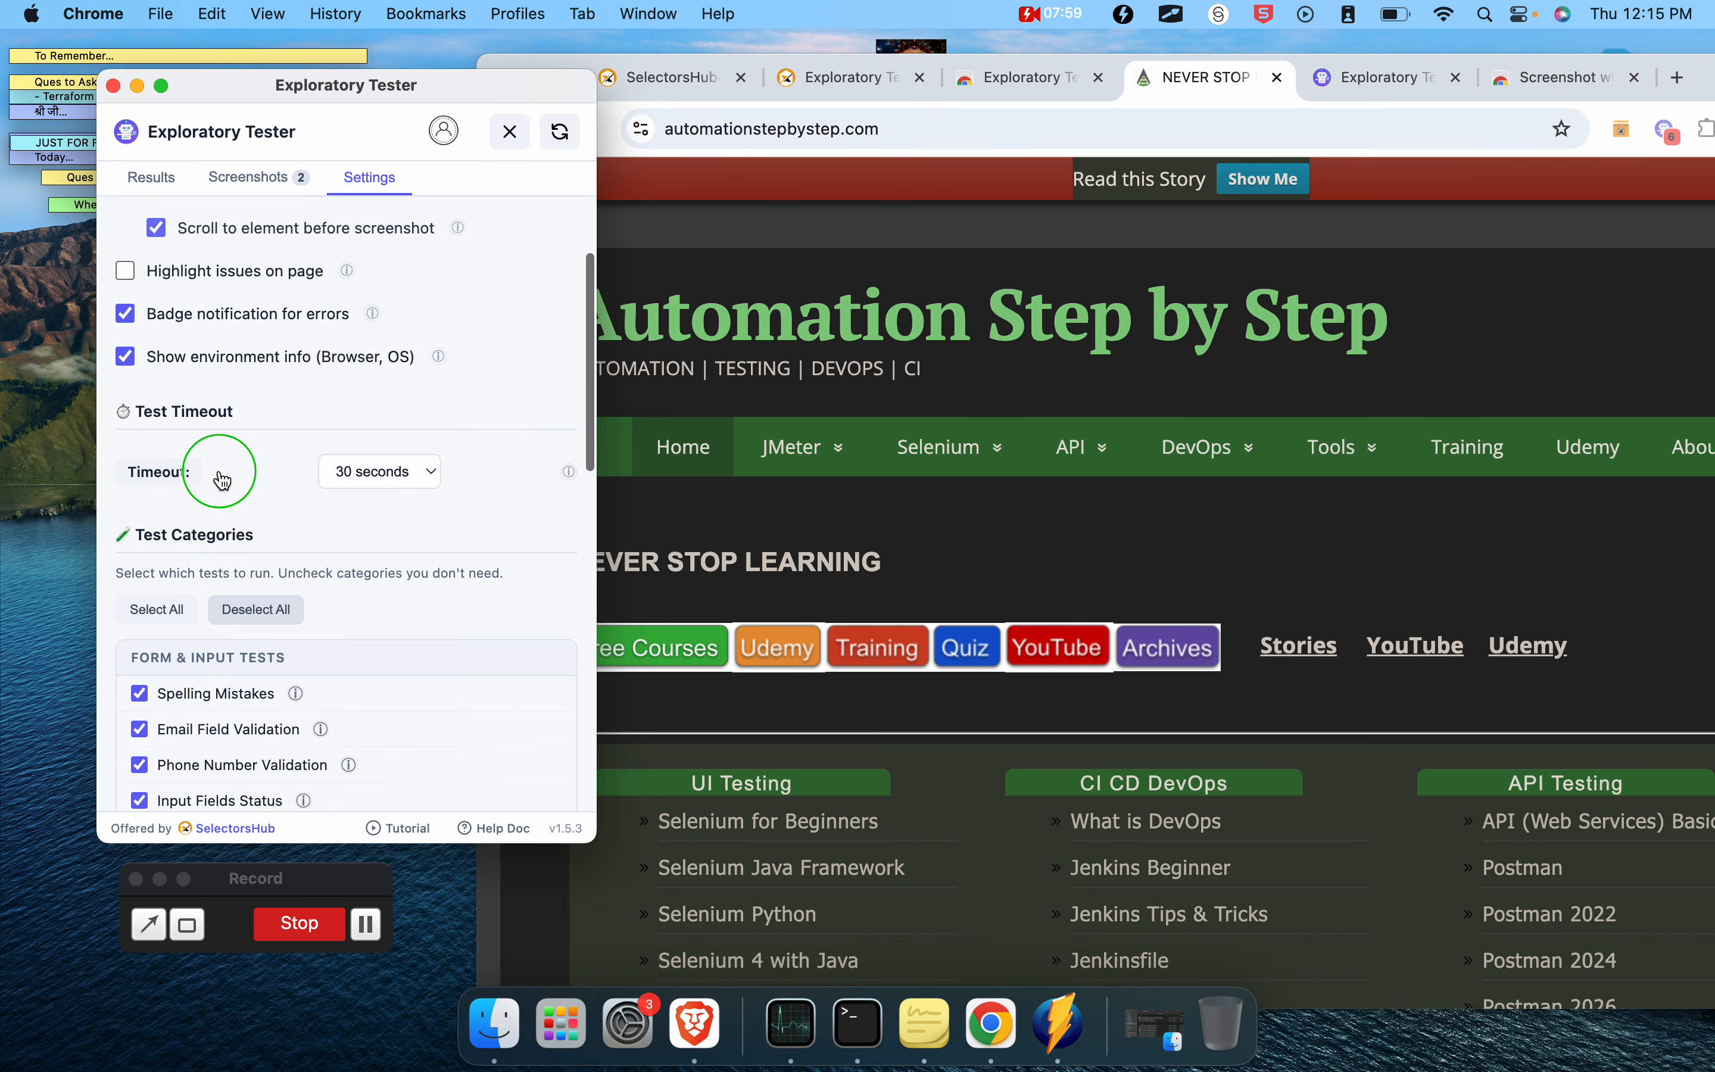
Step: Look at the available test timeout choices and keep 30 seconds
{"action": "left_click", "coordinate": [392, 560]}
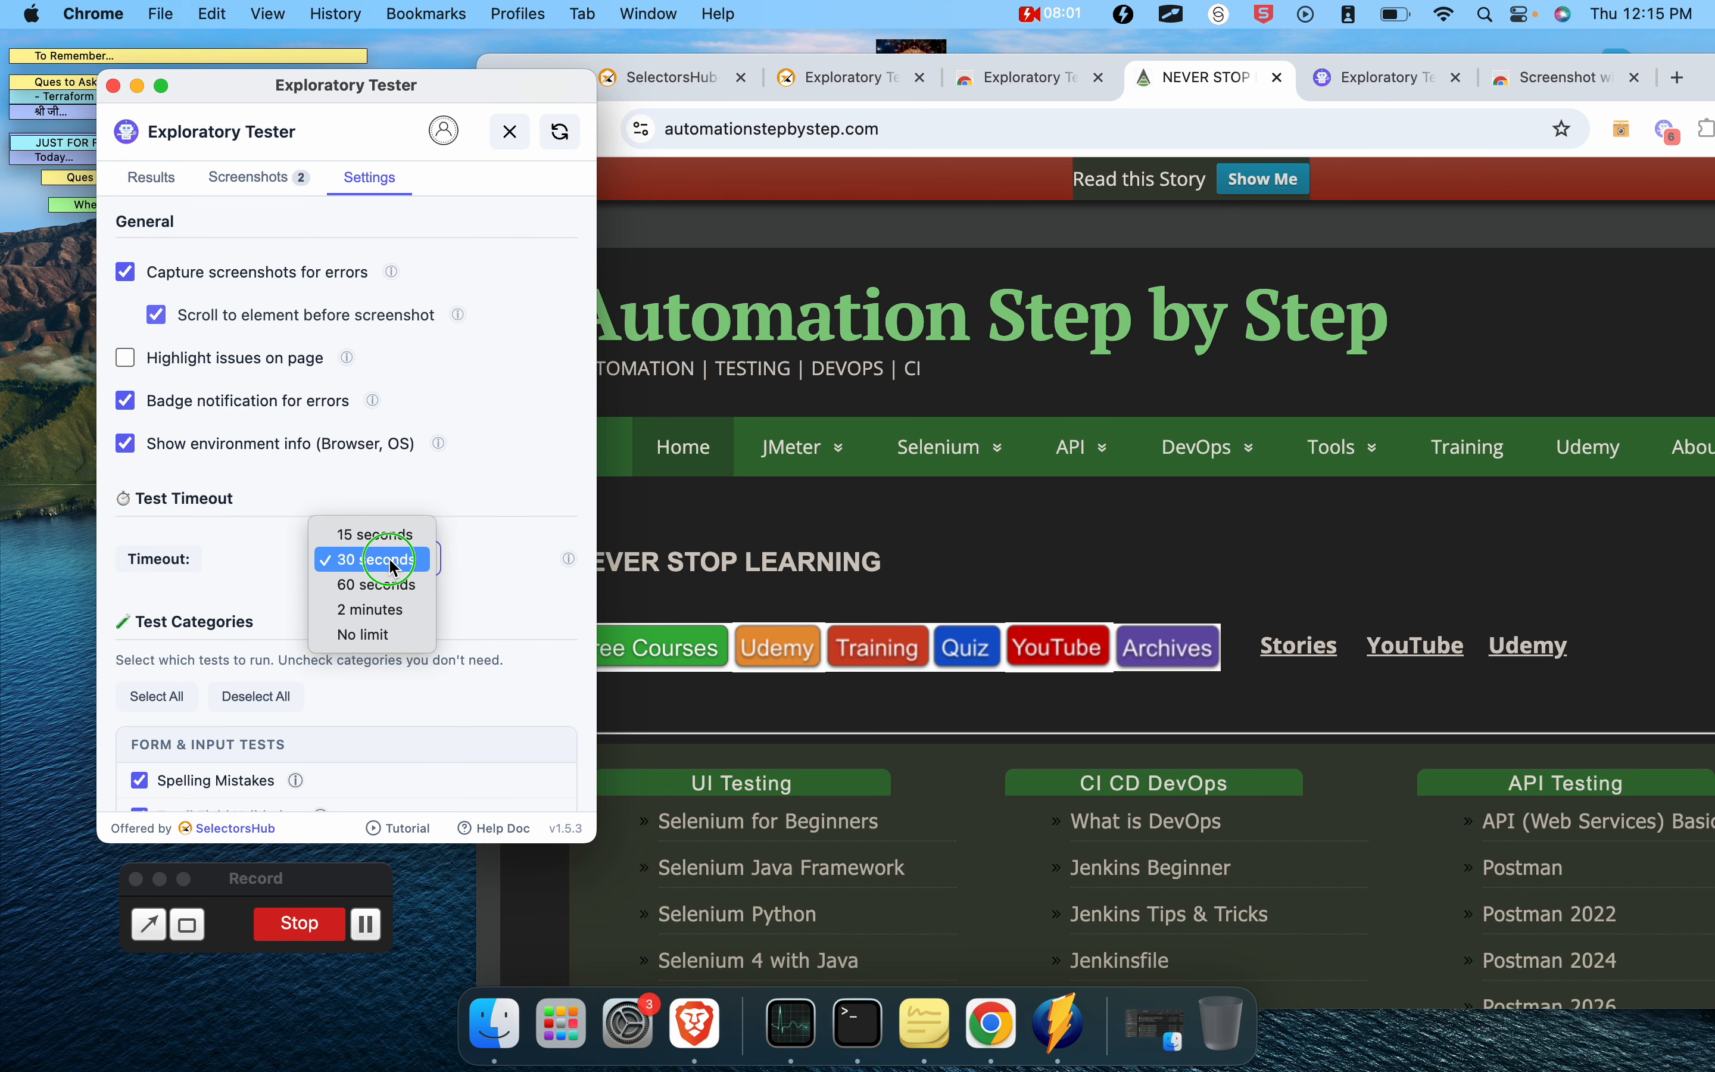
{"action": "left_click", "coordinate": [228, 585]}
{"action": "left_click", "coordinate": [369, 557]}
{"action": "left_click", "coordinate": [244, 575]}
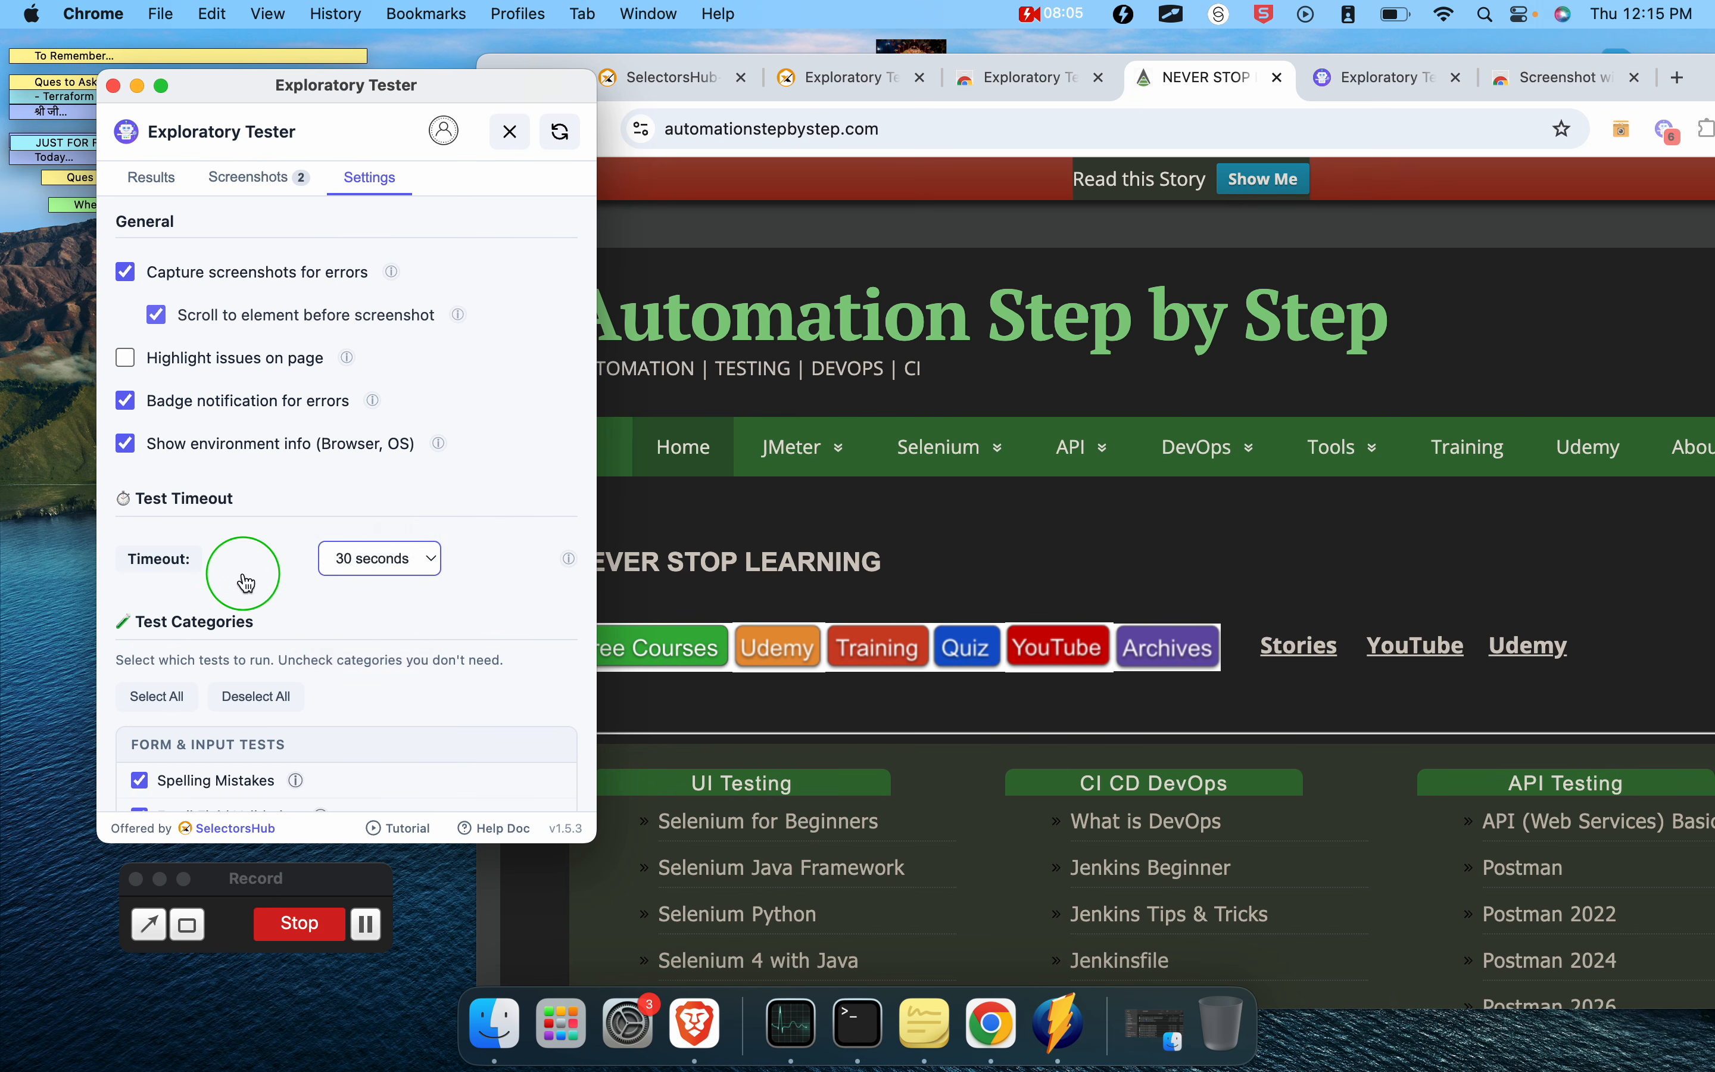
Step: Look through the selectable test categories down to the Smart Tests and Appearance settings
{"action": "scroll", "coordinate": [322, 684], "scroll_direction": "down", "scroll_amount": 8}
{"action": "scroll", "coordinate": [234, 641], "scroll_direction": "down", "scroll_amount": 5}
{"action": "scroll", "coordinate": [232, 646], "scroll_direction": "down", "scroll_amount": 4}
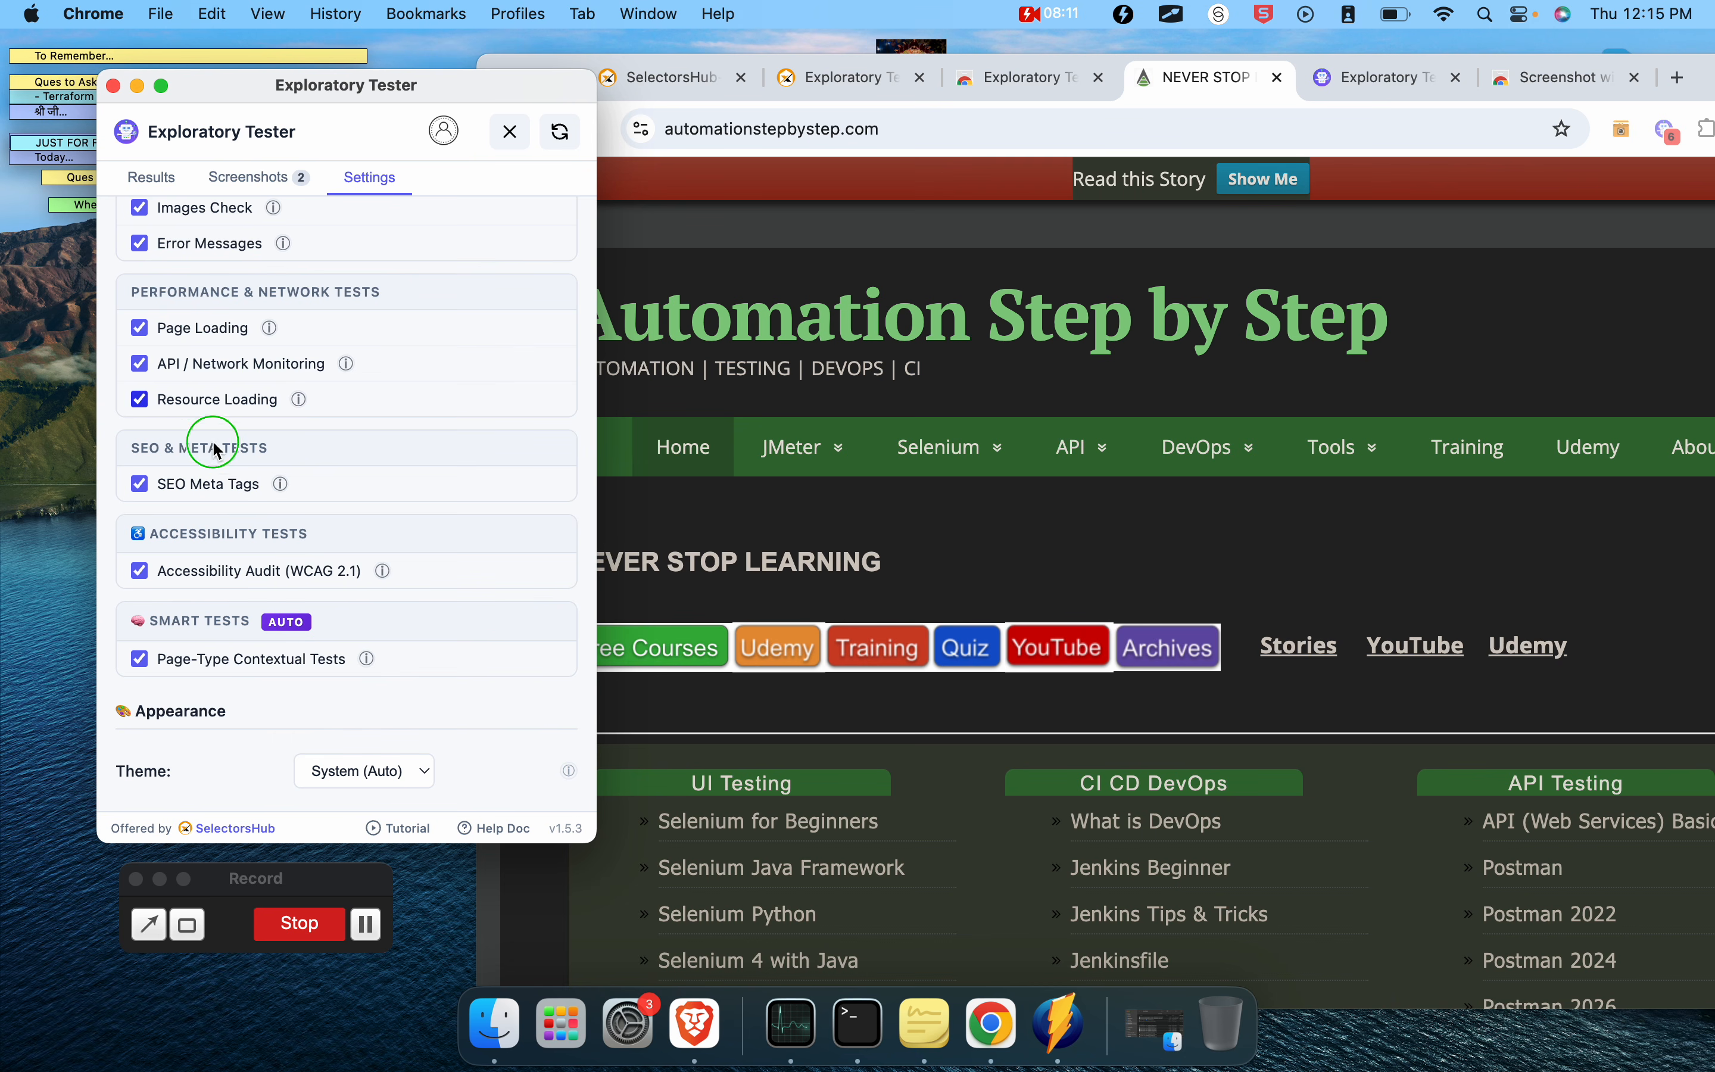
{"action": "scroll", "coordinate": [220, 454], "scroll_direction": "up", "scroll_amount": 5}
{"action": "scroll", "coordinate": [215, 471], "scroll_direction": "down", "scroll_amount": 5}
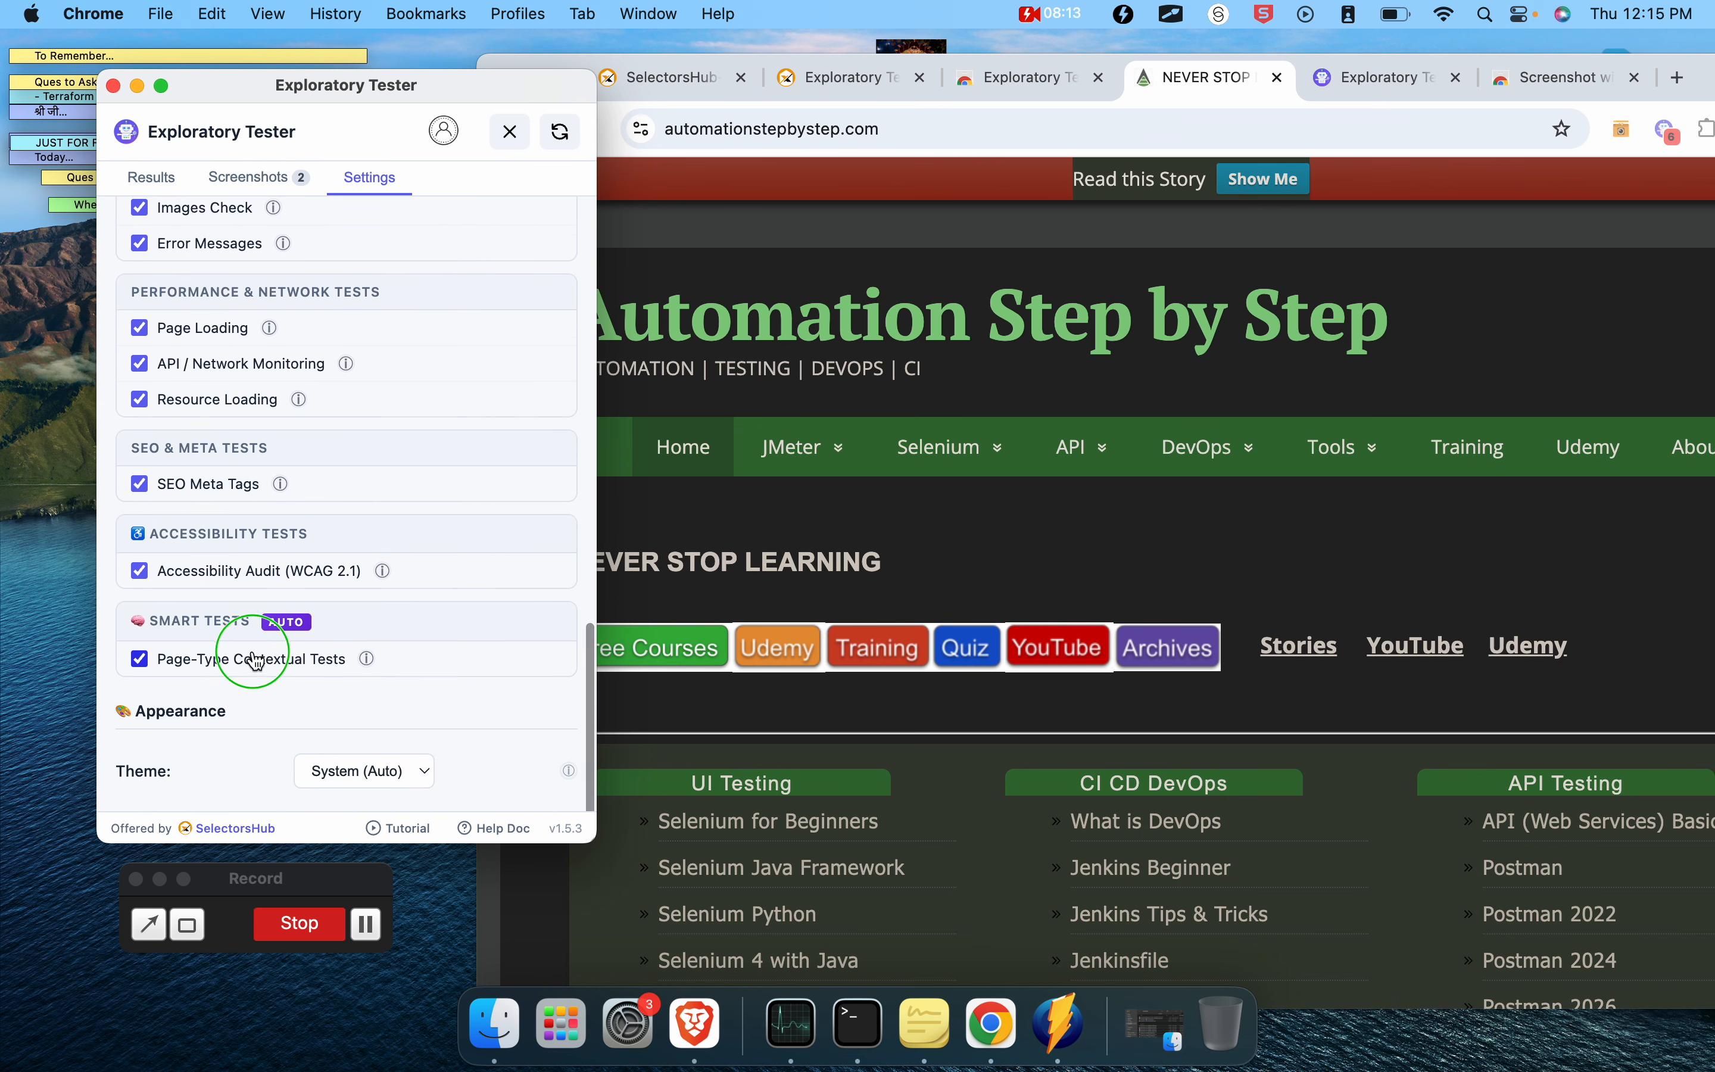
Step: Try the Dark and Light themes, and set the theme back to System (Auto)
{"action": "left_click", "coordinate": [339, 780]}
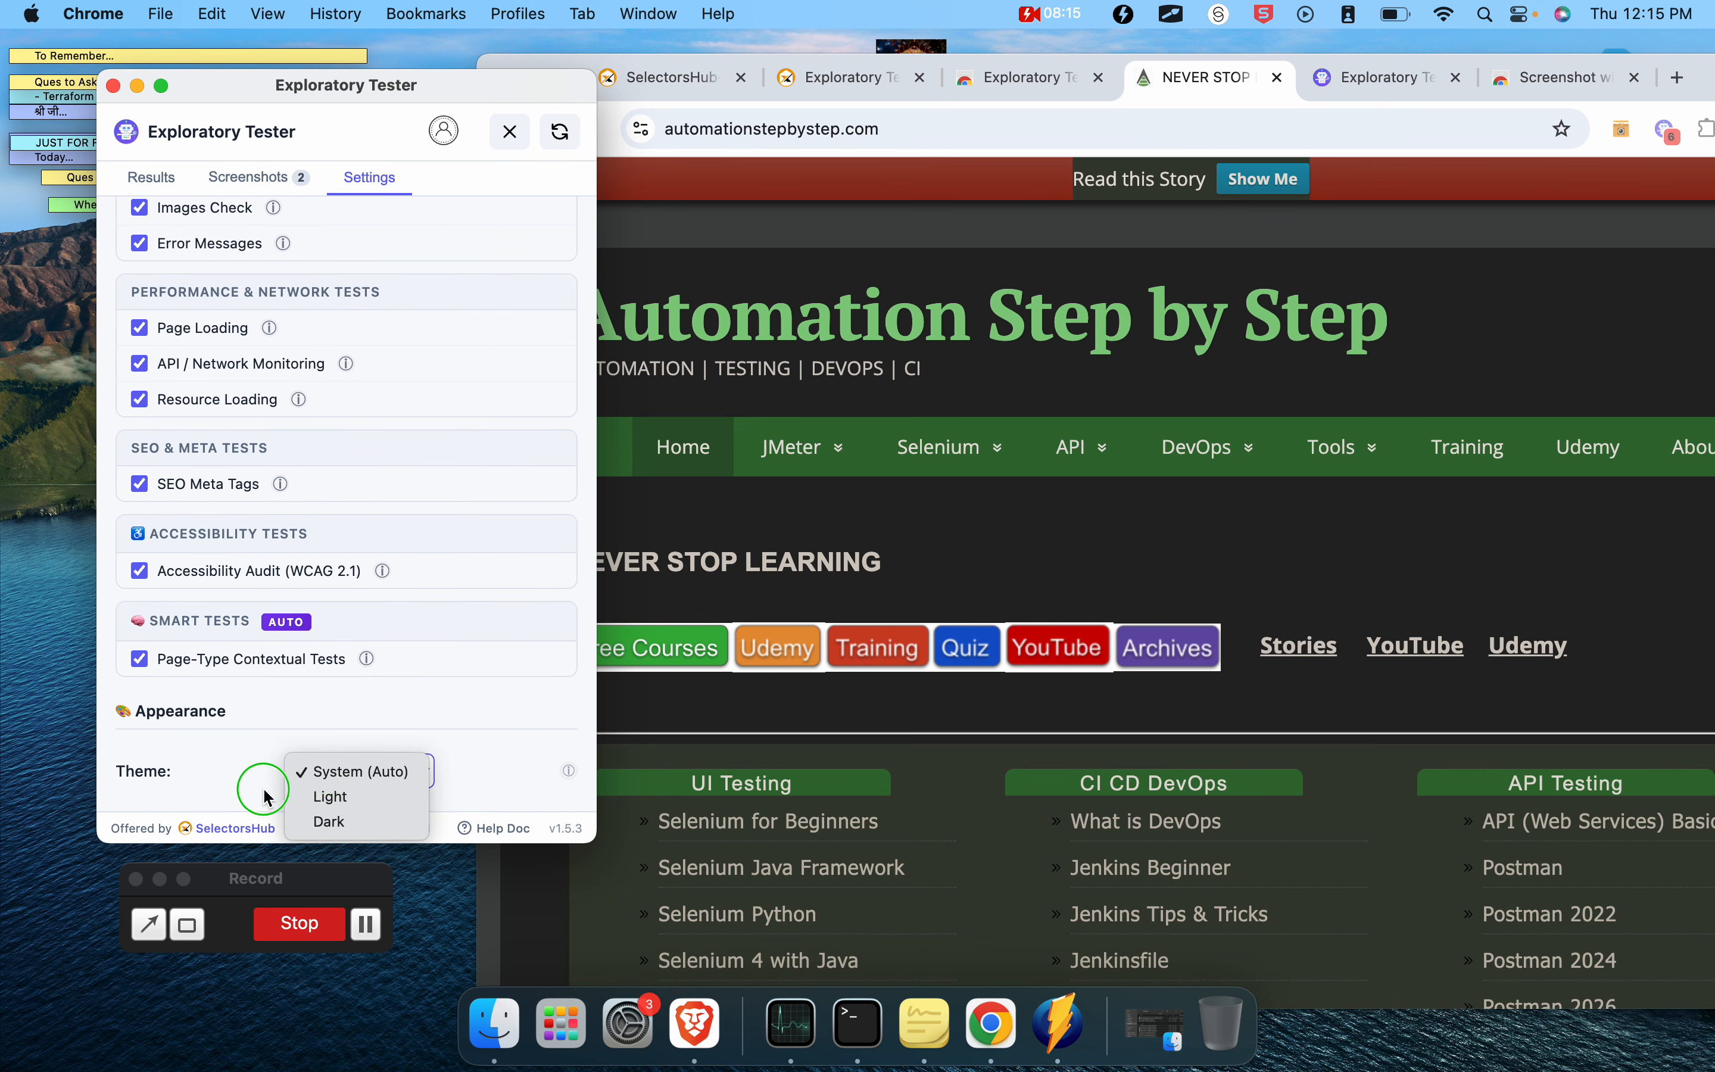
{"action": "left_click", "coordinate": [337, 820]}
{"action": "left_click", "coordinate": [343, 783]}
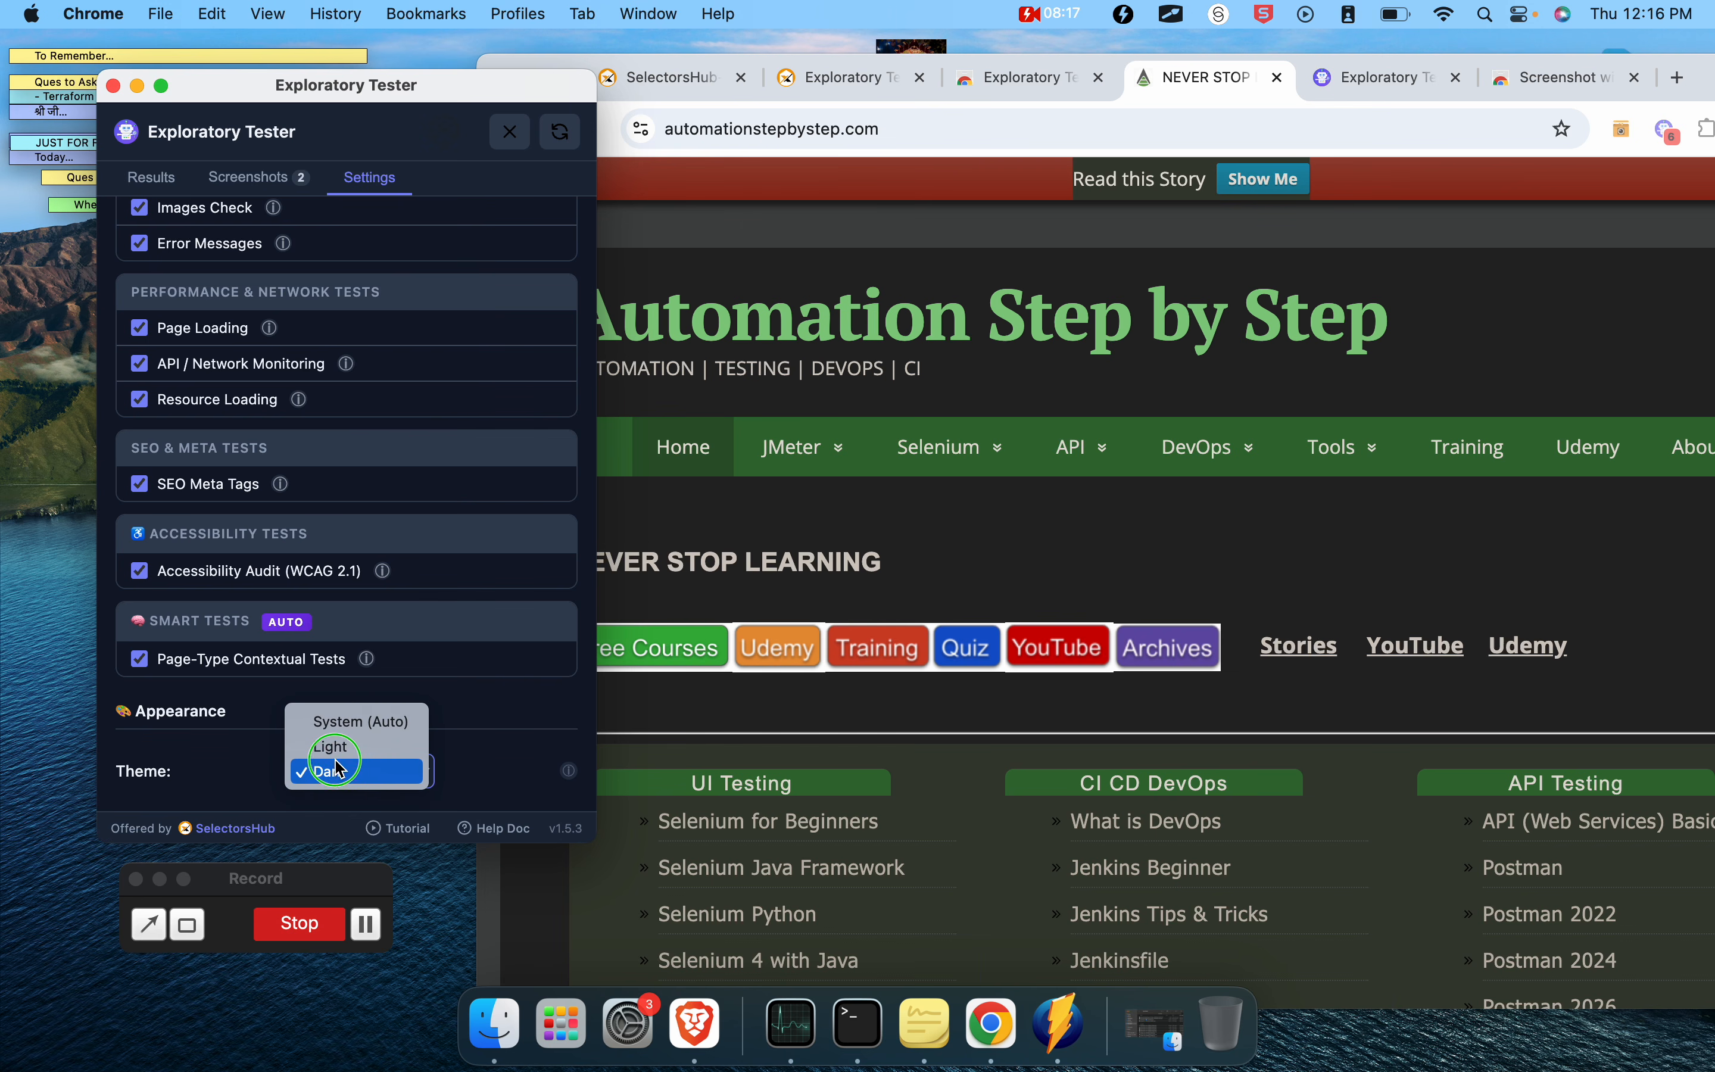
{"action": "left_click", "coordinate": [336, 744]}
{"action": "left_click", "coordinate": [349, 778]}
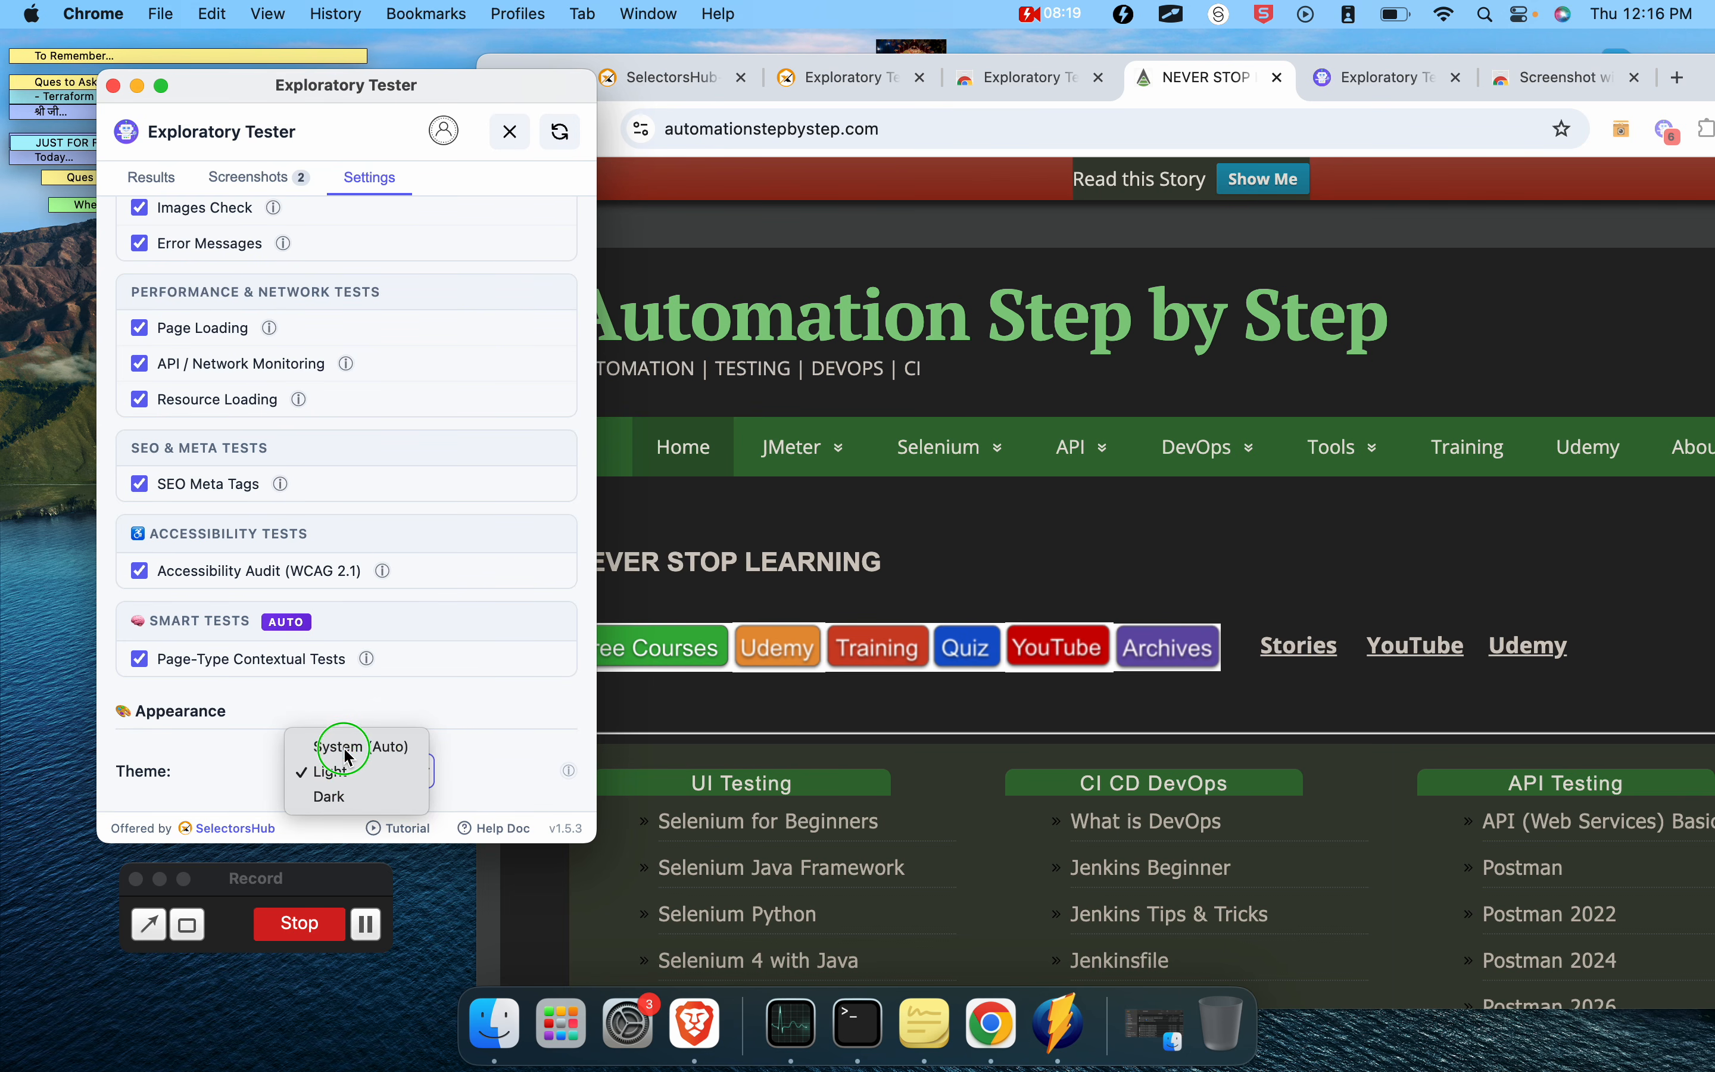
{"action": "left_click", "coordinate": [340, 746]}
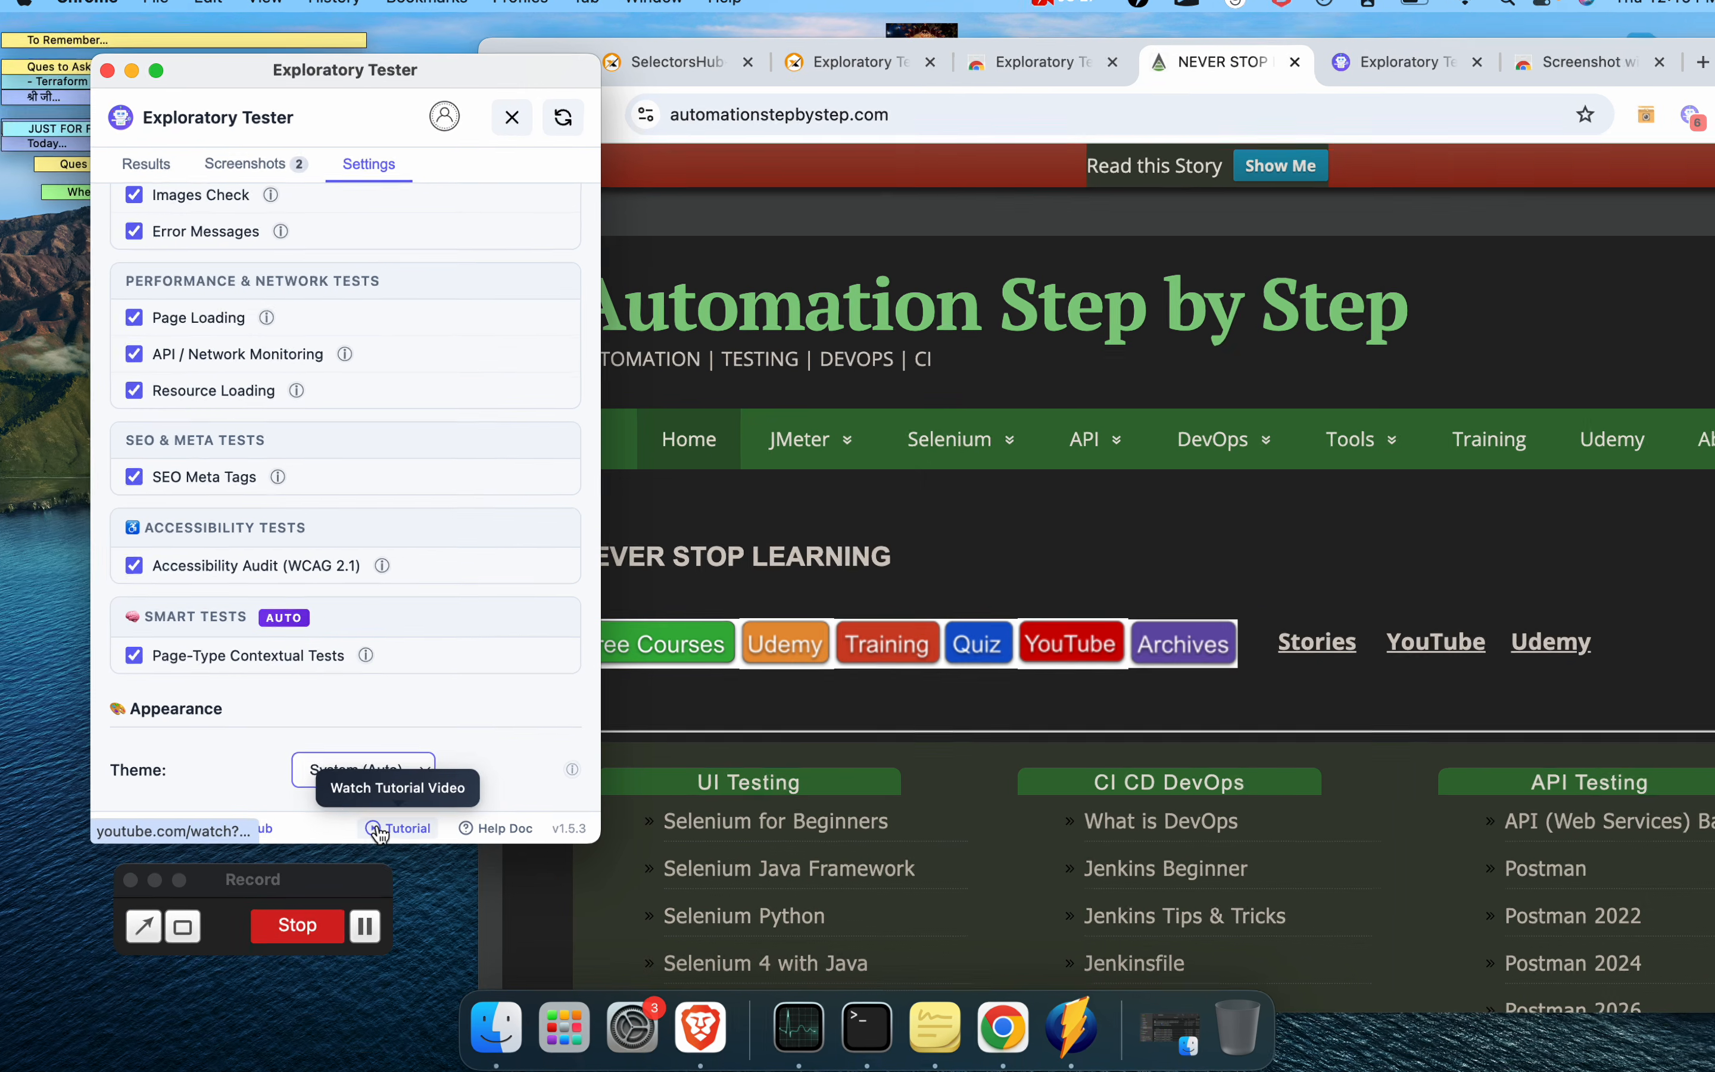
Step: Return from the settings to the test results and look through the list of result categories
{"action": "scroll", "coordinate": [340, 654], "scroll_direction": "up", "scroll_amount": 10}
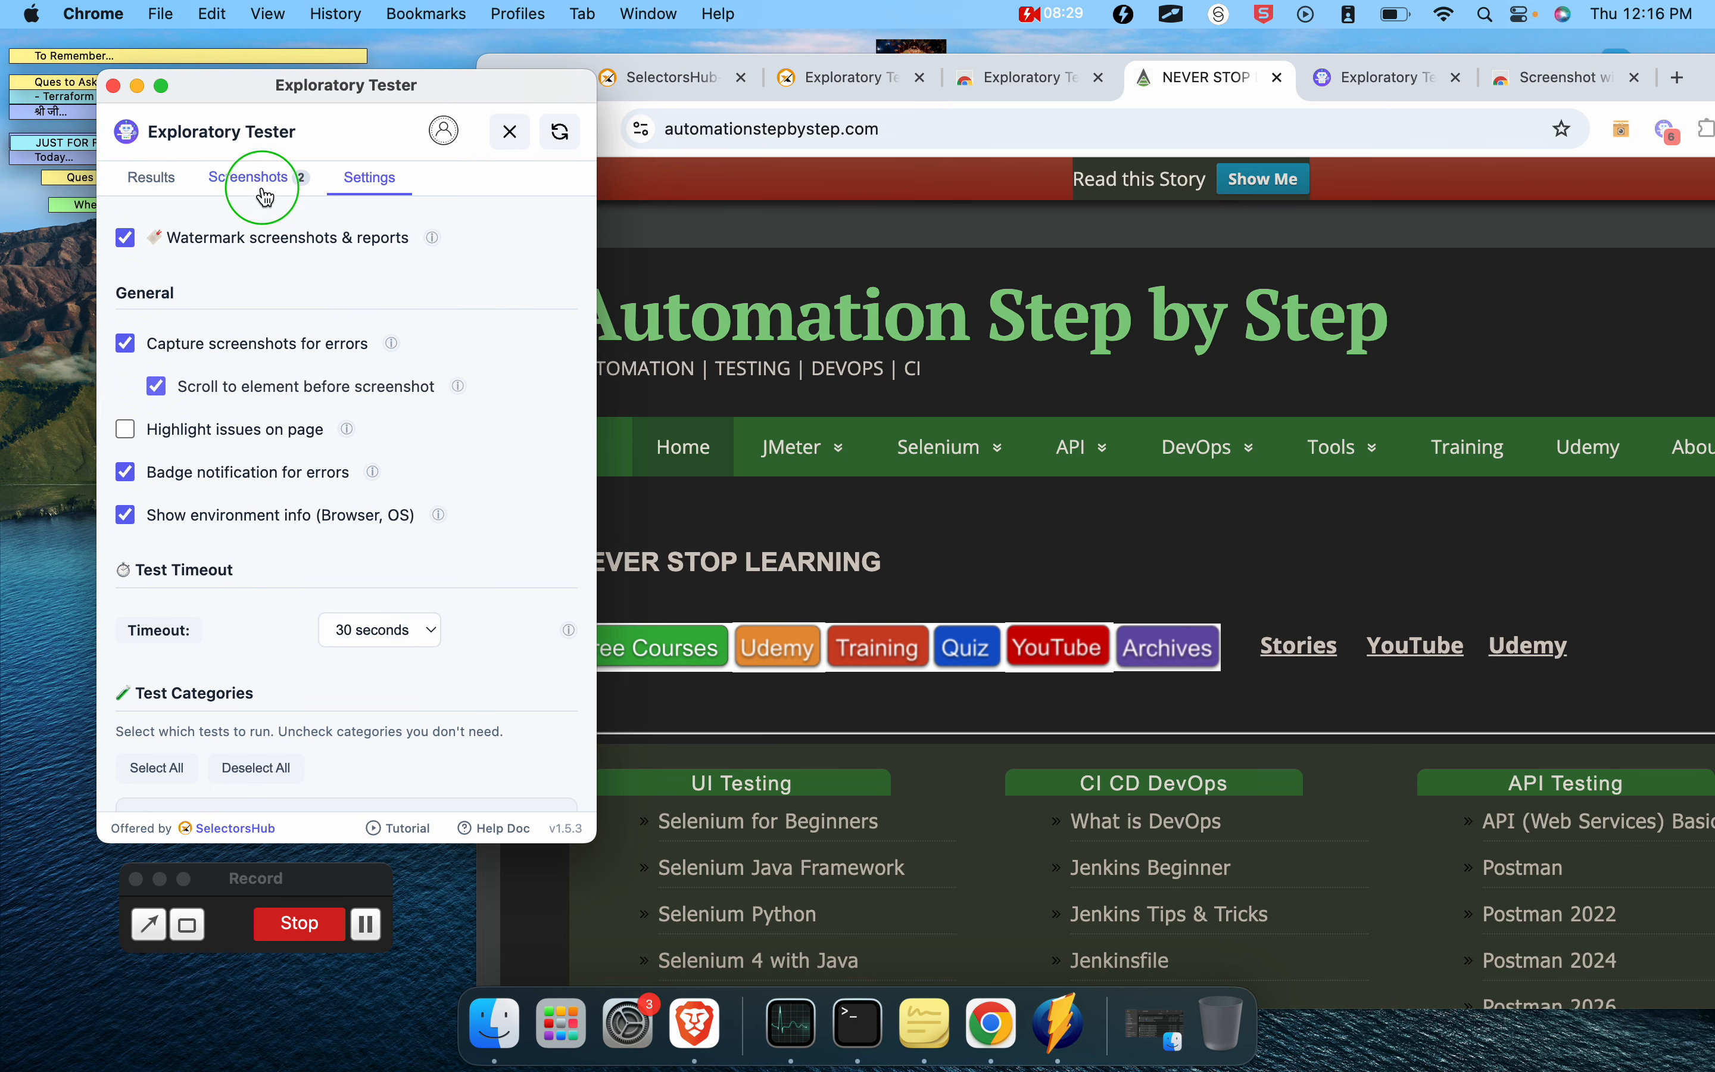
{"action": "left_click", "coordinate": [263, 189]}
{"action": "left_click", "coordinate": [148, 176]}
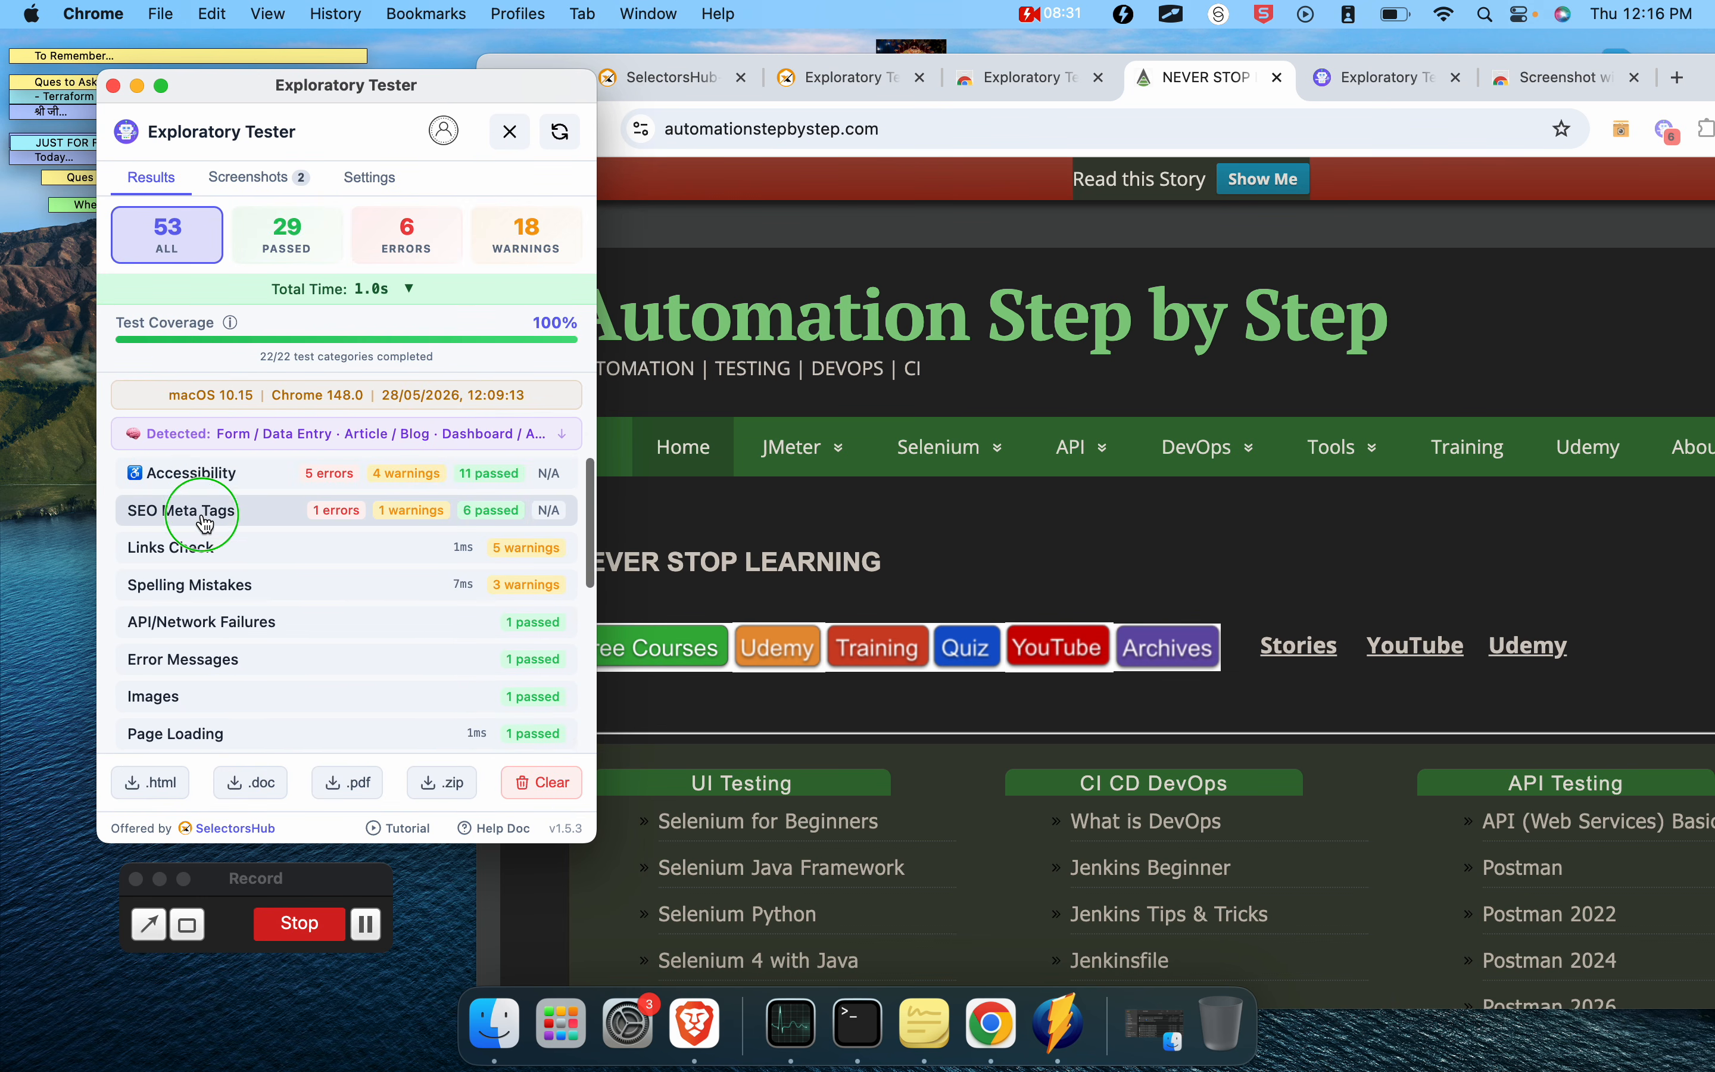
{"action": "scroll", "coordinate": [213, 525], "scroll_direction": "down", "scroll_amount": 2}
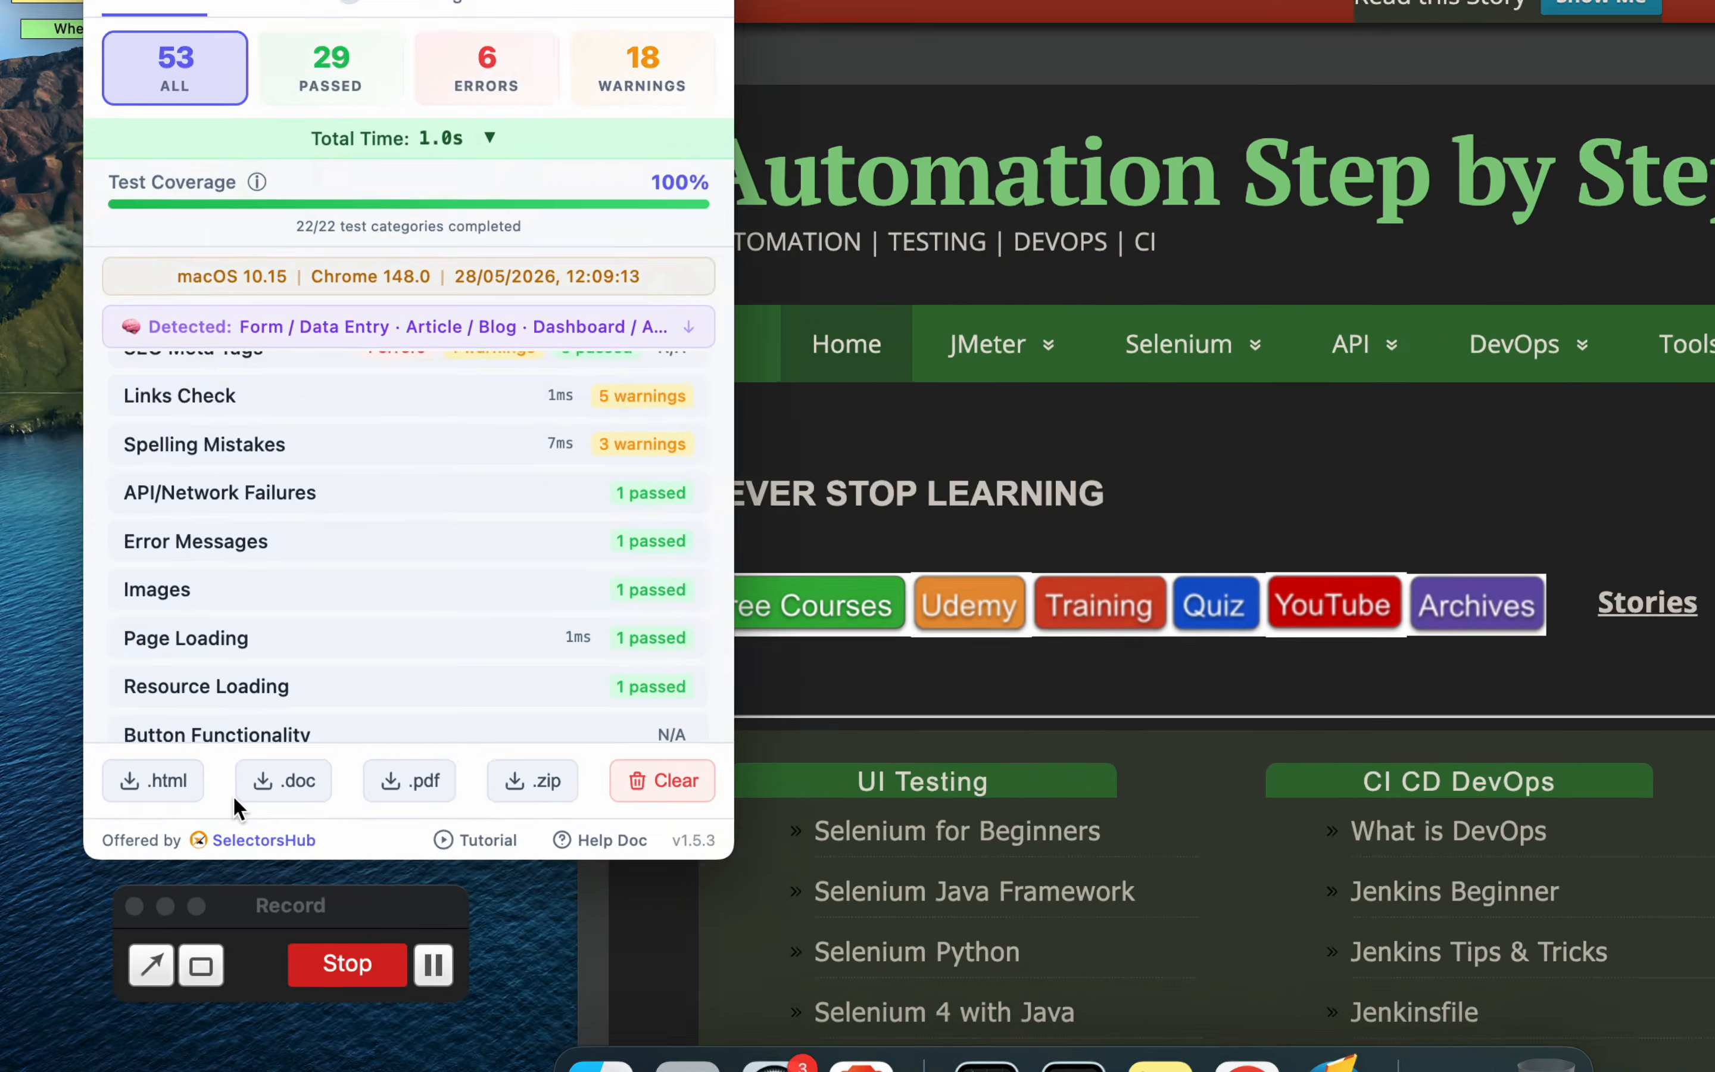
Step: Export the test results as an HTML report and open the downloaded file in the browser
{"action": "left_click", "coordinate": [170, 786]}
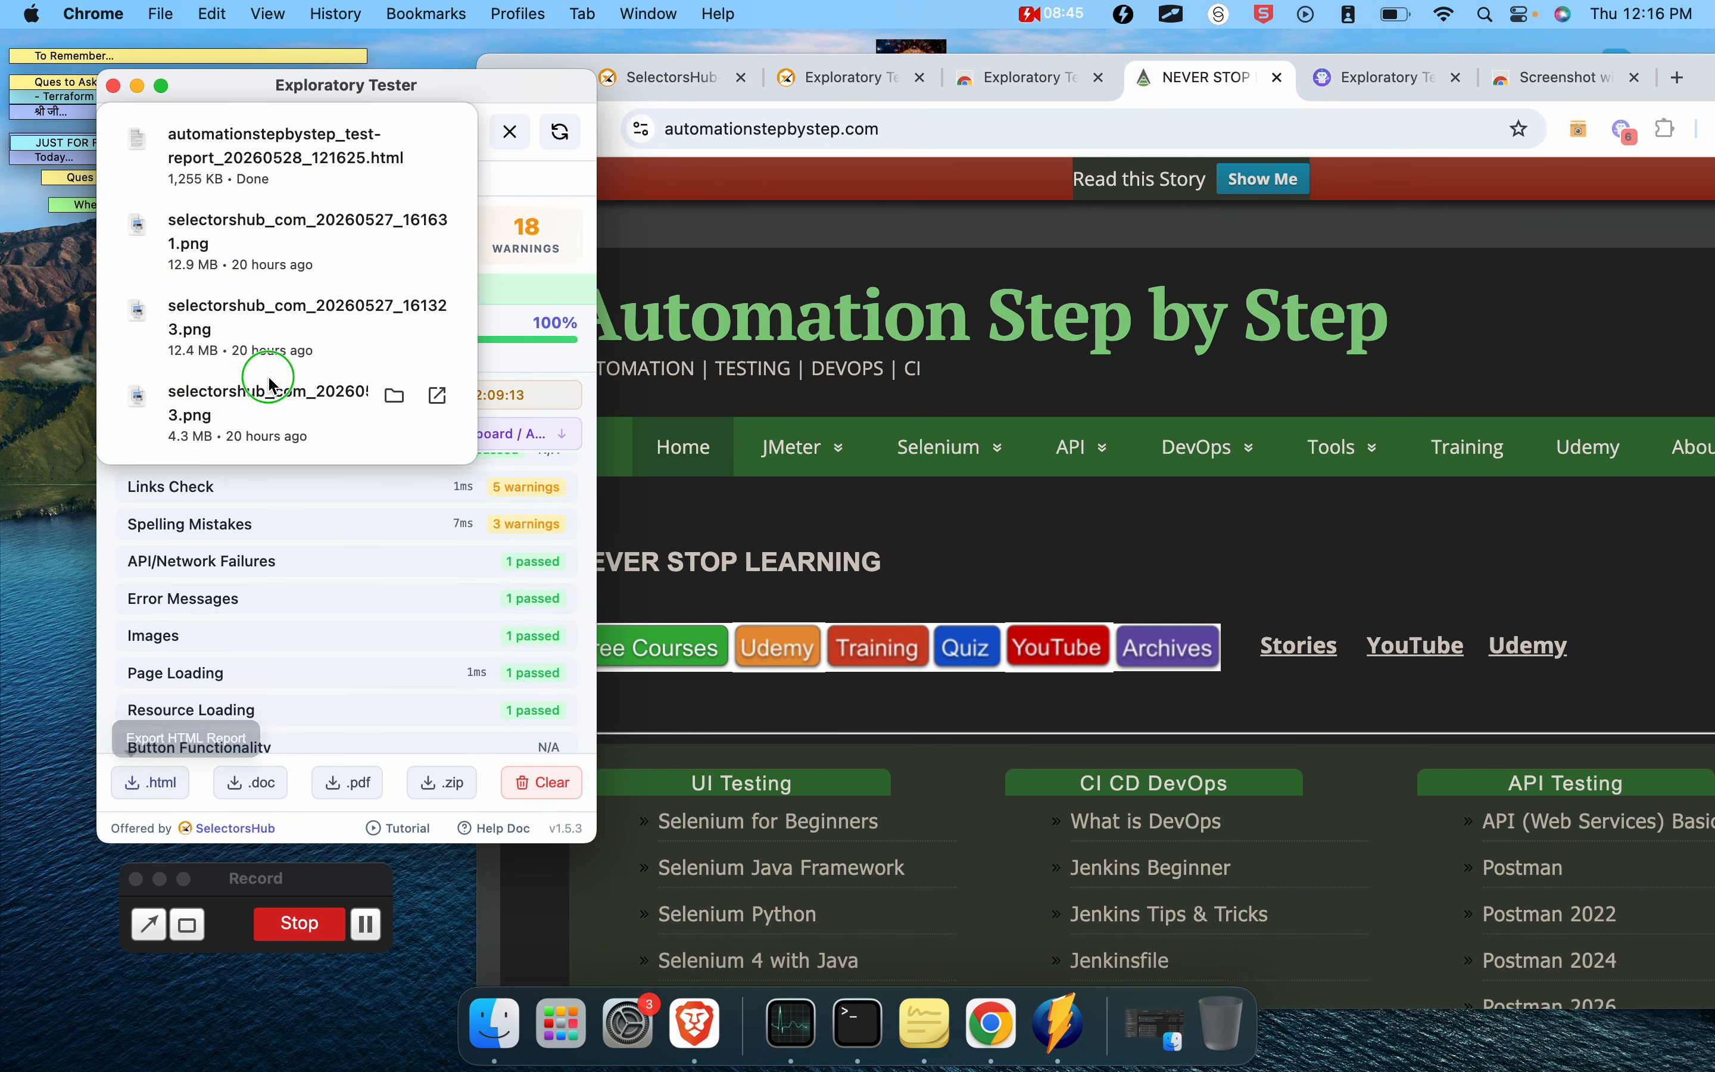
{"action": "left_click", "coordinate": [433, 141]}
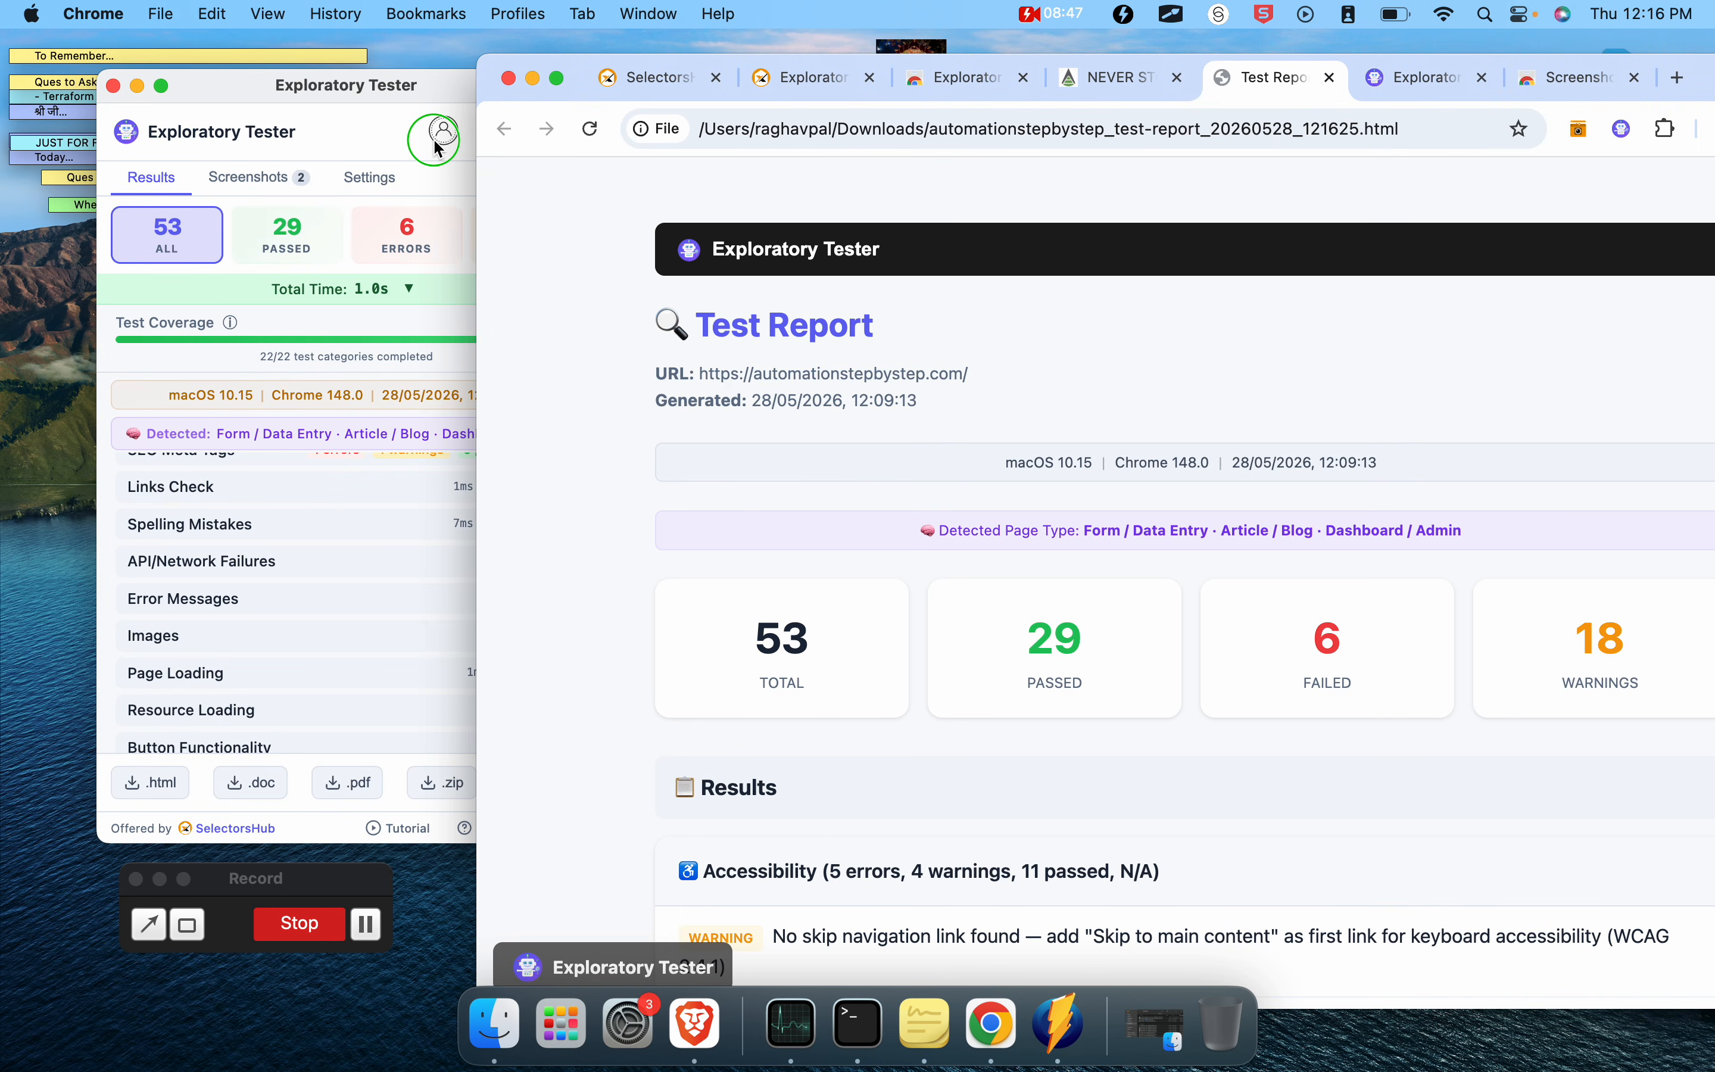
{"action": "left_click", "coordinate": [1283, 83]}
Step: Reposition and enlarge the report's browser window, and highlight the tested URL and the generation time
{"action": "left_click_drag", "start_coordinate": [1685, 101], "coordinate": [1391, 80]}
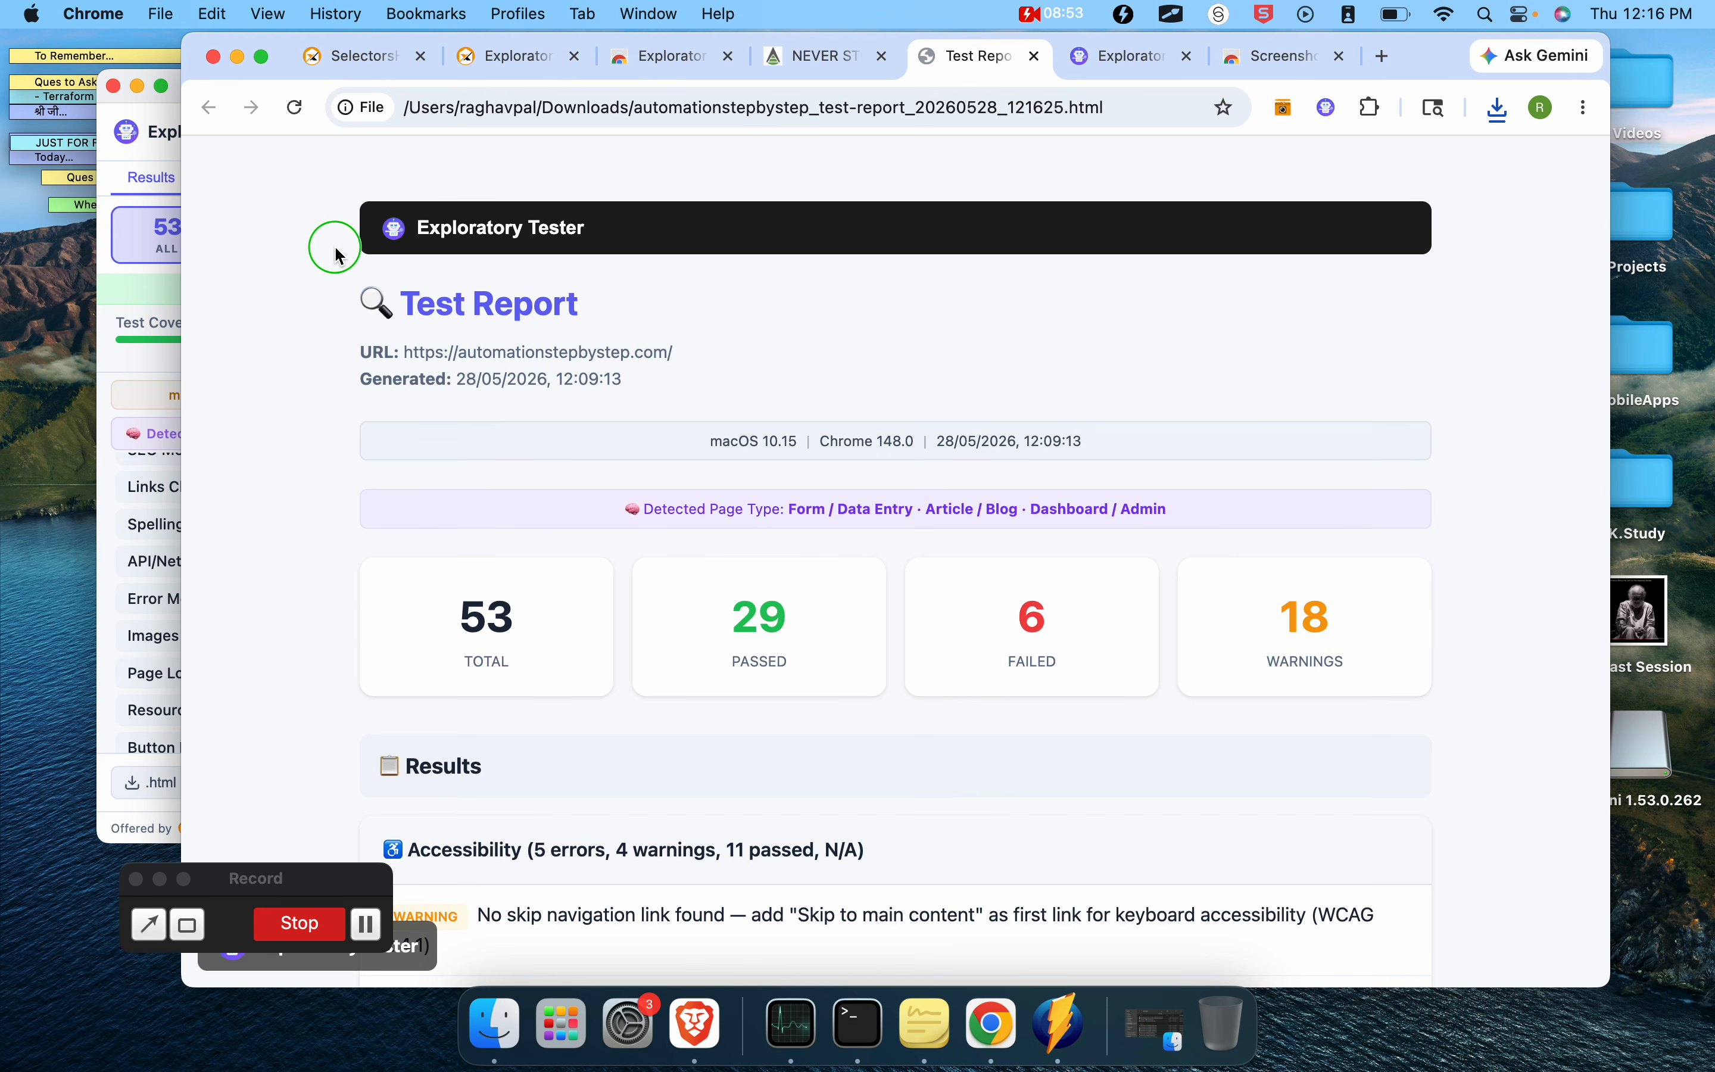
{"action": "left_click_drag", "start_coordinate": [1606, 986], "coordinate": [1708, 1060]}
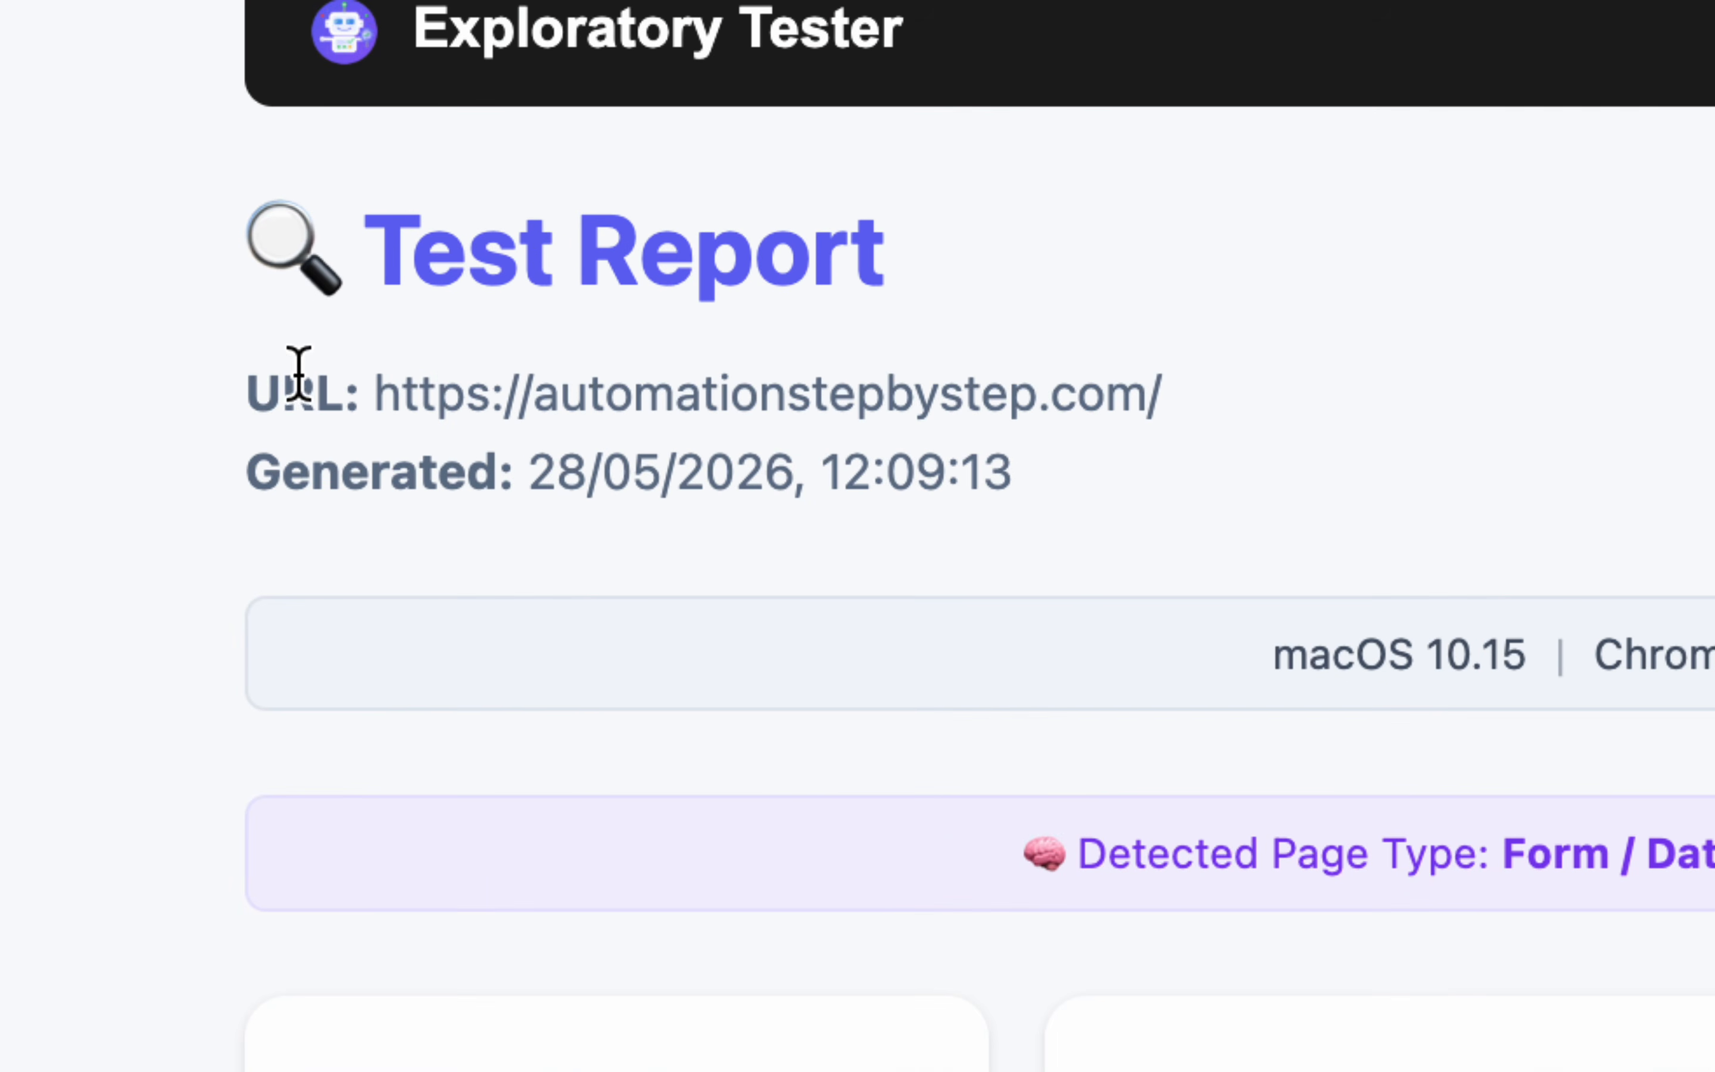
{"action": "left_click_drag", "start_coordinate": [414, 353], "coordinate": [731, 358]}
{"action": "left_click_drag", "start_coordinate": [245, 469], "coordinate": [1105, 493]}
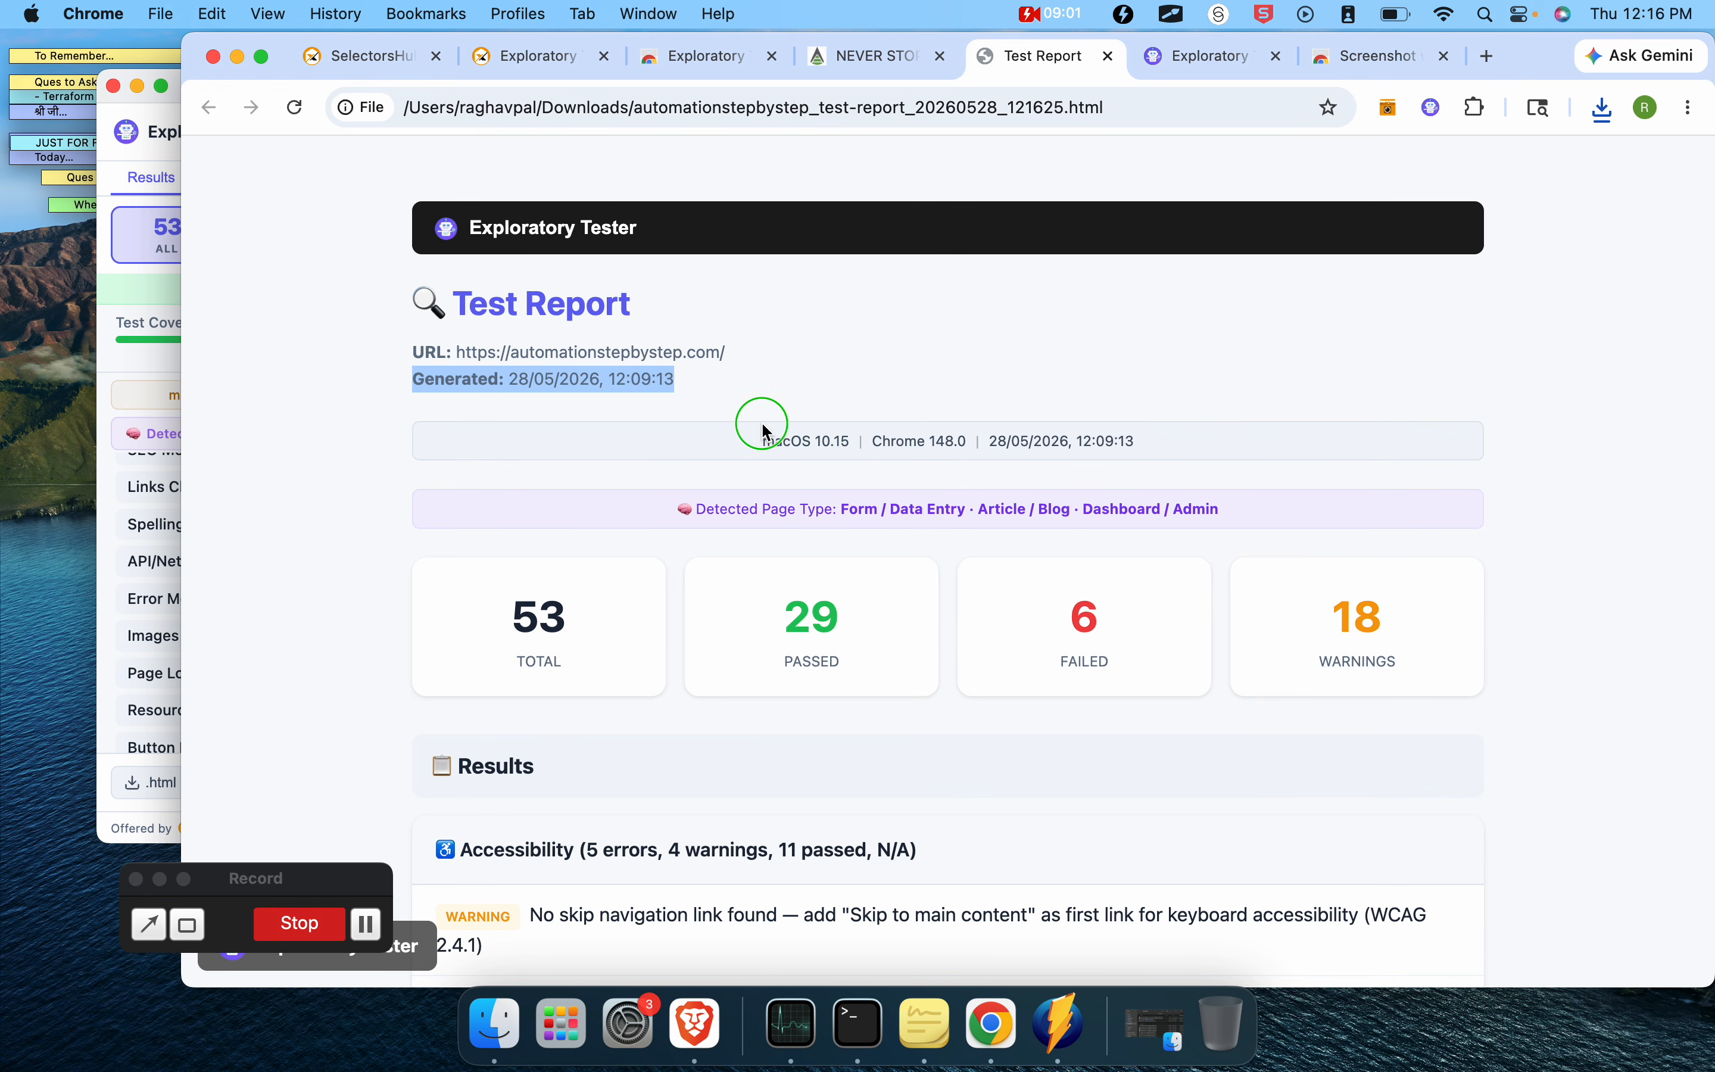
Step: Review the HTML report's environment details, detected page type and summary counts, and read through the detailed results below them
{"action": "mouse_move", "coordinate": [739, 397]}
{"action": "left_mouse_down"}
{"action": "mouse_move", "coordinate": [1055, 491]}
{"action": "mouse_move", "coordinate": [1215, 496]}
{"action": "left_mouse_up"}
{"action": "left_click_drag", "start_coordinate": [388, 537], "coordinate": [1389, 738]}
{"action": "scroll", "coordinate": [820, 678], "scroll_direction": "down", "scroll_amount": 2}
{"action": "scroll", "coordinate": [820, 678], "scroll_direction": "down", "scroll_amount": 15}
{"action": "scroll", "coordinate": [820, 672], "scroll_direction": "down", "scroll_amount": 20}
{"action": "scroll", "coordinate": [820, 678], "scroll_direction": "down", "scroll_amount": 20}
{"action": "scroll", "coordinate": [808, 680], "scroll_direction": "up", "scroll_amount": 20}
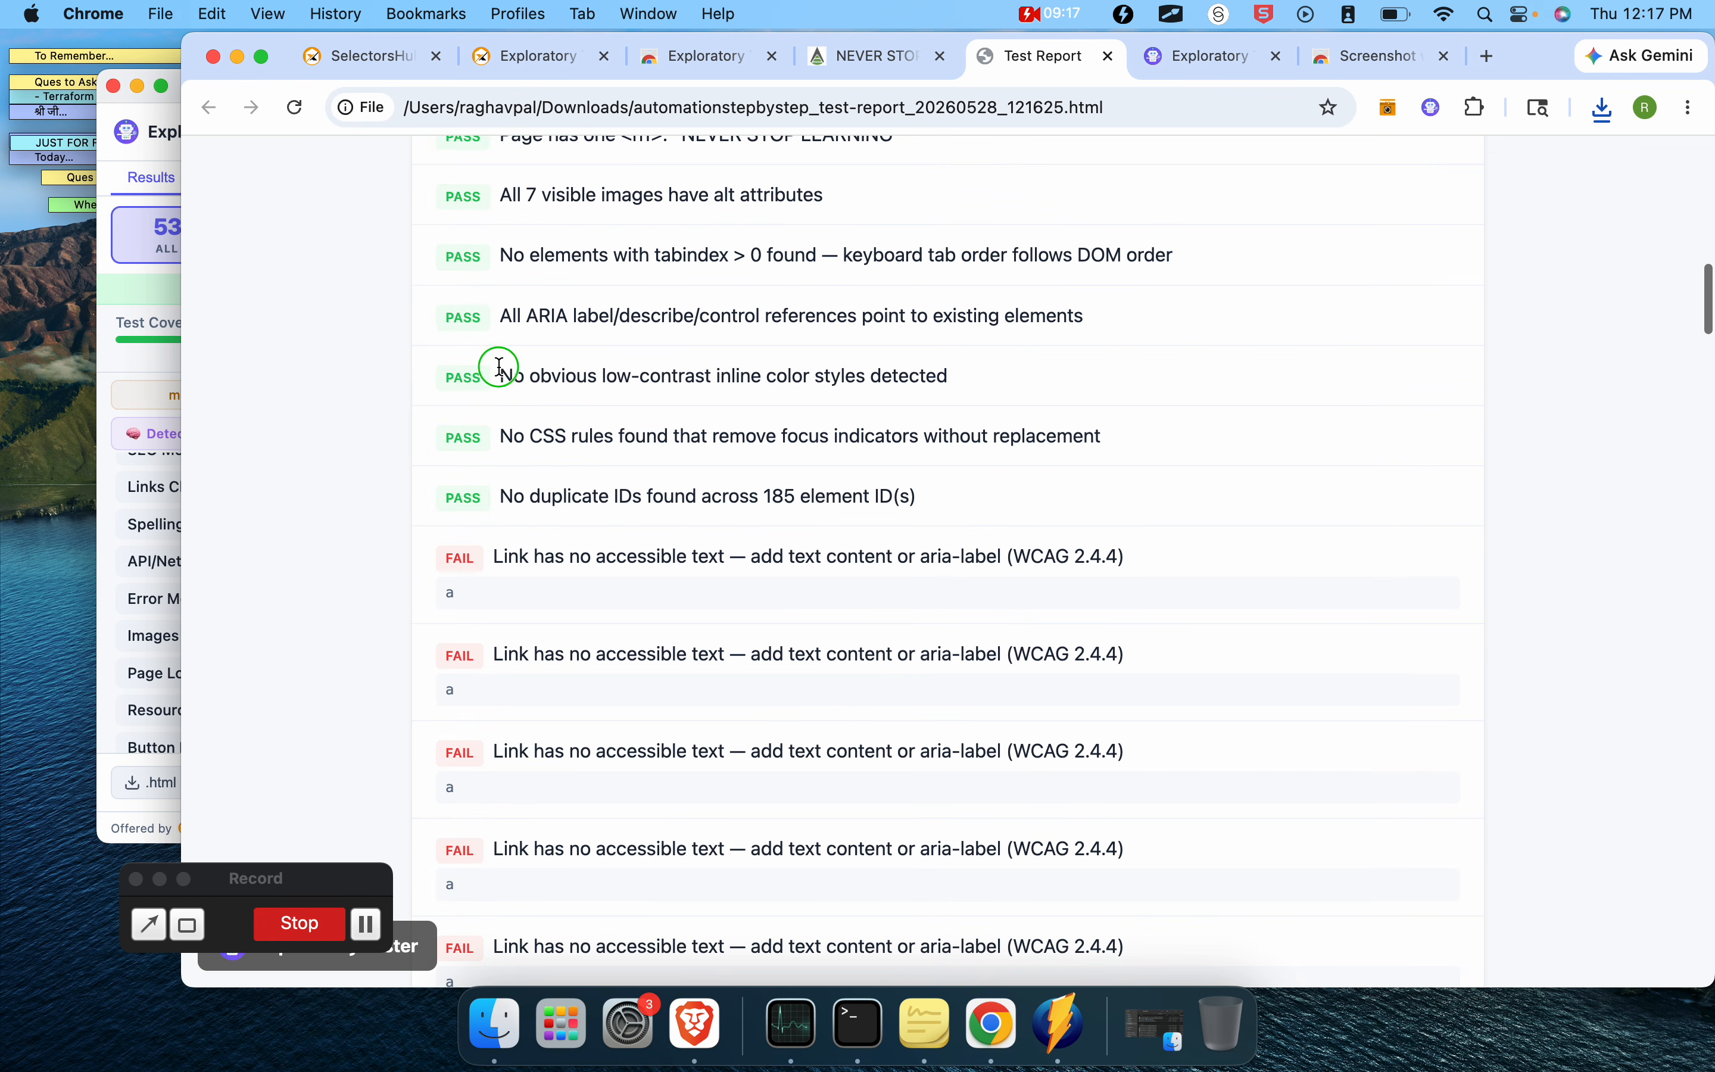
Step: Bring the Exploratory Tester window forward, move it up slightly, and show it in front of the automationstepbystep.com page
{"action": "left_click", "coordinate": [157, 114]}
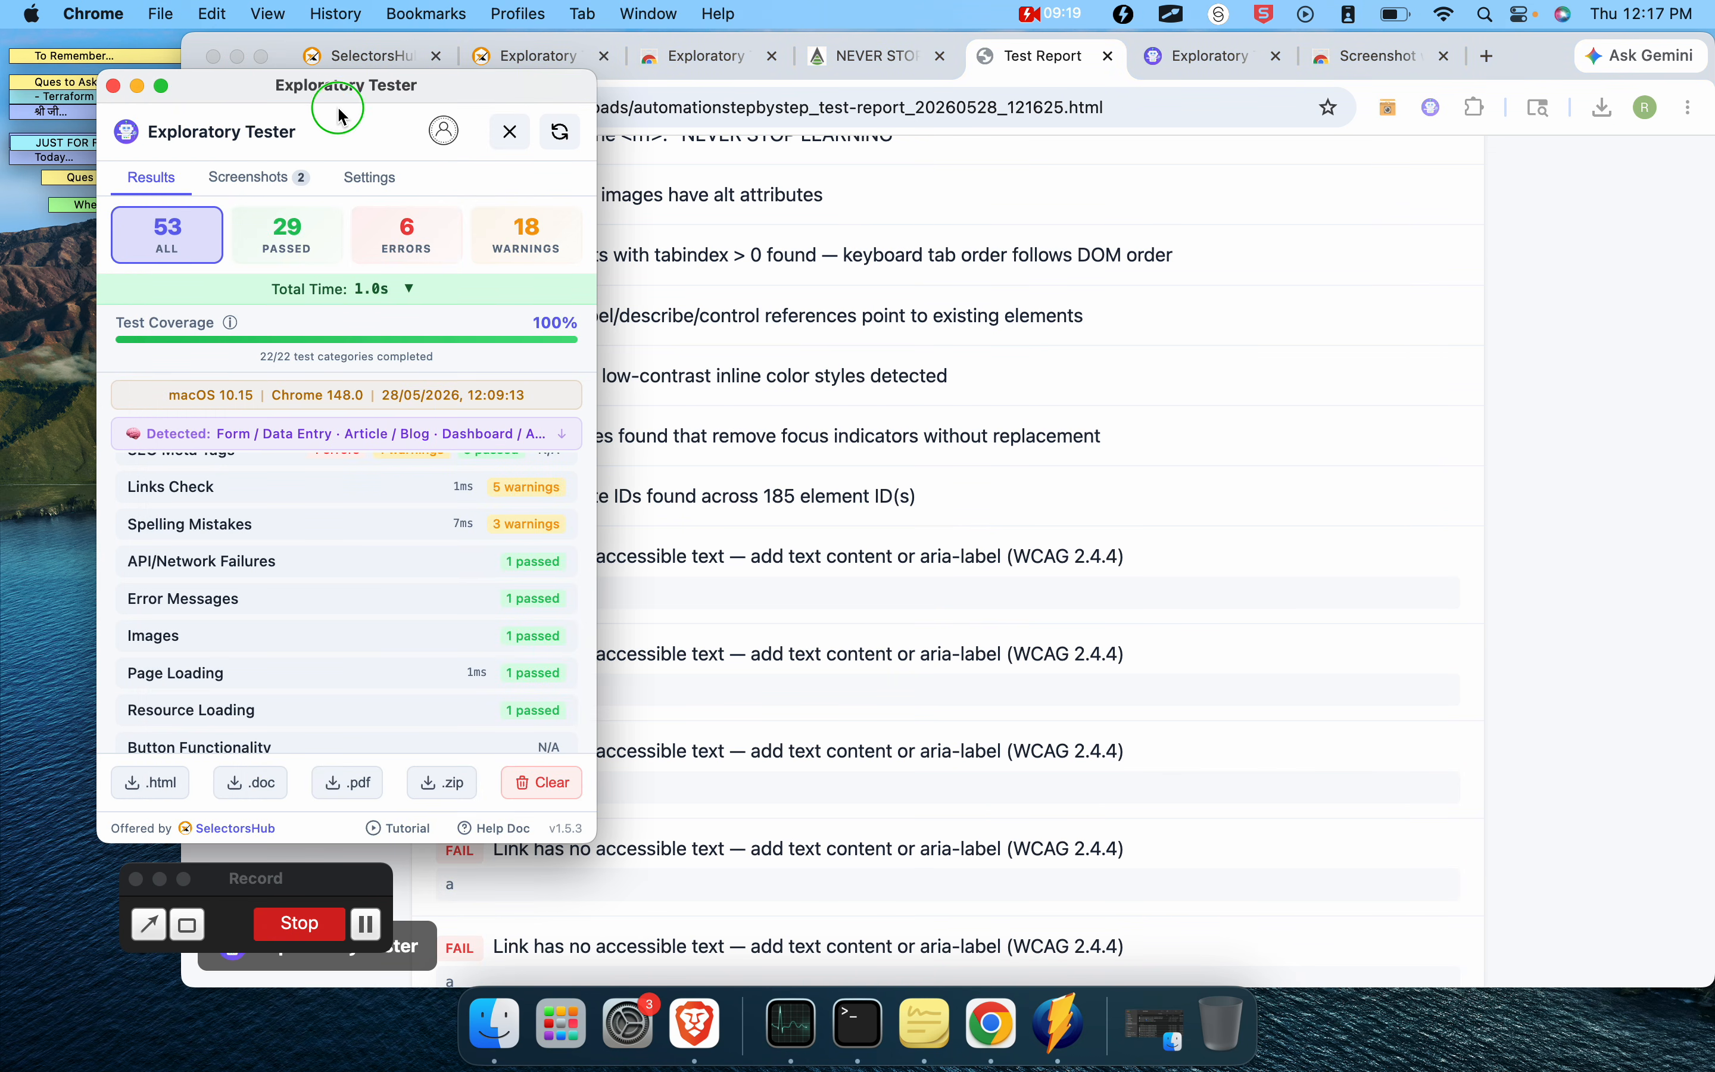
{"action": "left_click_drag", "start_coordinate": [336, 93], "coordinate": [336, 62]}
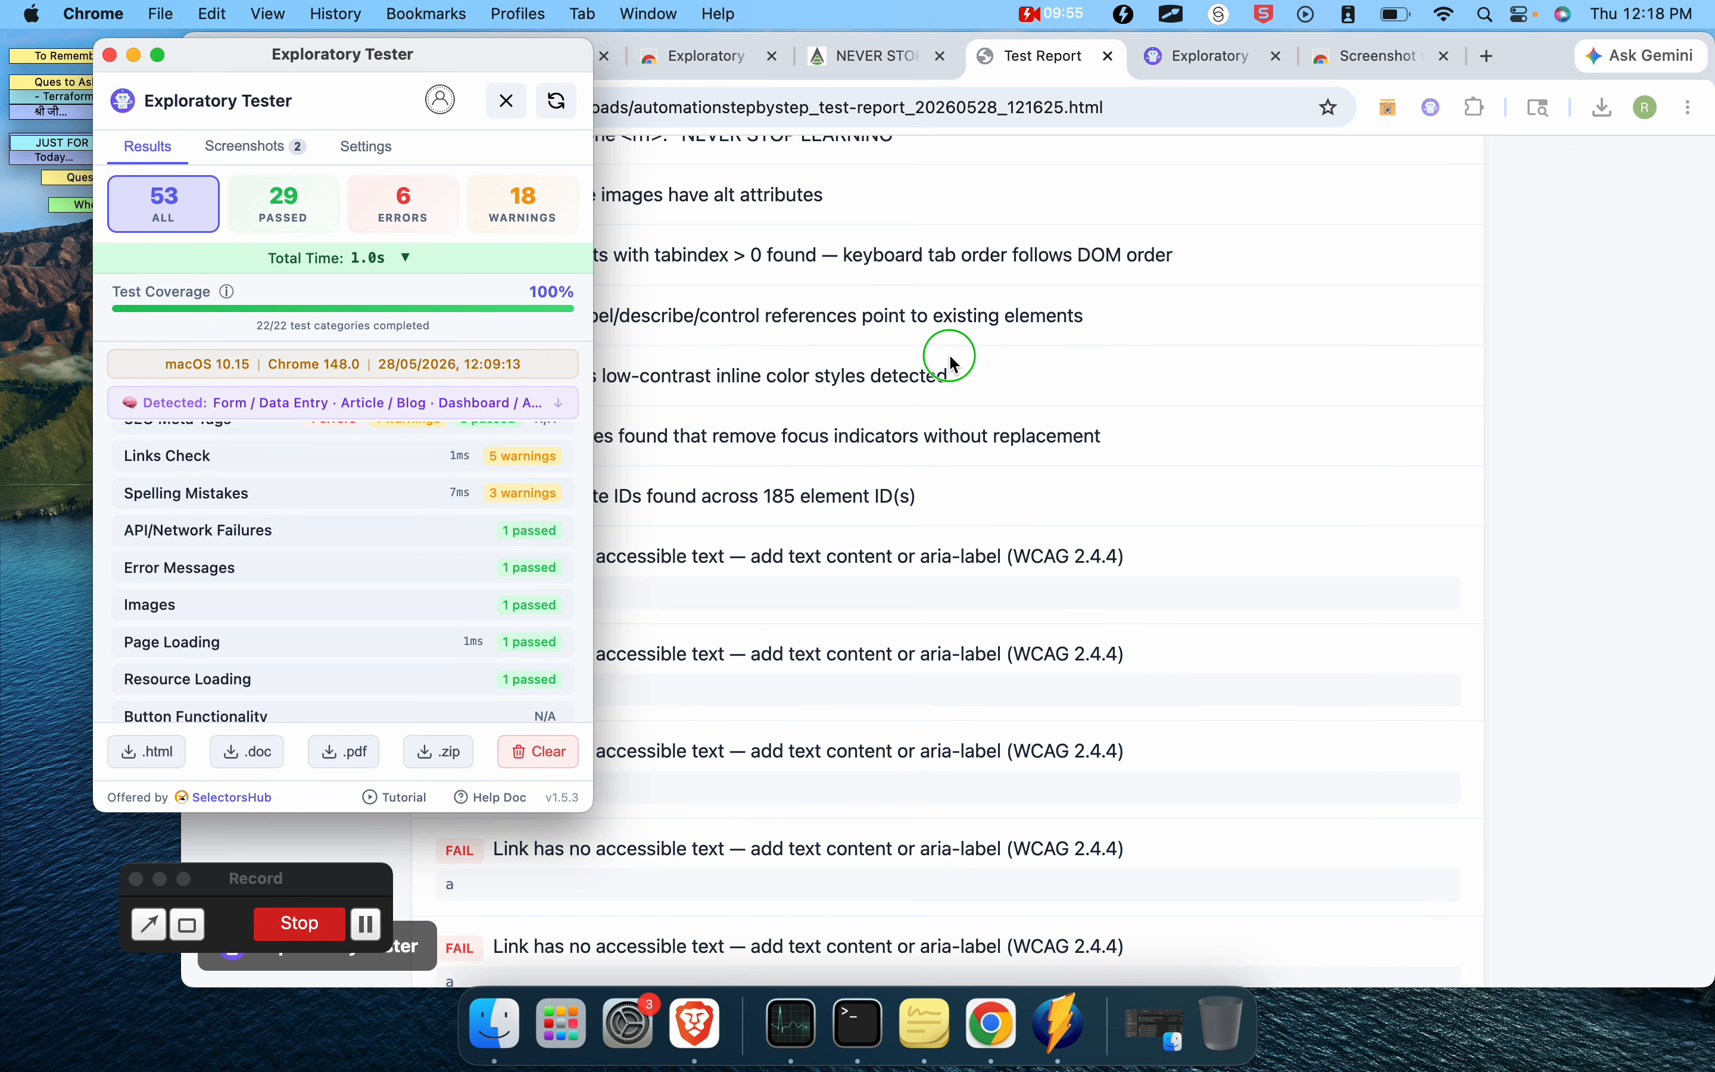
{"action": "left_click", "coordinate": [861, 56]}
{"action": "left_click", "coordinate": [172, 330]}
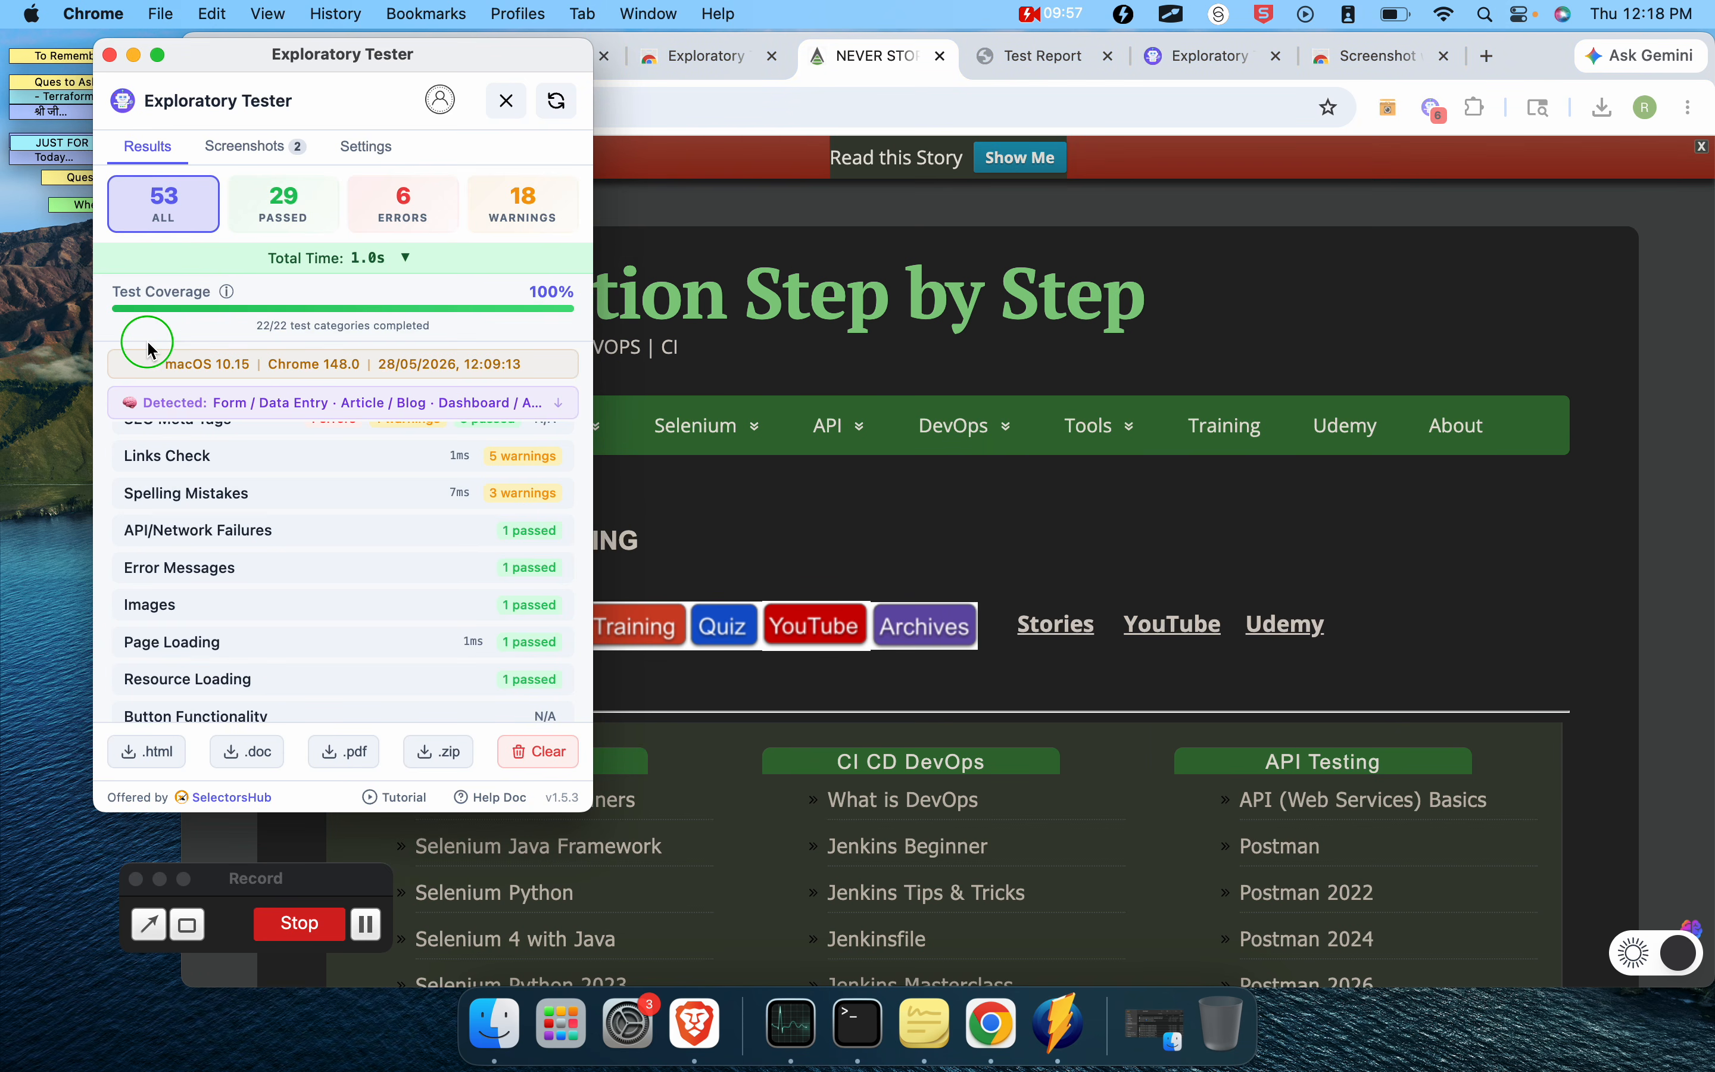
{"action": "left_click", "coordinate": [898, 195]}
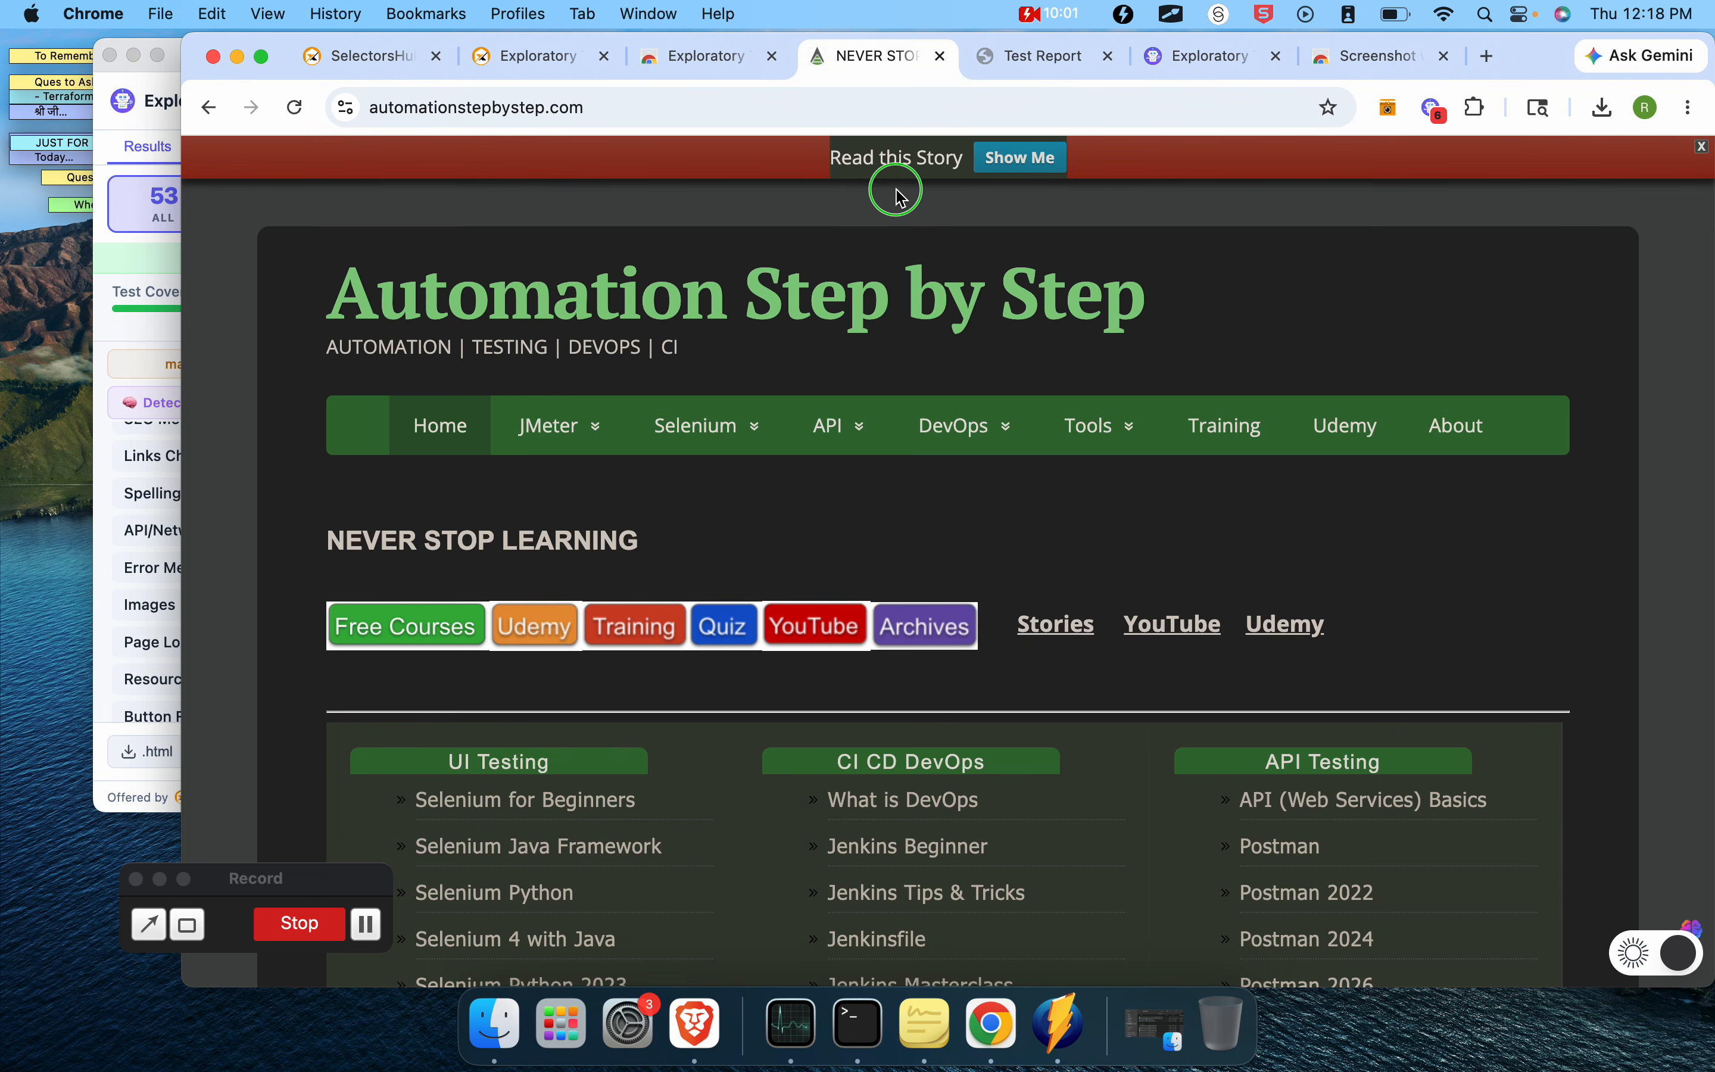
{"action": "left_click", "coordinate": [139, 69]}
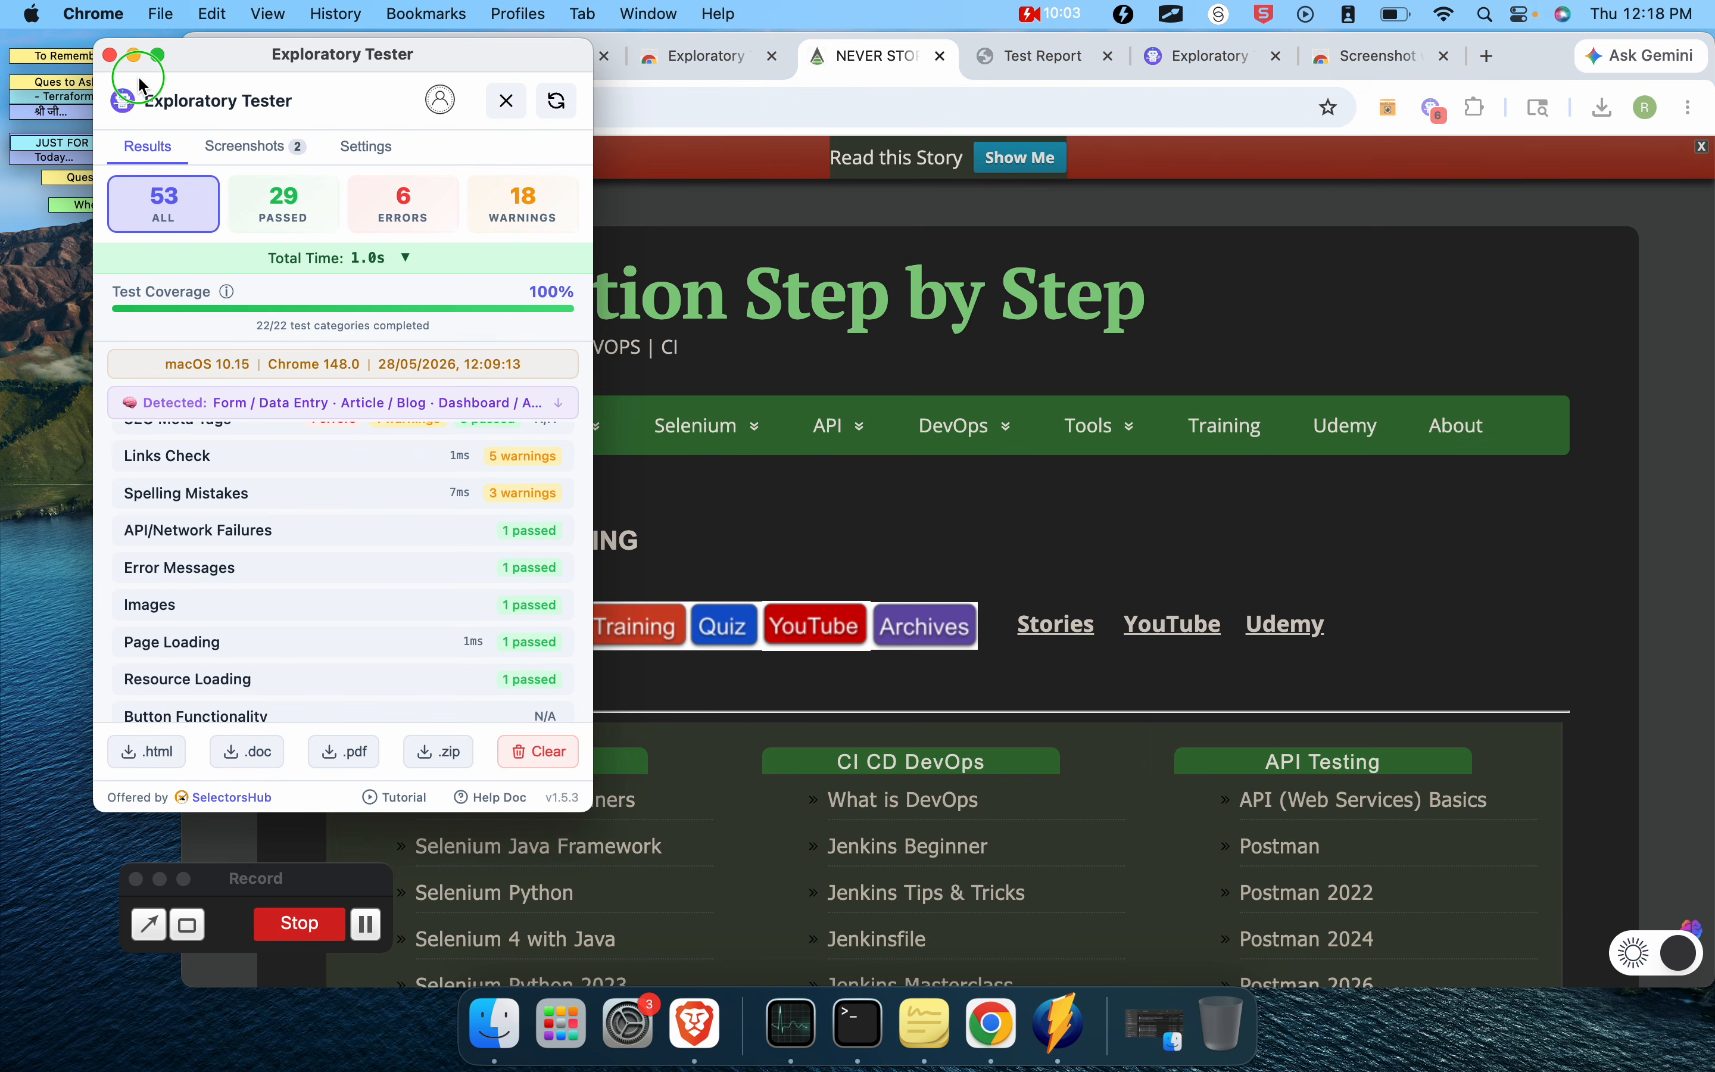